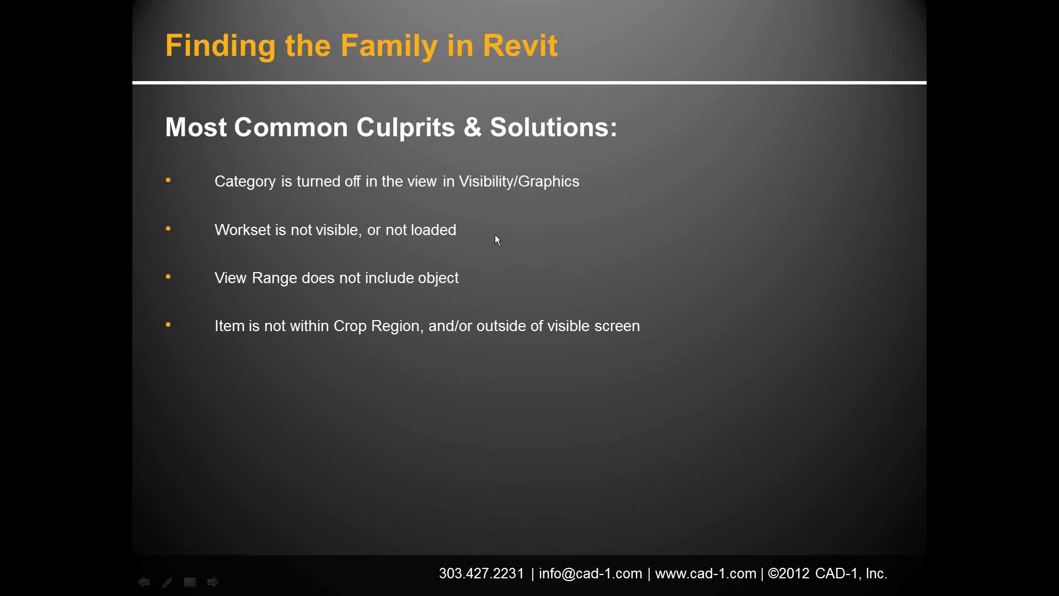
Switch from the slide presentation to the plumbing floor plan in Revit
key("alt+Tab")
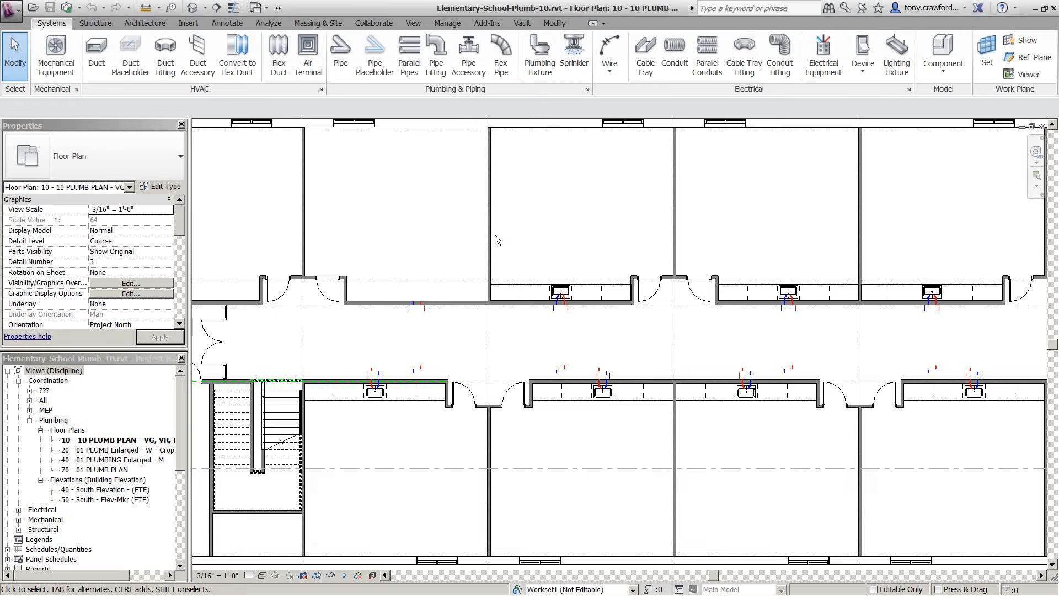
left_click(98, 24)
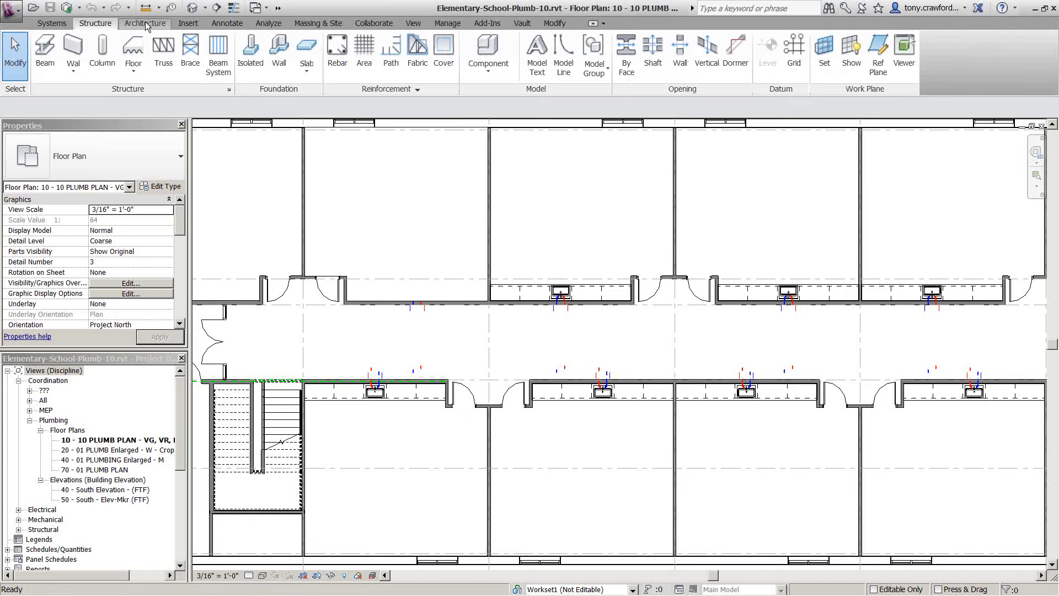
left_click(146, 24)
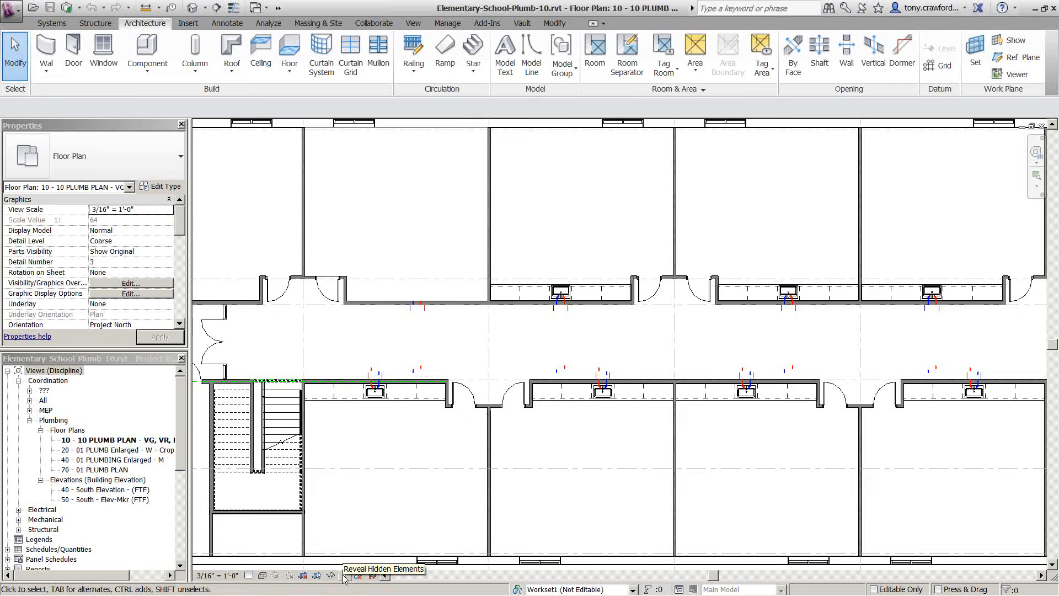
mouse_move(401, 593)
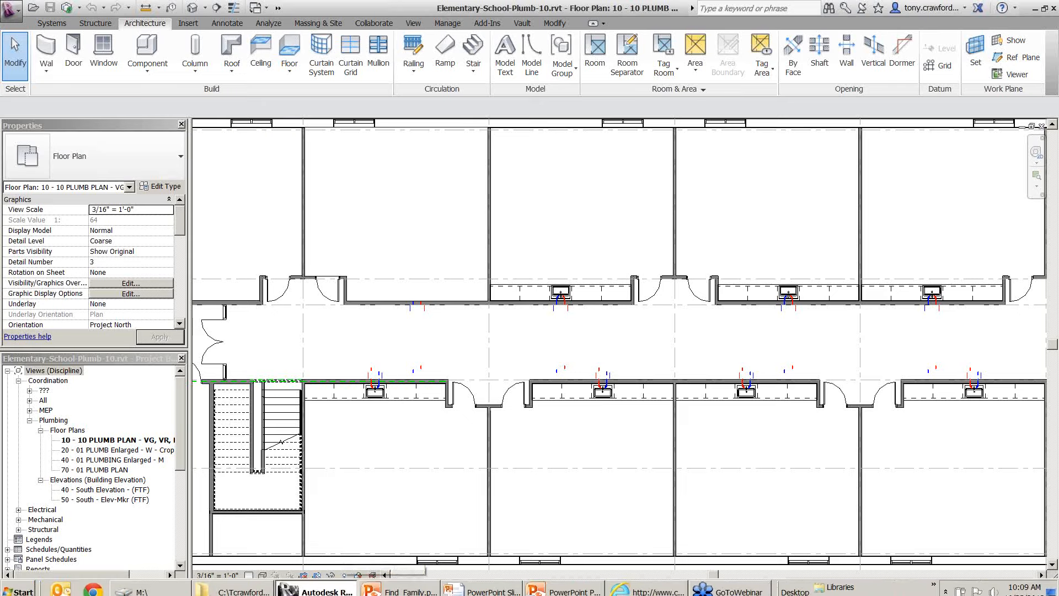
left_click(710, 586)
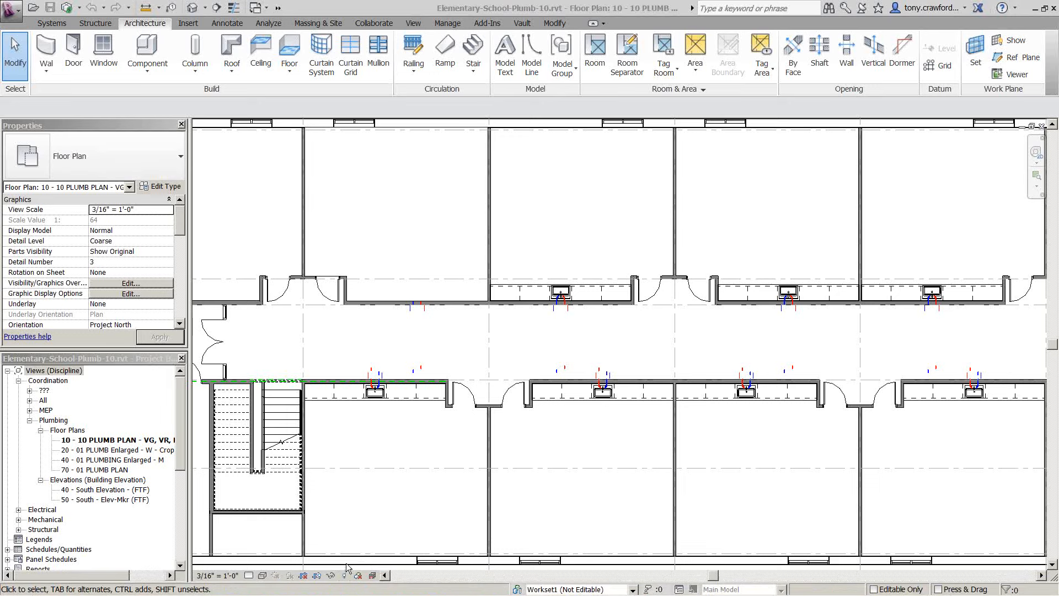
Reveal the plan's hidden elements, unhide the category of a hidden vertical pipe in the corridor, and leave the reveal mode
mouse_move(344, 594)
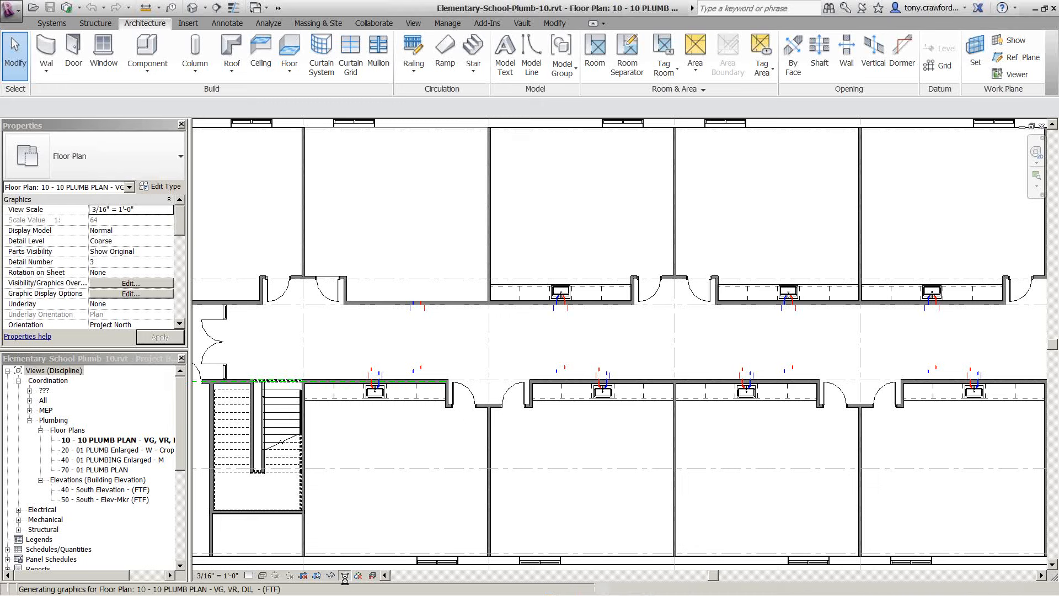
left_click(345, 576)
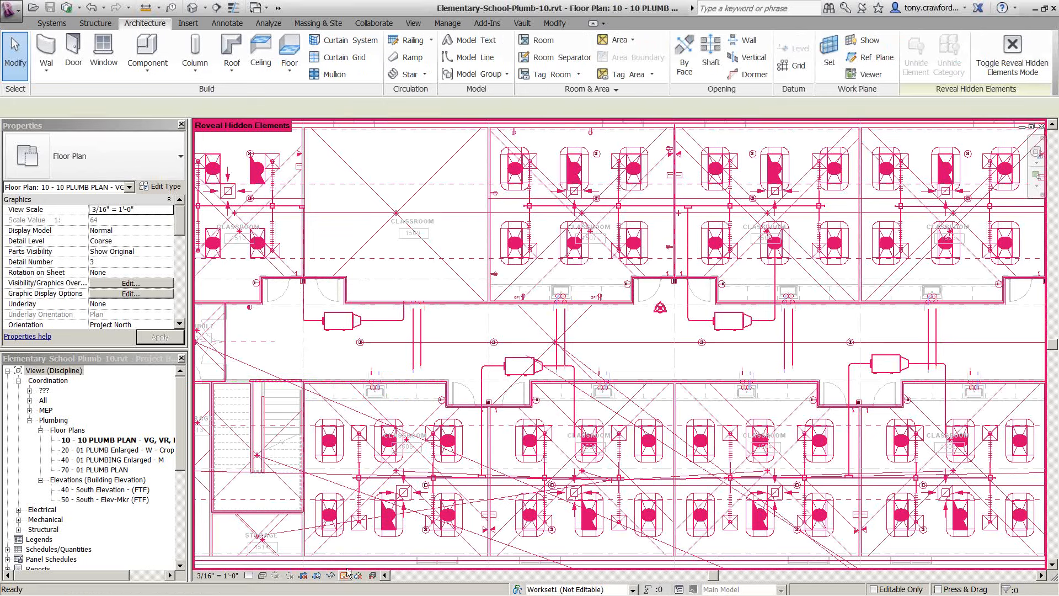
left_click(420, 325)
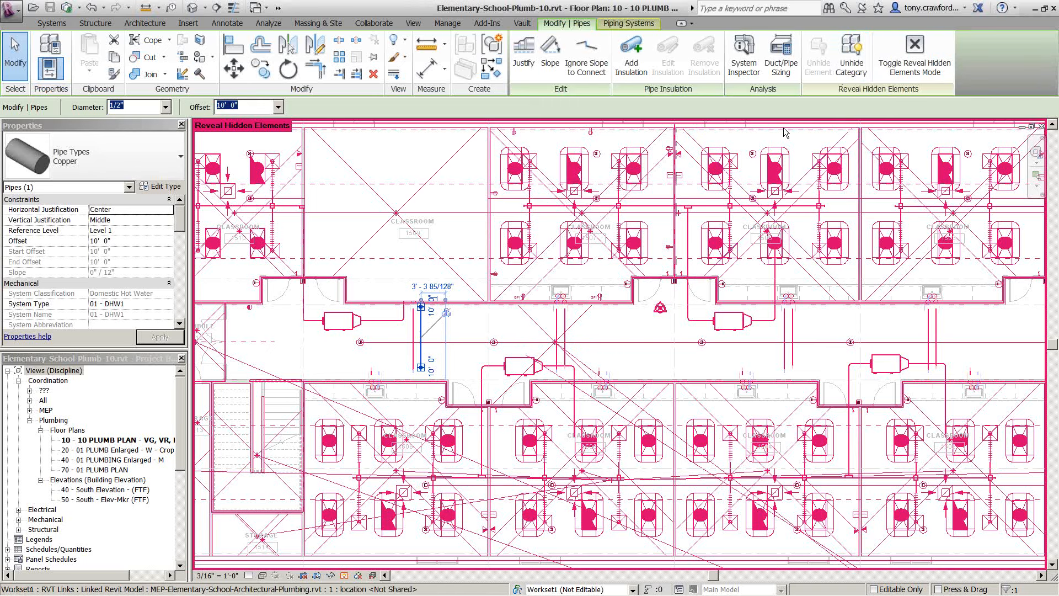
right_click(422, 331)
mouse_move(531, 115)
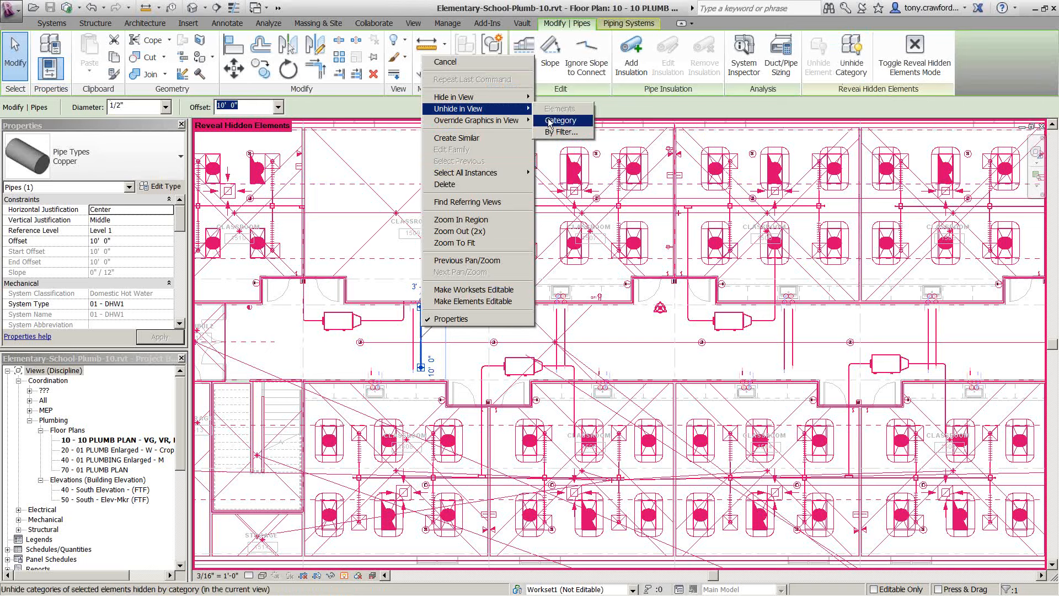
left_click(549, 121)
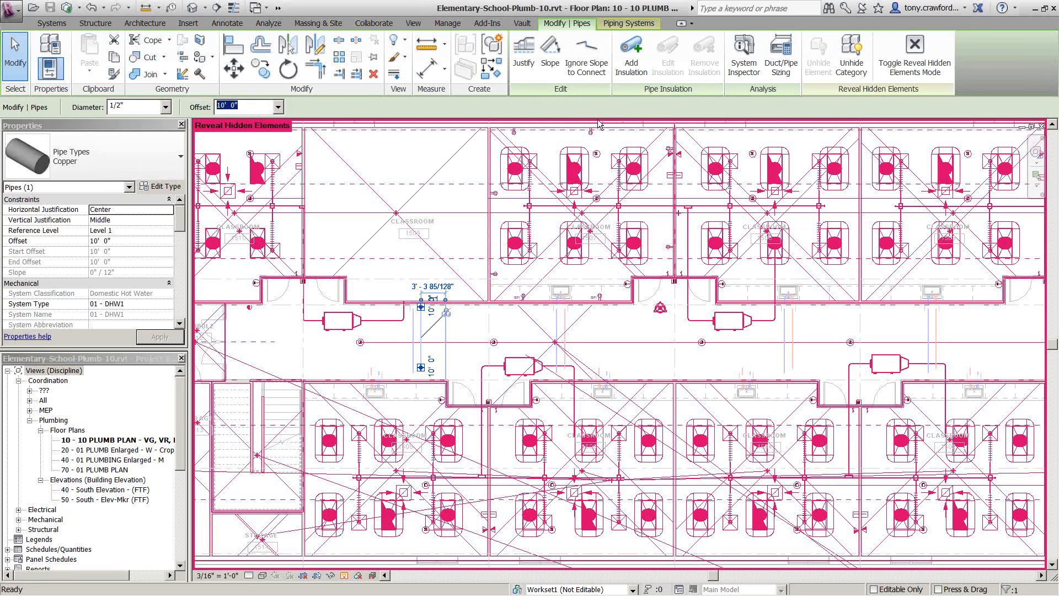
left_click(931, 58)
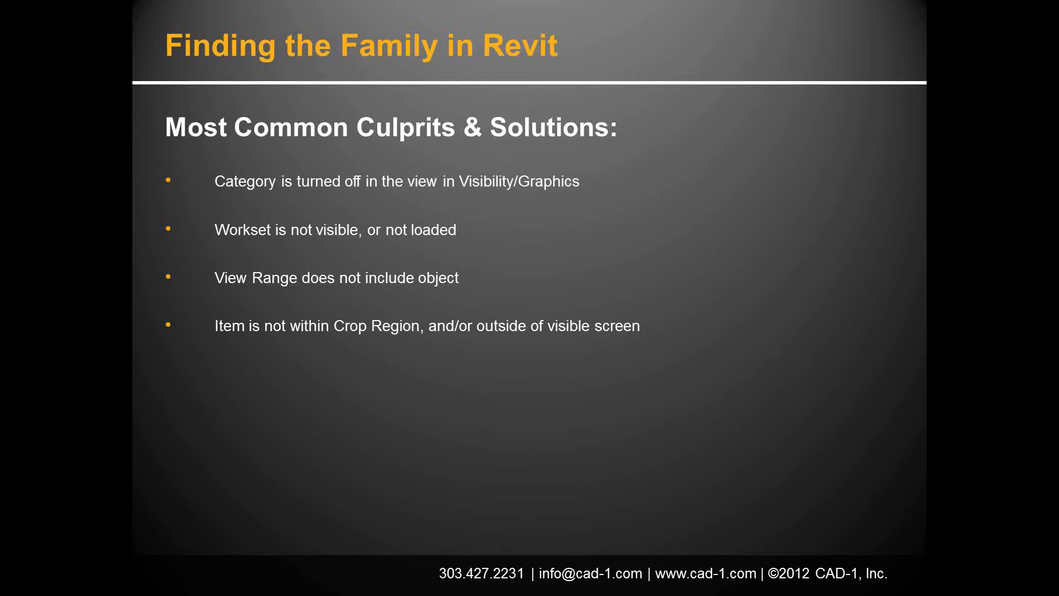
Return to Revit and set the Top offset of the plumbing plan's view range to 12' 0"
key("alt+Tab")
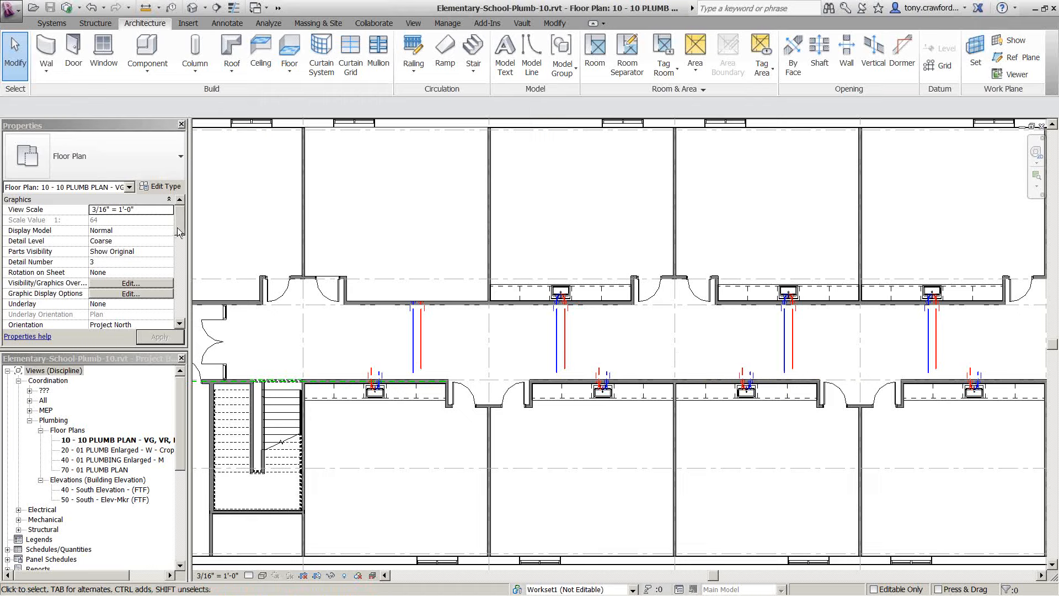
scroll(180, 232, "down", 5)
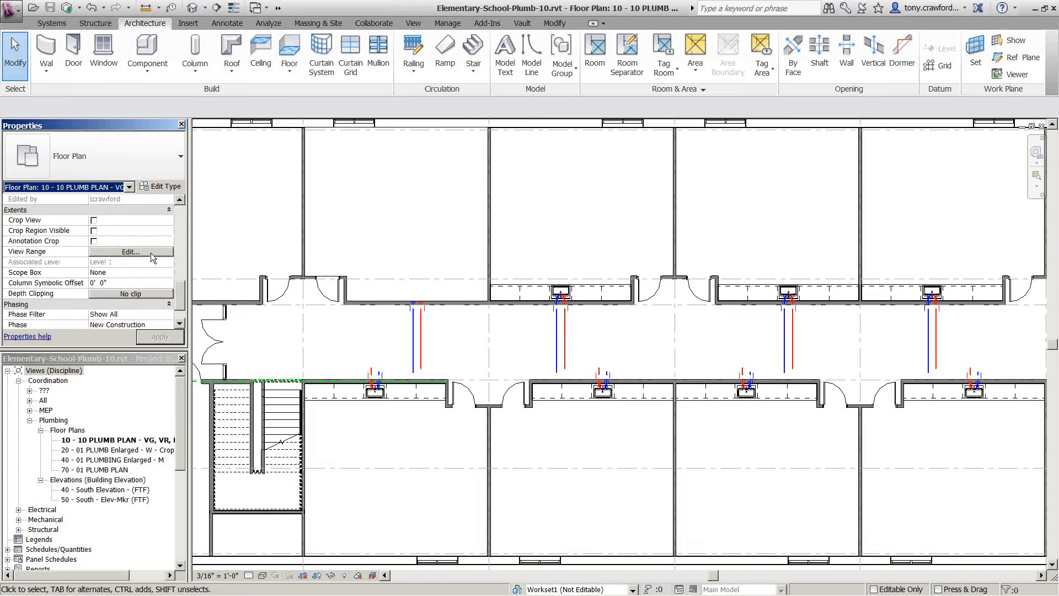
left_click(152, 255)
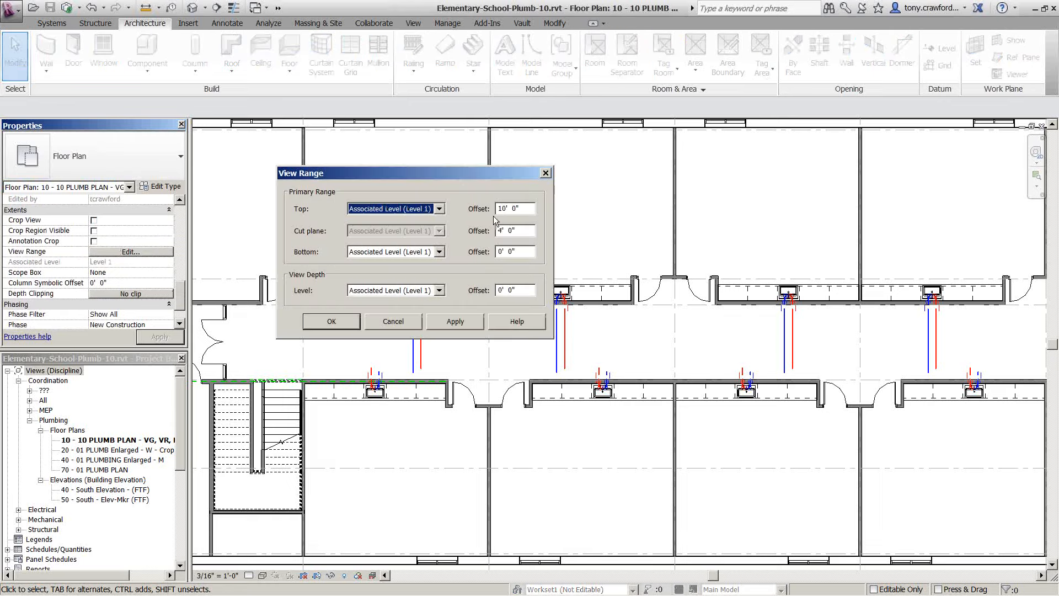
double_click(509, 208)
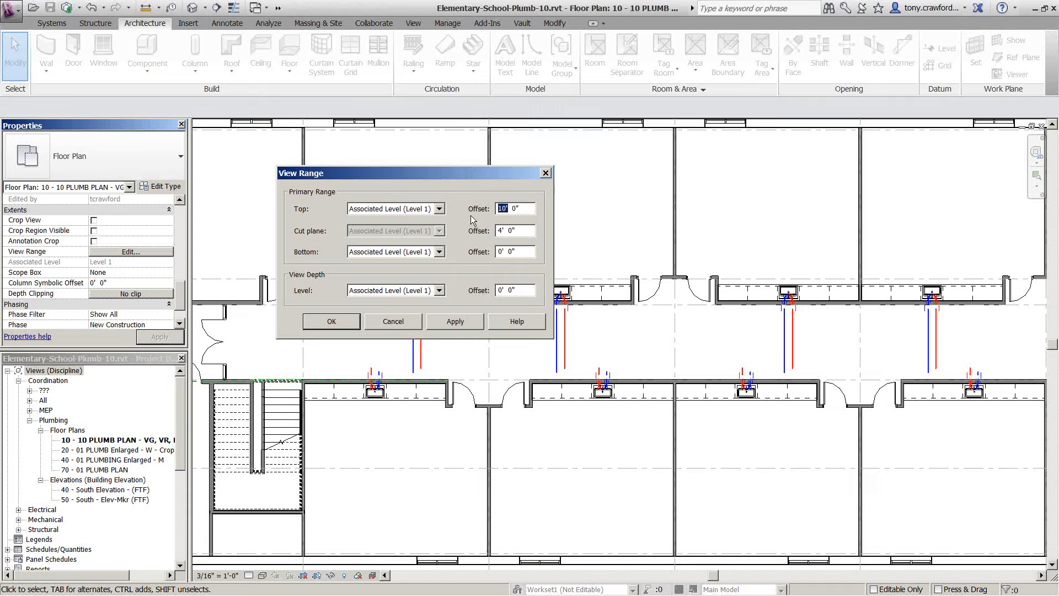
type("12")
left_click(460, 325)
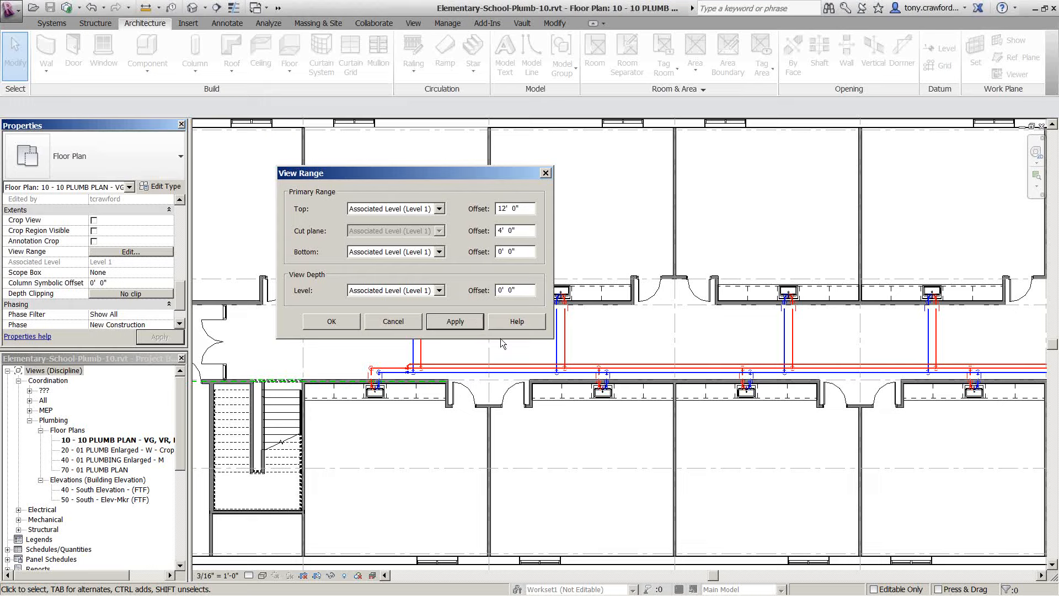
left_click(339, 321)
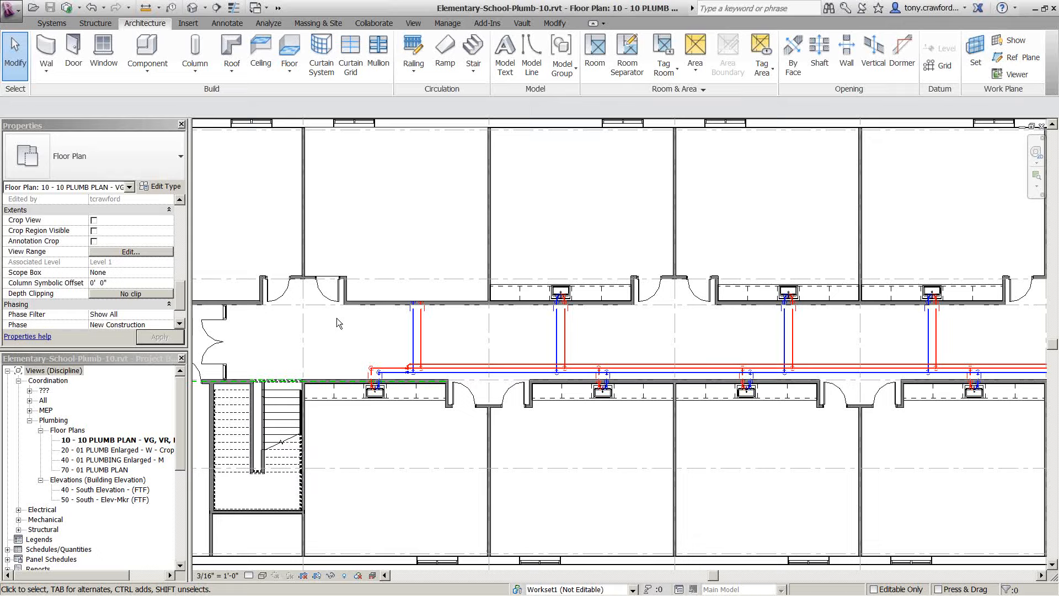
key("alt+Tab")
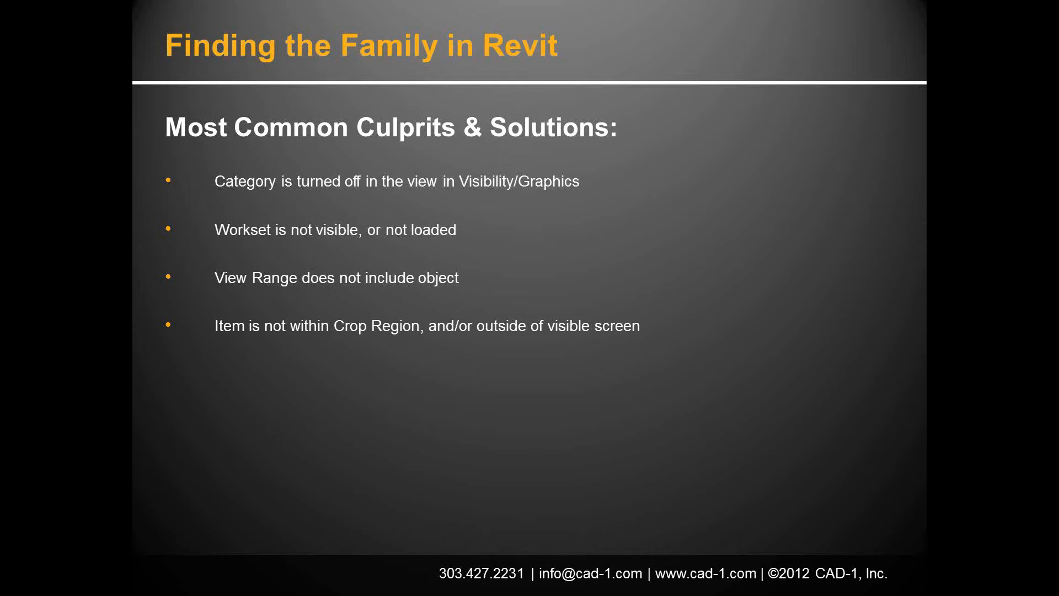
key("alt+Tab")
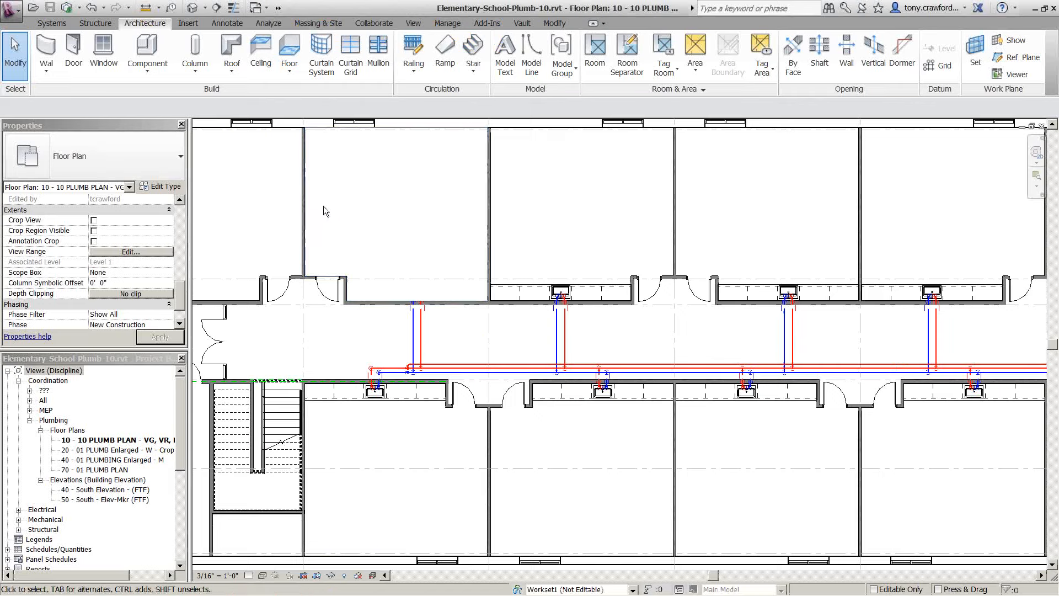
Check the toilet room for missing plumbing fixtures with Reveal Hidden Elements, and restore the normal display
scroll(243, 177, "down", 5)
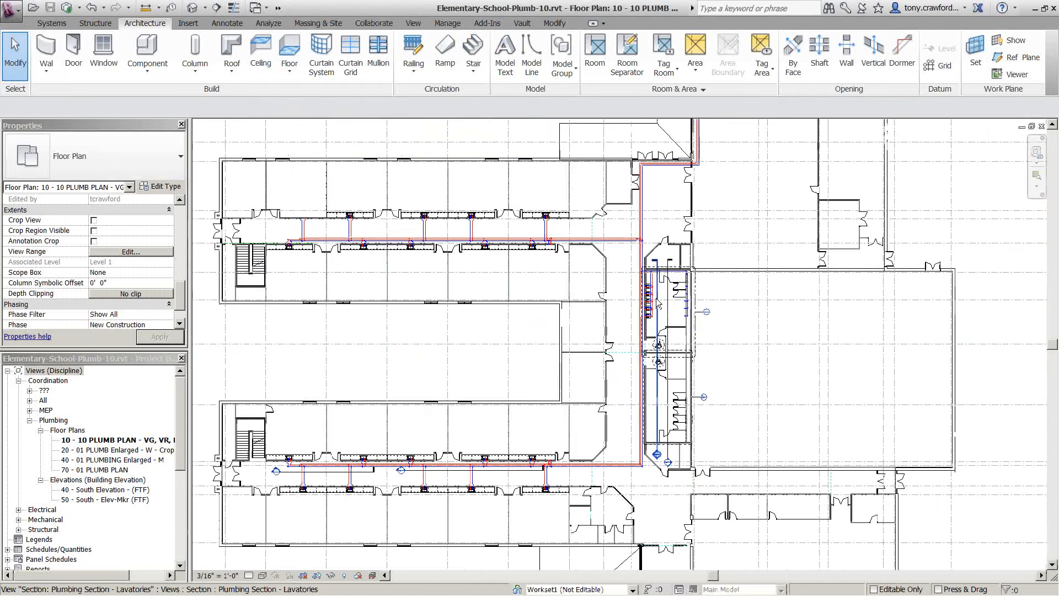
scroll(658, 302, "up", 6)
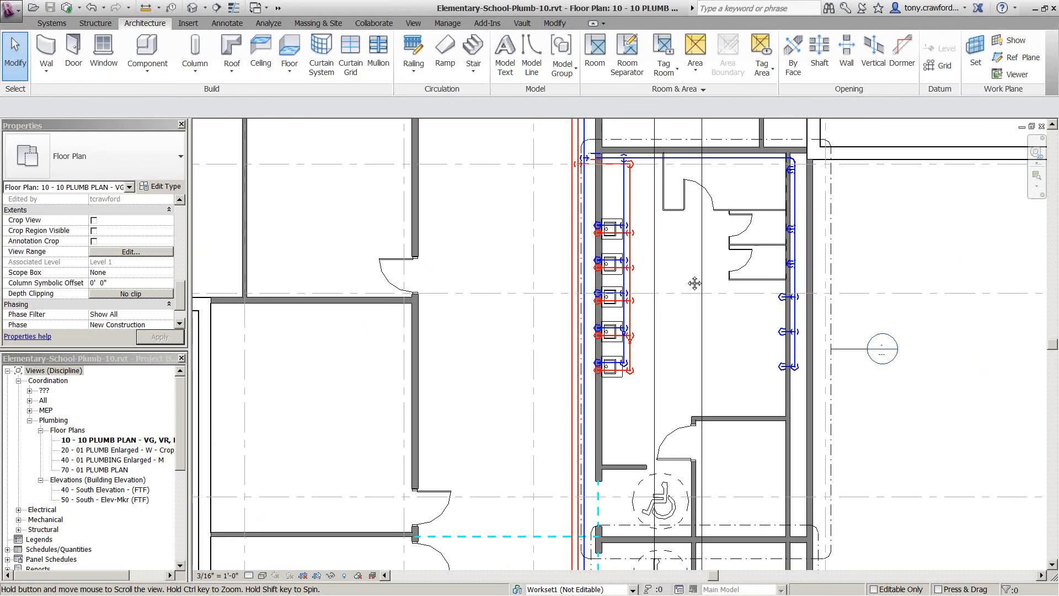
middle_click_drag(694, 283, 679, 308)
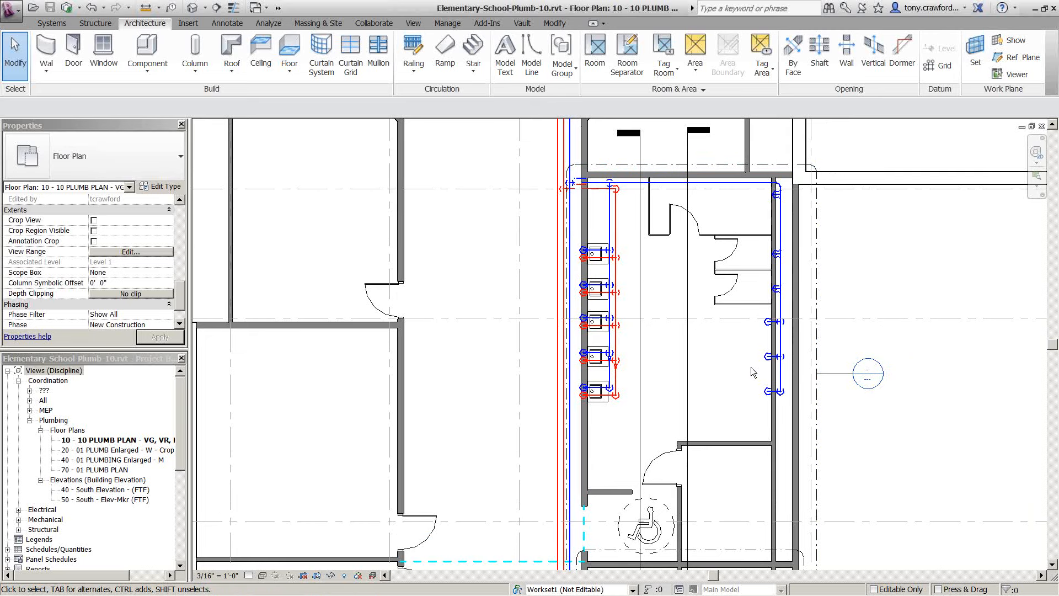
left_click(344, 576)
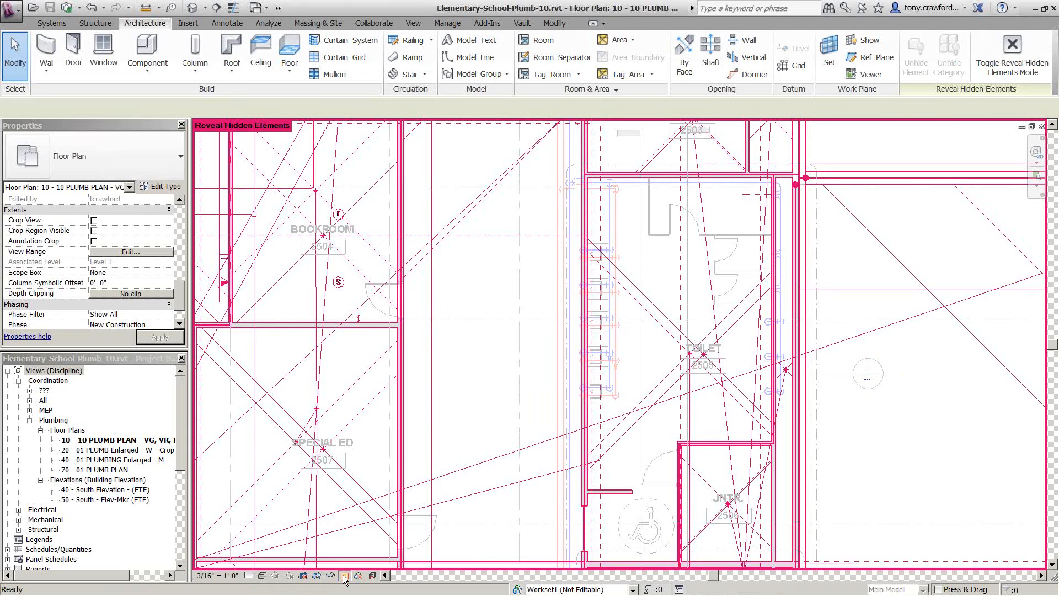
left_click(343, 576)
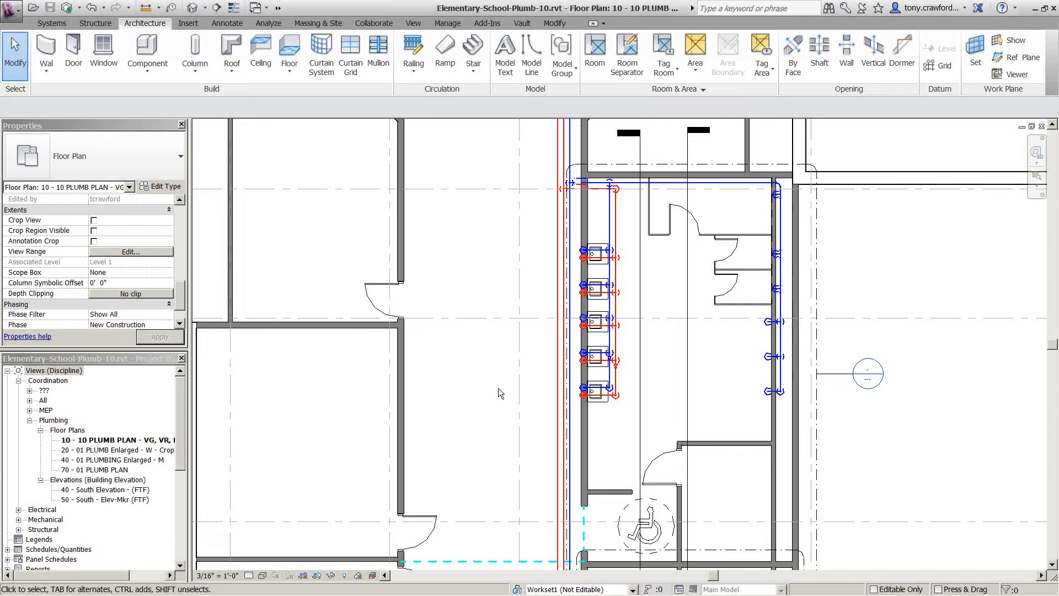
Open the floor plan's Visibility/Graphic Overrides and check the visibility of the Plumbing Fixtures model category
left_click(179, 236)
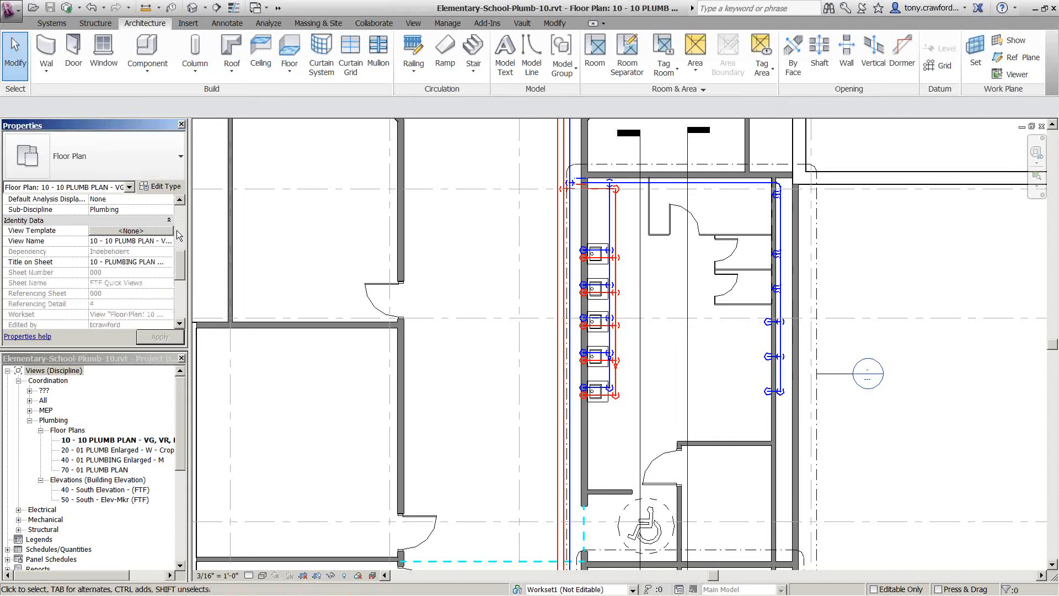
left_click(179, 235)
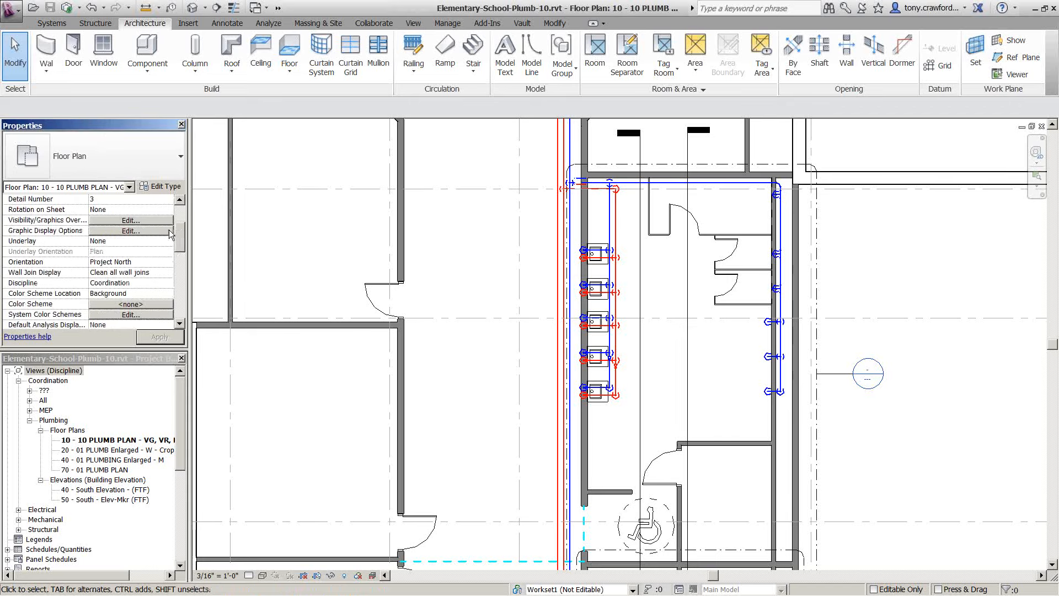
left_click(131, 220)
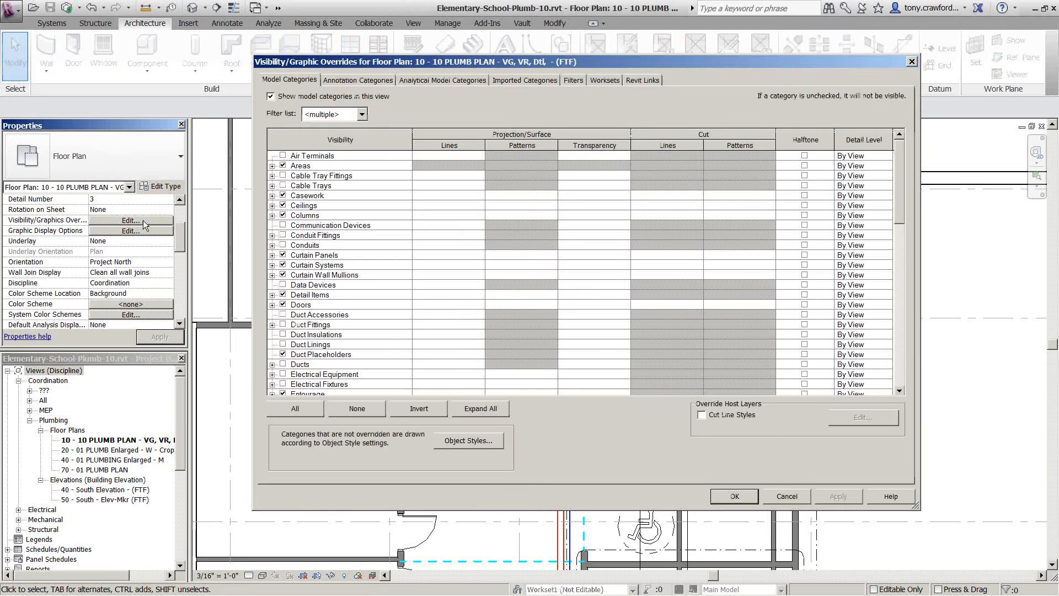
left_click(346, 217)
key("Down")
key("Down")
key("Down")
key("Down")
key("Down")
key("Down")
key("Down")
key("Down")
key("Down")
key("Down")
key("Down")
key("Down")
key("Down")
key("Down")
key("Down")
key("Down")
key("Down")
key("Down")
key("Down")
key("Down")
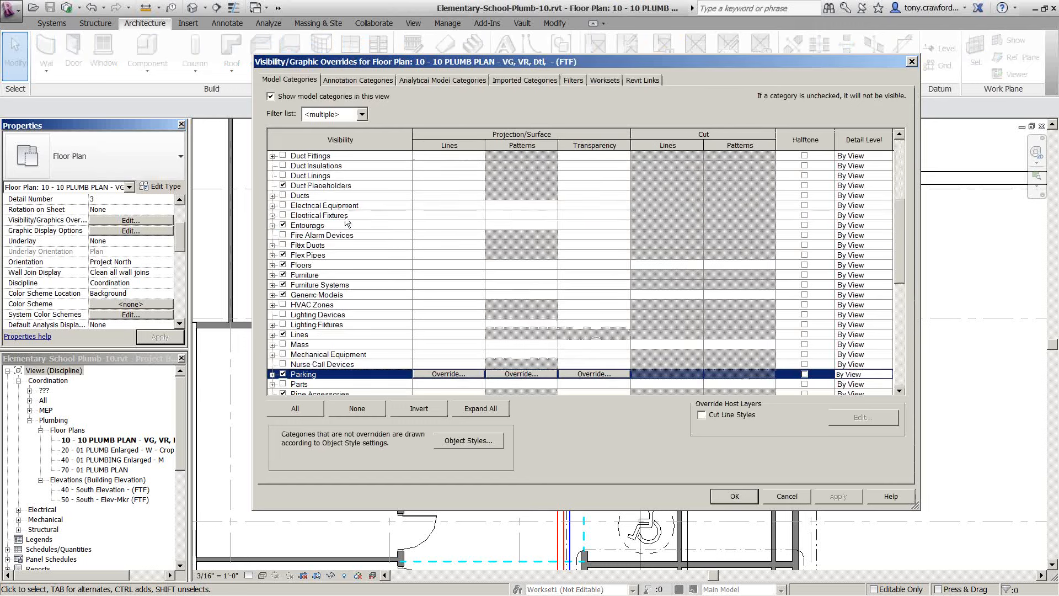
left_click(356, 364)
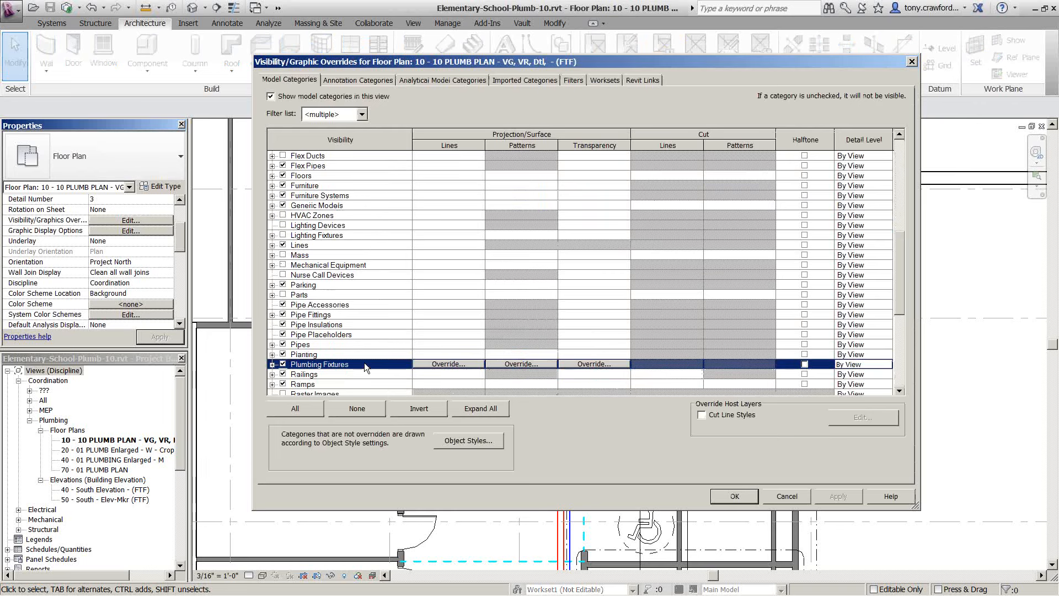
Set the Plumbing workset's visibility to Show in this floor plan and apply the overrides
left_click(607, 79)
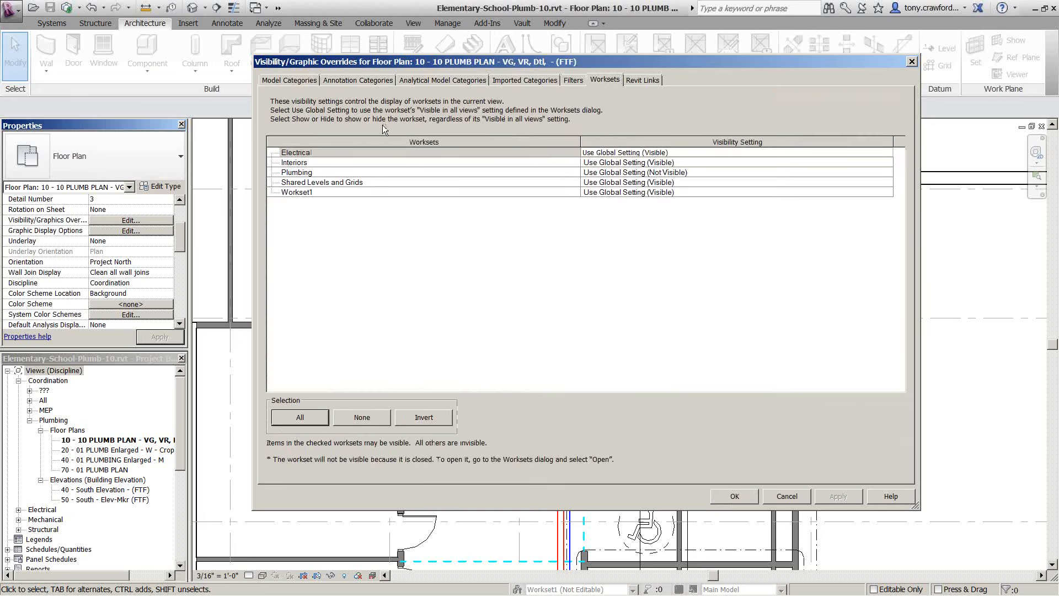
left_click(355, 172)
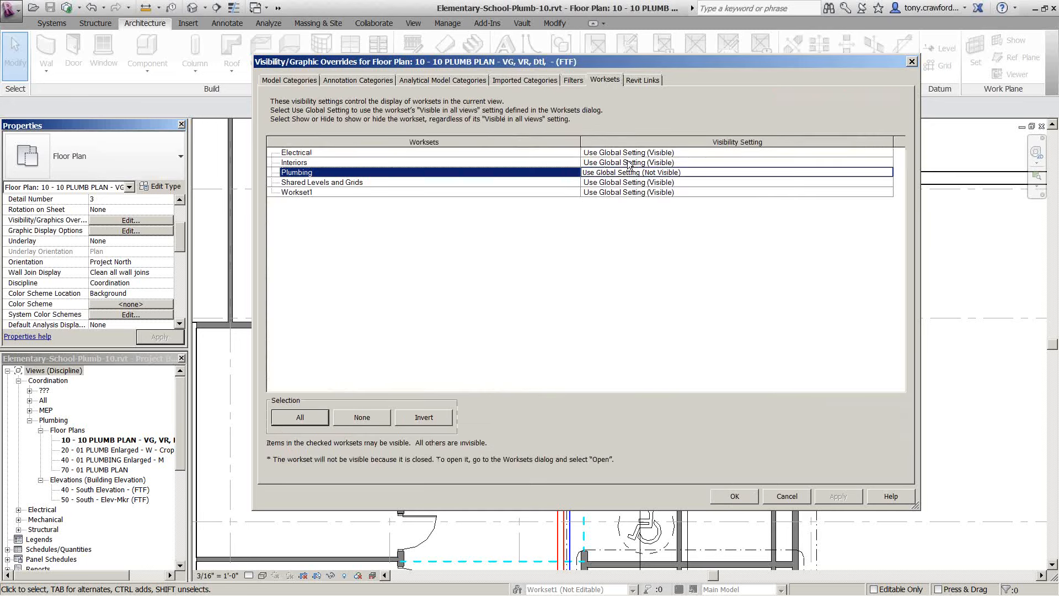
left_click(887, 171)
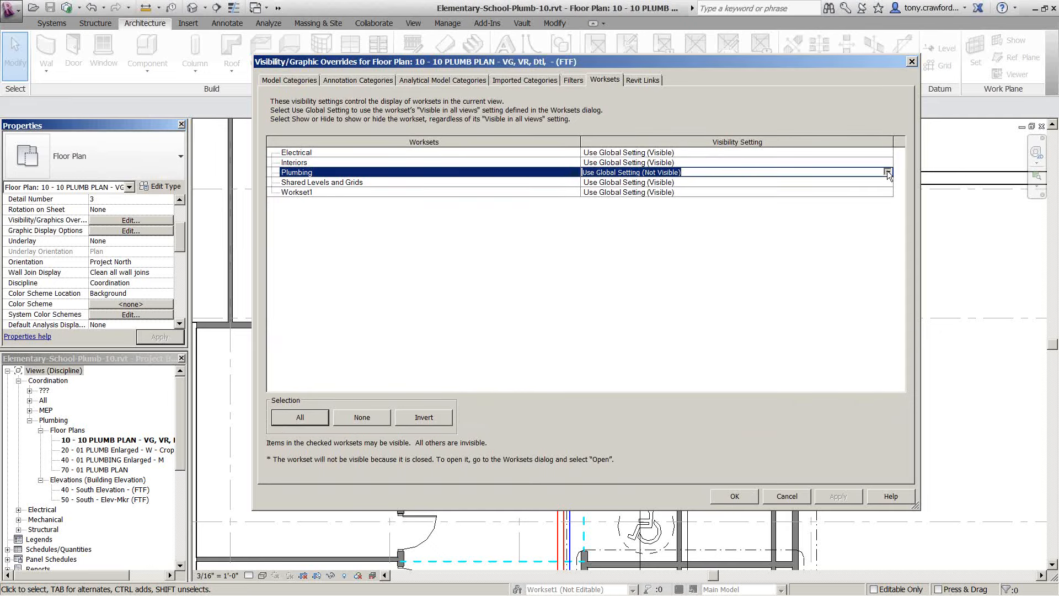
left_click(887, 172)
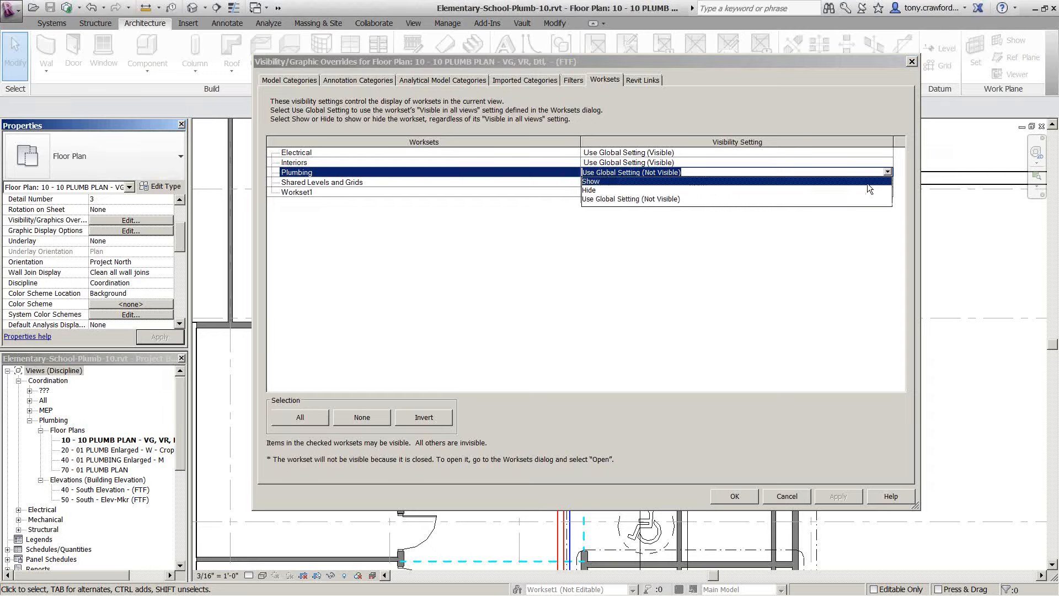
left_click(867, 183)
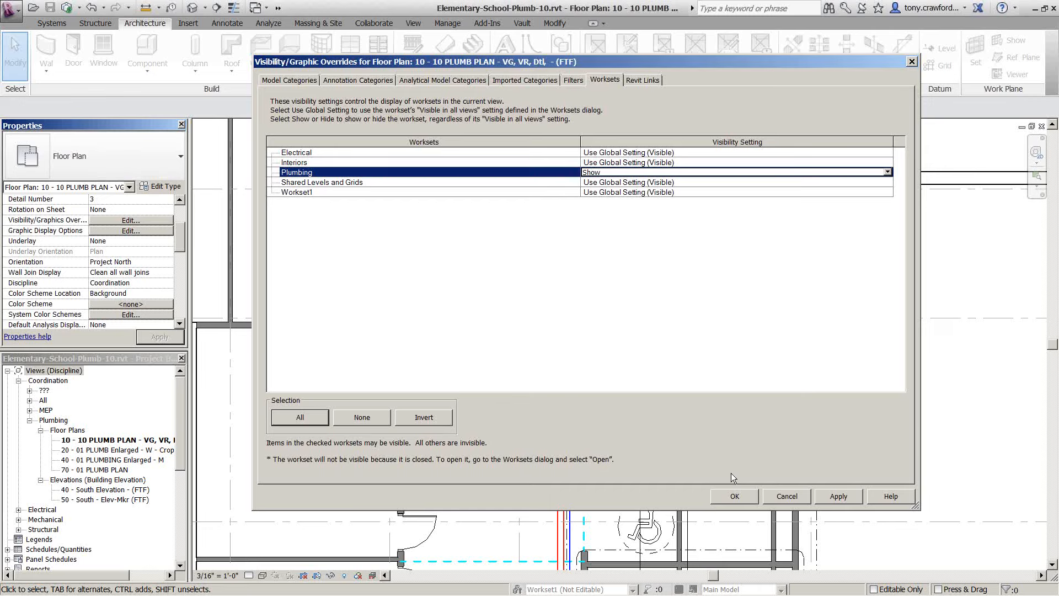
left_click(727, 496)
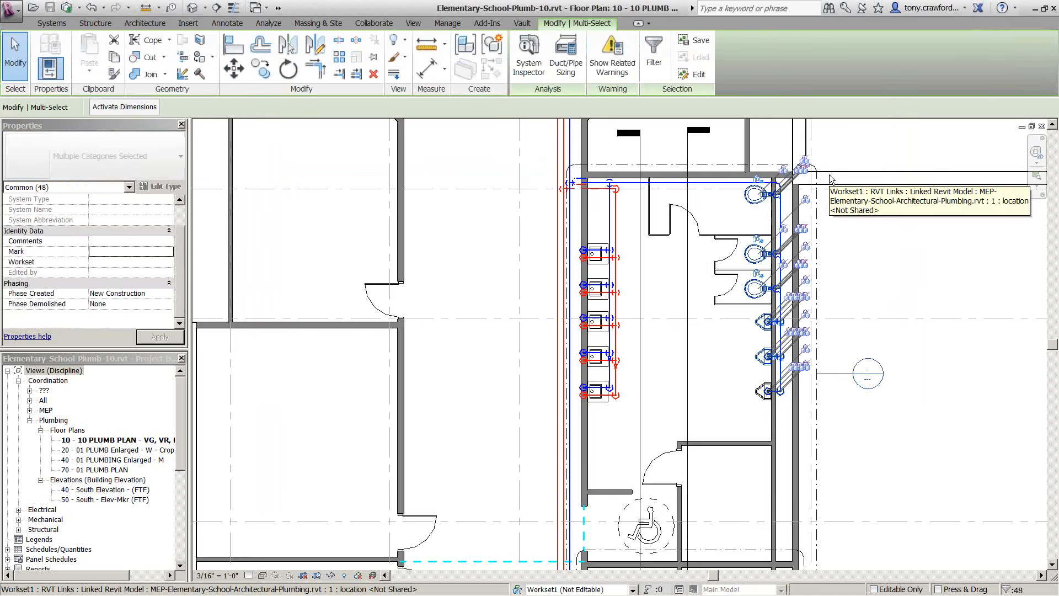
Make the Plumbing workset visible in all views through the project's Worksets settings, and switch to the slide presentation
left_click(852, 232)
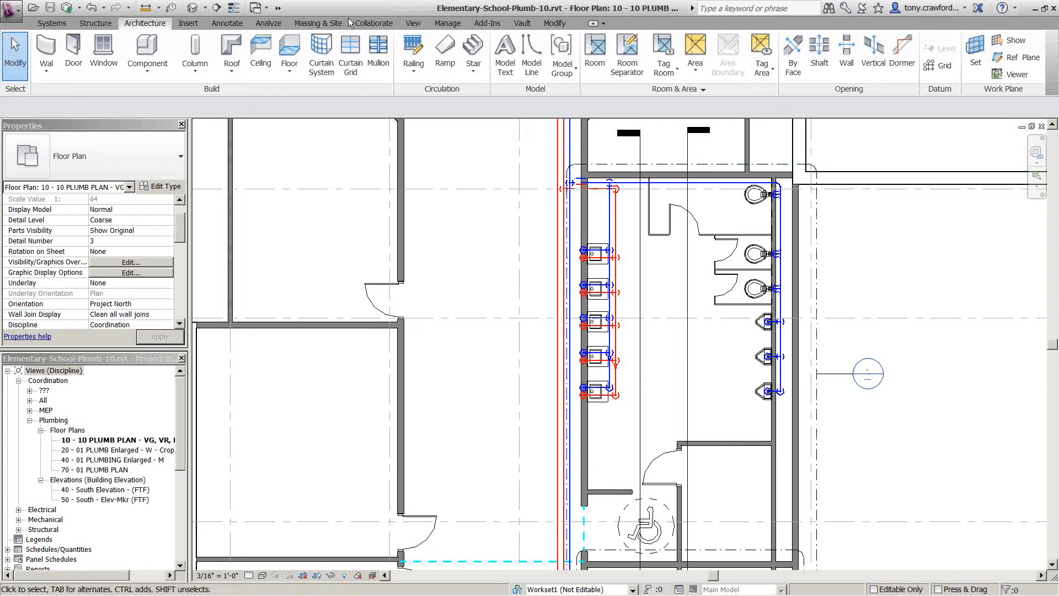
left_click(365, 23)
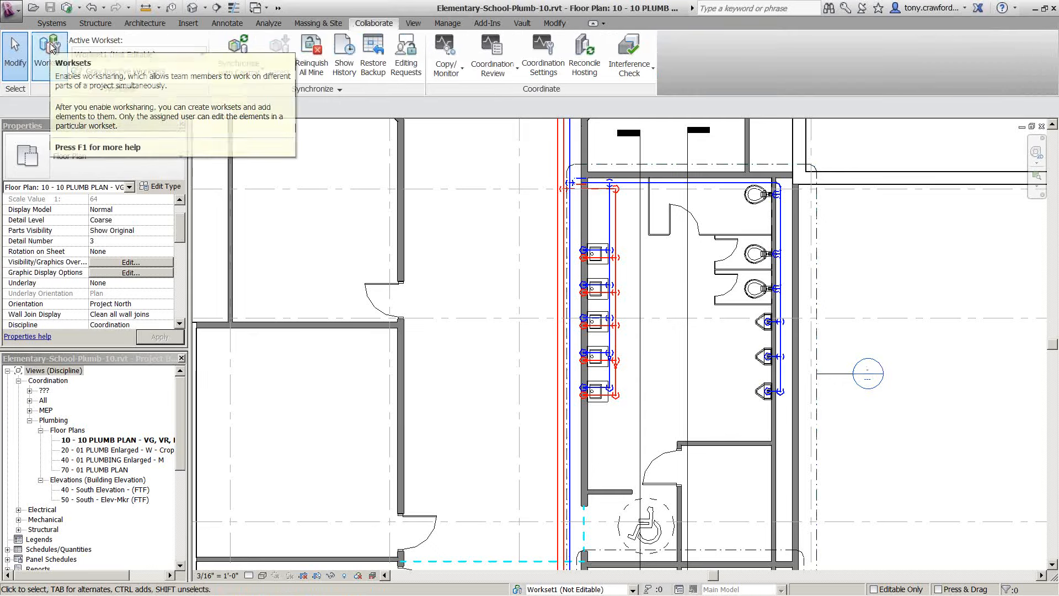
left_click(50, 47)
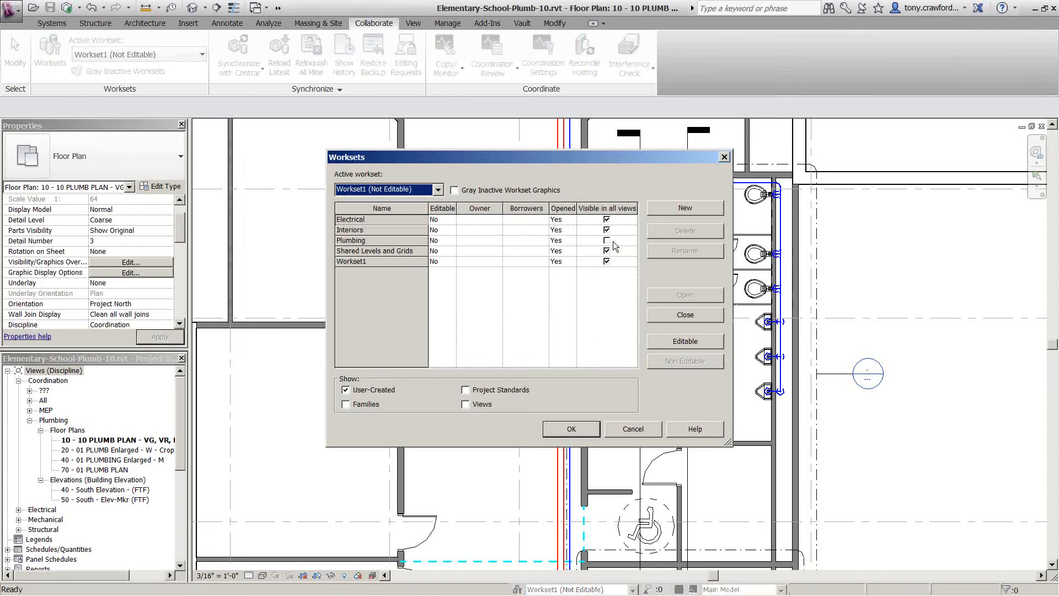
left_click(614, 240)
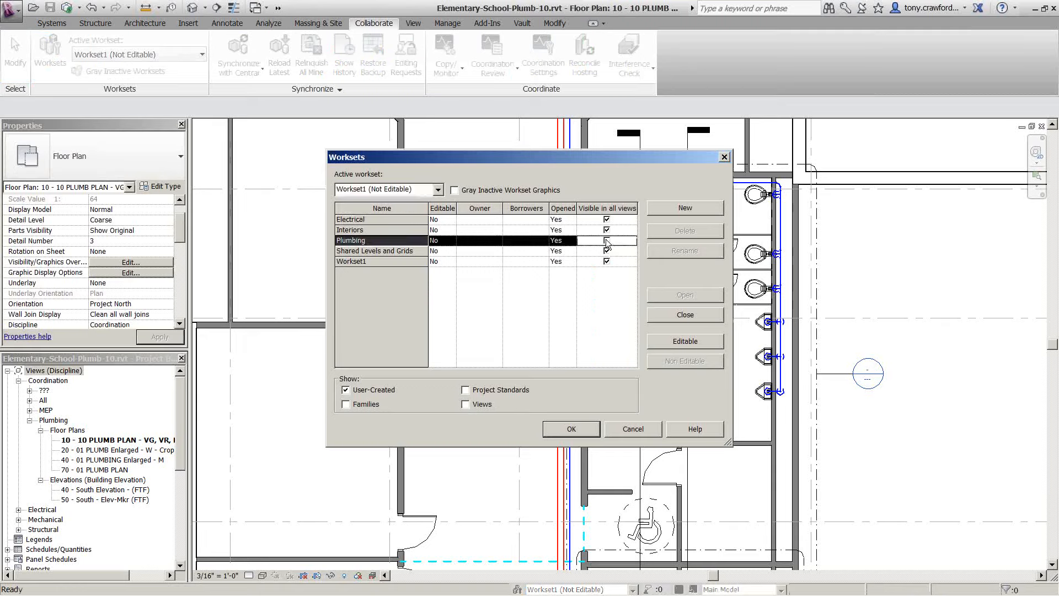
left_click(607, 241)
left_click(572, 434)
key("alt+Tab")
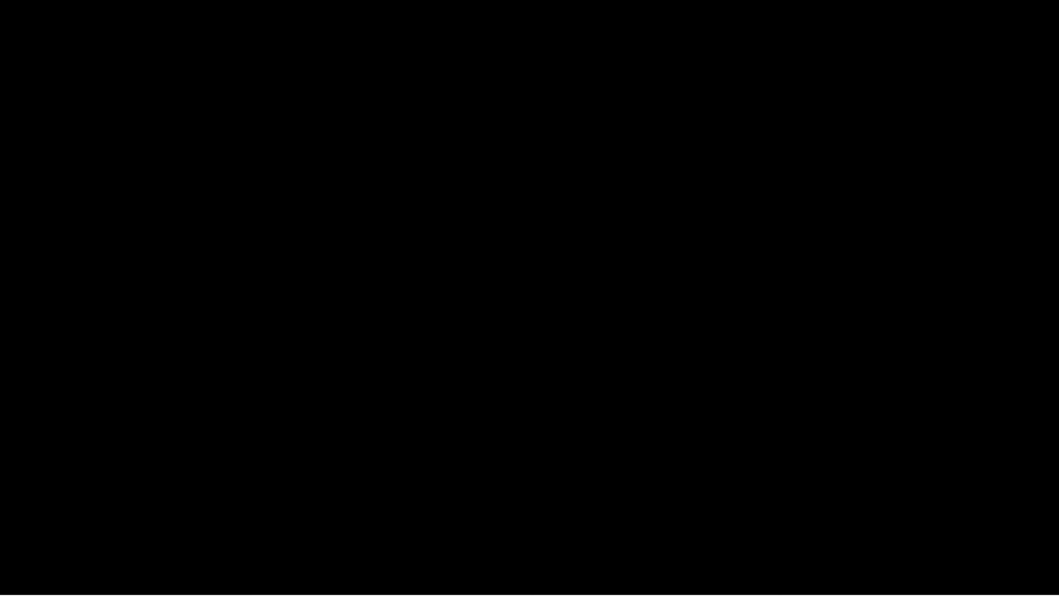
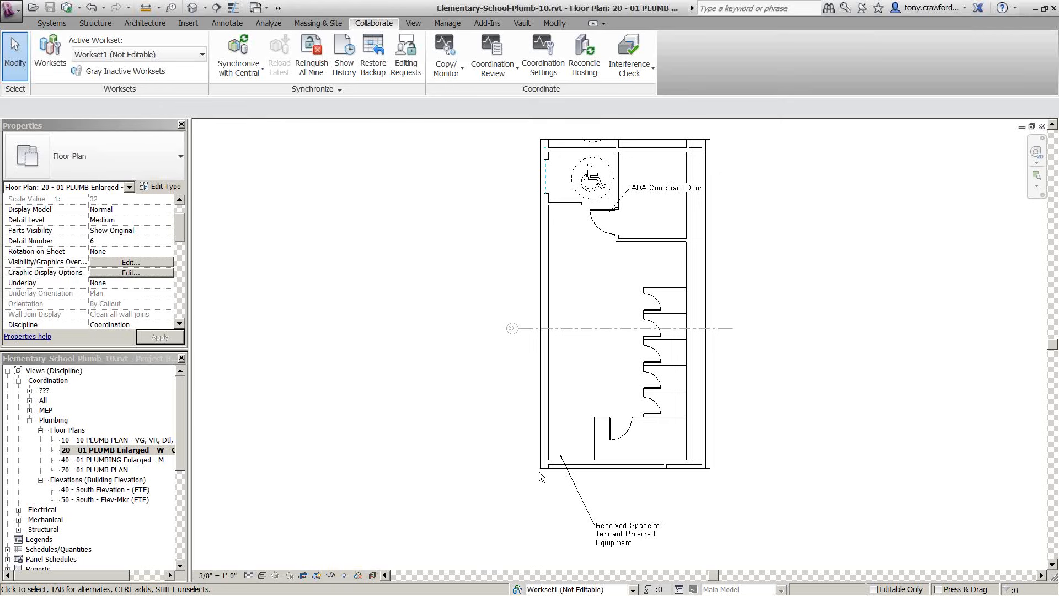
Turn off cropping in the enlarged plumbing plan to locate the two "ADA Compliant" text notes, and crop the view again
left_click(541, 469)
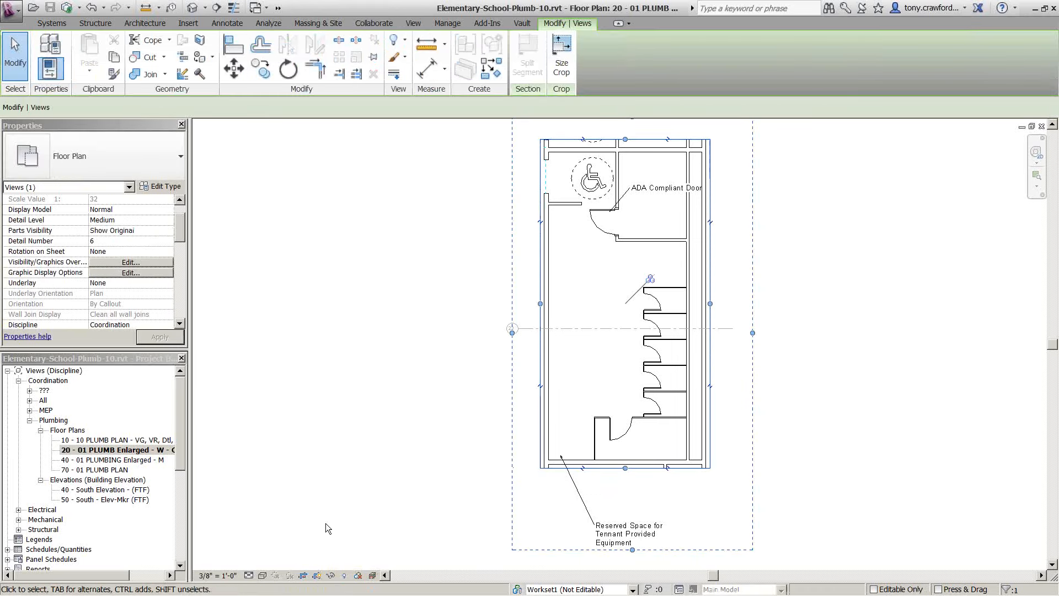
left_click(302, 577)
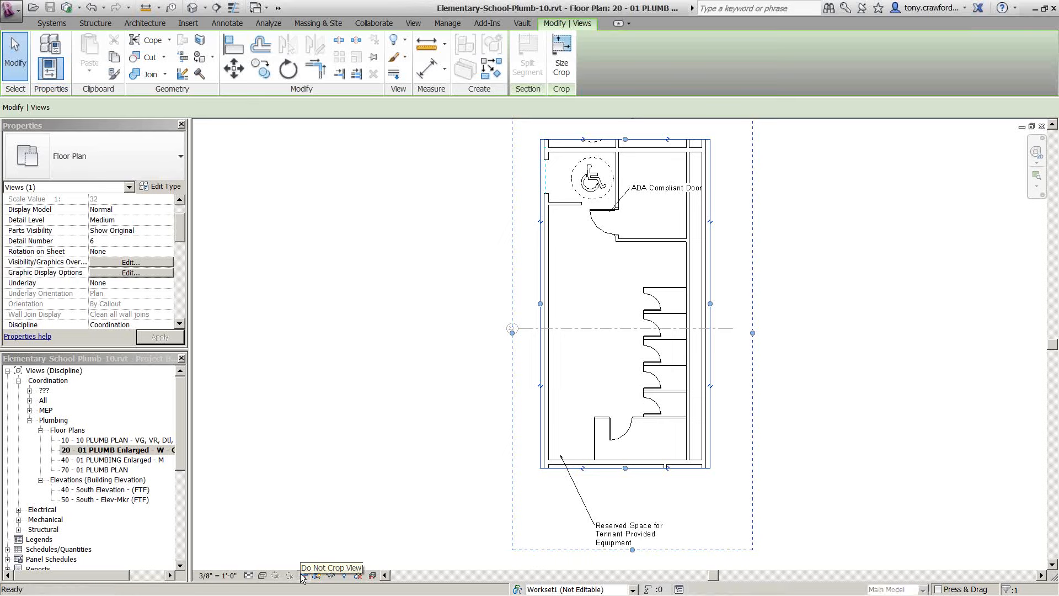
left_click(302, 575)
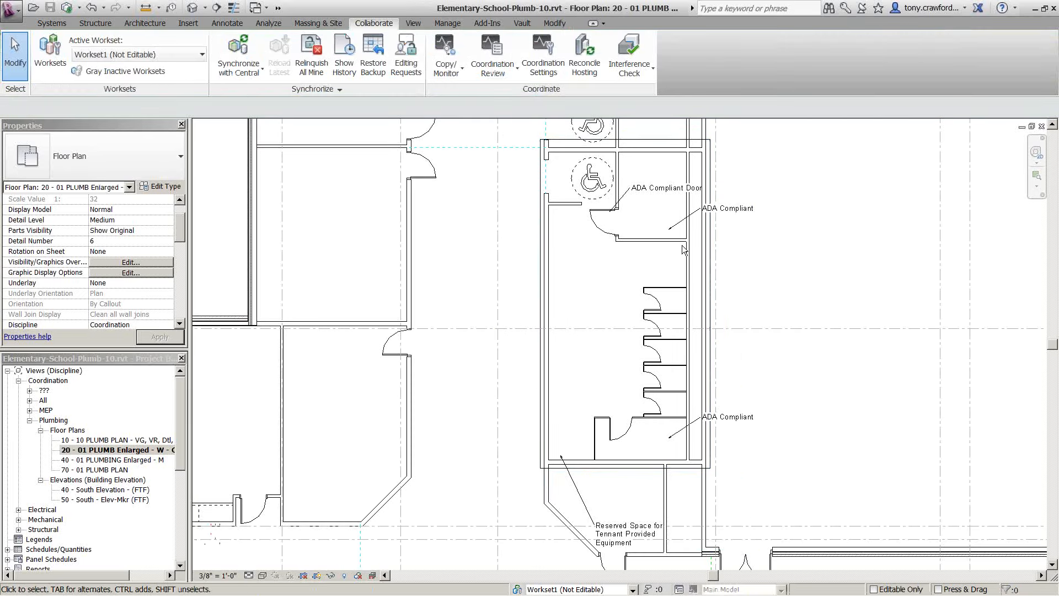
left_click(709, 211)
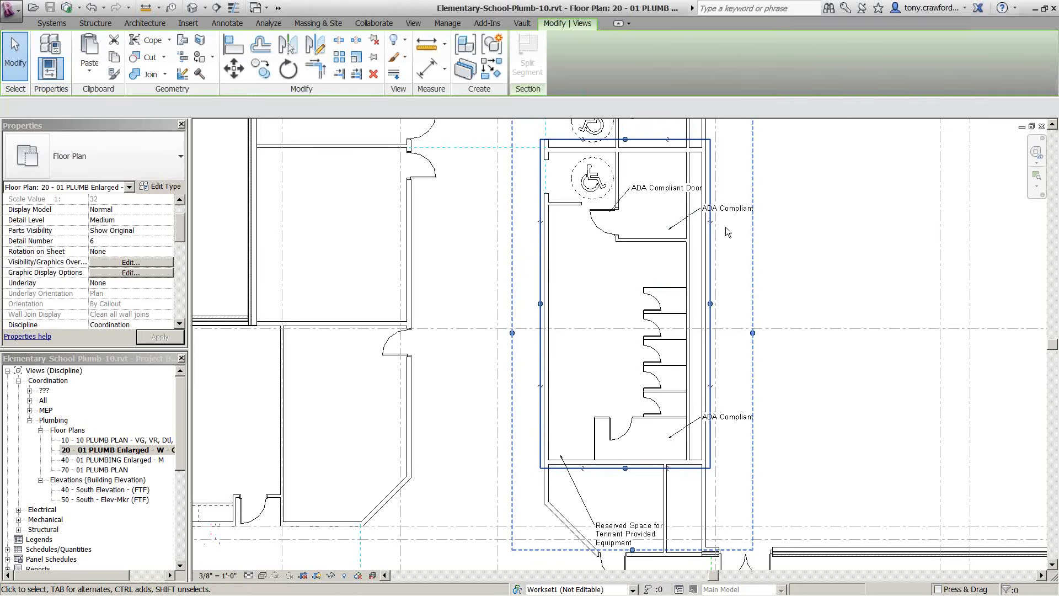
left_click(740, 261)
left_click(738, 209)
left_click(741, 415, "ctrl")
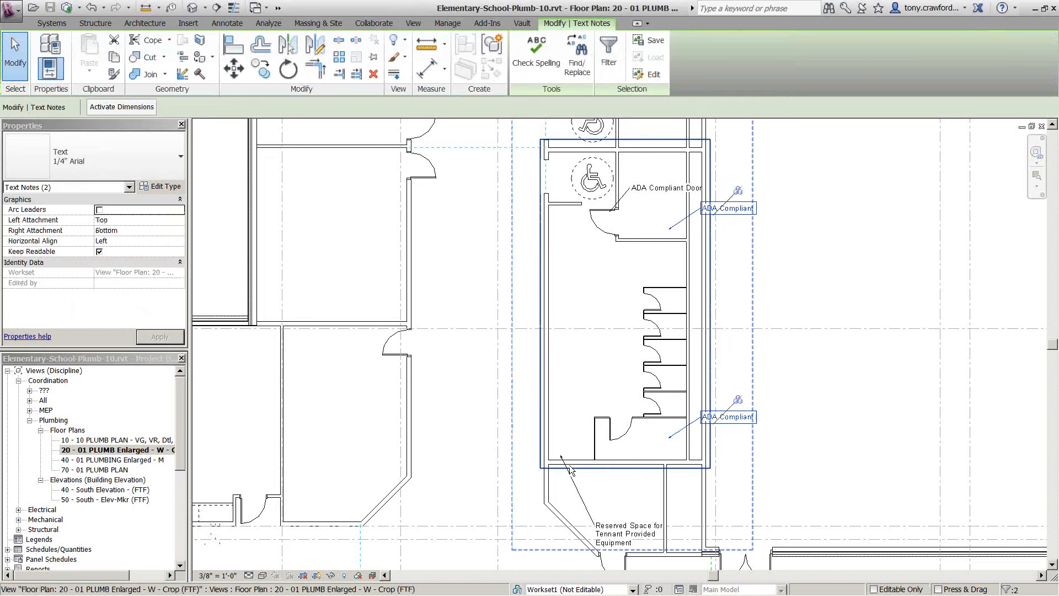
left_click(304, 575)
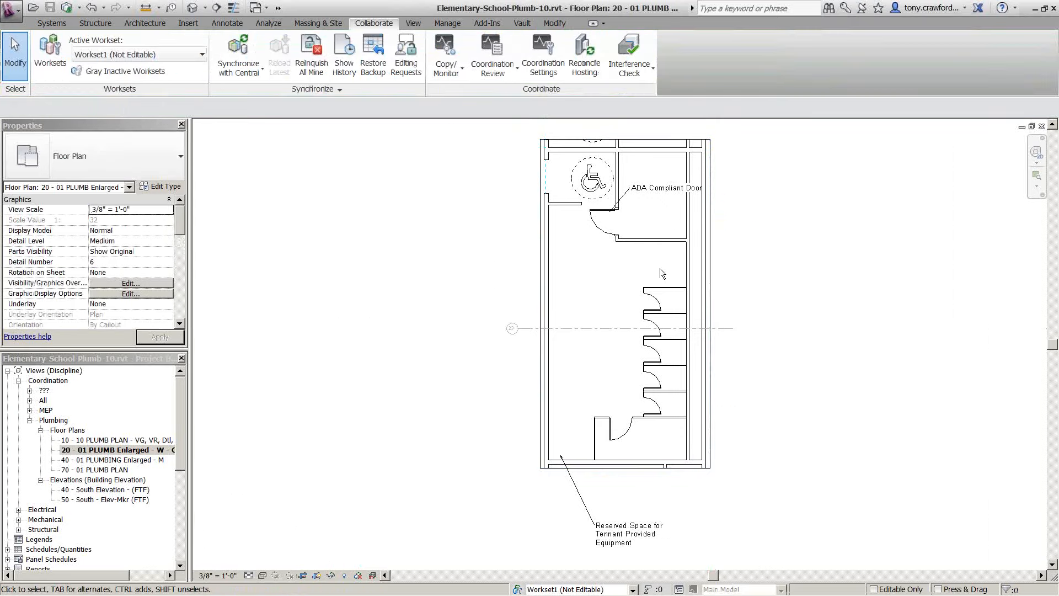
Hide and reshow the enlarged plan's crop region, and widen its annotation crop beyond the two "ADA Compliant" notes
left_click(318, 576)
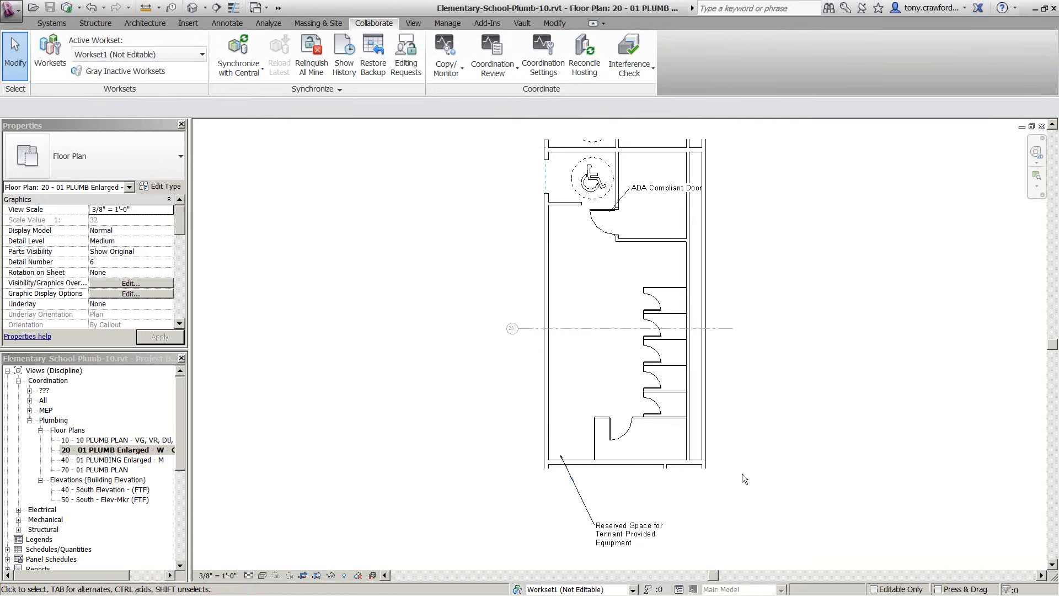
left_click(318, 576)
left_click(703, 470)
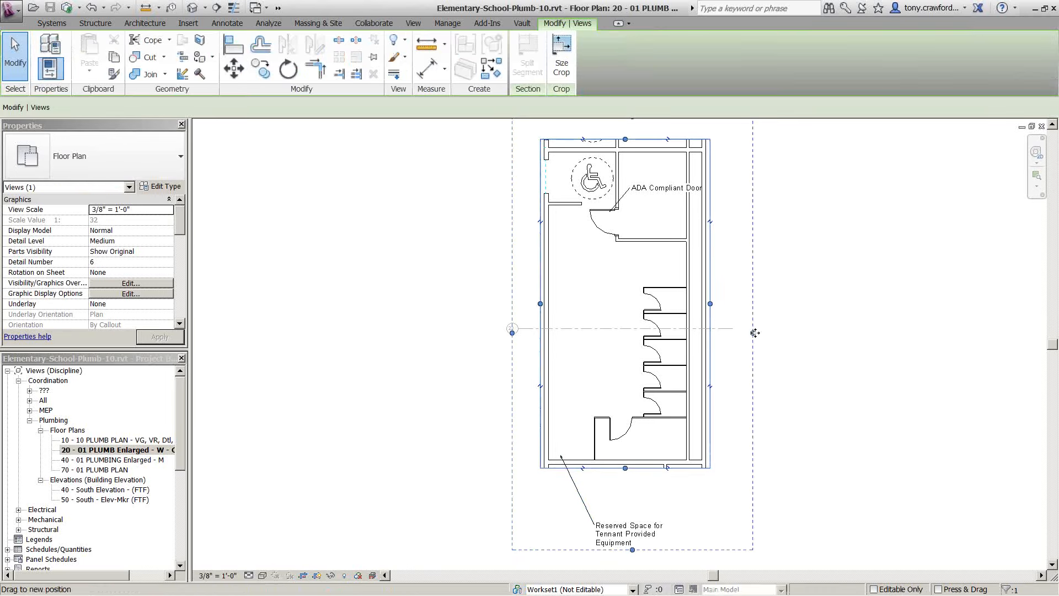
mouse_move(753, 333)
left_mouse_down()
mouse_move(823, 329)
mouse_move(797, 327)
left_mouse_up()
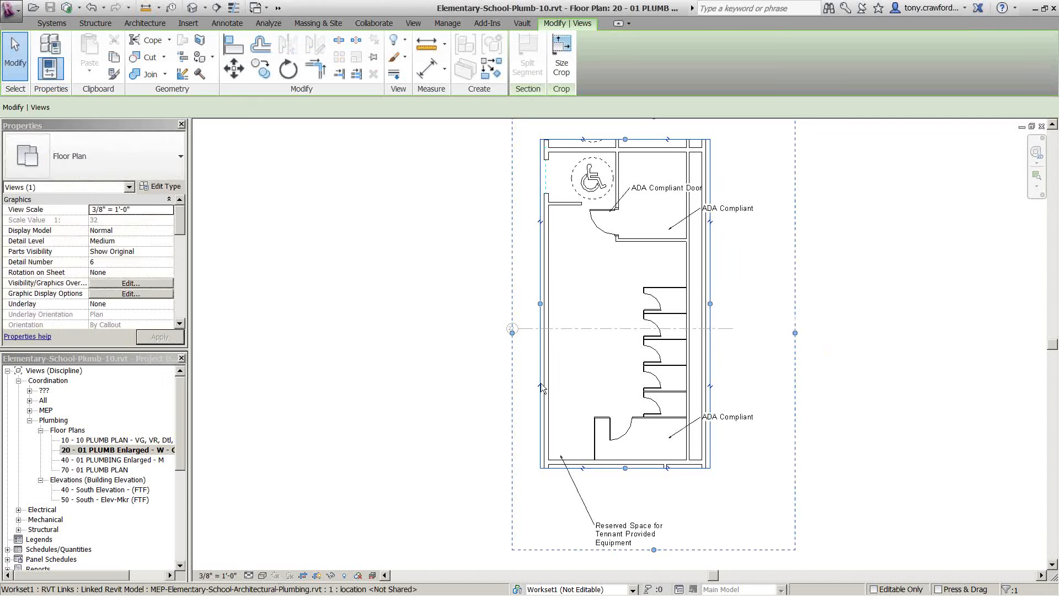
left_click(468, 350)
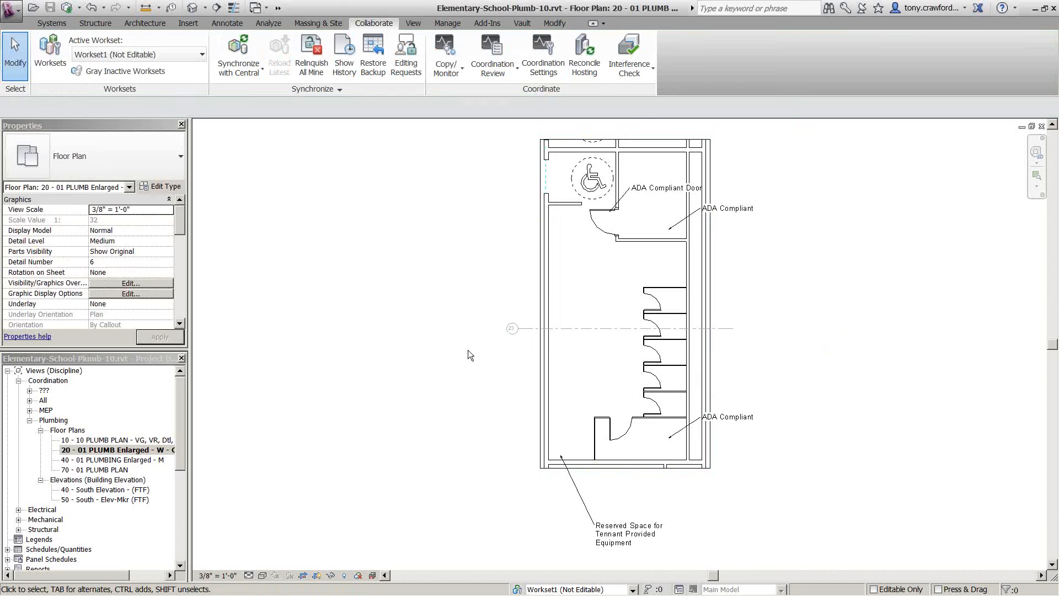
Consult the presentation slide on common culprits, and return to Revit to close the enlarged plumbing plan
key("alt+Tab")
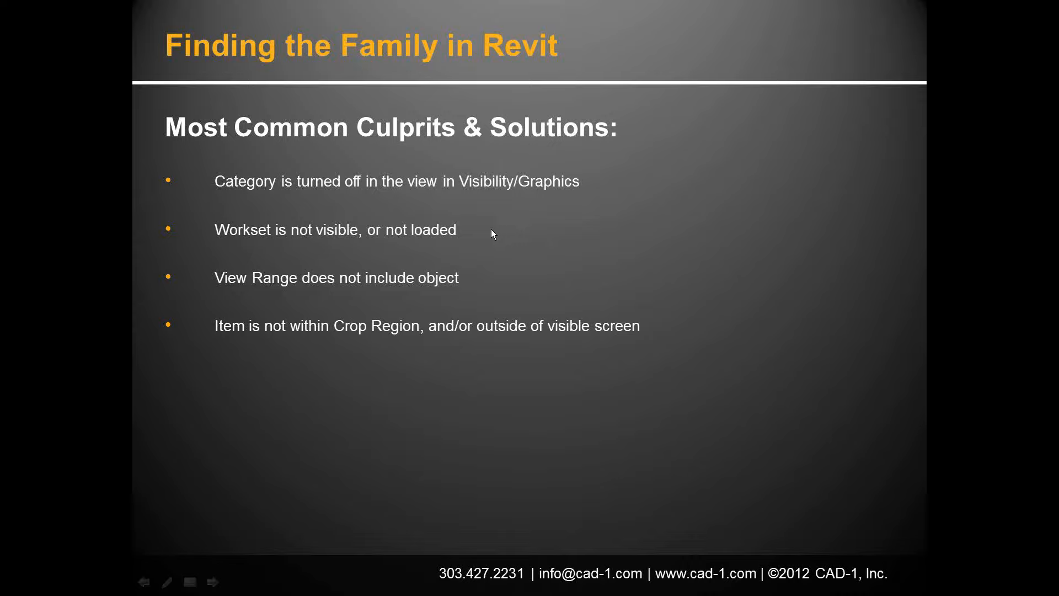
key("alt+Tab")
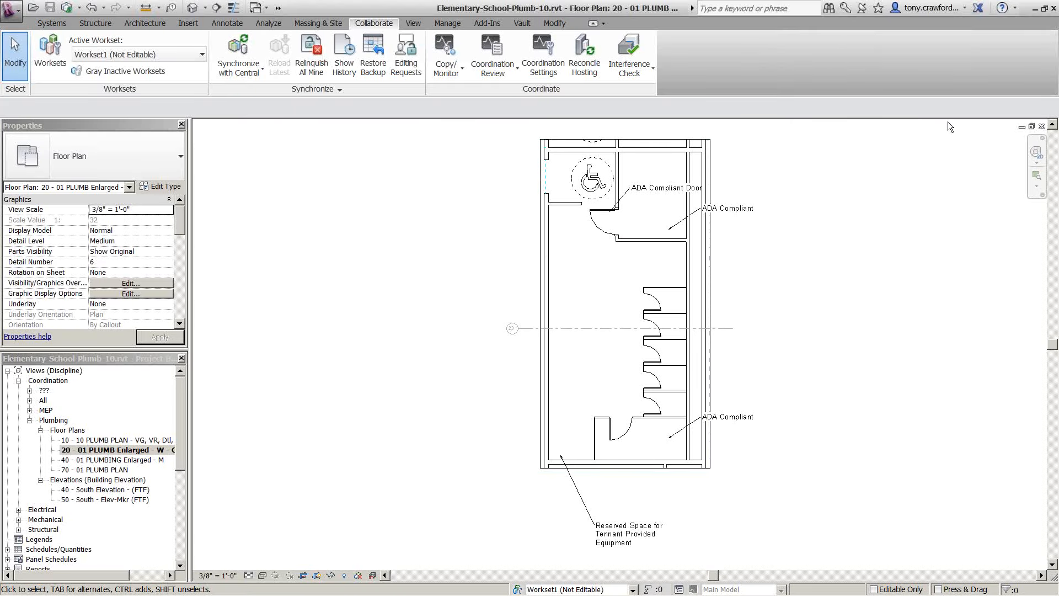
left_click(1042, 126)
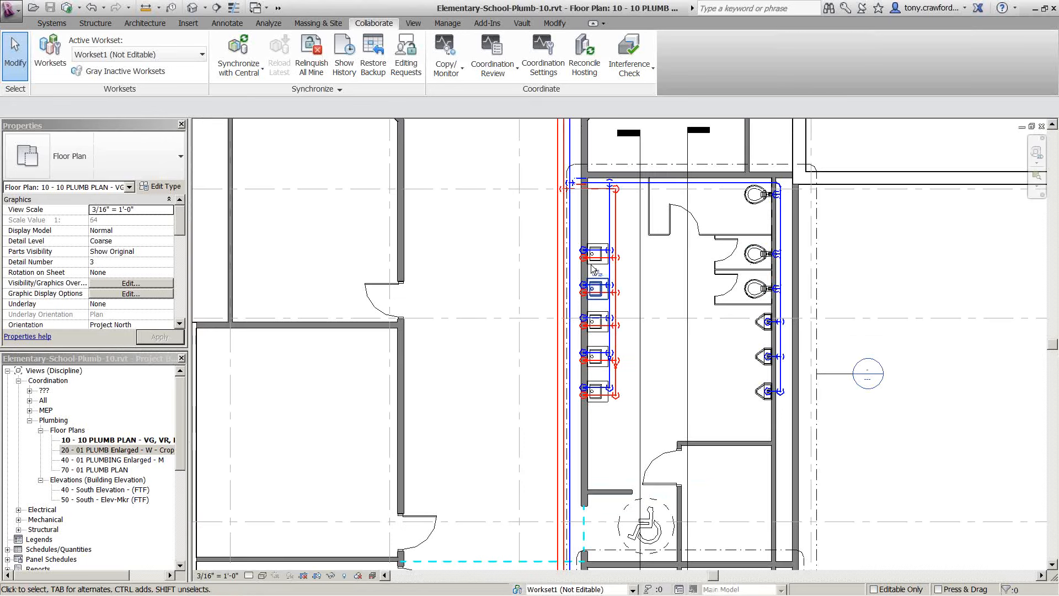
Select the three water closets in the toilet room and check which workset they belong to
left_click_drag(722, 419, 772, 165)
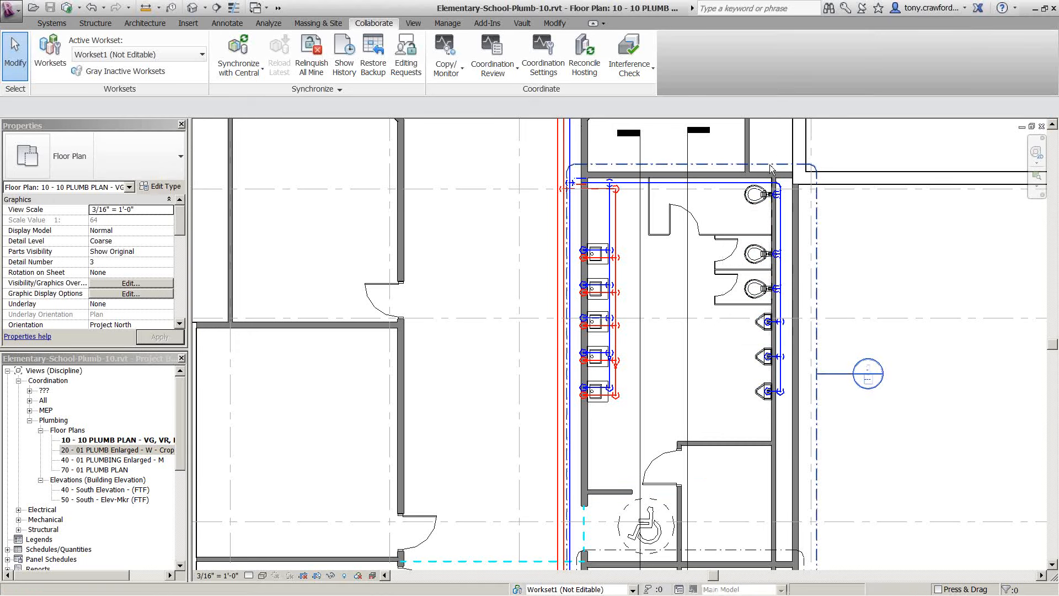
left_click(755, 195)
left_click(754, 256, "ctrl")
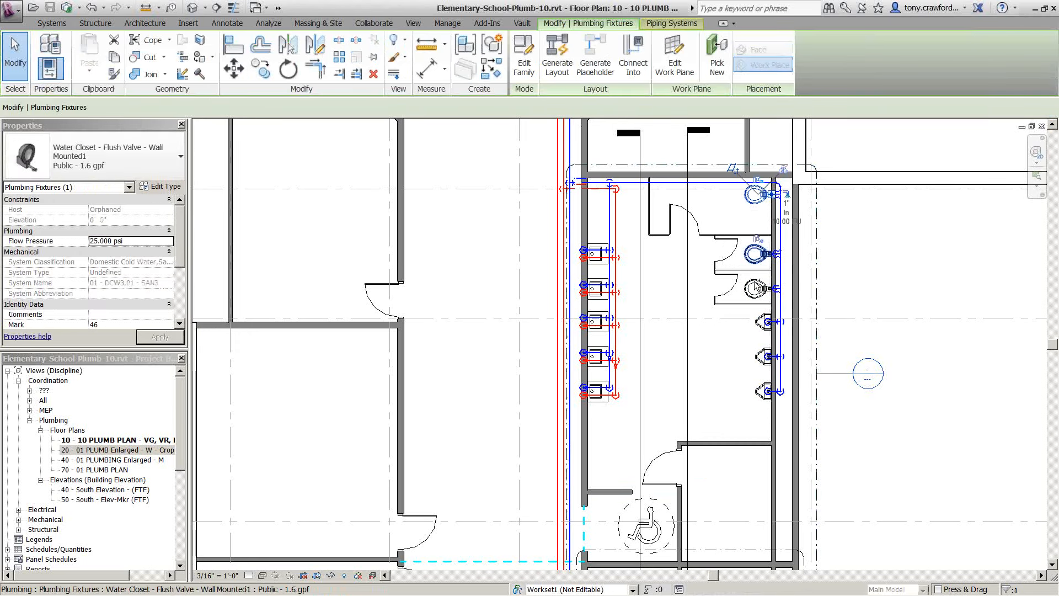
left_click(754, 289, "ctrl")
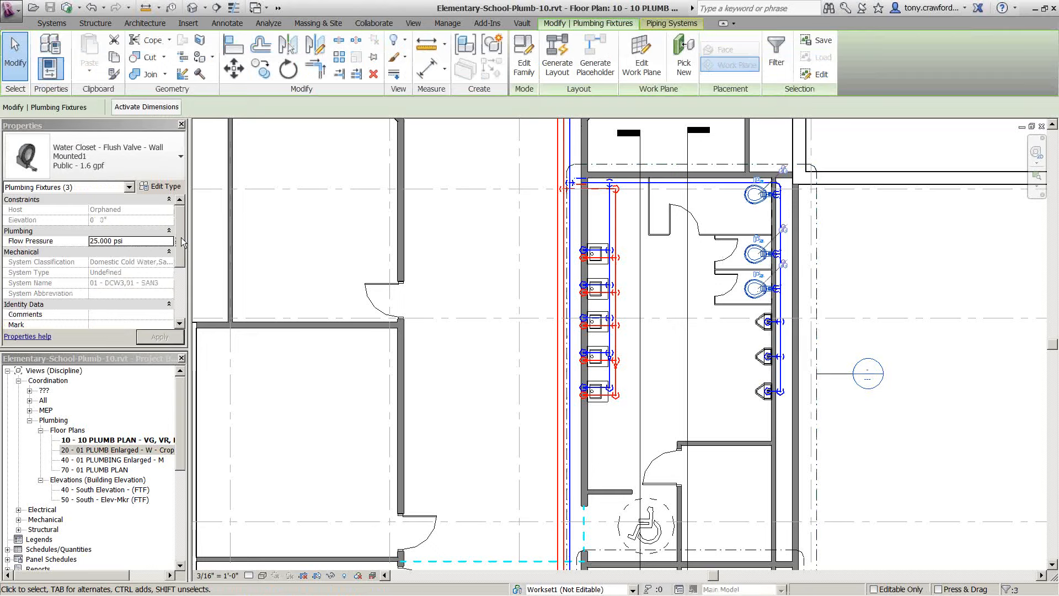
scroll(157, 247, "down", 3)
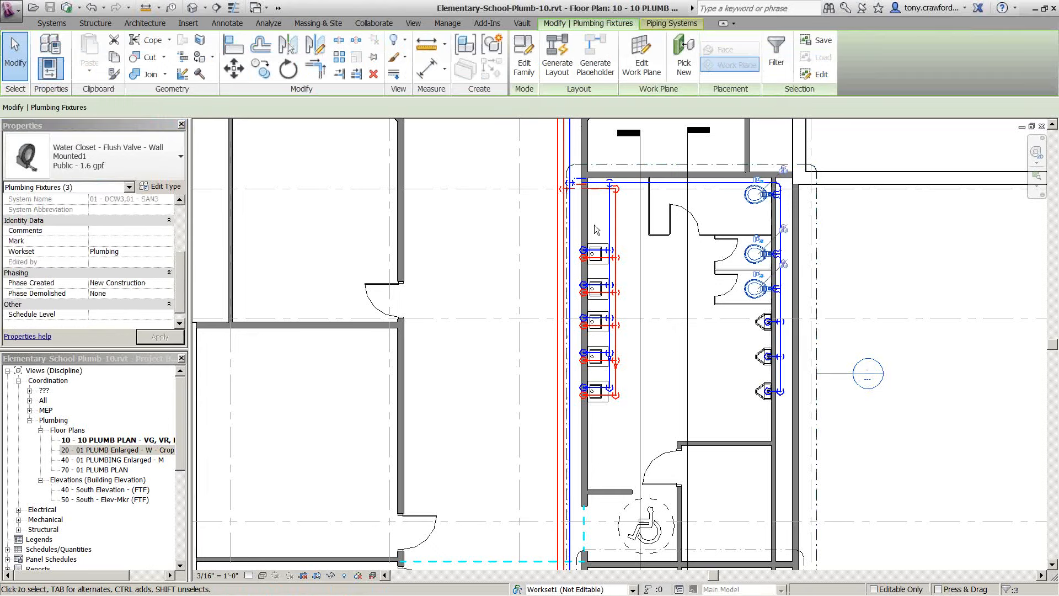
Select the five lavatories along the opposite wall, check their assigned workset, and clear the selection
left_click(596, 254)
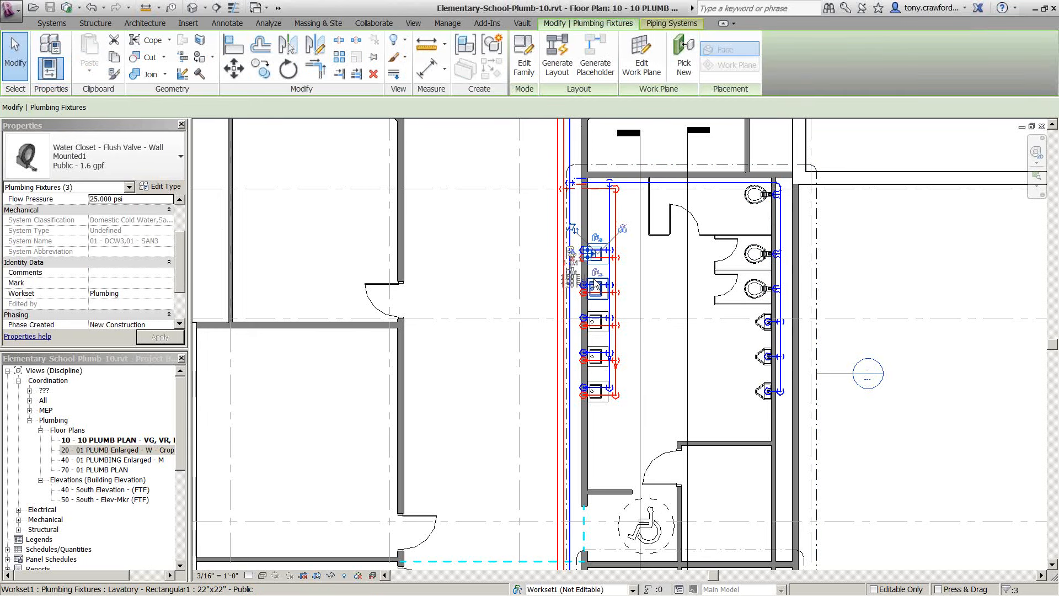
left_click(592, 349, "ctrl")
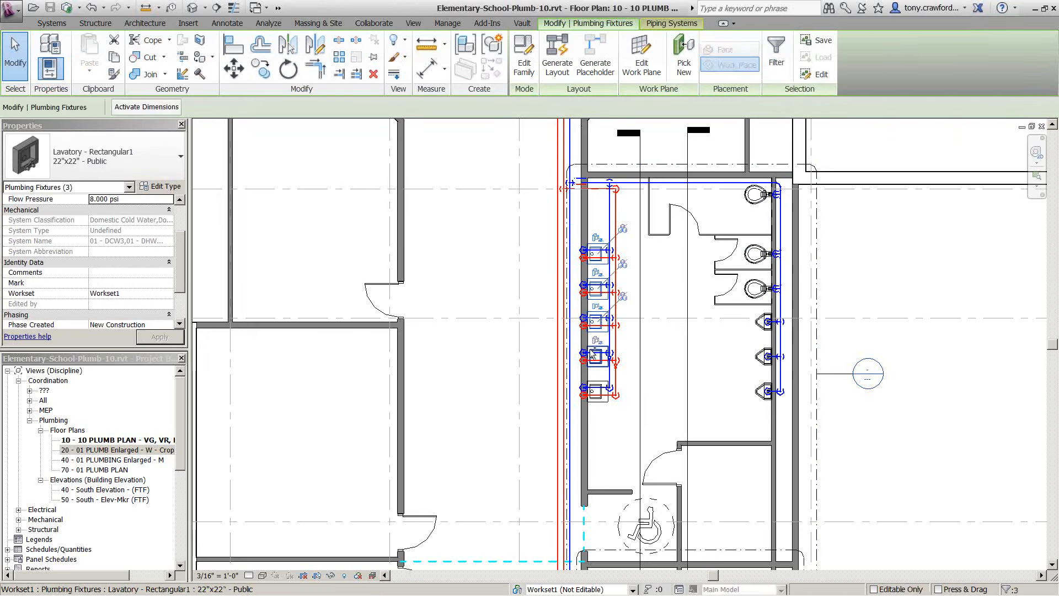
left_click(589, 380, "ctrl")
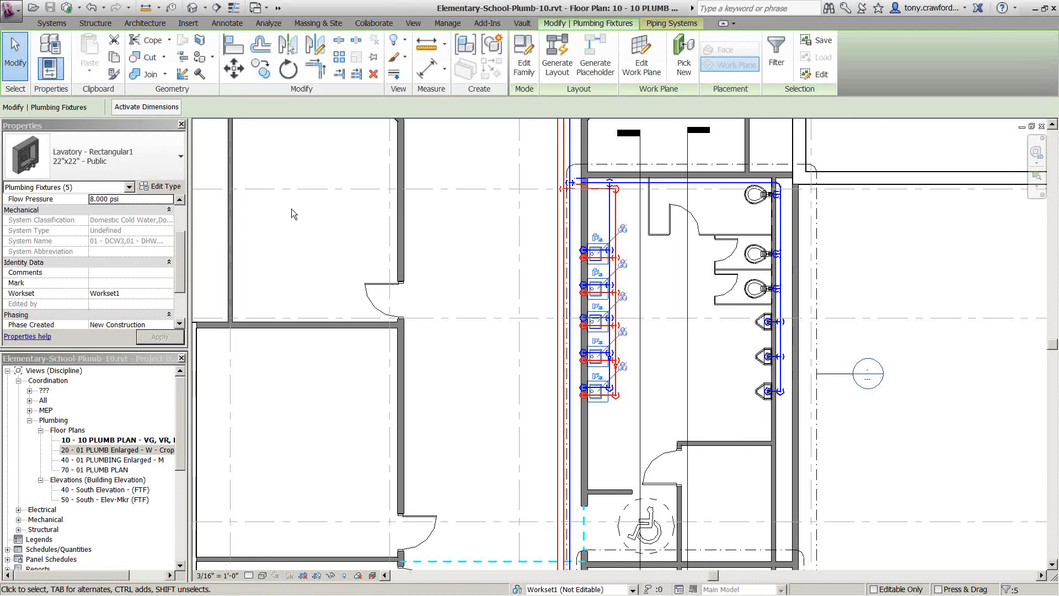
left_click(456, 268)
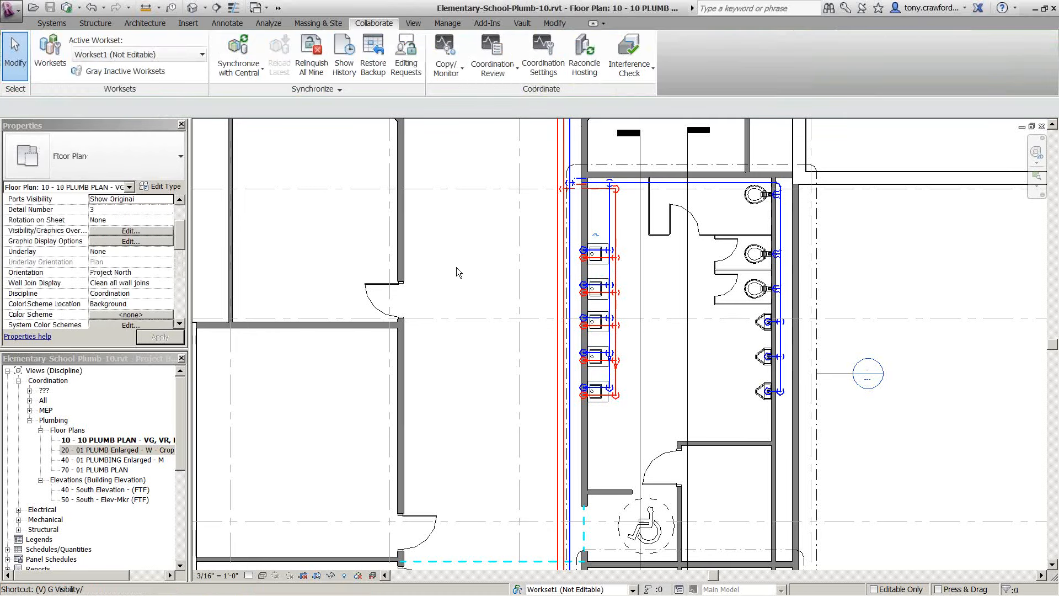
Set Workset1's visibility to Hide in the floor plan's Visibility/Graphic Overrides, apply it, and undo the visibility change
key("v")
key("g")
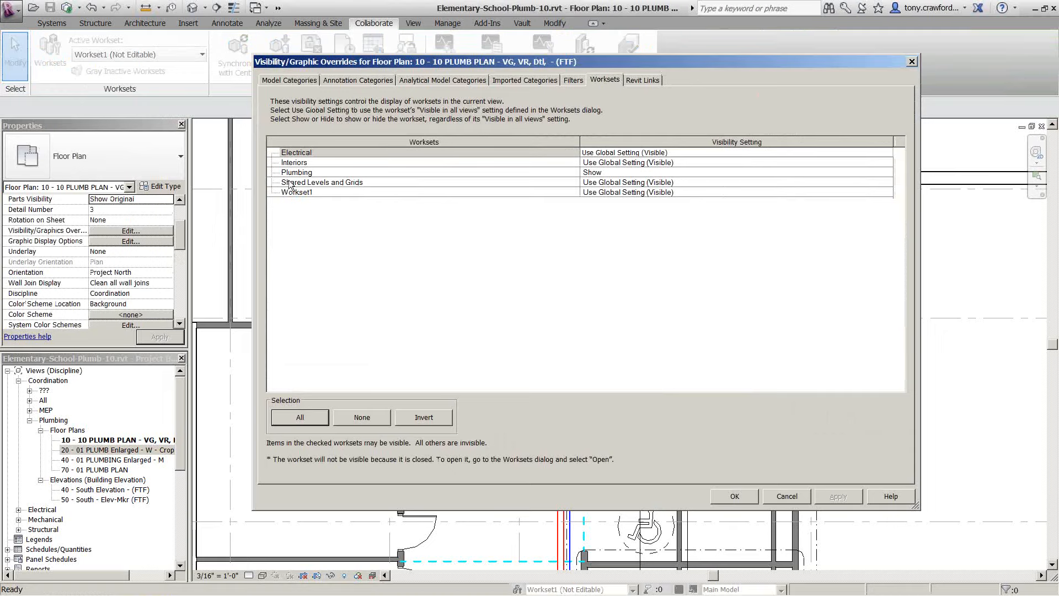
left_click(311, 193)
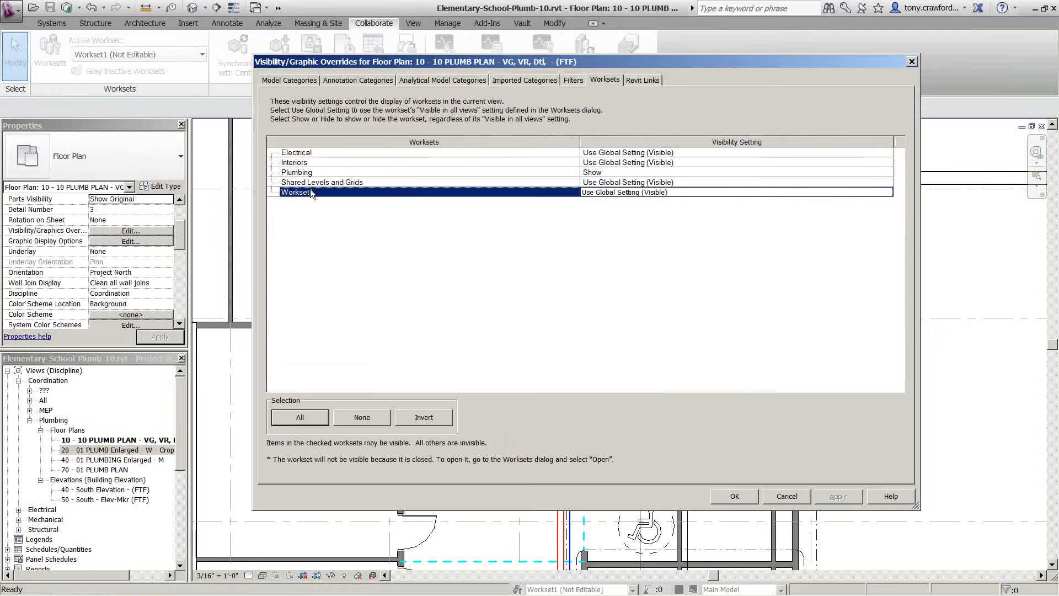
left_click(888, 194)
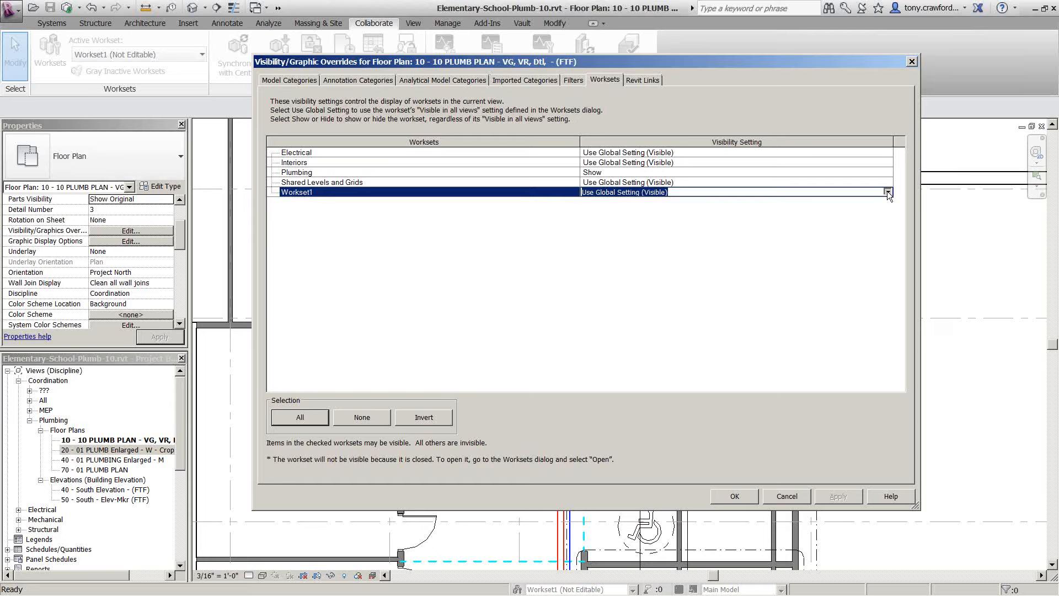
left_click(887, 191)
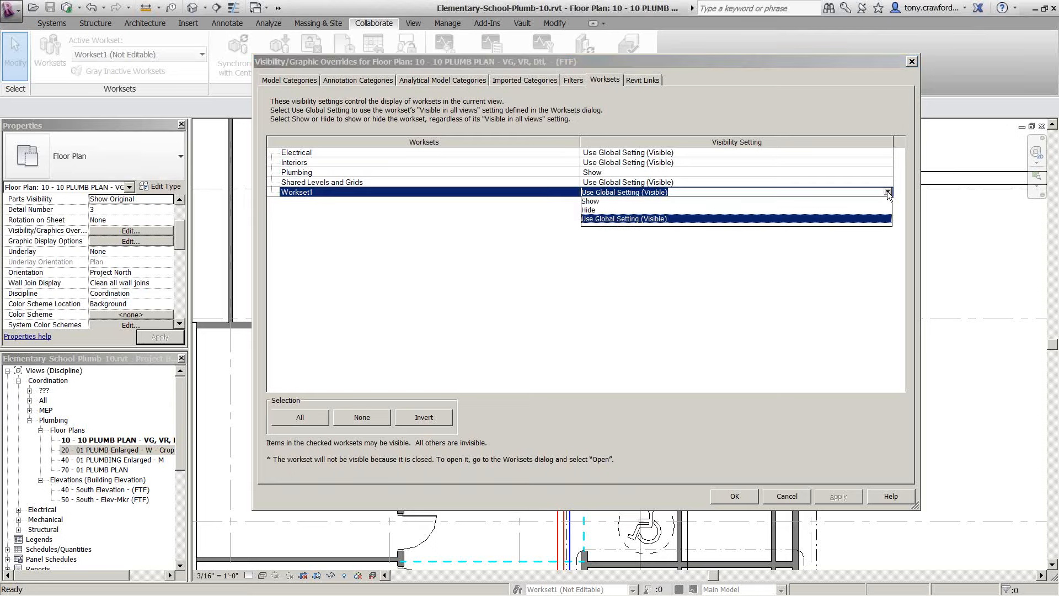
left_click(852, 210)
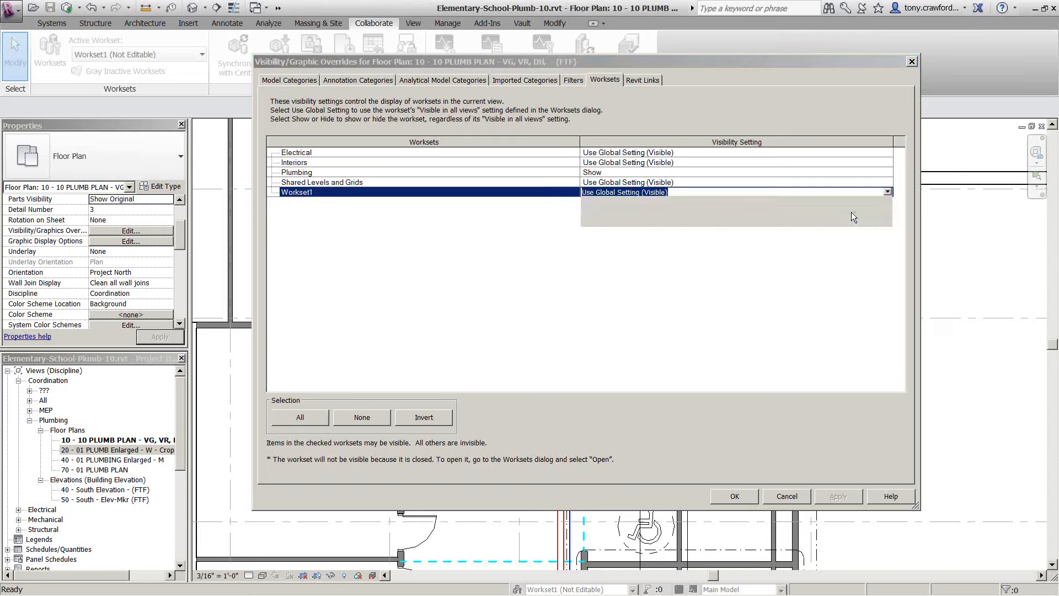
left_click(736, 496)
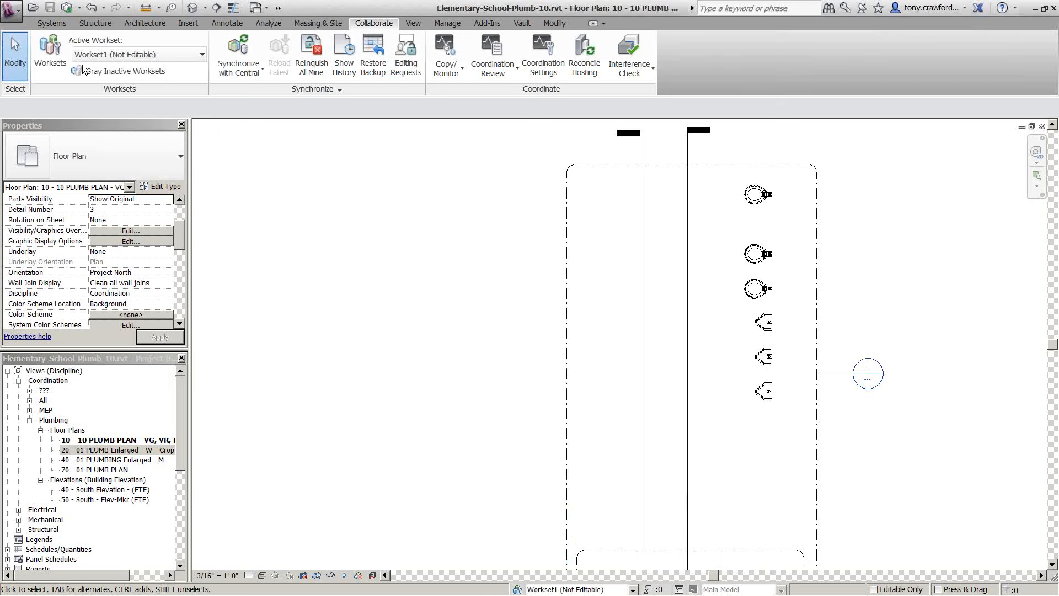
left_click(104, 8)
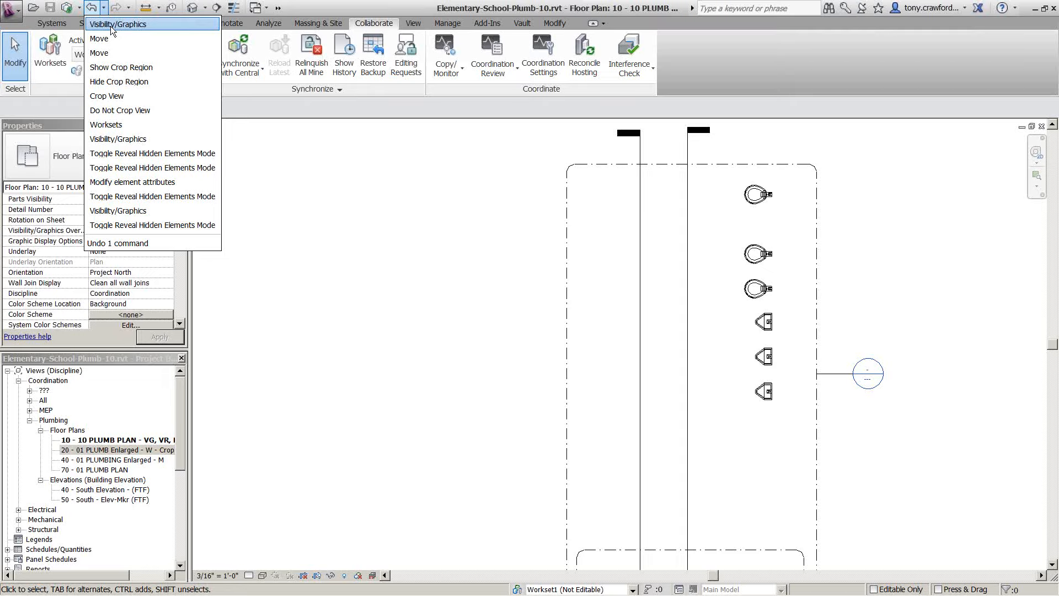
left_click(110, 24)
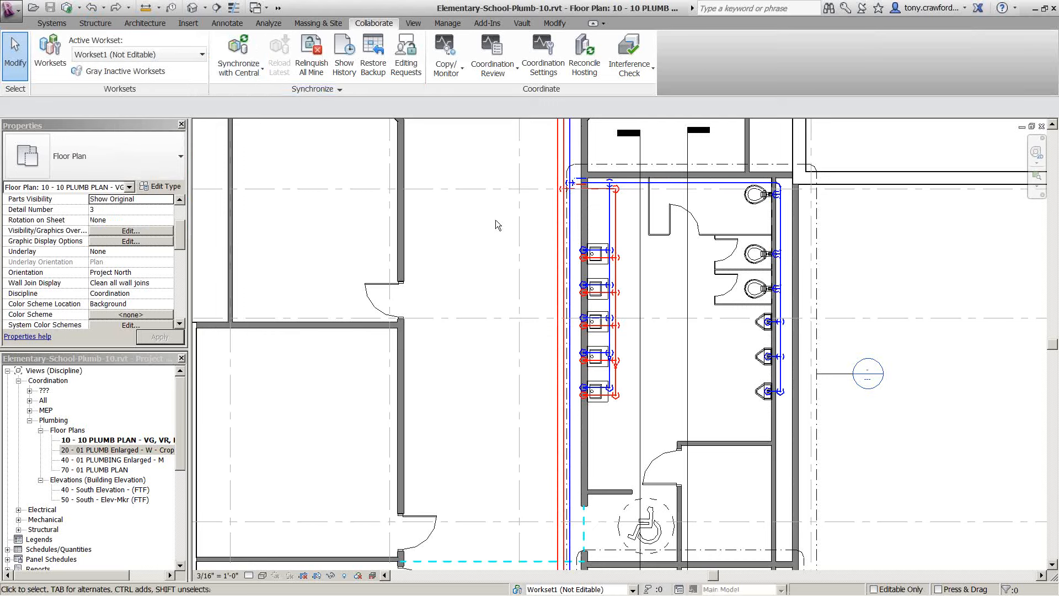
Select the five lavatories along the toilet room wall individually to form one selection
left_click(599, 254)
left_click(600, 286)
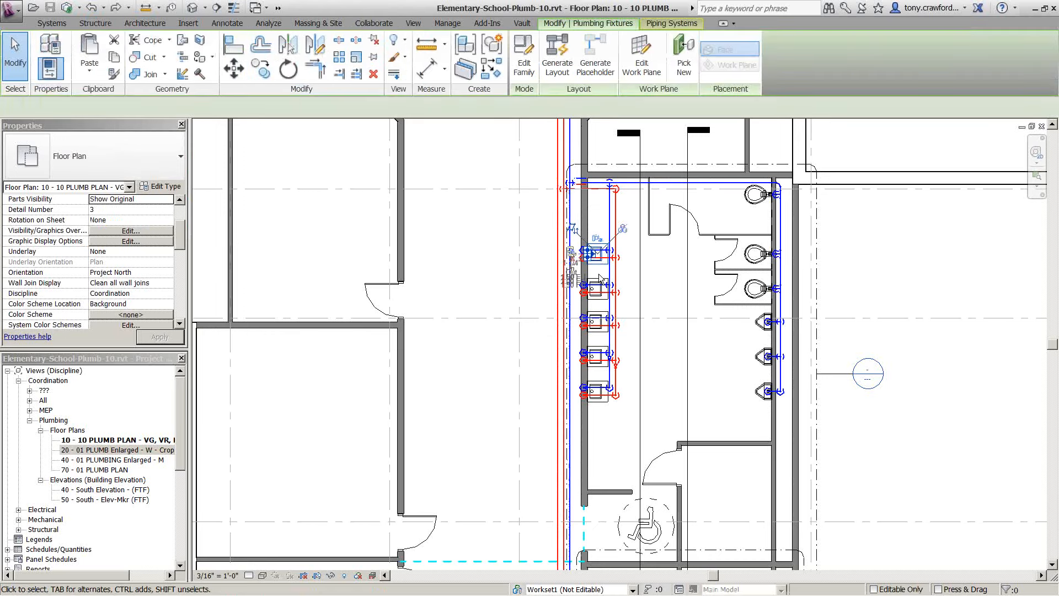
left_click(601, 320)
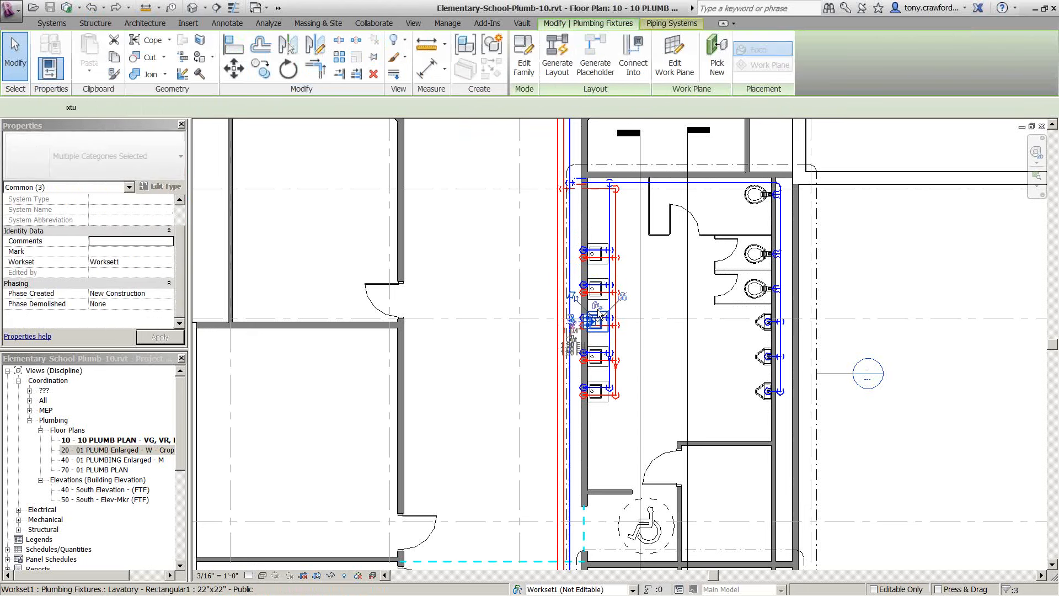
left_click(599, 255)
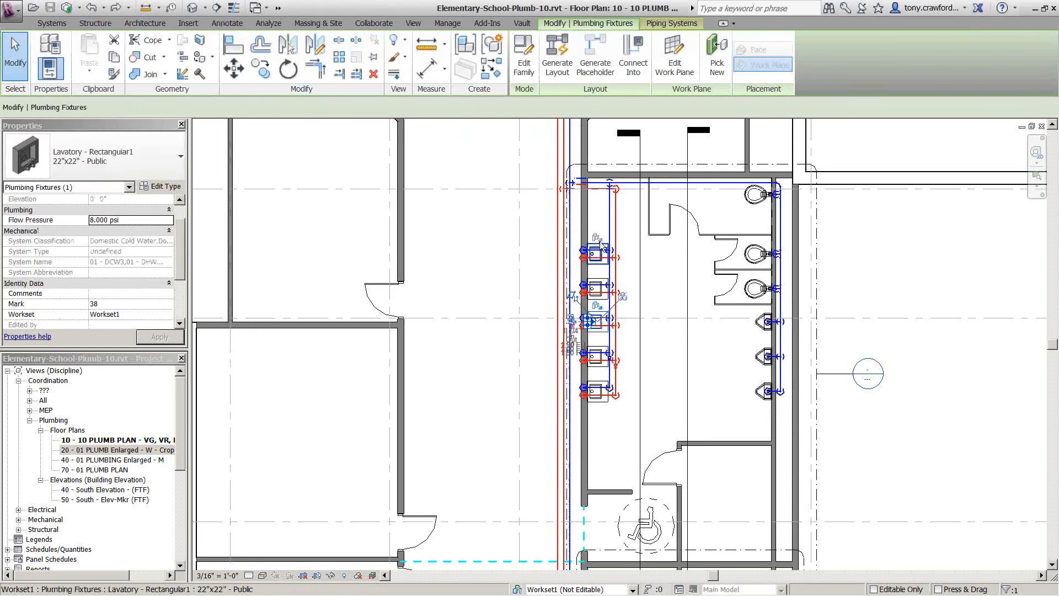
left_click(601, 286)
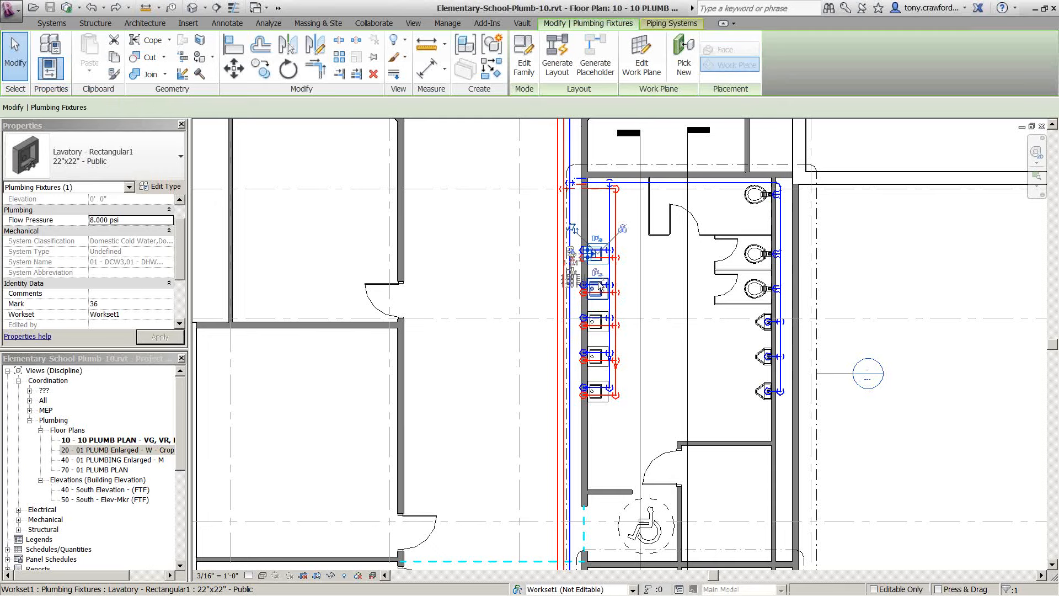
left_click(599, 320, "ctrl")
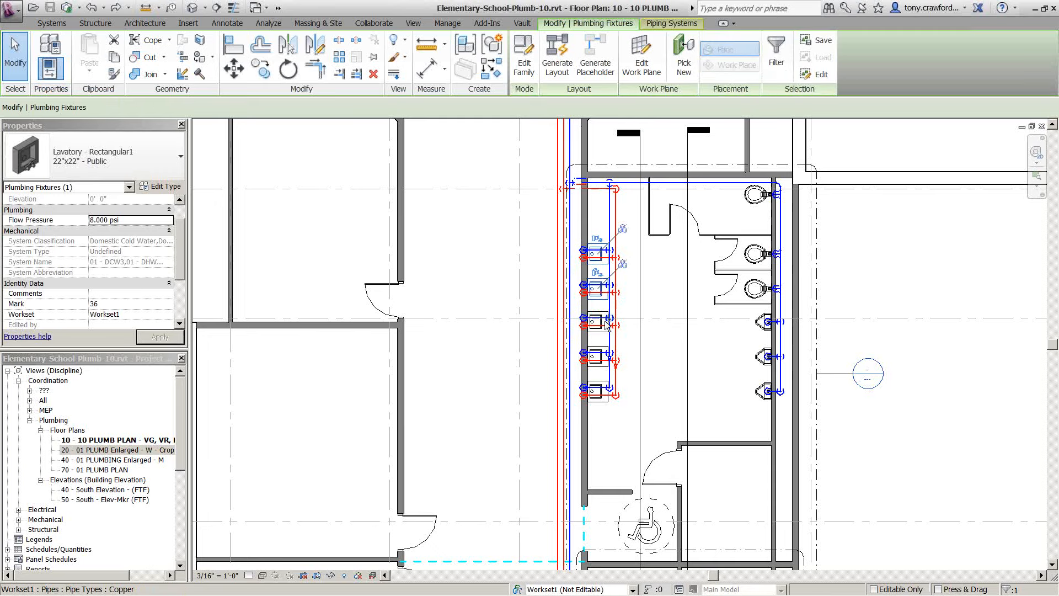
left_click(601, 353, "ctrl")
left_click(602, 353, "ctrl")
left_click(596, 390, "ctrl")
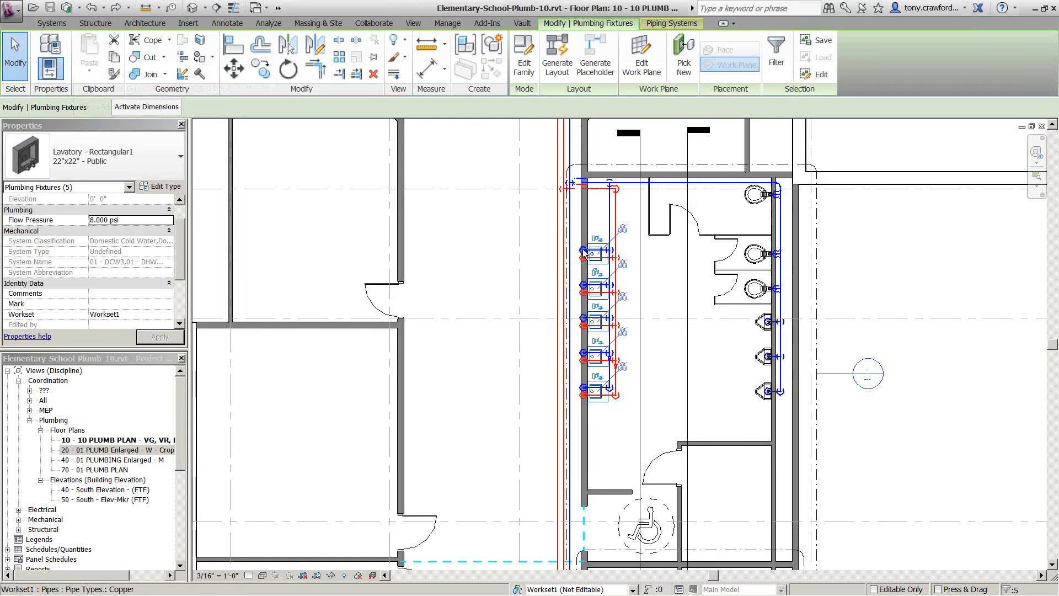
Add a pipe to the lavatory selection and check which element categories the selection contains
left_click(550, 254, "ctrl")
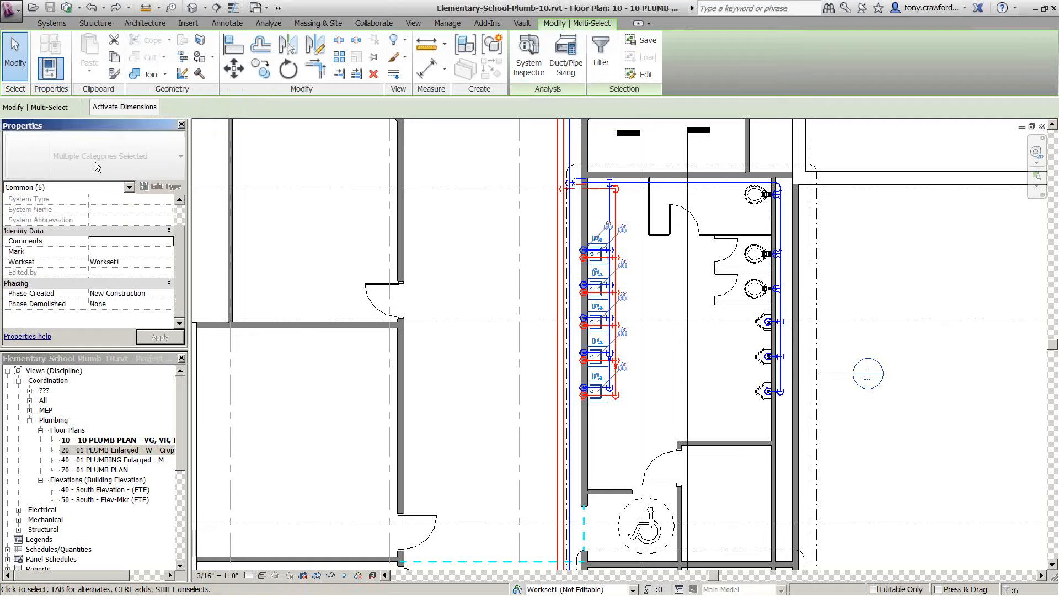
left_click(129, 187)
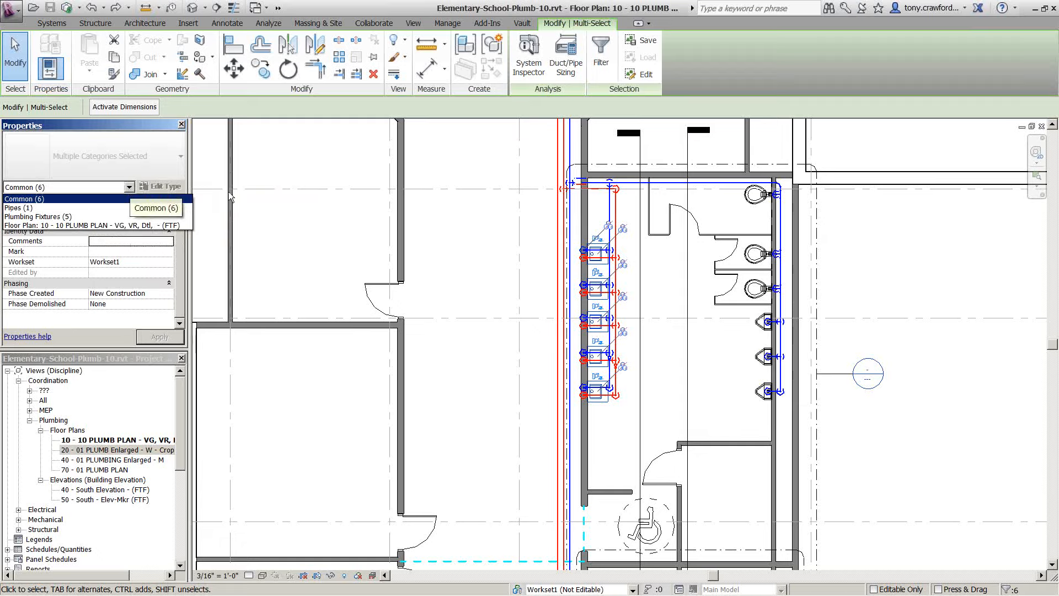
left_click(550, 222)
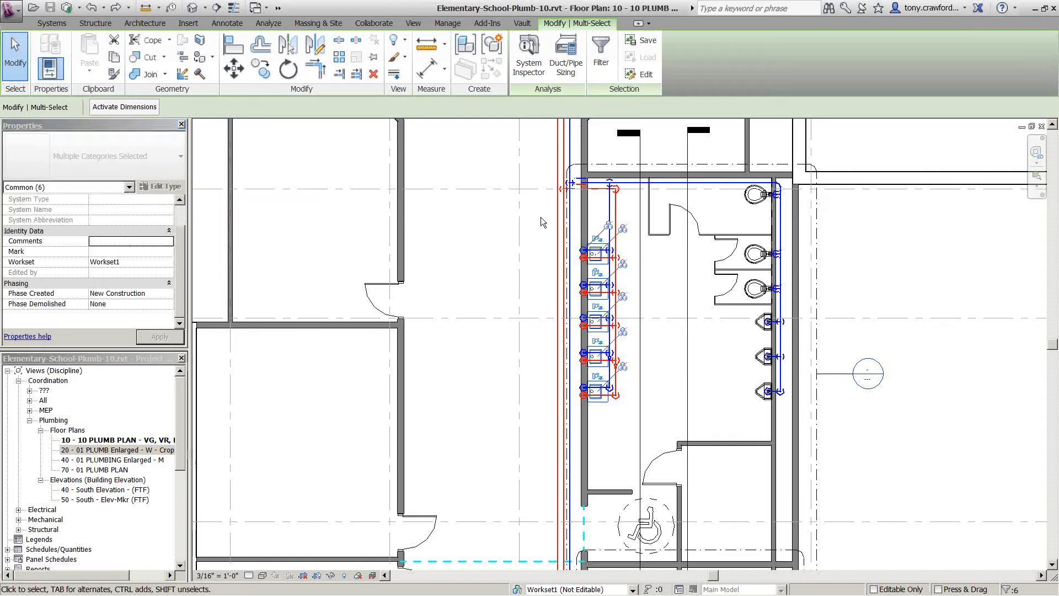
Window-select the lavatories together with their piping, and filter the selection down to Plumbing Fixtures by excluding Pipe Fittings and Pipes
left_click_drag(541, 217, 653, 438)
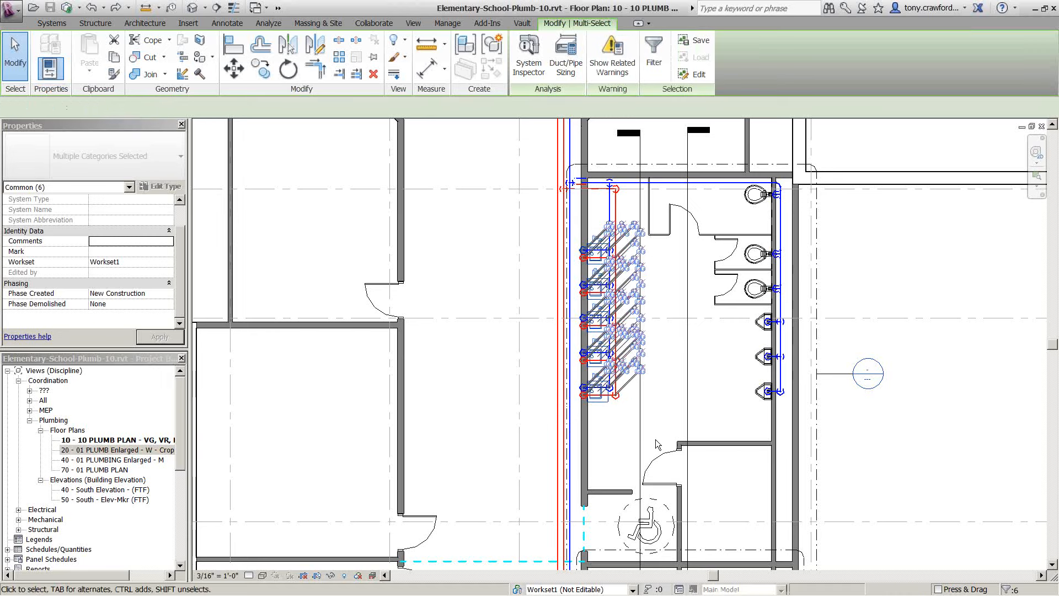
left_click(91, 191)
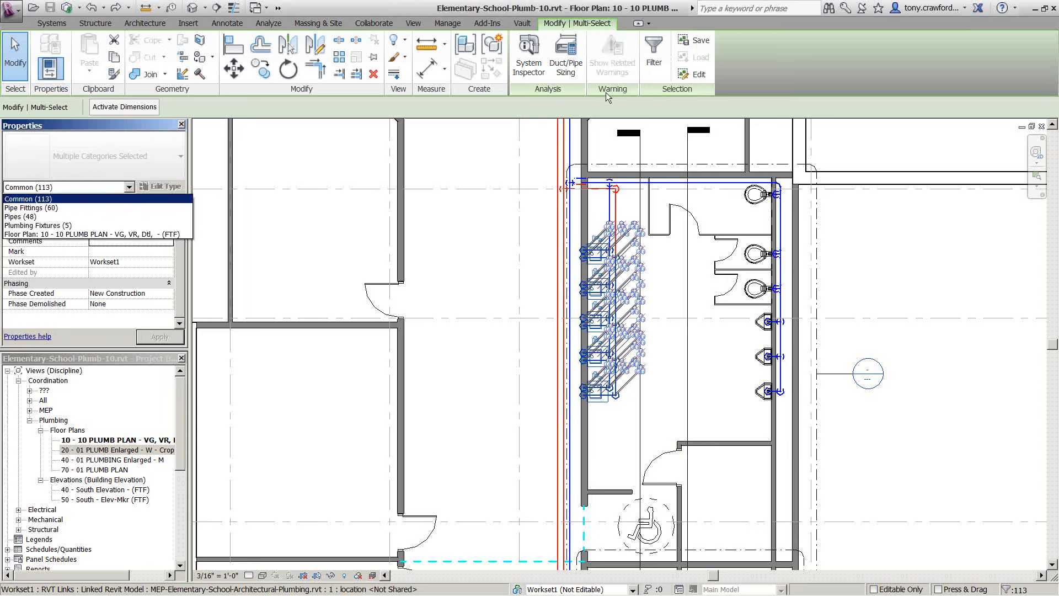
left_click(653, 65)
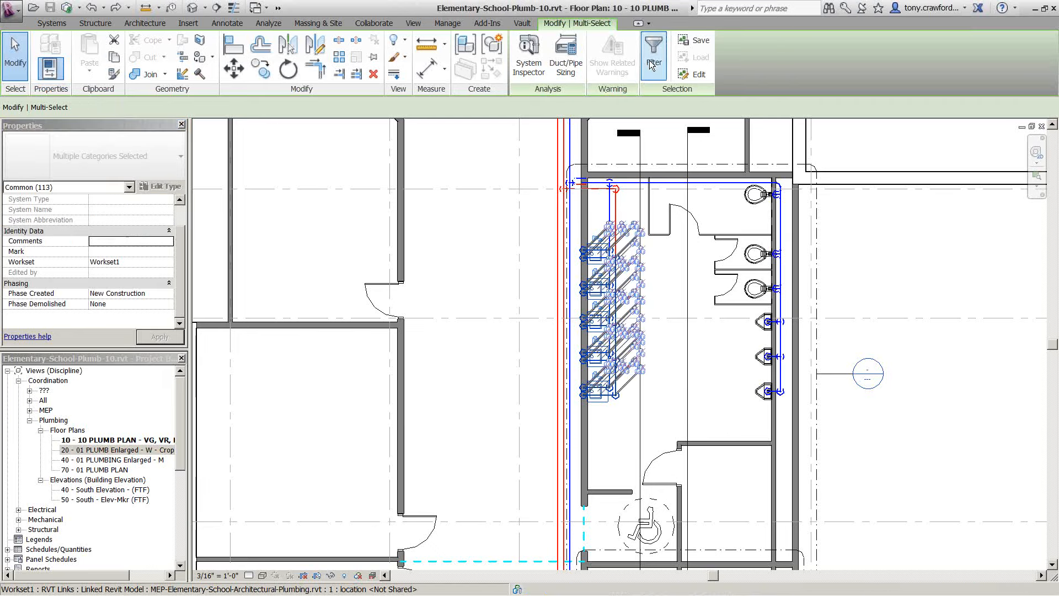
left_click(653, 65)
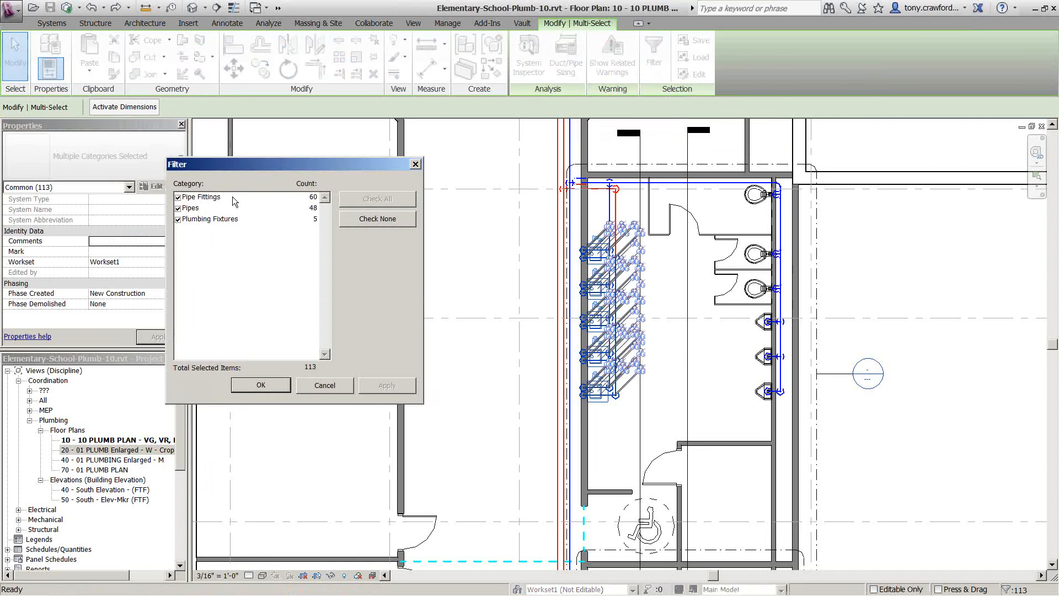
left_click(196, 199)
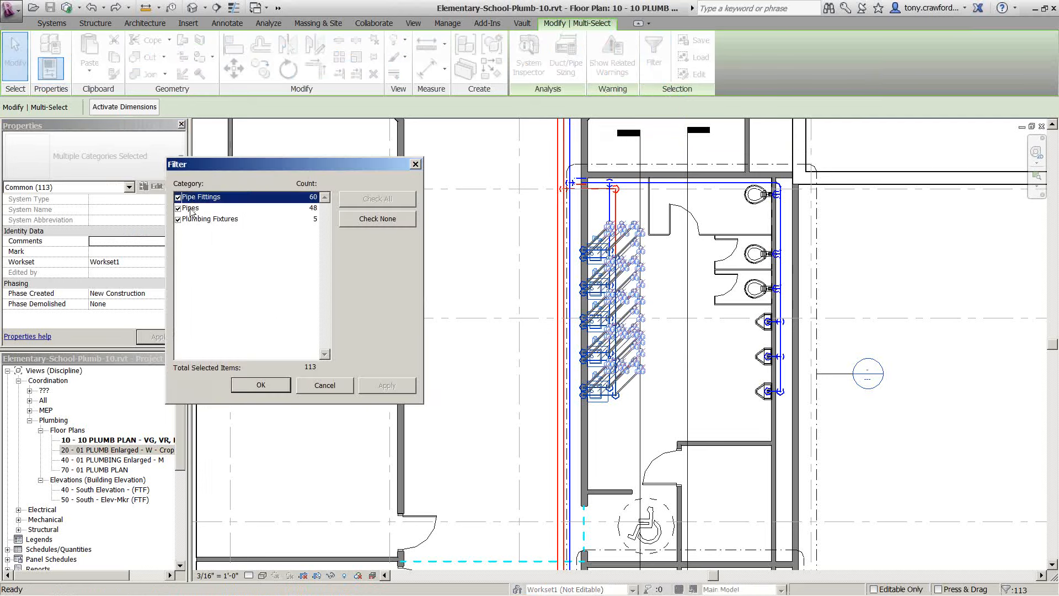
left_click(189, 209)
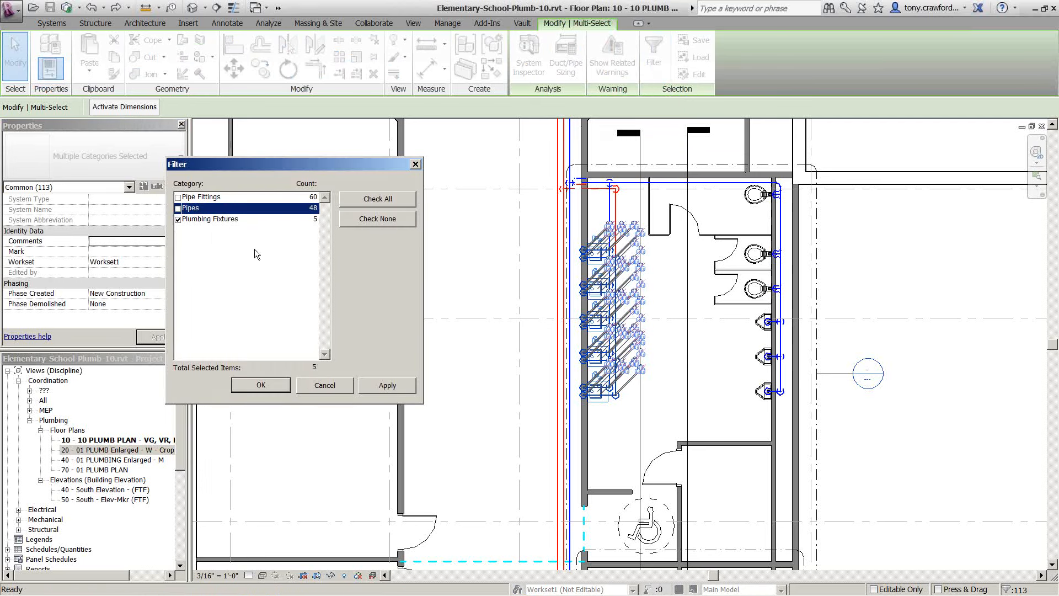
left_click(261, 385)
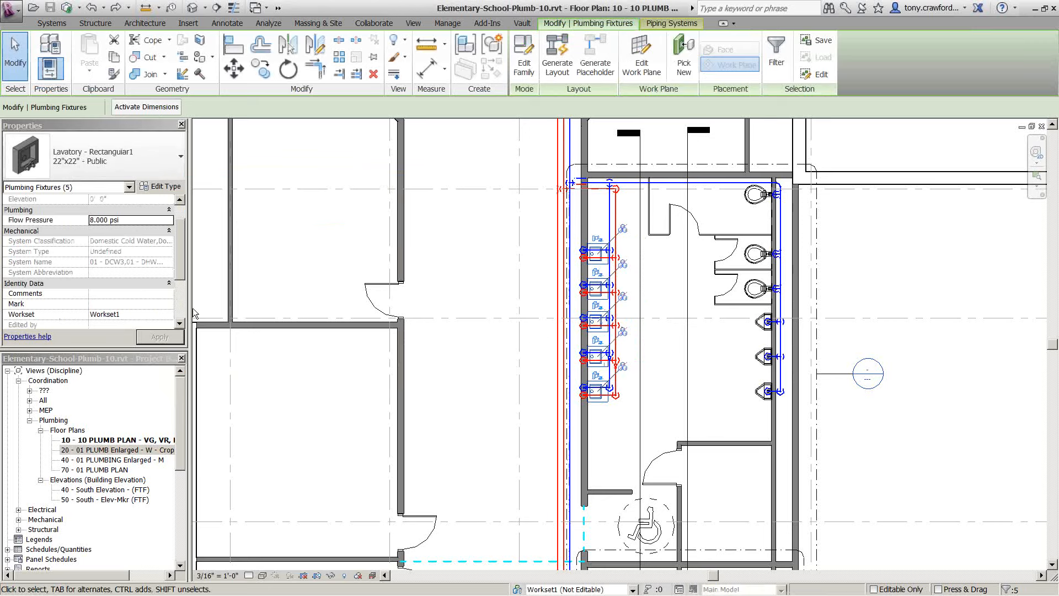
Assign the five selected lavatories to the Plumbing workset
left_click(170, 314)
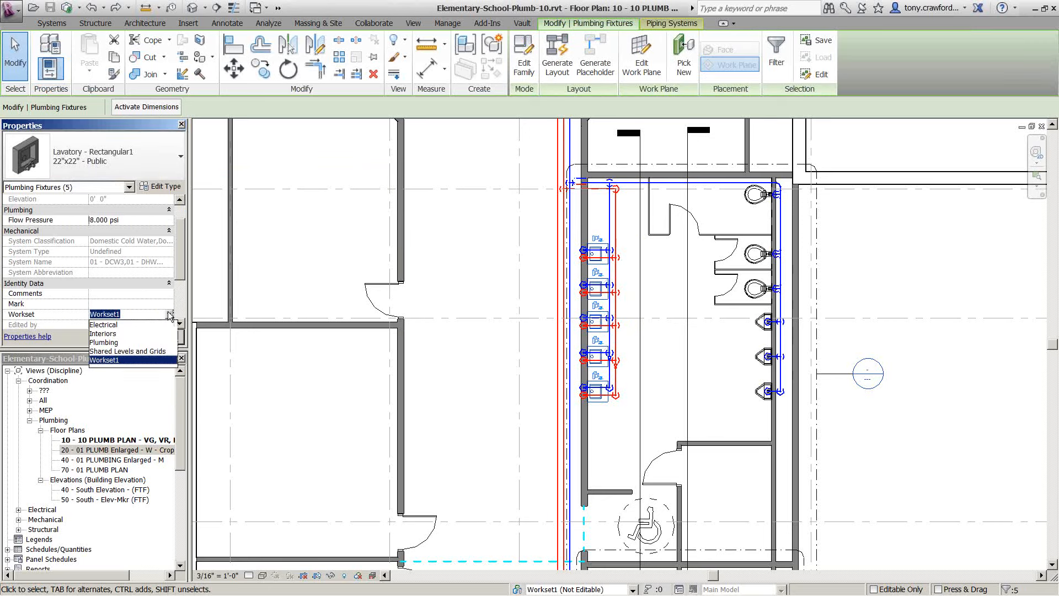
left_click(131, 342)
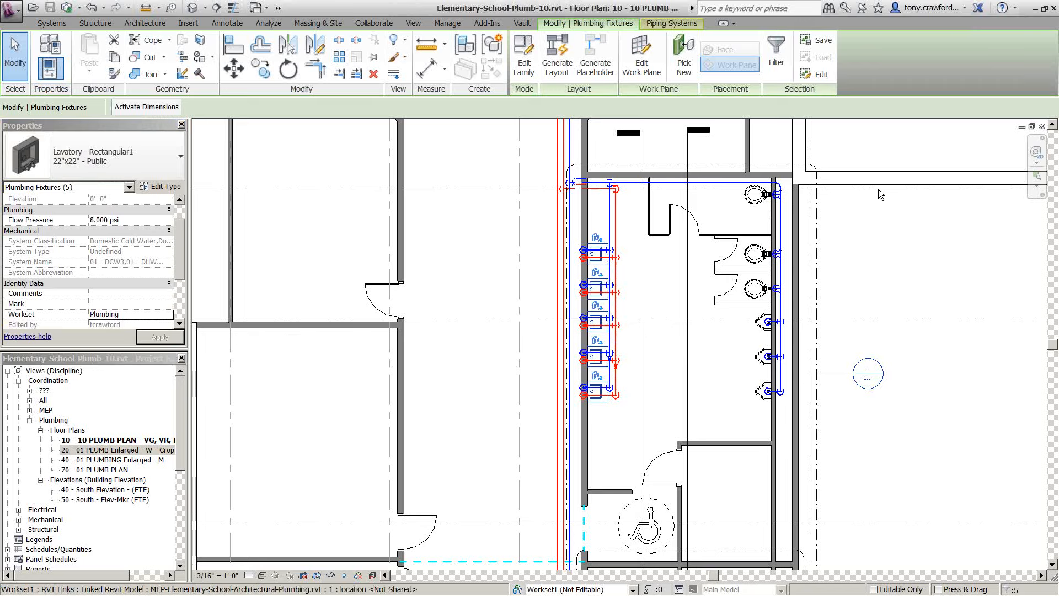
Consult the presentation slide on common culprits, return to Revit, and clear the lavatory selection
key("alt+Tab")
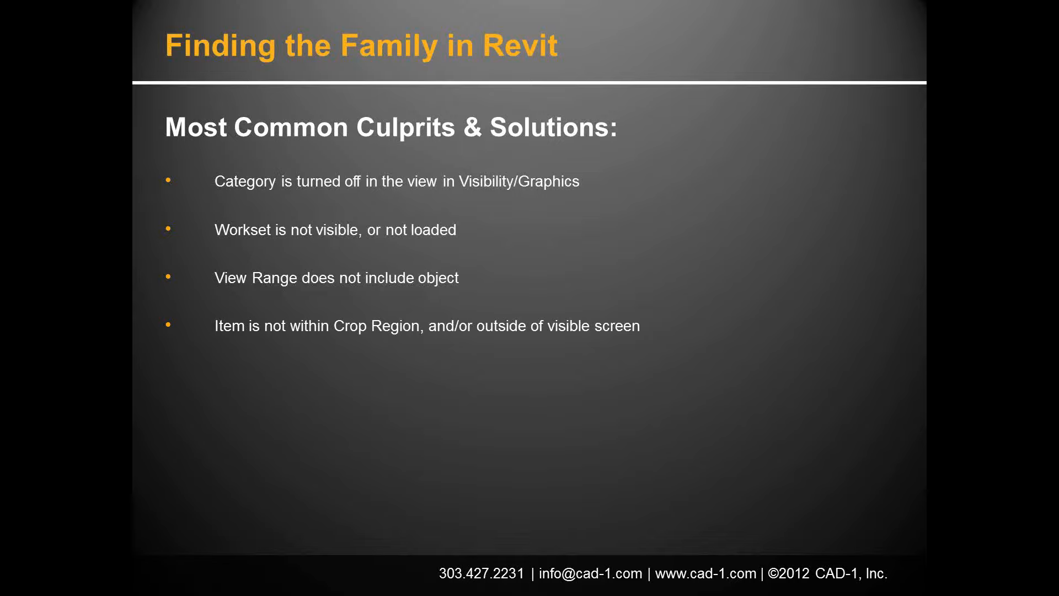
key("alt+Tab")
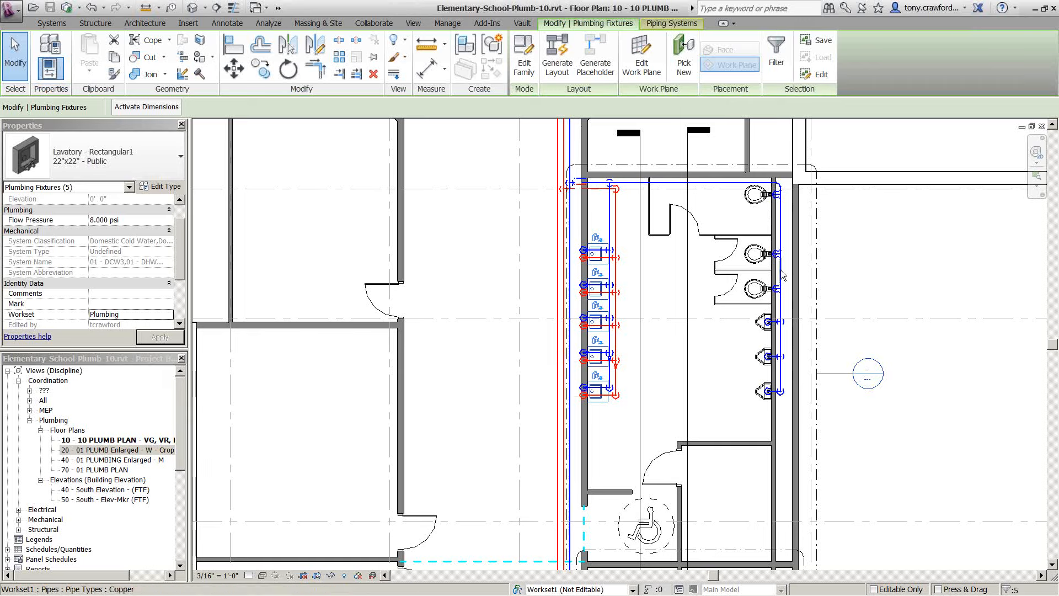
key("Escape")
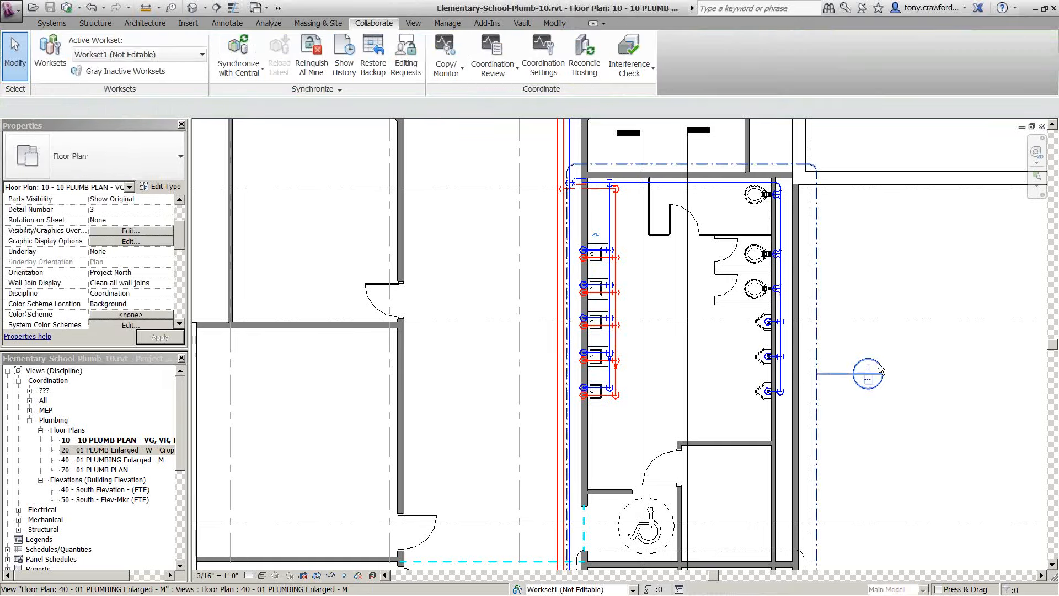
View the enlarged plumbing plan through its callout, close it, and switch to the presentation's Other Issues & Solutions slide
double_click(880, 369)
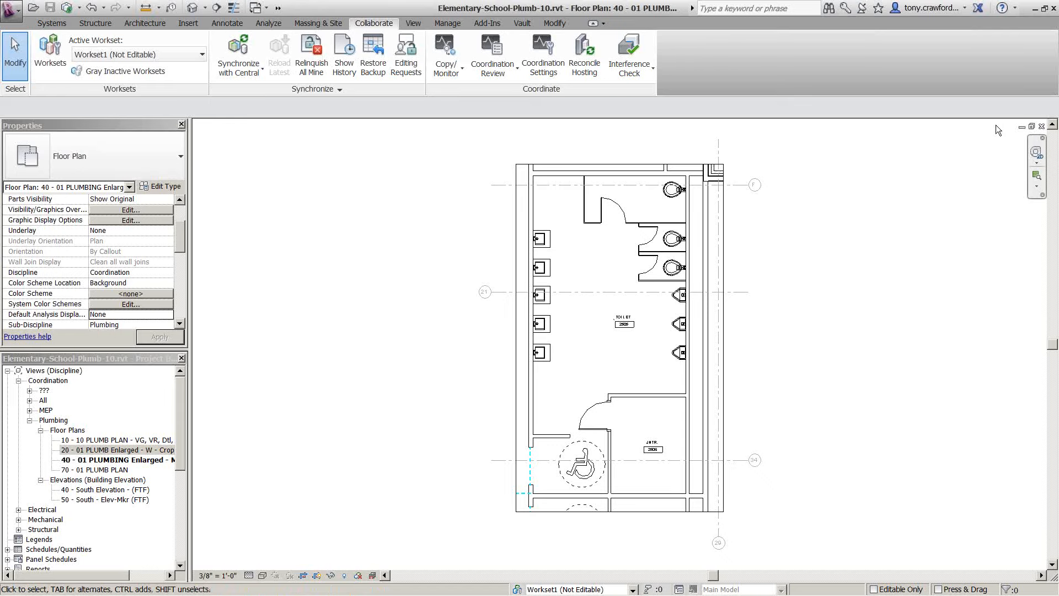
left_click(1043, 127)
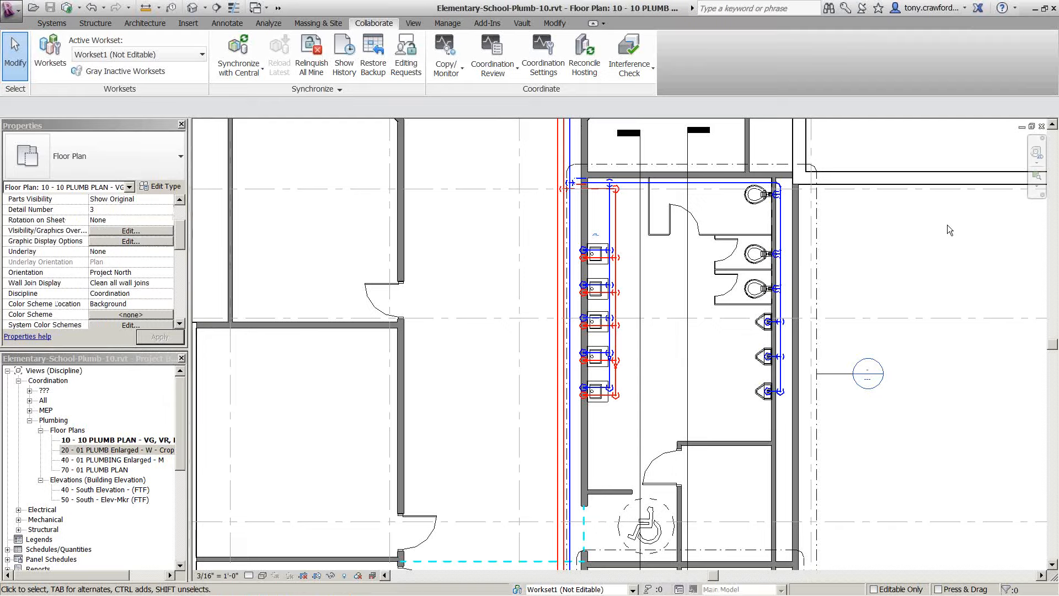
key("alt+Tab")
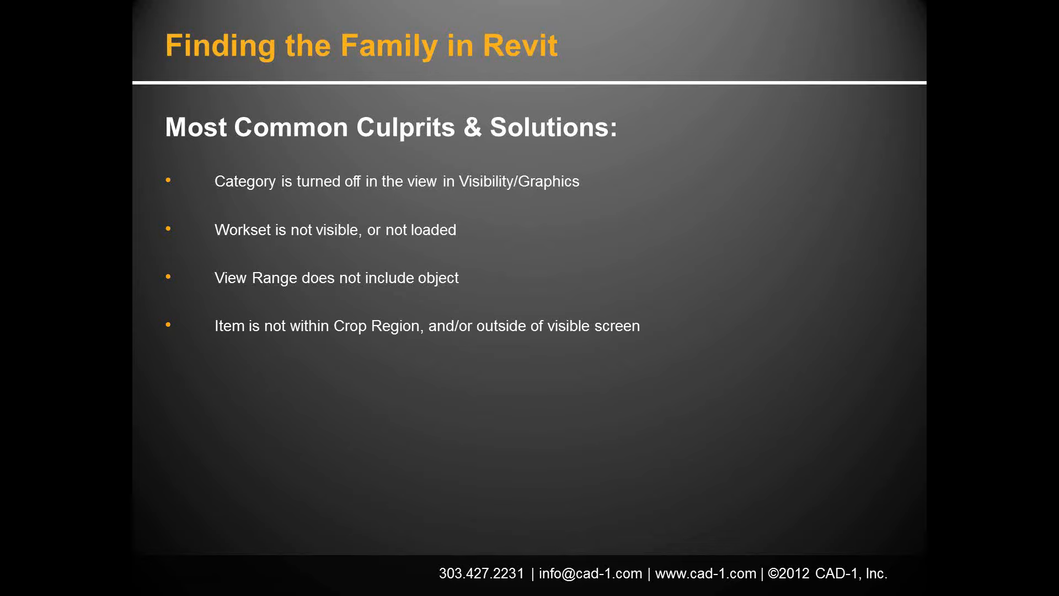
key("Right")
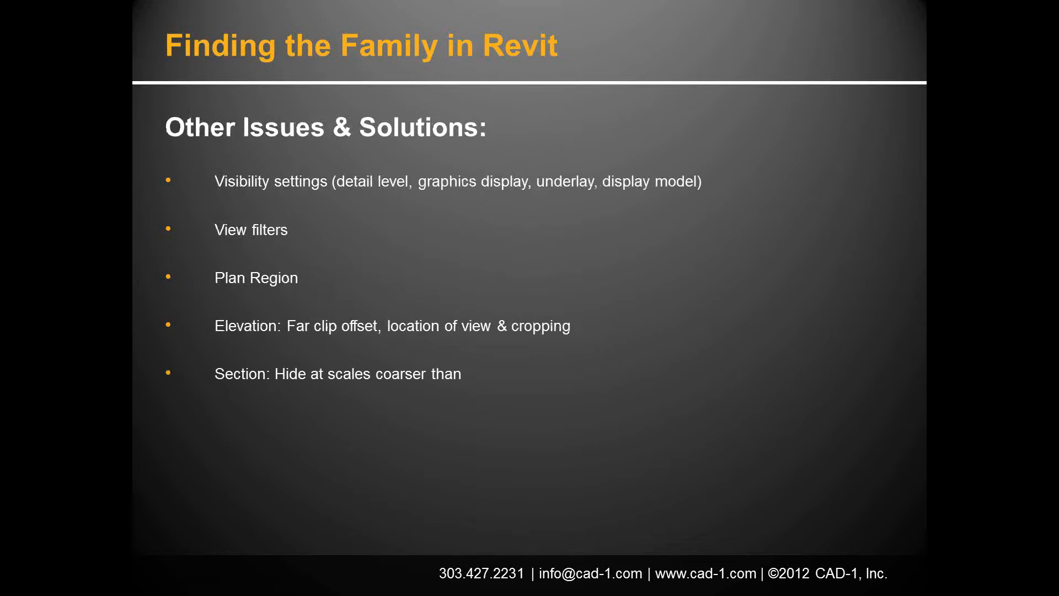
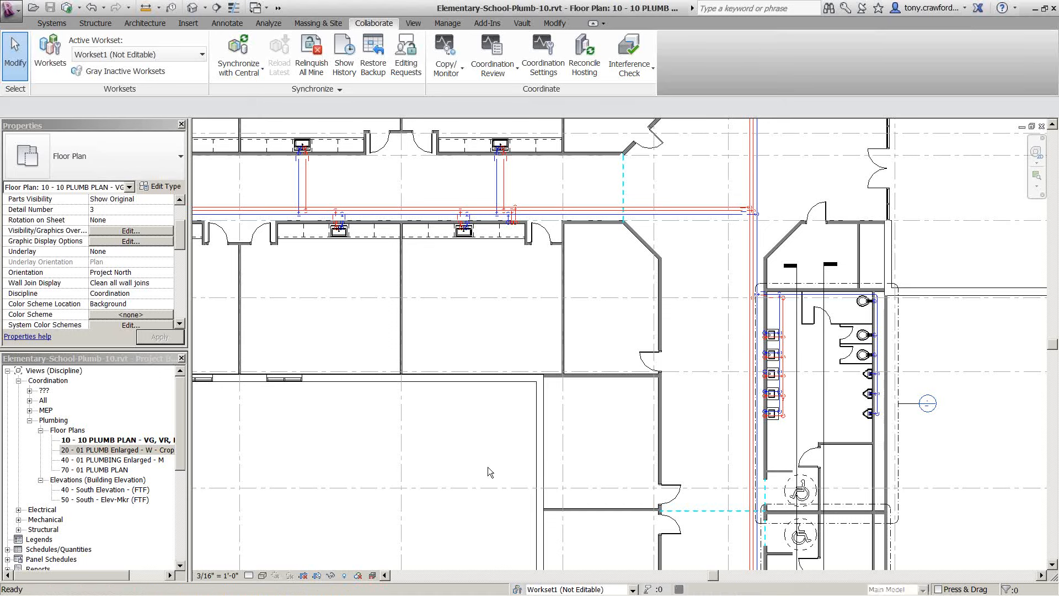
Check the Room Tags annotation category in the plumbing floor plan's Visibility/Graphic Overrides
key("v")
key("g")
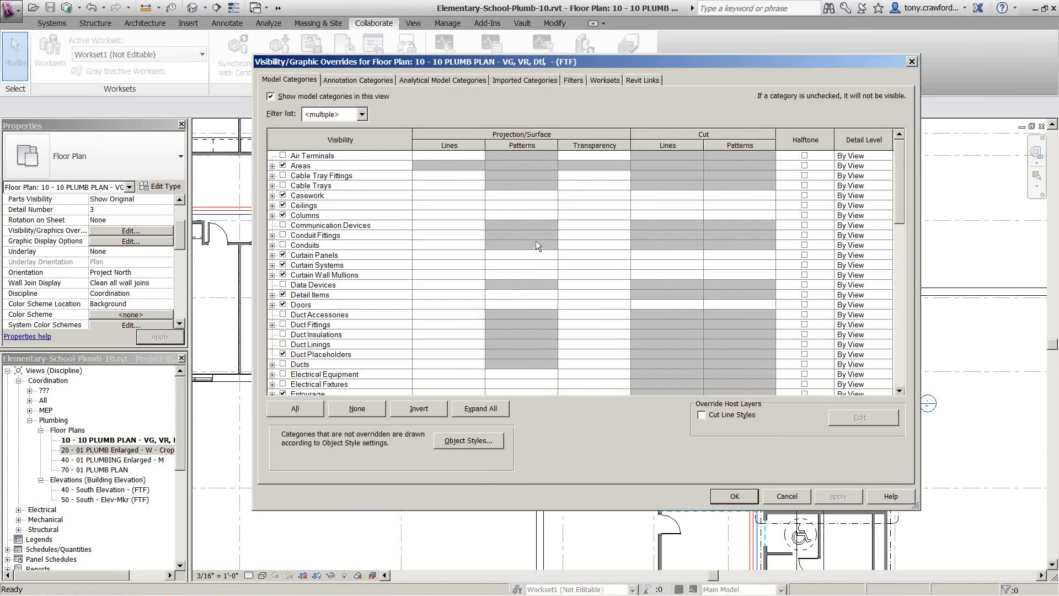
left_click(377, 79)
left_click(366, 198)
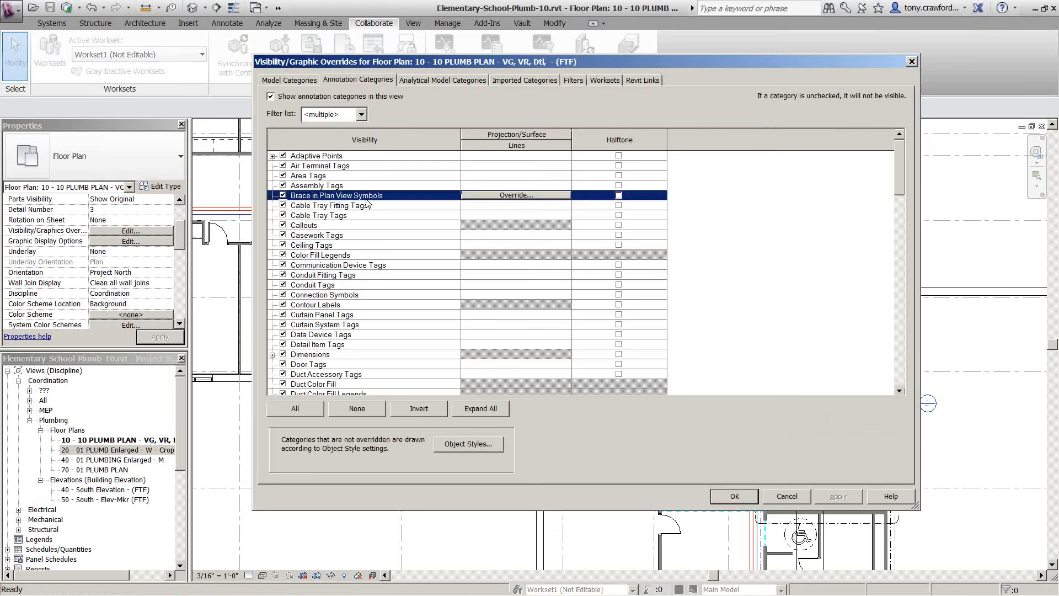
key("r")
key("o")
scroll(320, 331, "down", 3)
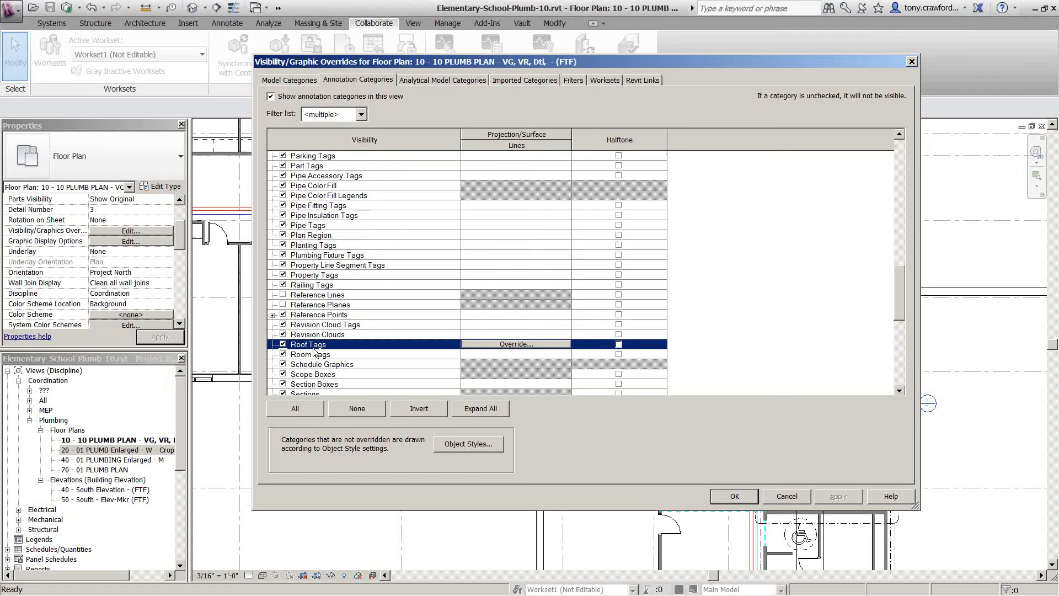
left_click(318, 356)
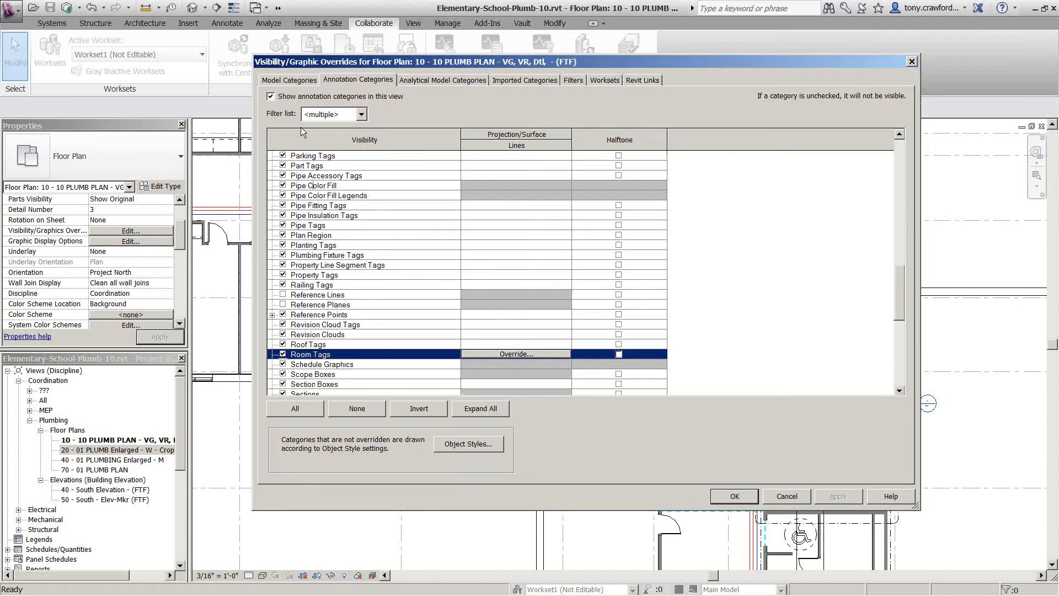
Turn on the Rooms model category in the plumbing floor plan's Visibility/Graphic Overrides and accept the change
left_click(303, 78)
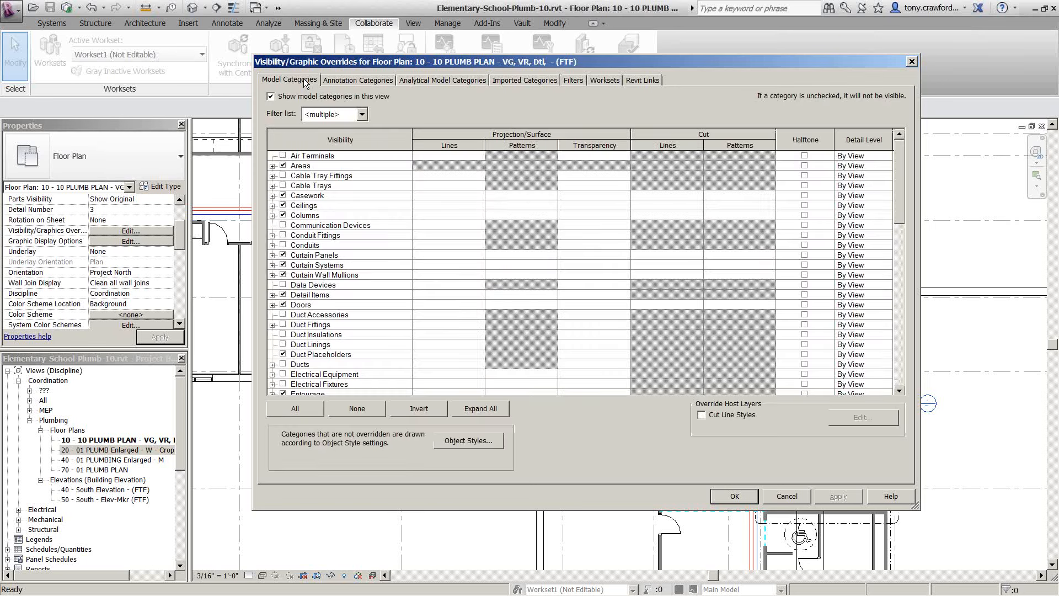
left_click(327, 207)
key("r")
key("r")
key("r")
key("r")
key("r")
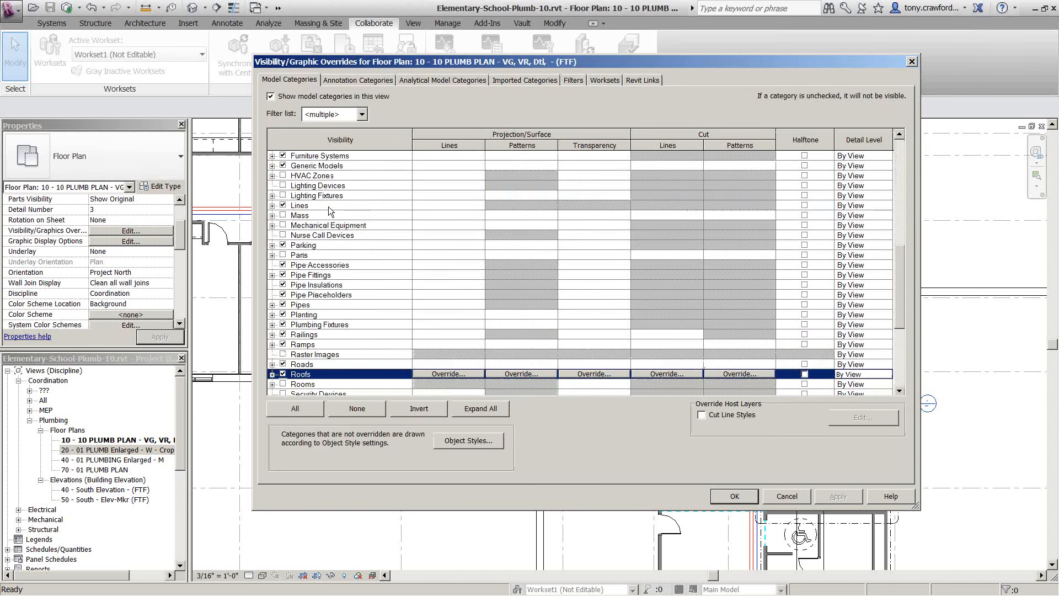
left_click(352, 373)
left_click(353, 373)
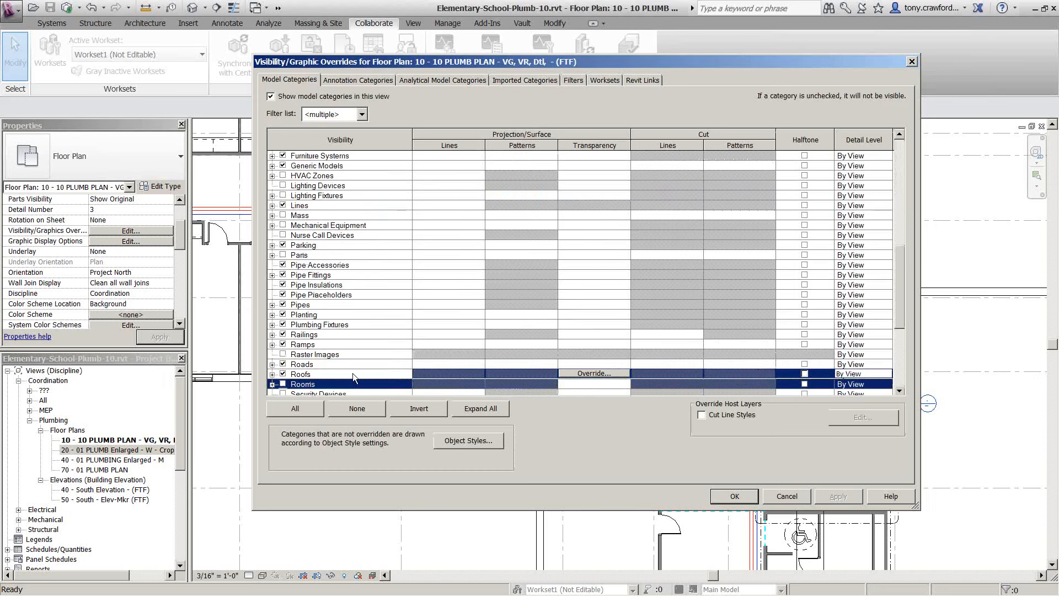
key("space")
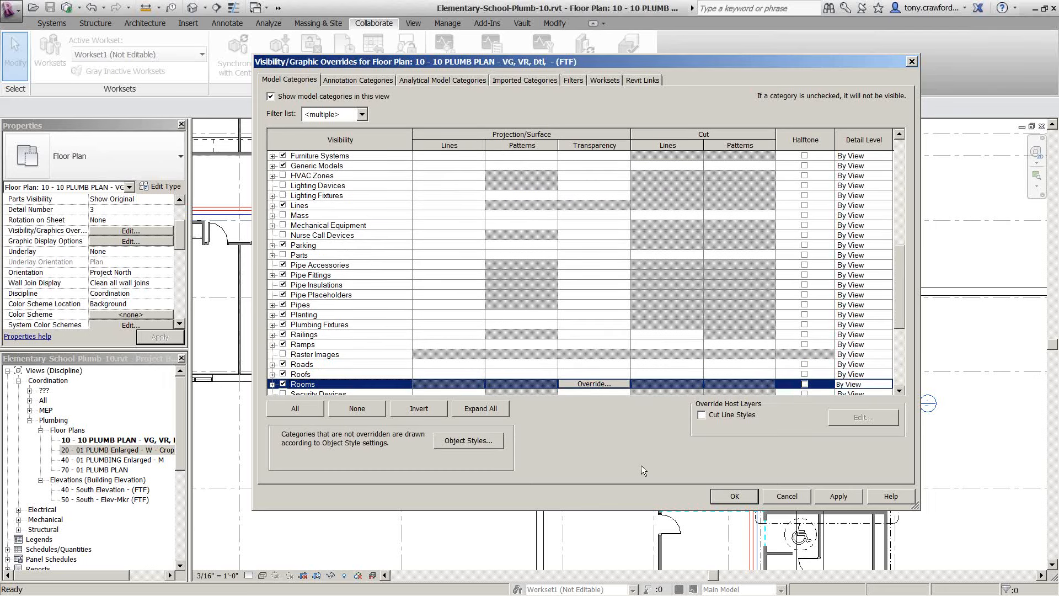
left_click(727, 496)
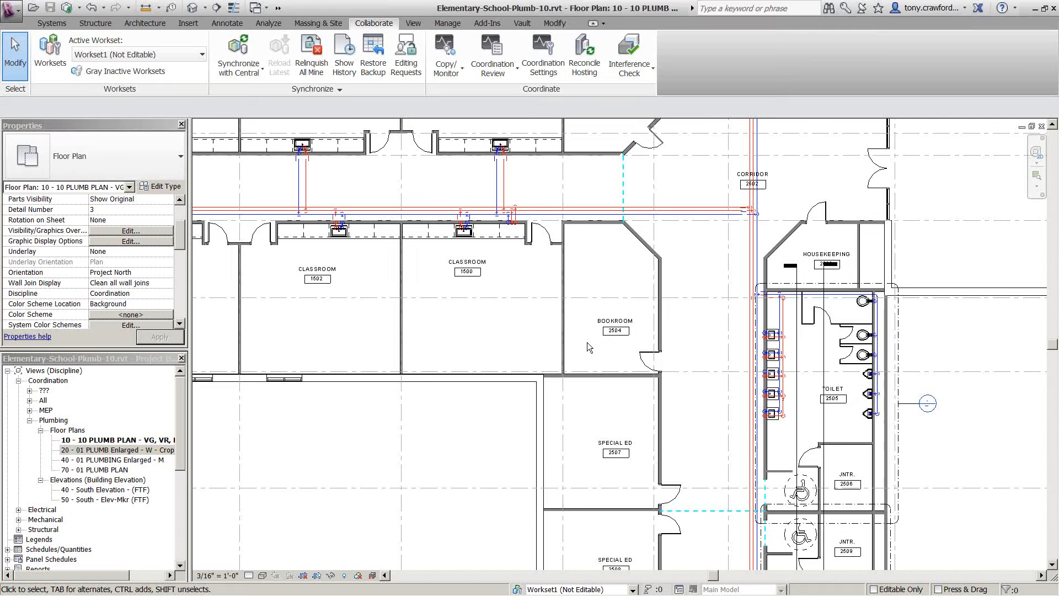
Open the enlarged plumbing plan 20 - 01 PLUMB Enlarged, turn off its view cropping and inspect the surrounding floor plan
left_click(128, 451)
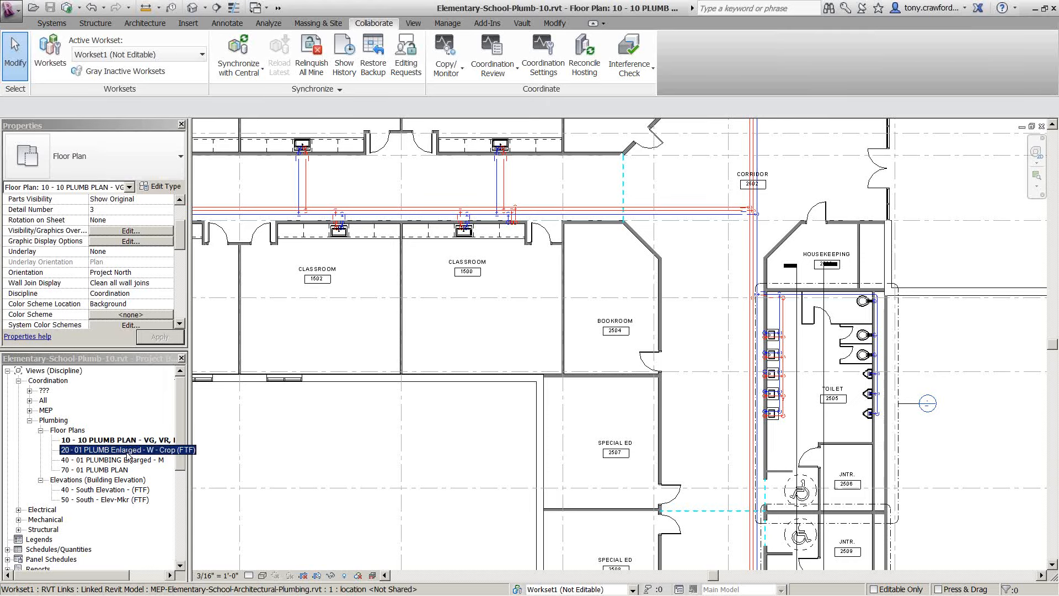
double_click(128, 451)
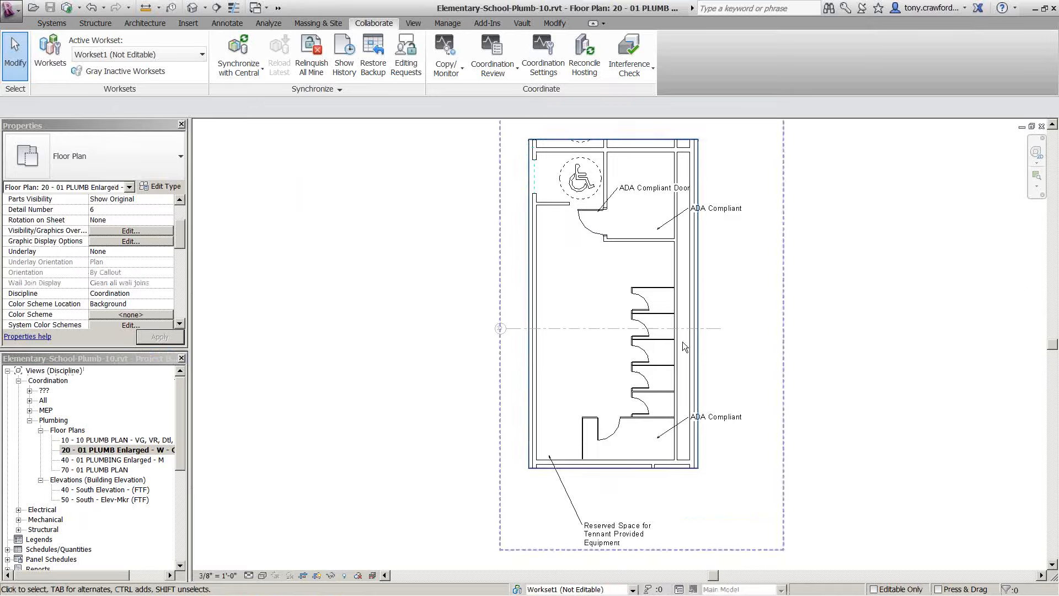
middle_click_drag(490, 375, 477, 415)
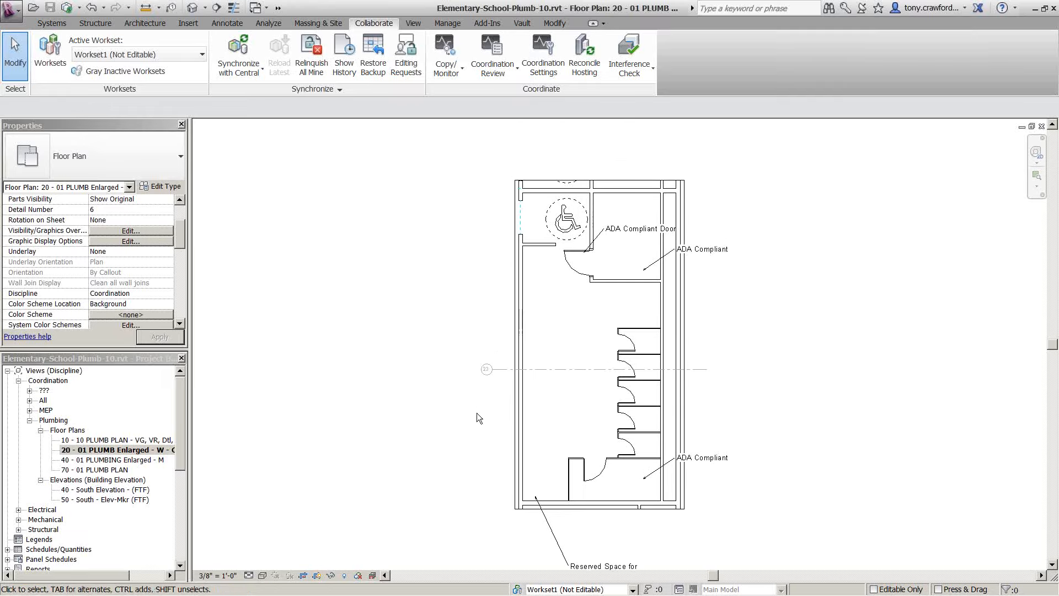
left_click(305, 578)
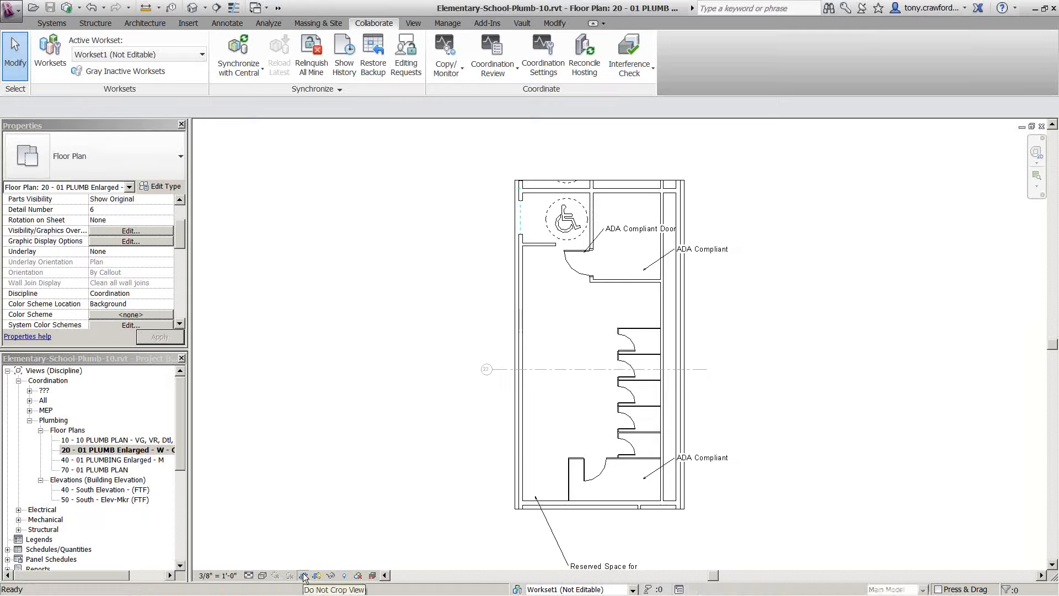
left_click(304, 576)
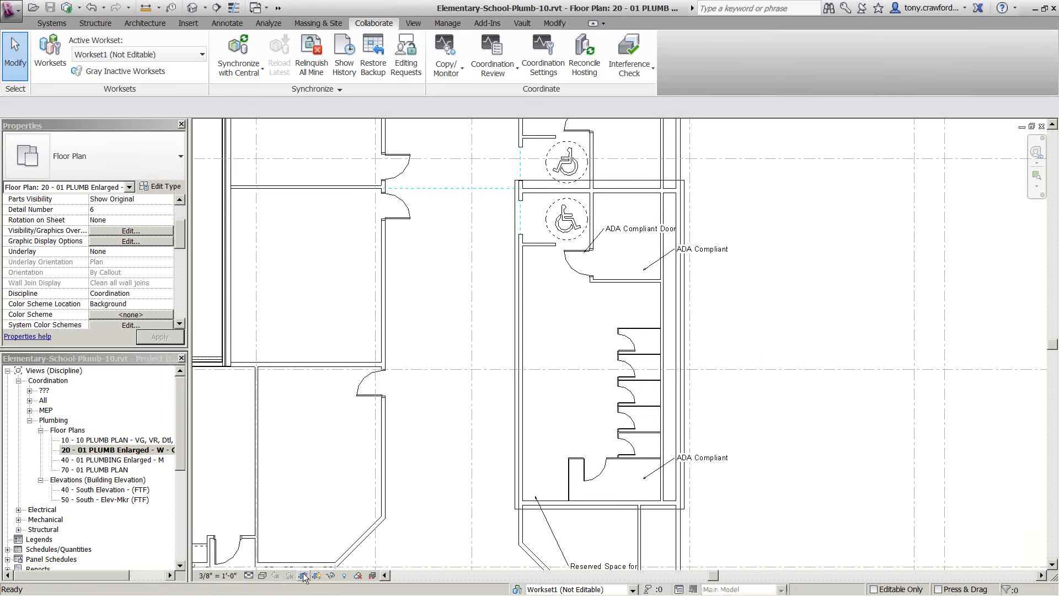
scroll(489, 557, "down", 3)
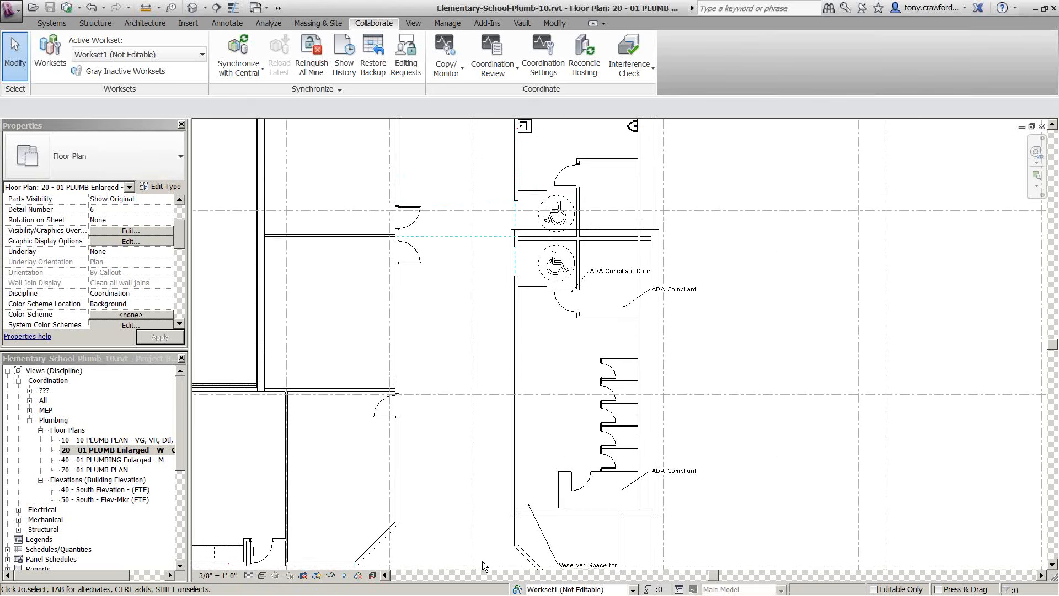
middle_click_drag(469, 488, 459, 557)
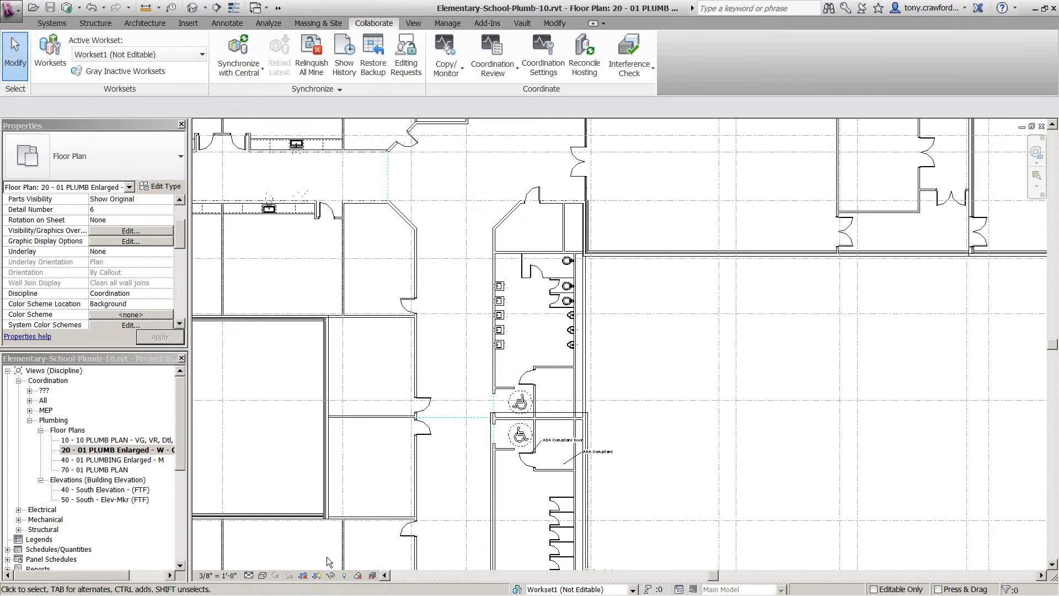
Turn view cropping back on in the enlarged plumbing plan and close that view
left_click(304, 576)
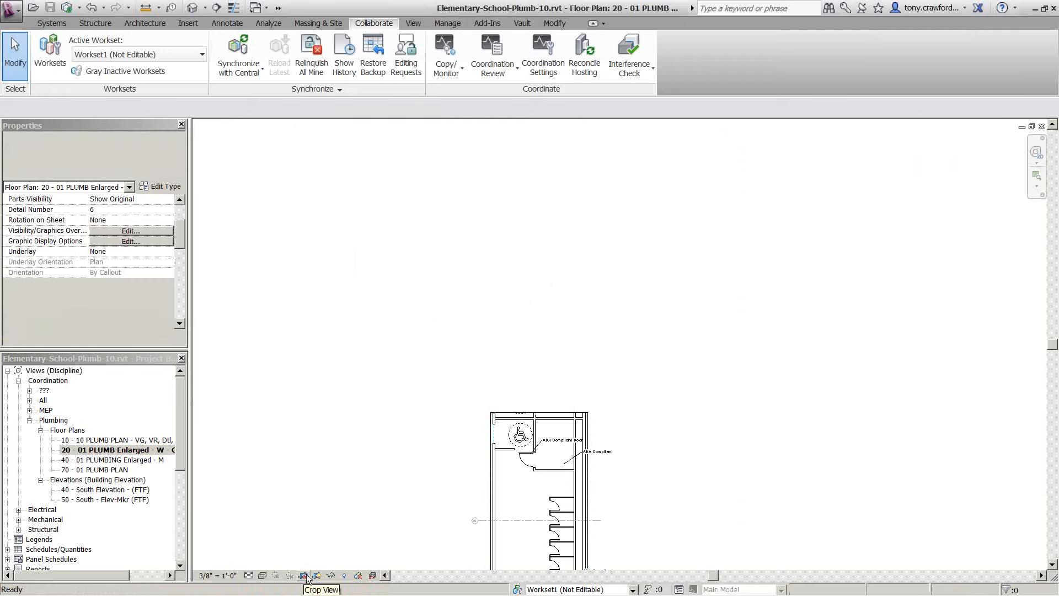
middle_click_drag(724, 465, 727, 352)
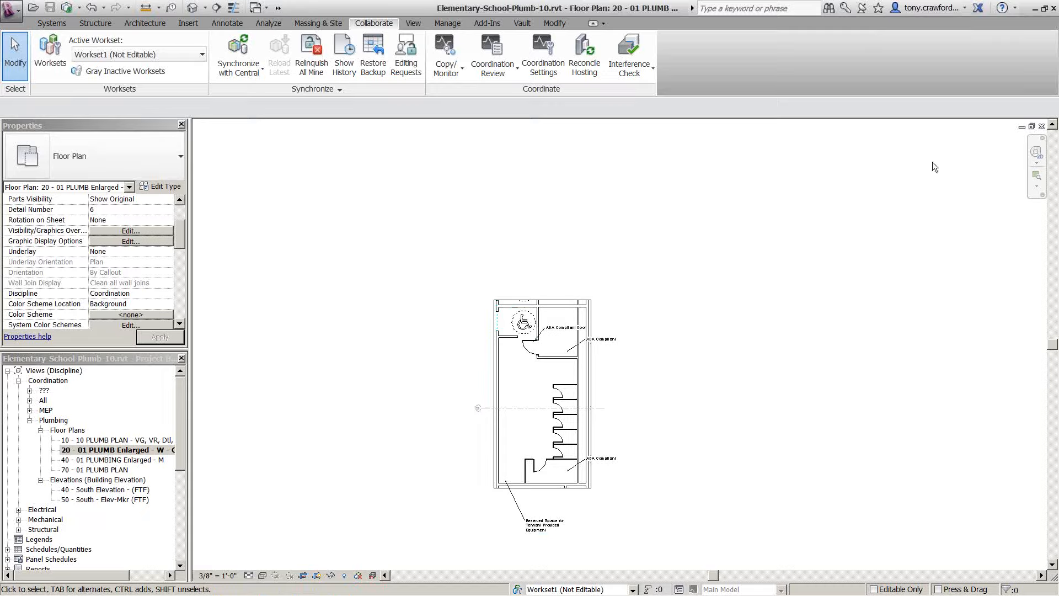
left_click(1041, 127)
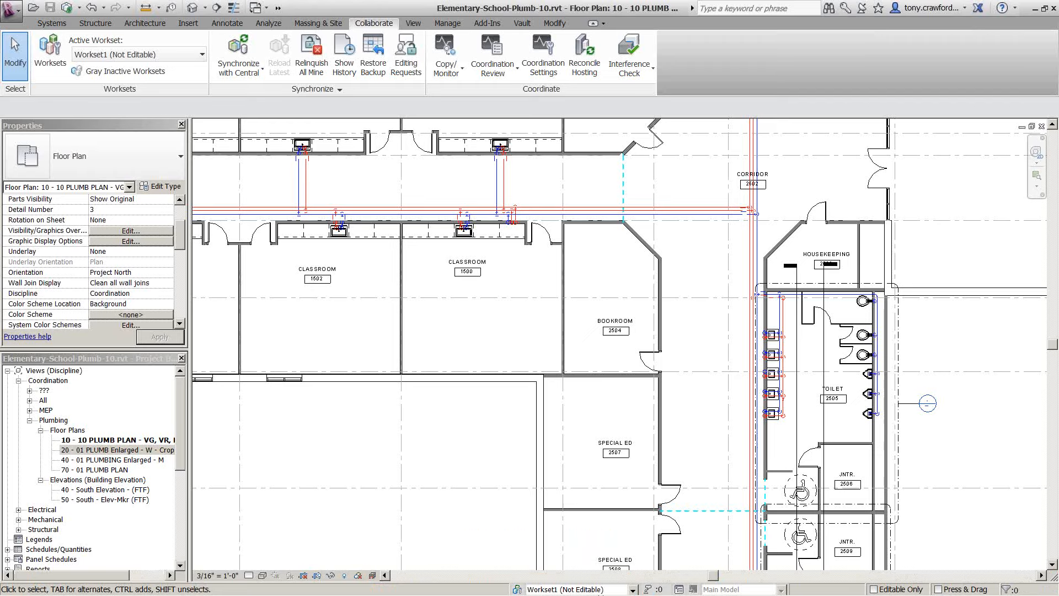
Switch to the browser to read the Wheres-the-family.pdf visibility checklist, then return to Revit and dismiss the Editing Requests dialog
left_click(649, 583)
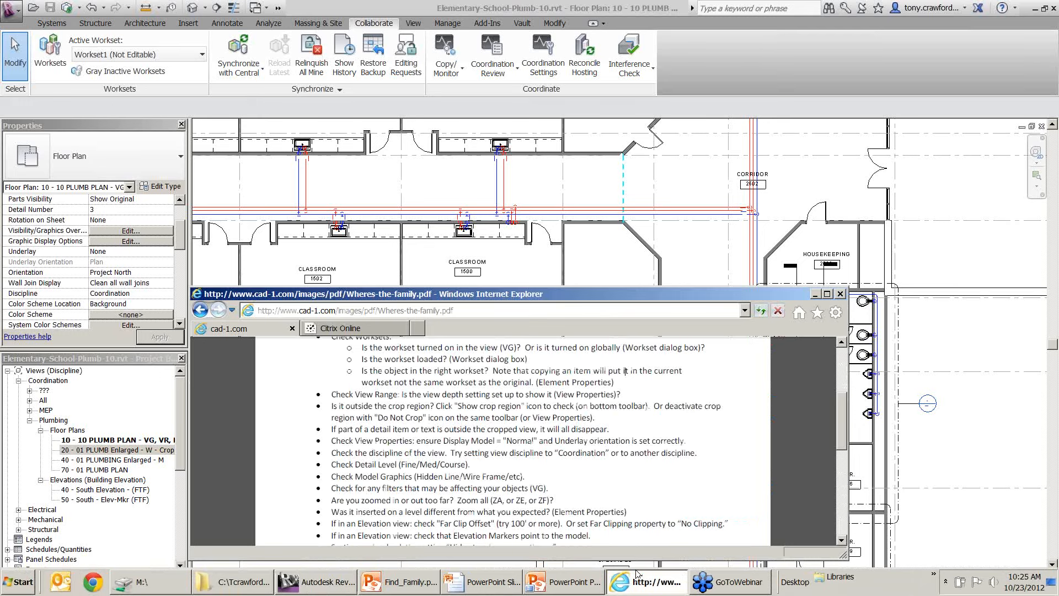
scroll(762, 399, "up", 5)
left_click(762, 310)
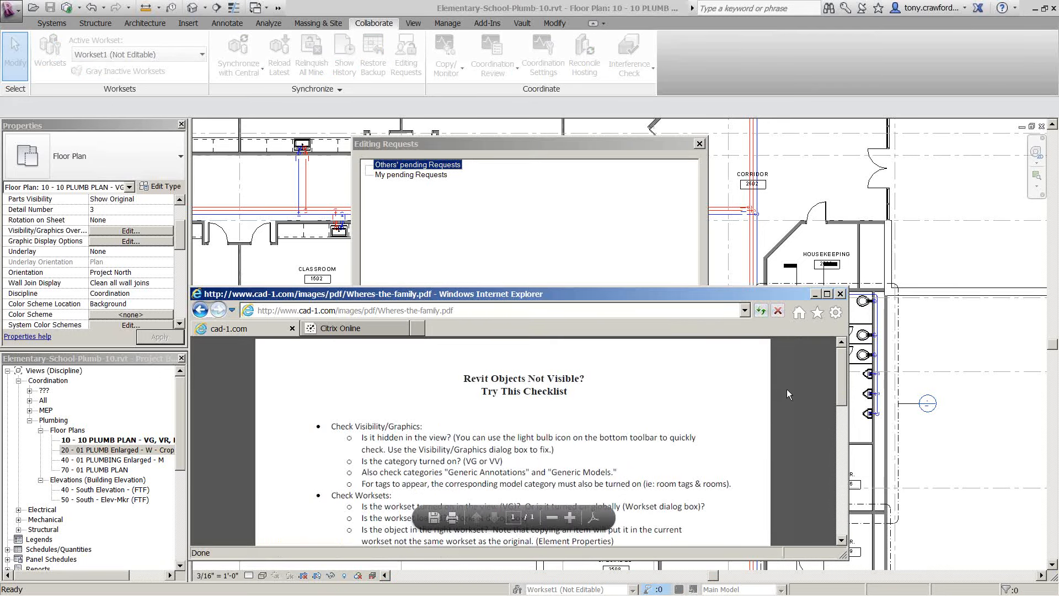
double_click(521, 312)
left_click(521, 313)
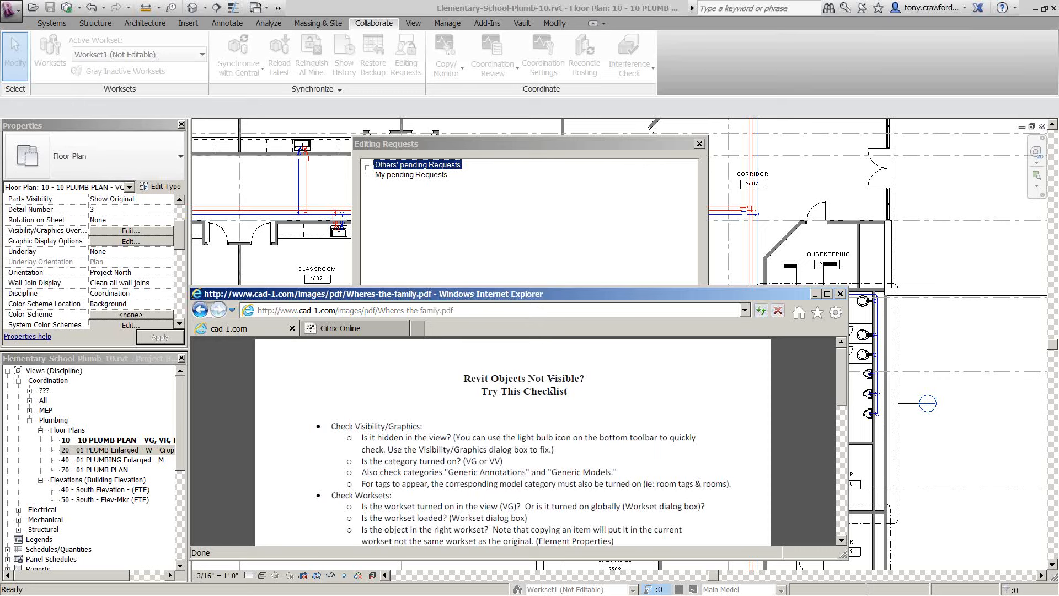
scroll(553, 381, "down", 10)
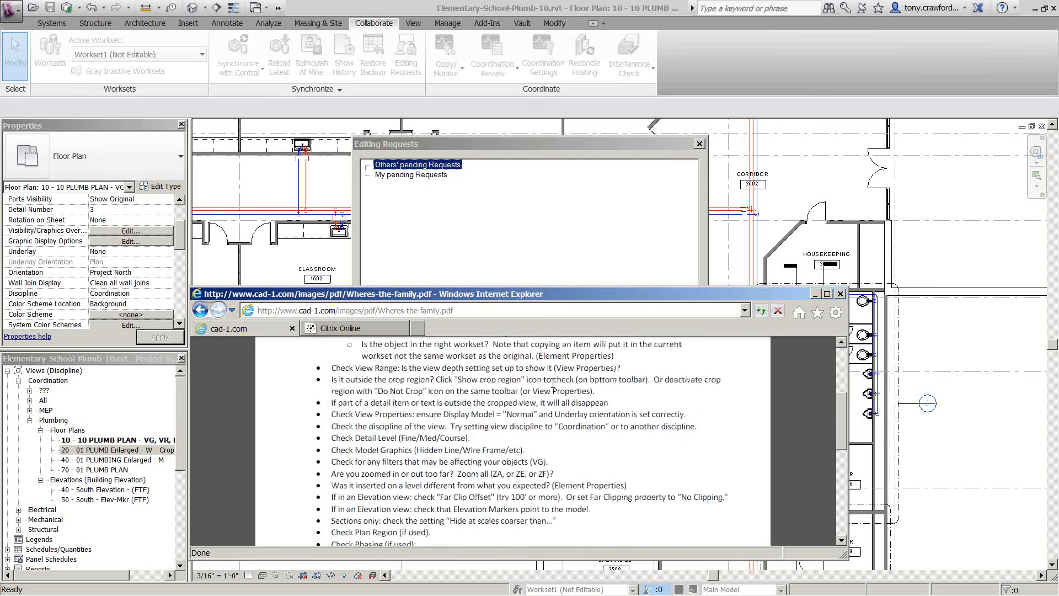
scroll(553, 382, "down", 2)
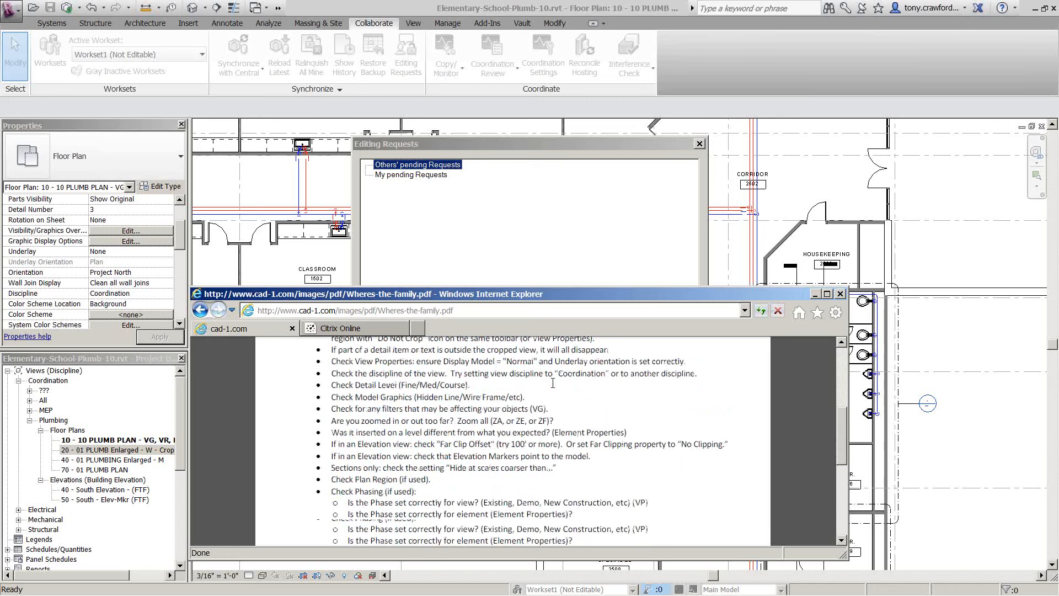
left_click(699, 144)
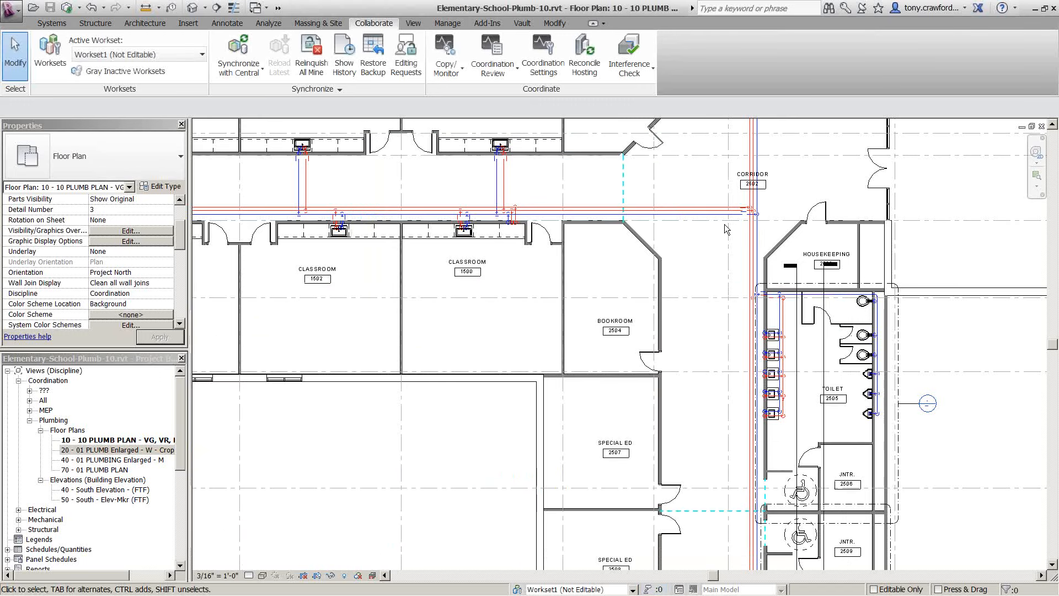
Open the reflected ceiling plan 30 - Level 1 RCP listed under the 000 - FTF Quick Views sheet
scroll(724, 224, "down", 1)
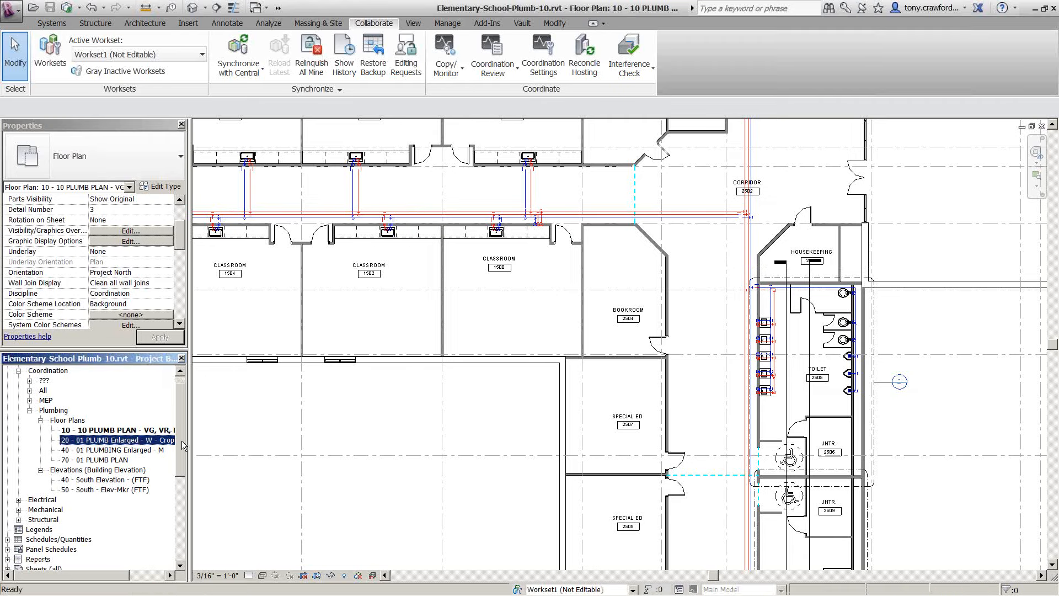
scroll(181, 440, "down", 6)
left_click(116, 440)
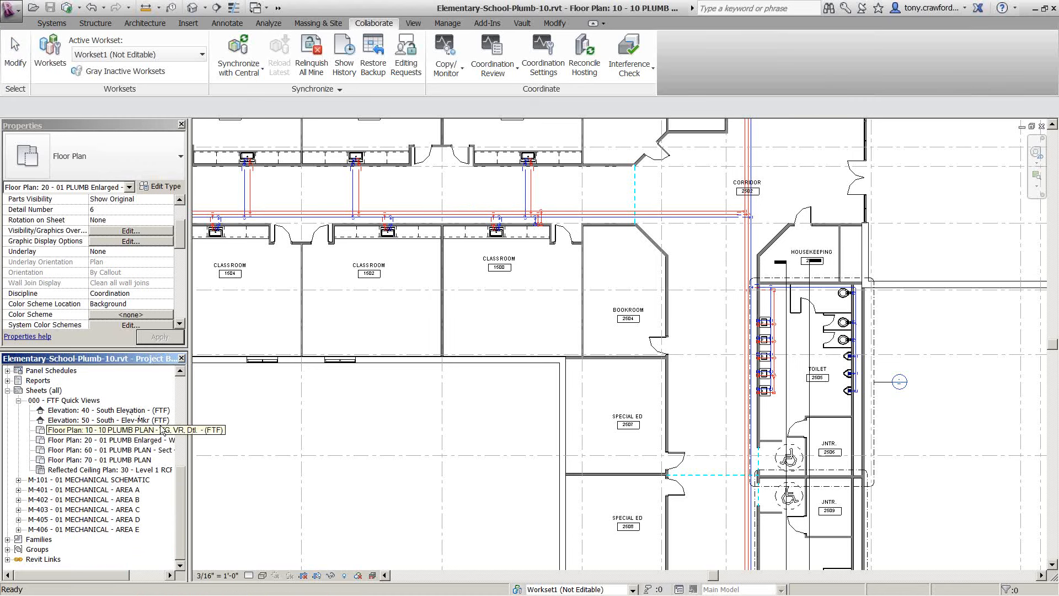
left_click(165, 470)
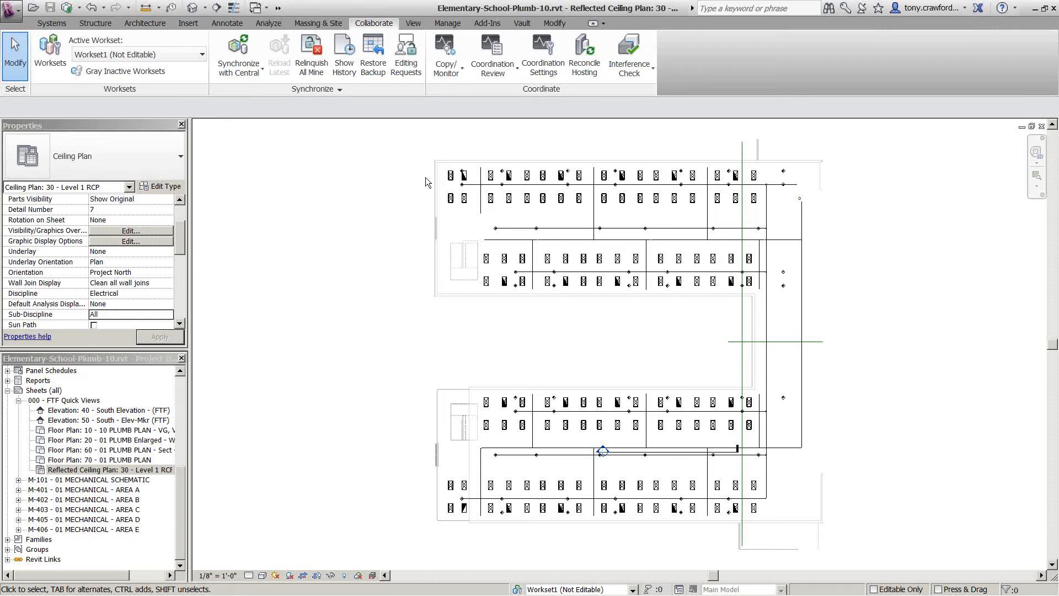
Create a perspective camera view from the ceiling plan's upper-left corner room, aimed diagonally down across the adjoining rooms
scroll(426, 177, "up", 5)
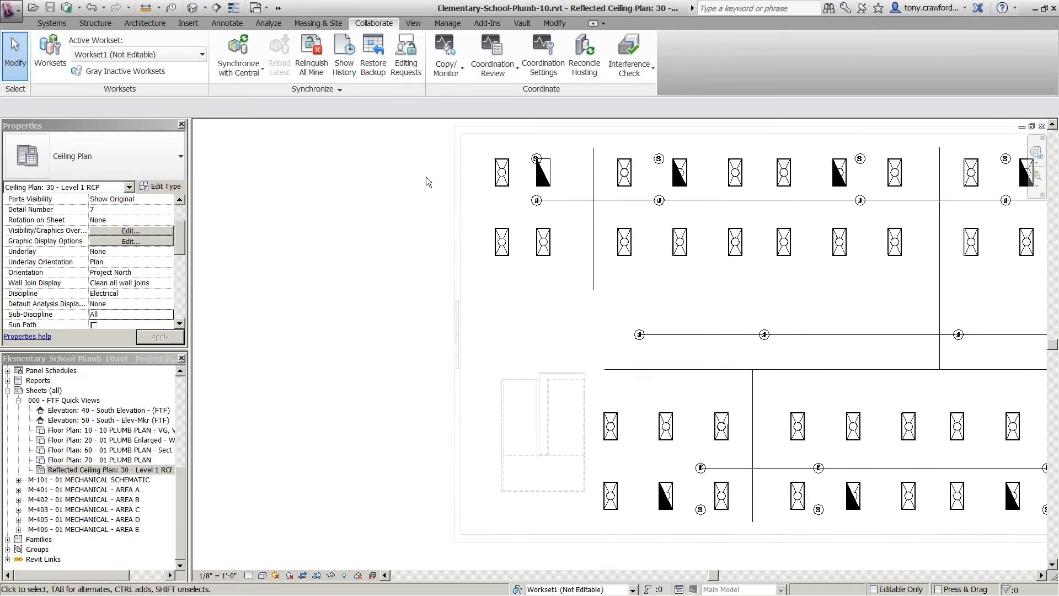
scroll(426, 177, "up", 1)
middle_click_drag(439, 225, 406, 300)
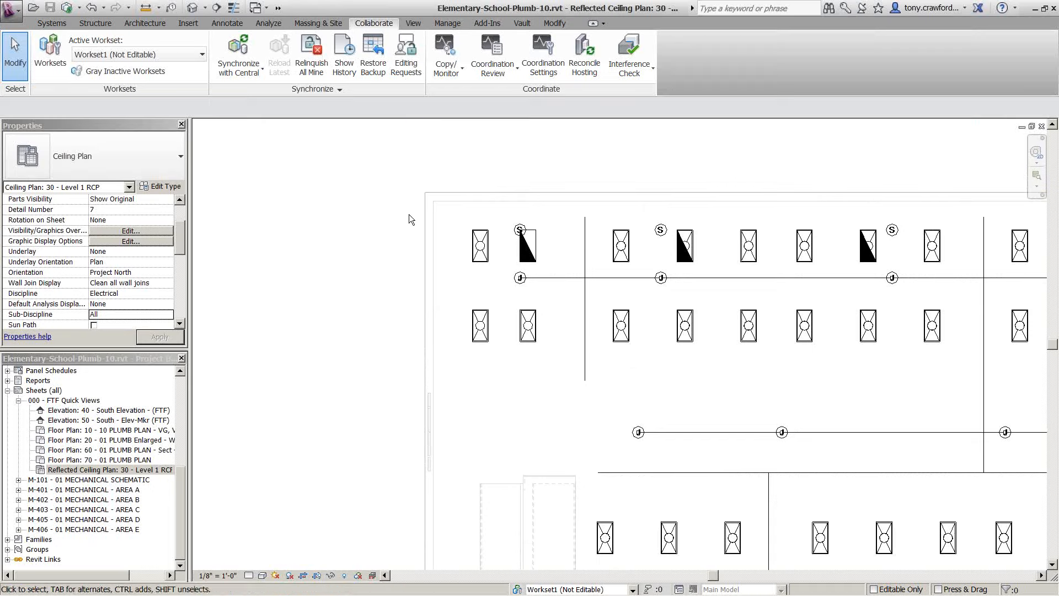
left_click(205, 8)
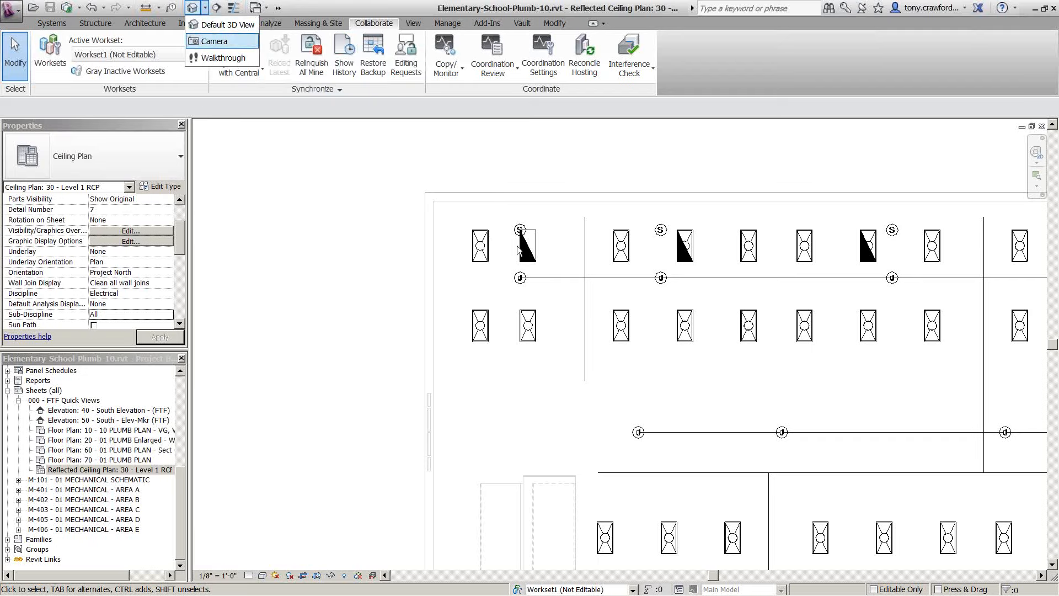
left_click(214, 41)
left_click(491, 217)
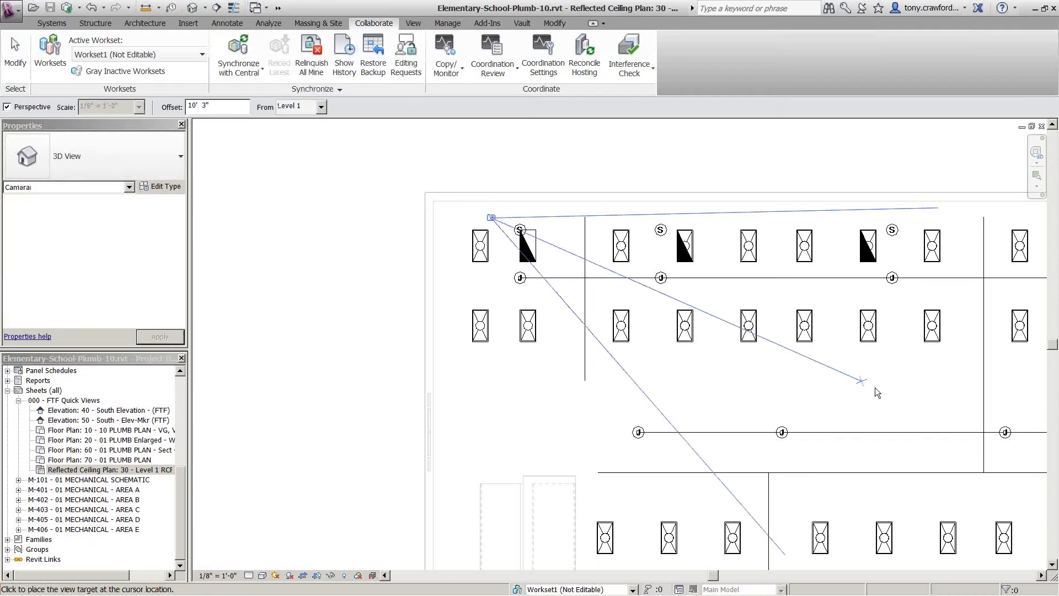
left_click(913, 412)
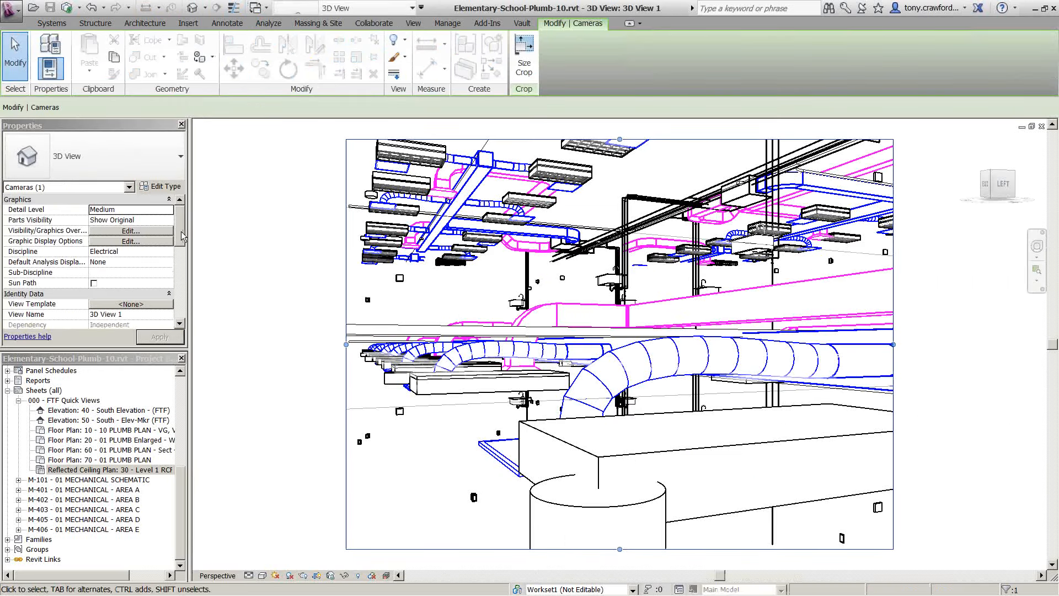
Set the new camera view's discipline to Coordination and apply the change
scroll(181, 259, "down", 5)
scroll(181, 259, "up", 5)
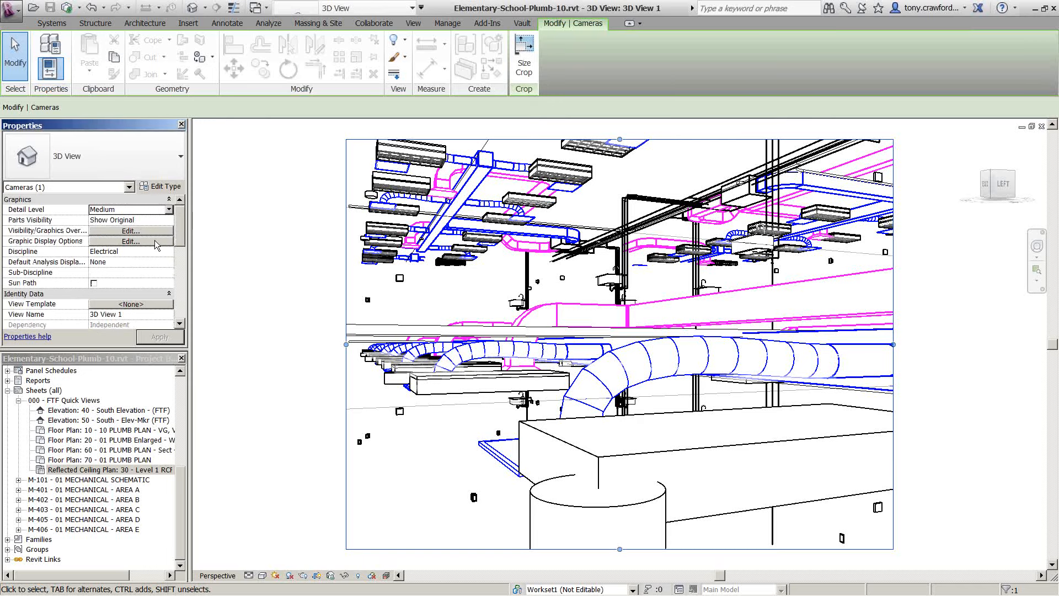
left_click(169, 251)
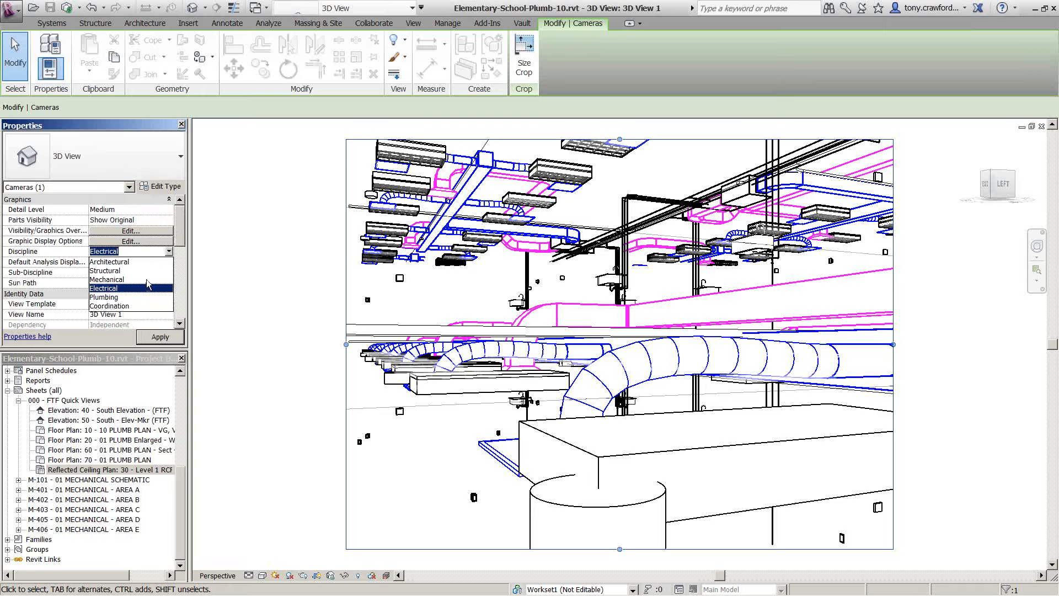
key("Up")
key("Up")
key("Up")
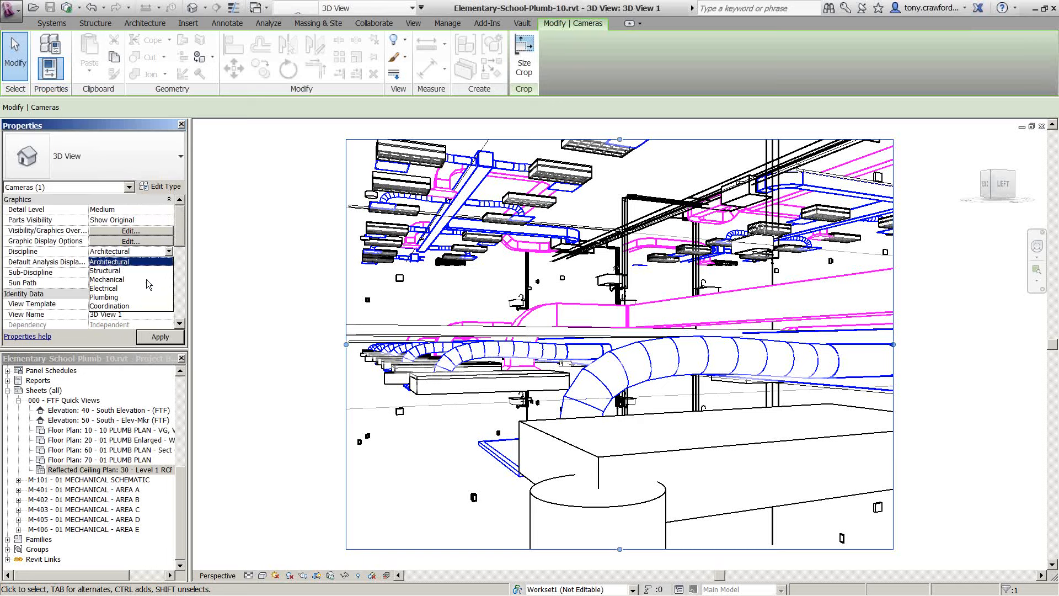
key("Down")
key("Down")
key("Down")
key("Down")
key("Down")
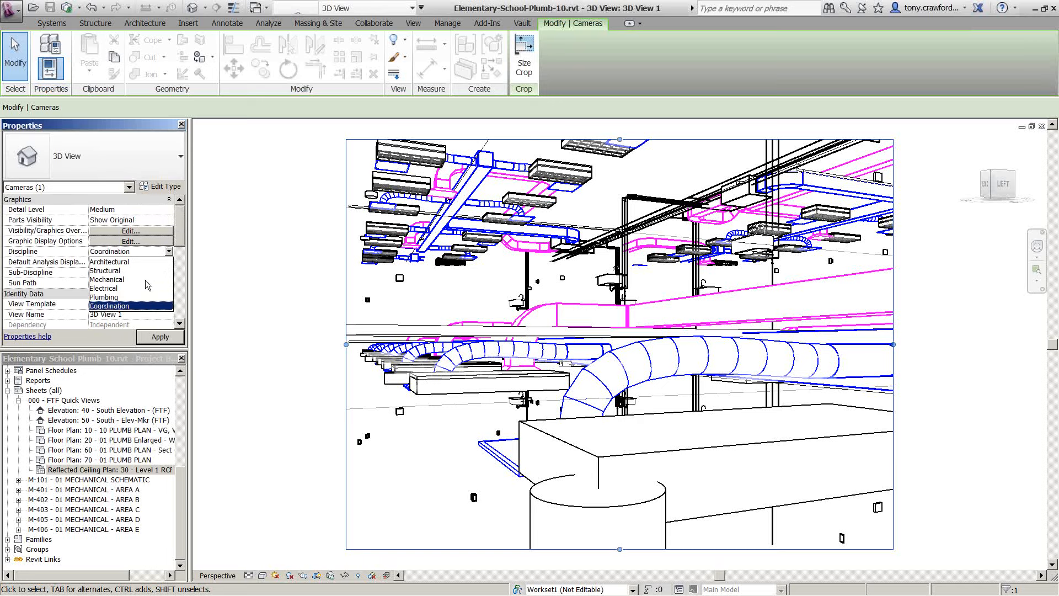
left_click(123, 307)
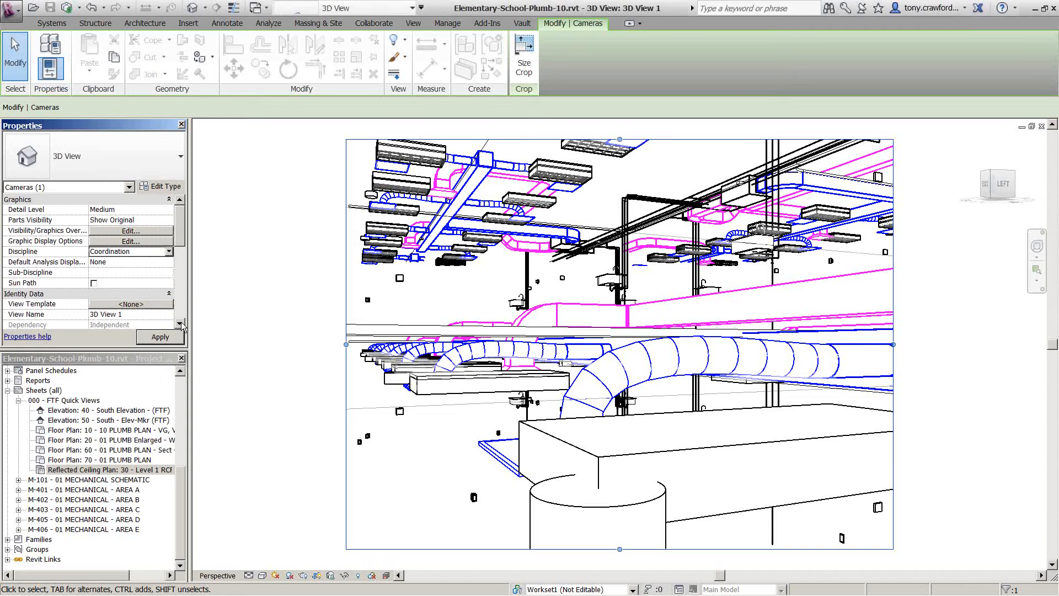
left_click(167, 337)
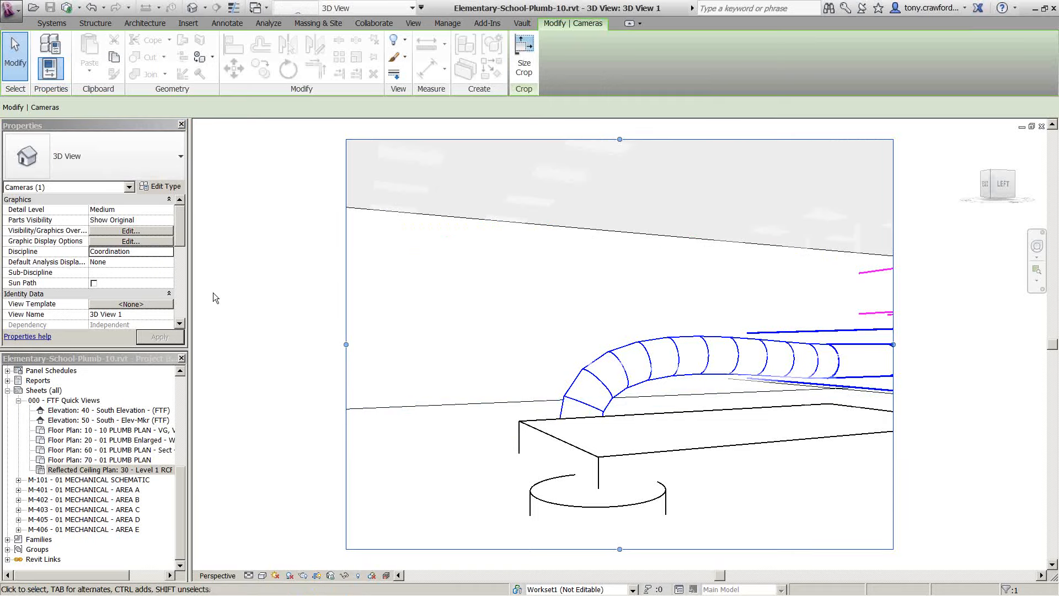
Set the camera view's eye elevation to 7' 0"
left_click_drag(185, 232, 177, 310)
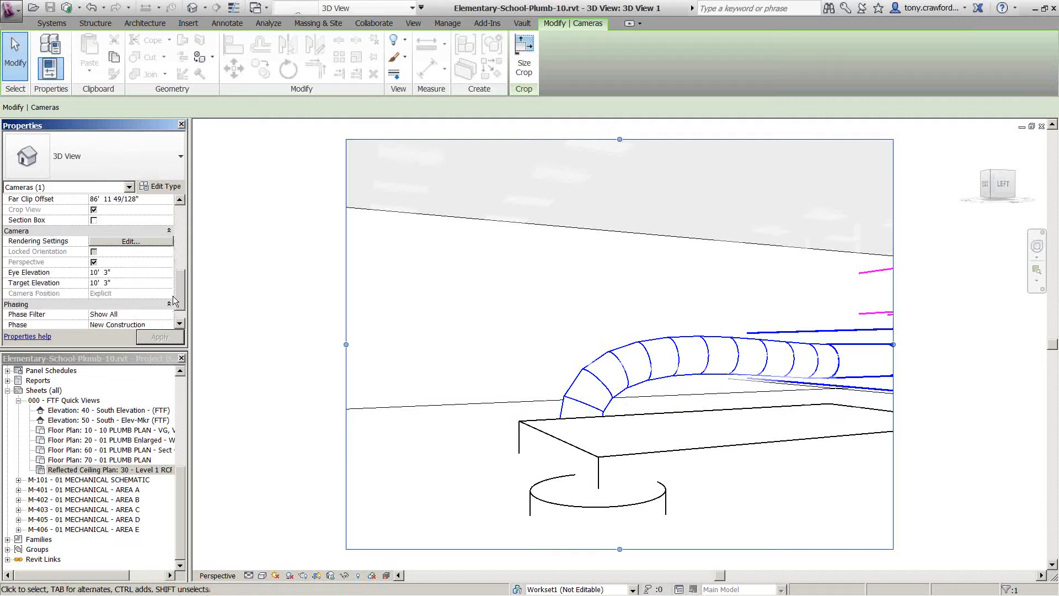
left_click(129, 263)
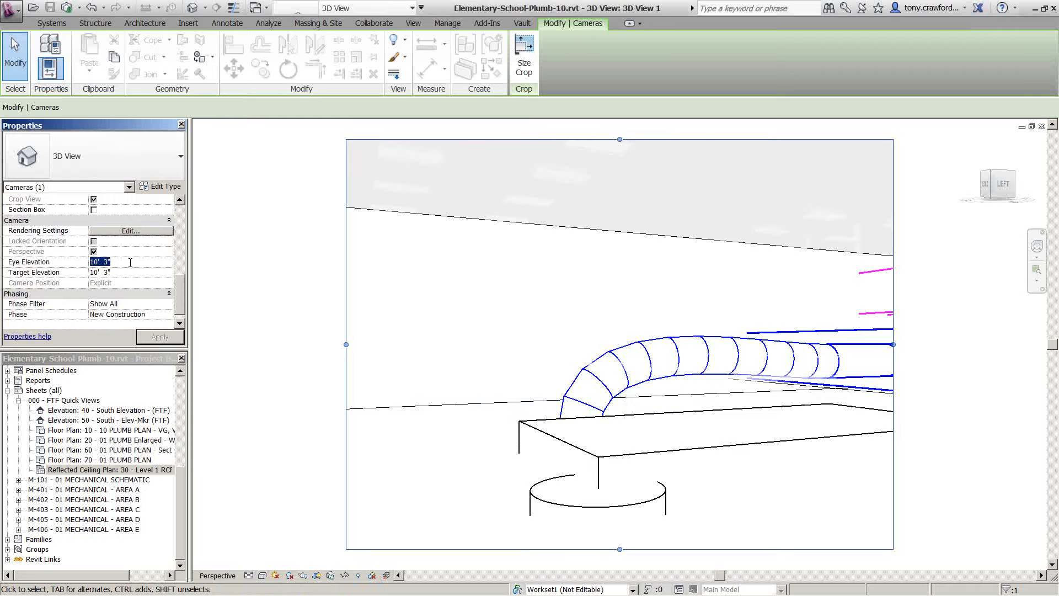
type("7' 0\"")
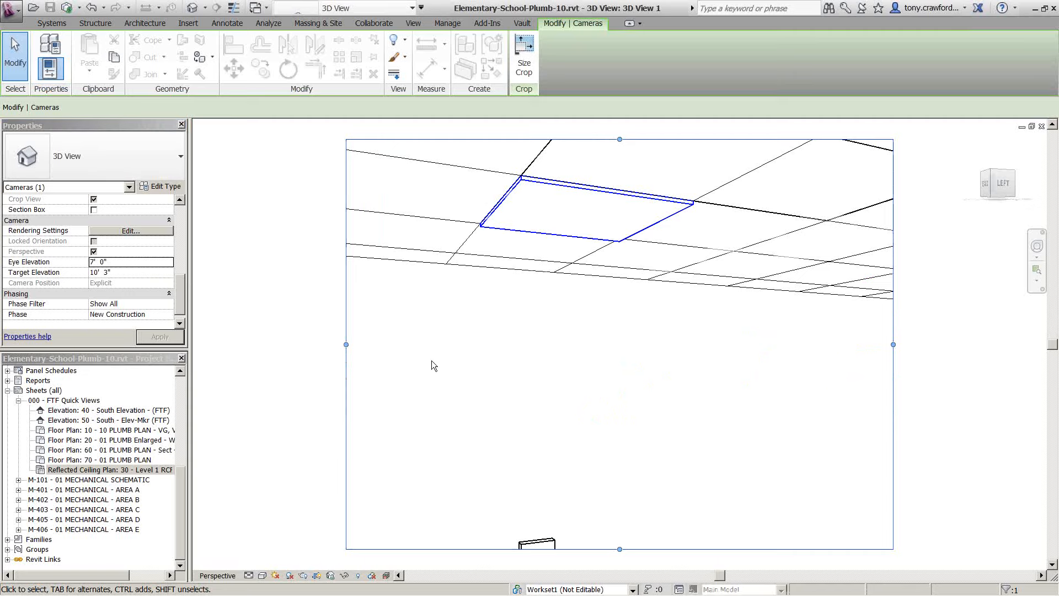
Select the linked 2' x 2' ACT System ceiling in the camera view and switch back to the reflected ceiling plan
left_click(490, 273)
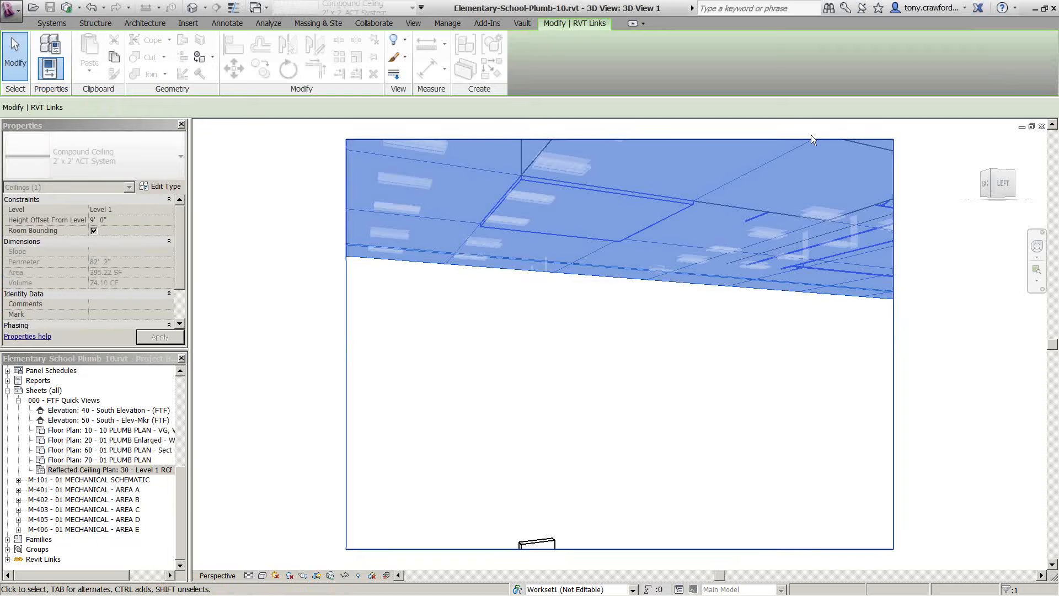
key("ctrl+Tab")
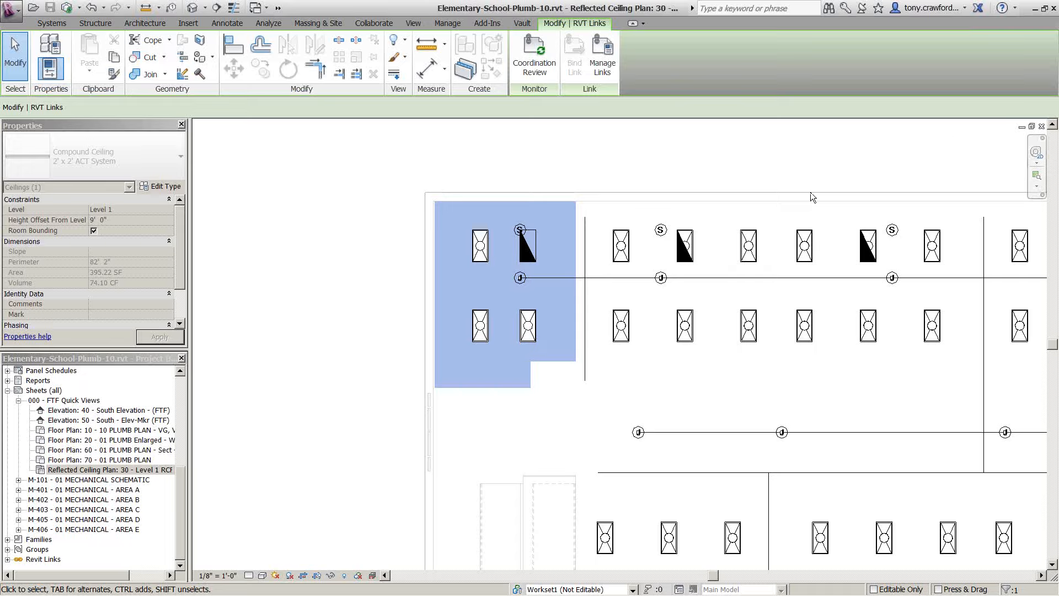
Switch to the browser, read through the Revit Objects Not Visible checklist back to its beginning, and return to Revit
mouse_move(610, 594)
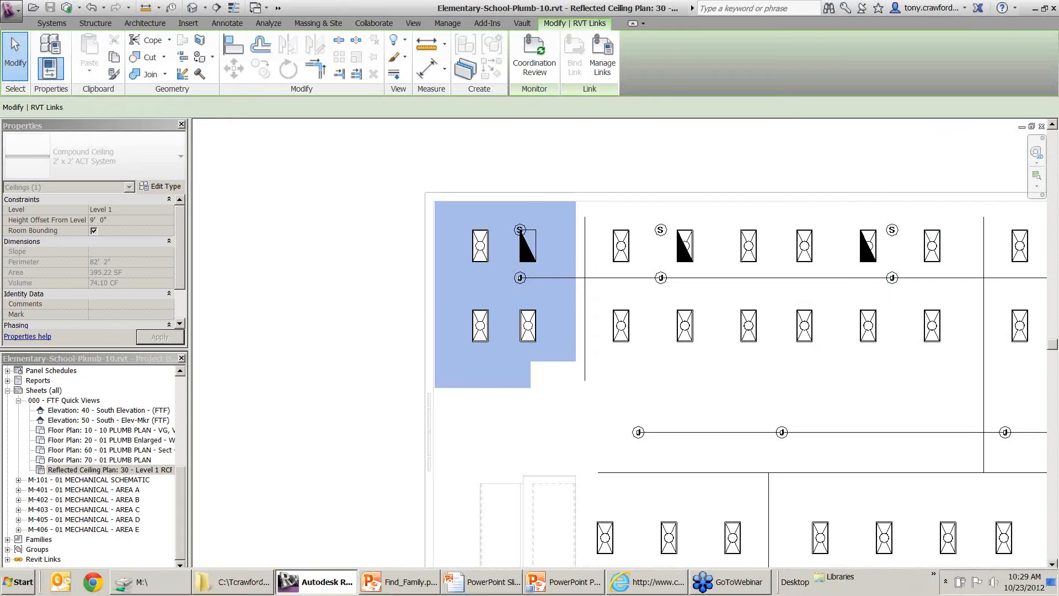
left_click(665, 582)
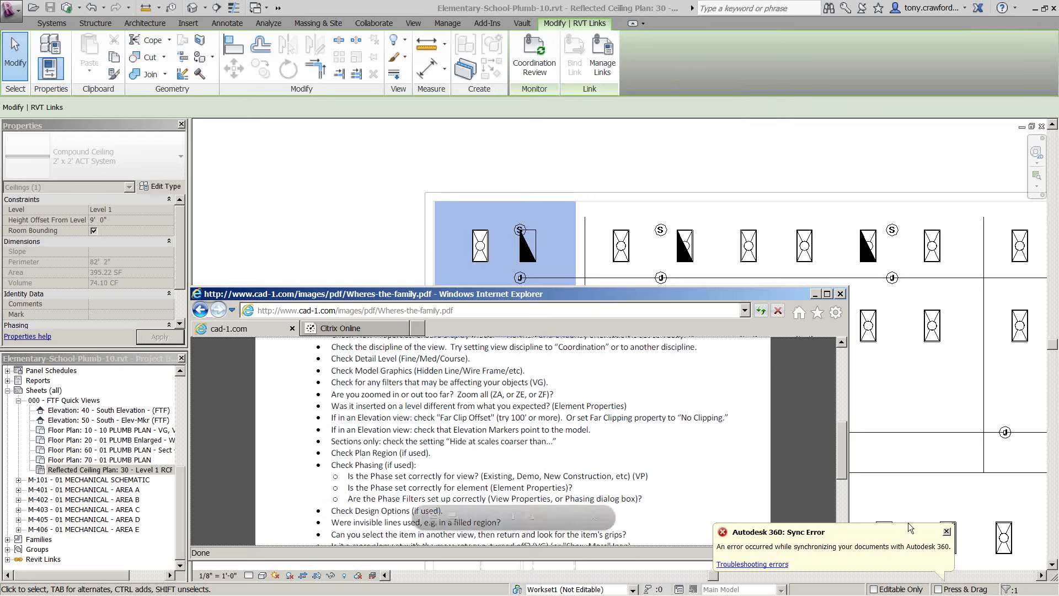
left_click(952, 532)
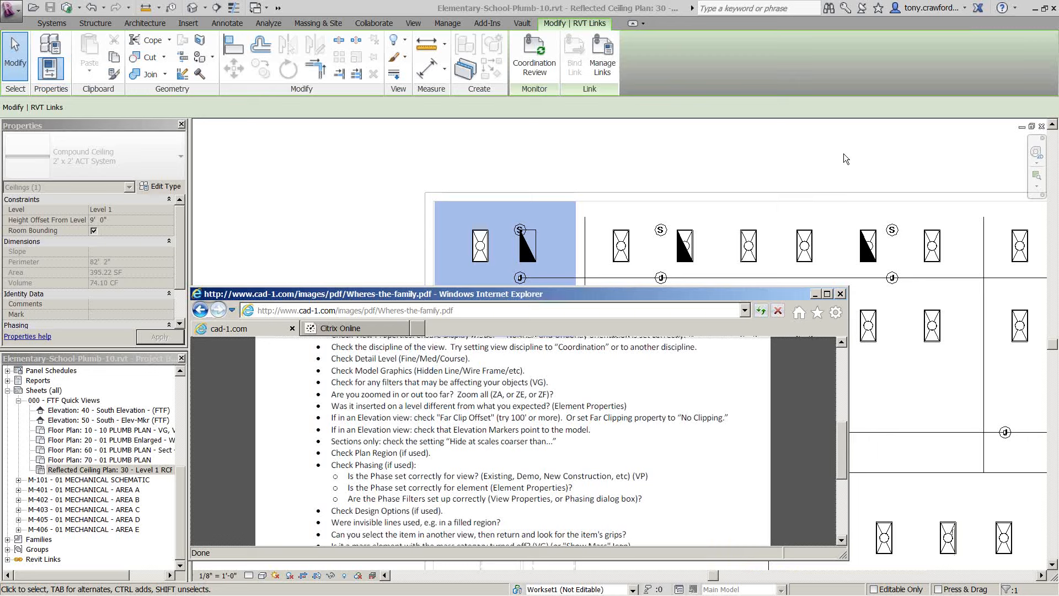
scroll(719, 395, "up", 5)
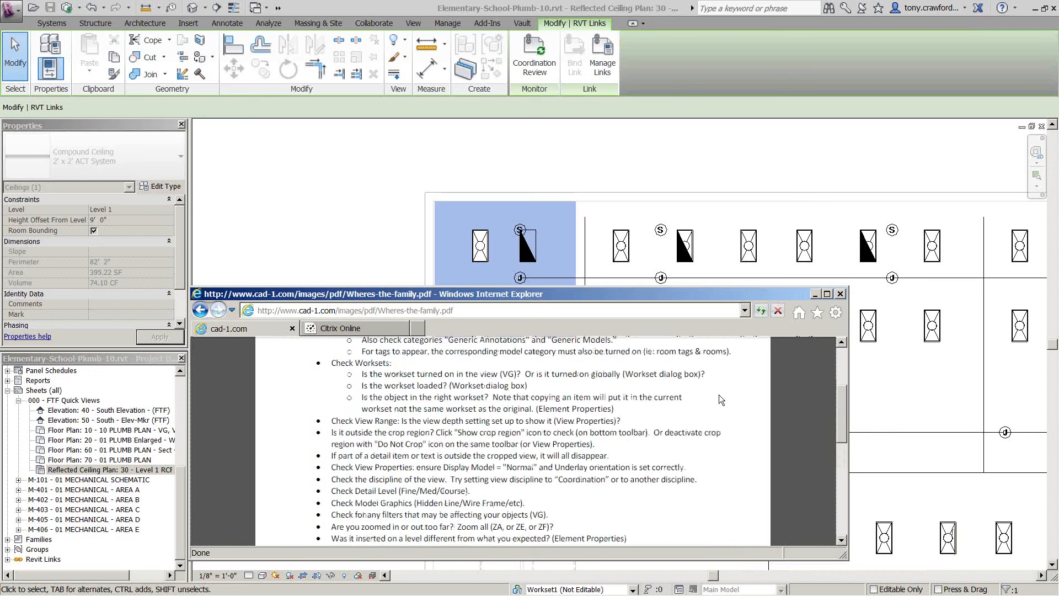
scroll(720, 395, "up", 5)
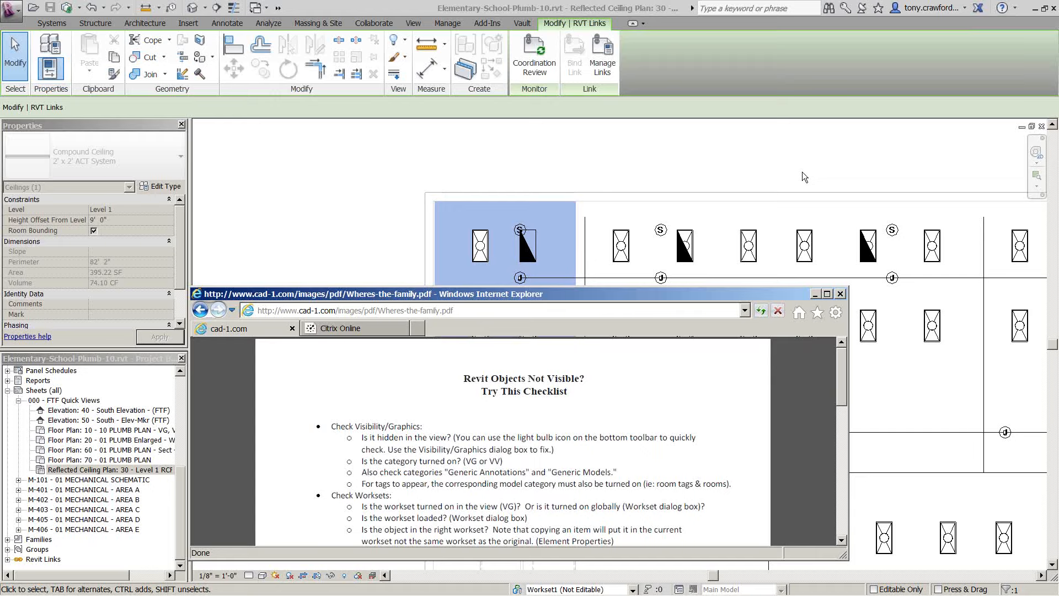
key("alt+Tab")
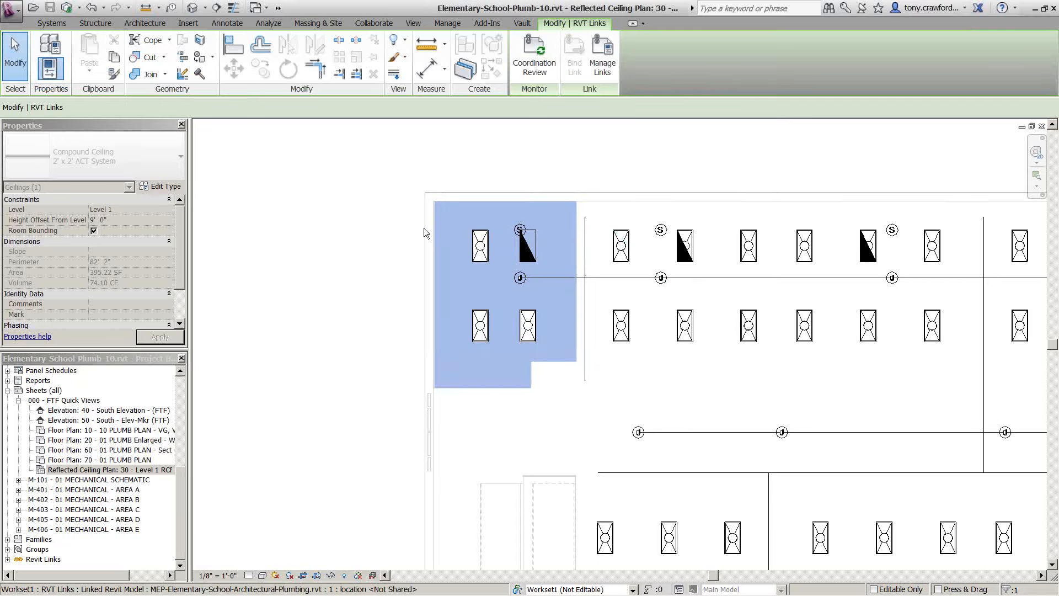
Deselect the linked ceiling and temporarily reveal hidden elements in the ceiling plan to look for the missing ceilings
left_click(345, 238)
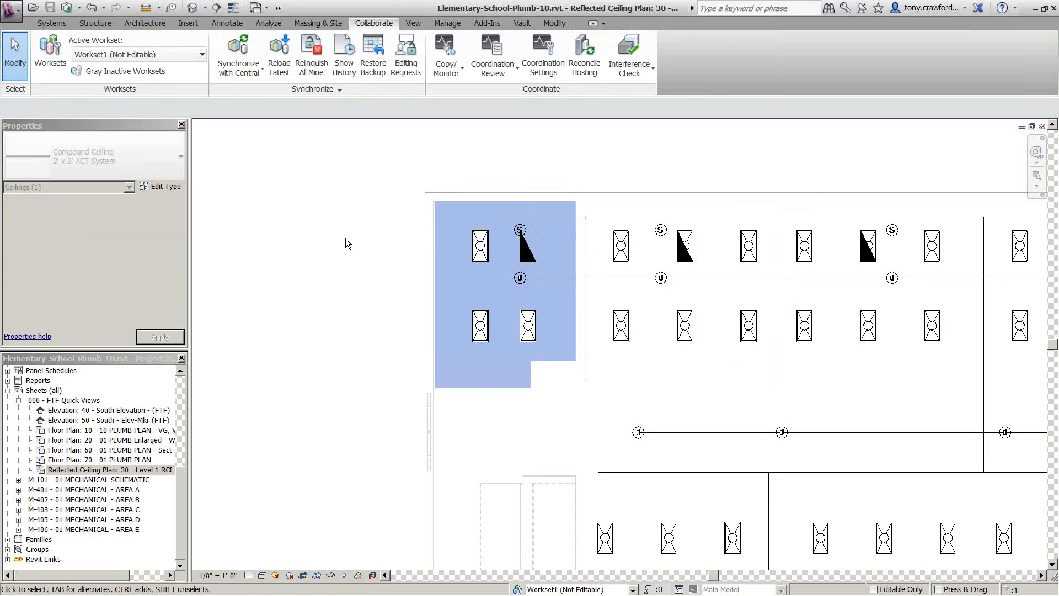
left_click(345, 576)
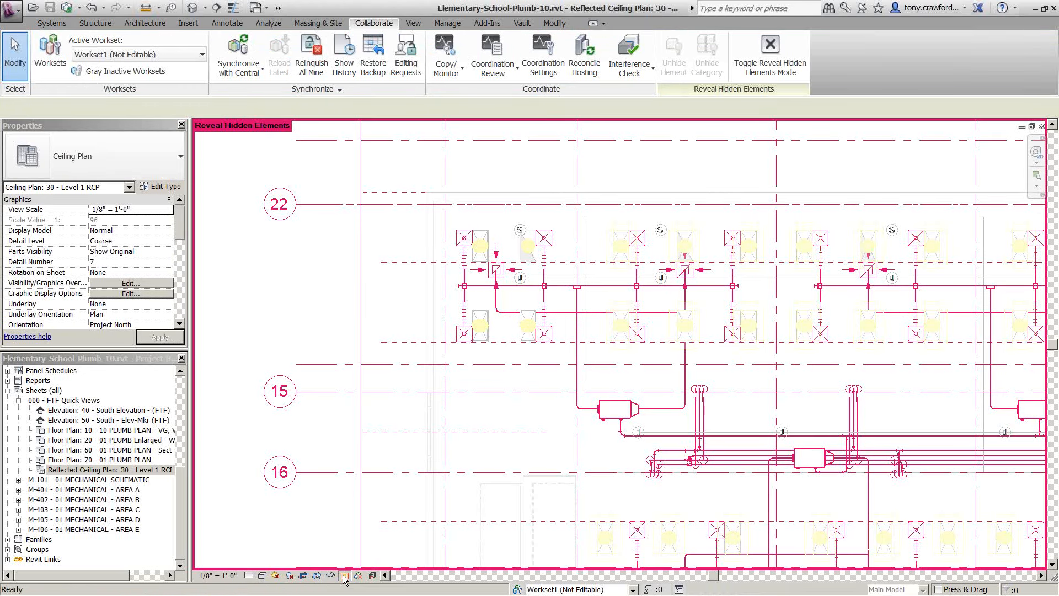
left_click(345, 576)
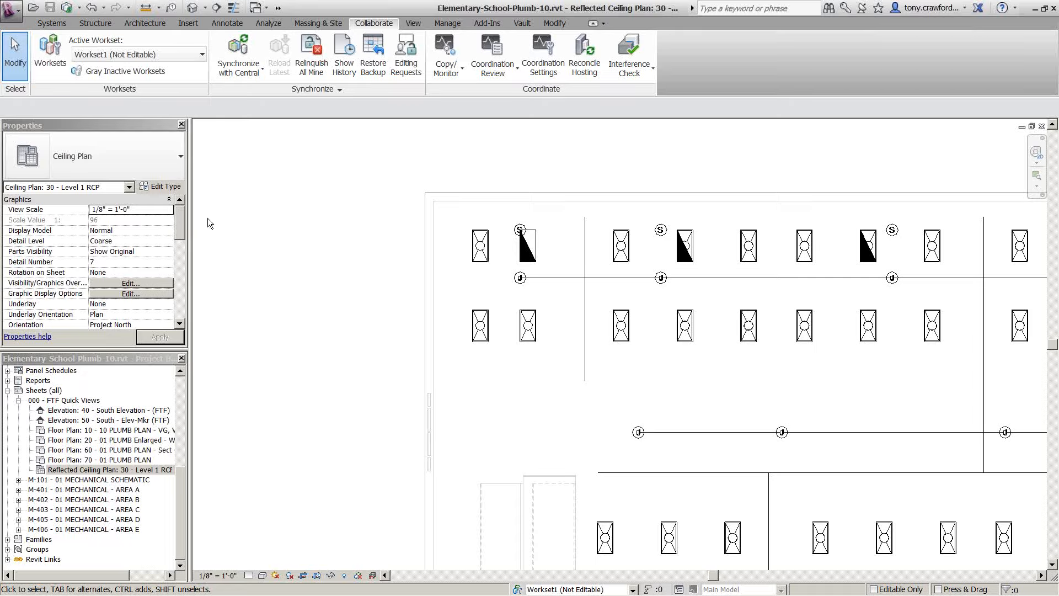
Set the Level 1 ceiling plan's Underlay Orientation to Reflected Ceiling Plan, apply it, and inspect the first corner room
left_click_drag(180, 220, 179, 236)
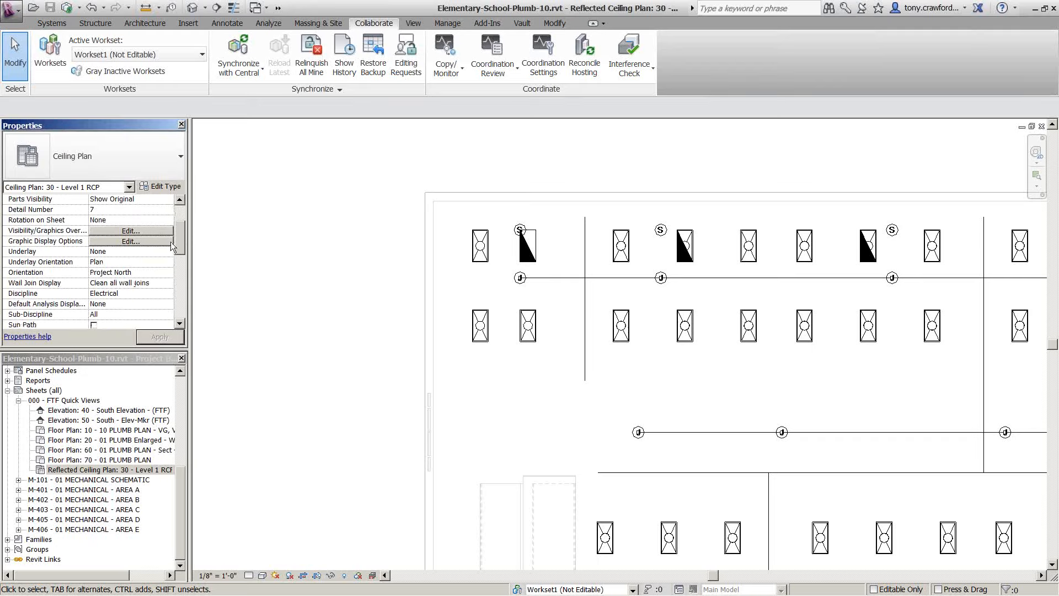
left_click(170, 250)
left_click(169, 251)
left_click(169, 252)
left_click(153, 253)
left_click(169, 261)
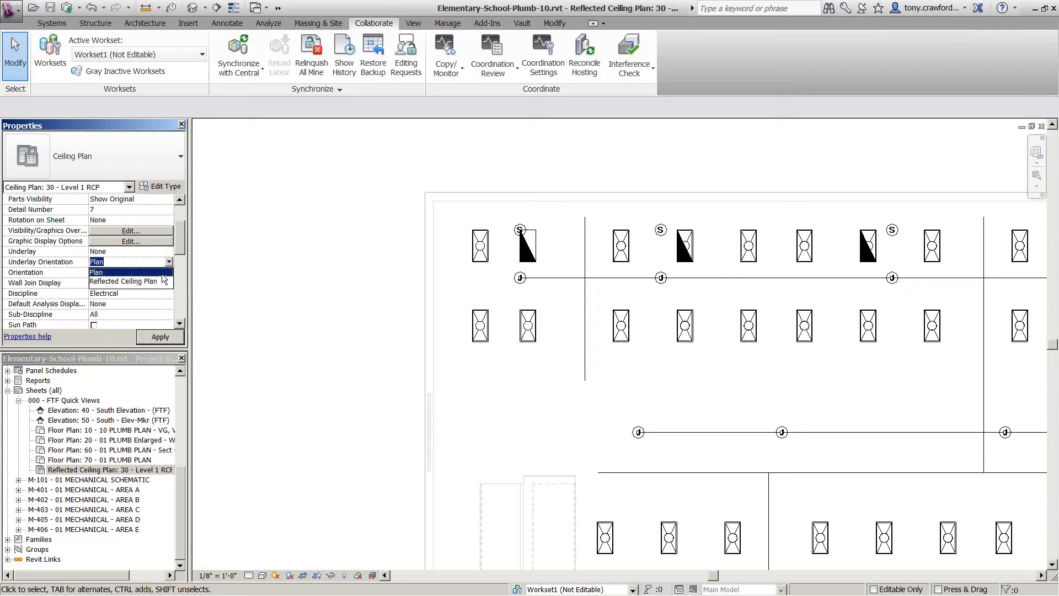
left_click(164, 280)
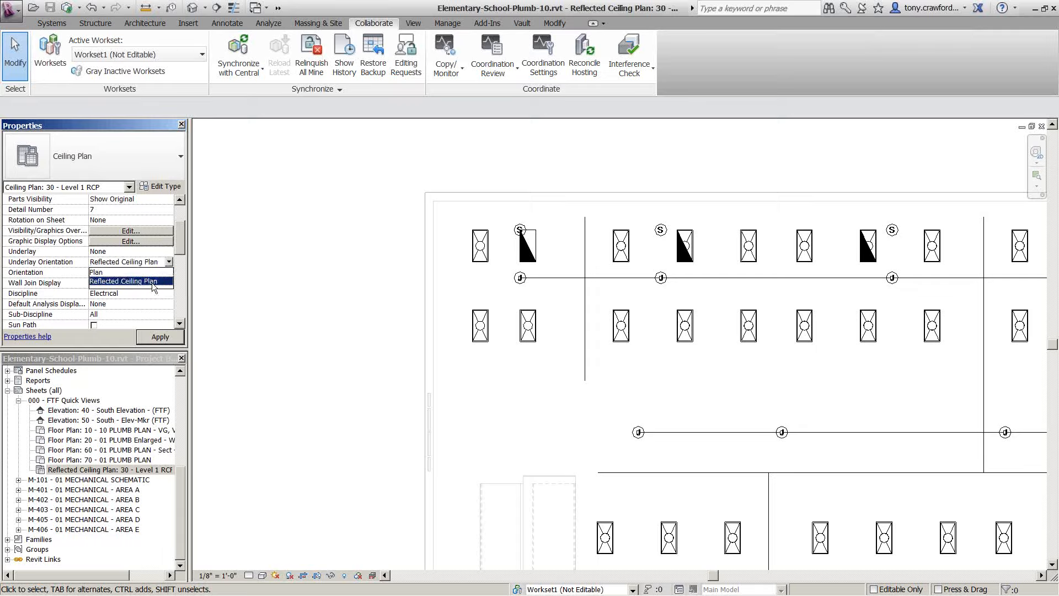
left_click(151, 283)
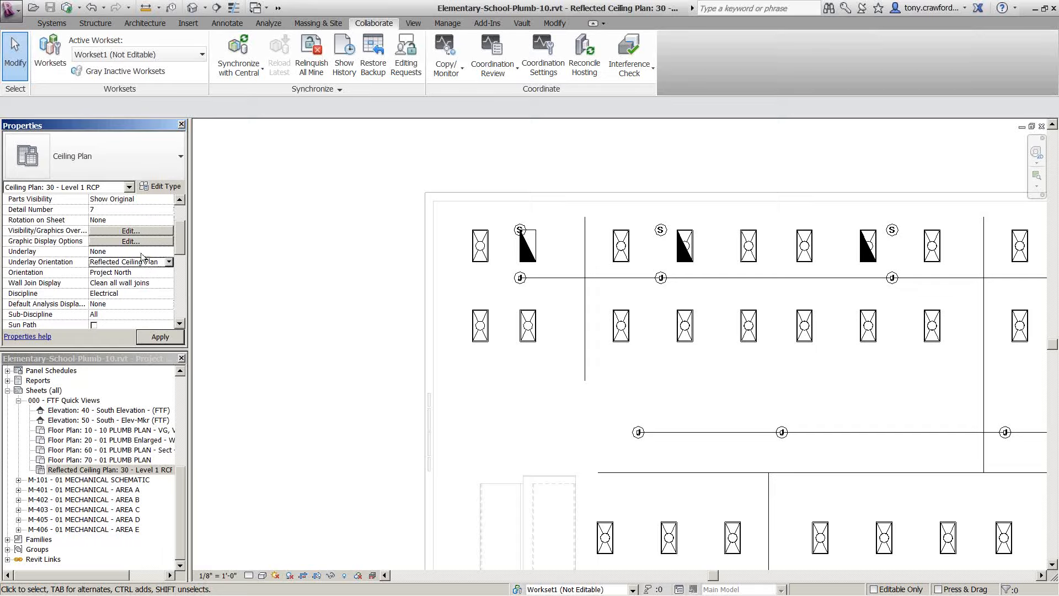
left_click(157, 336)
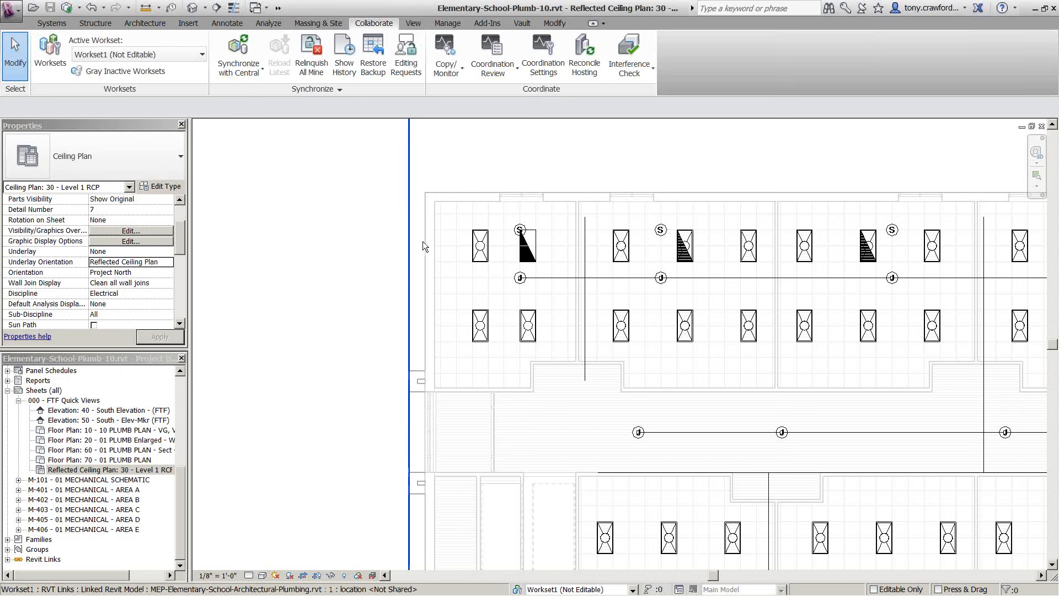
scroll(421, 241, "up", 3)
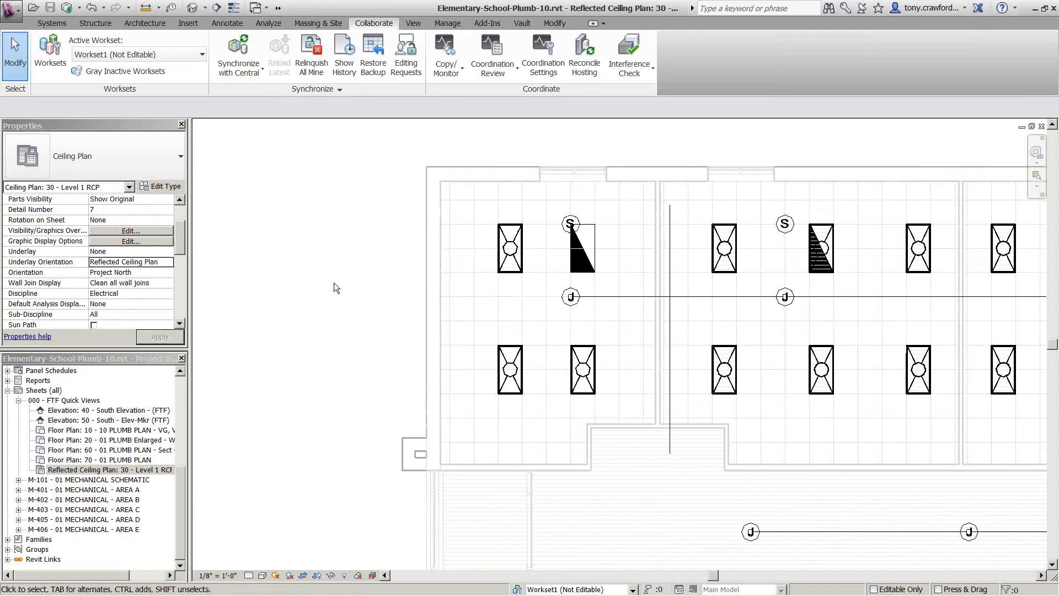
scroll(457, 182, "up", 4)
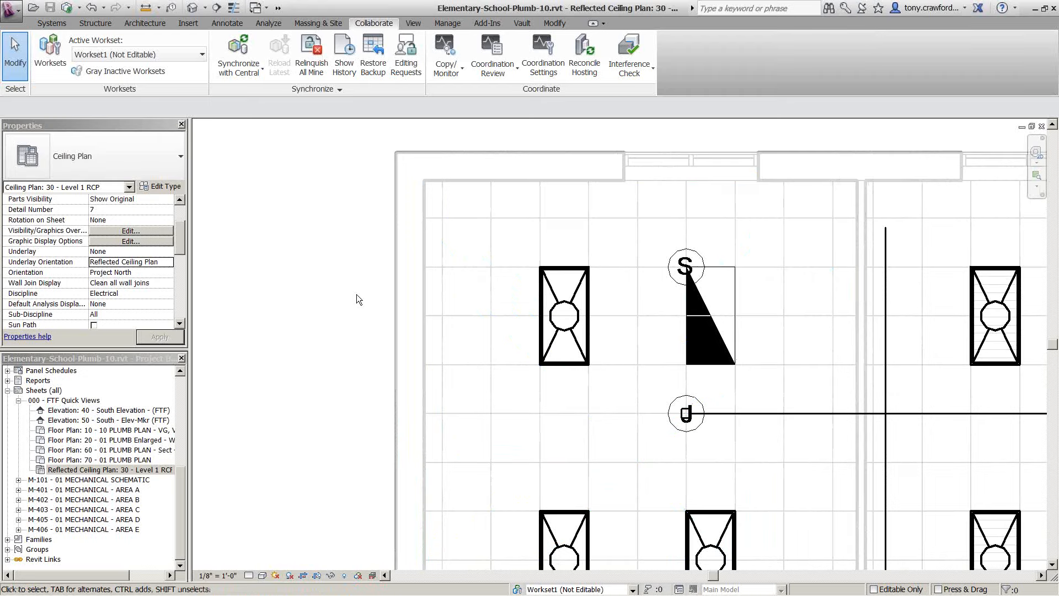
left_click(171, 263)
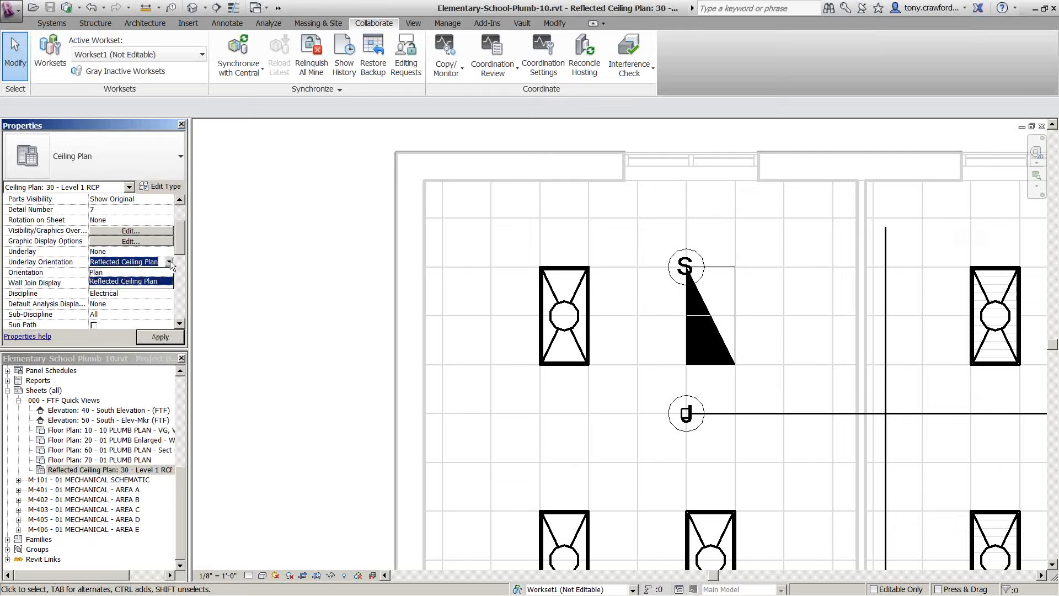
left_click(171, 263)
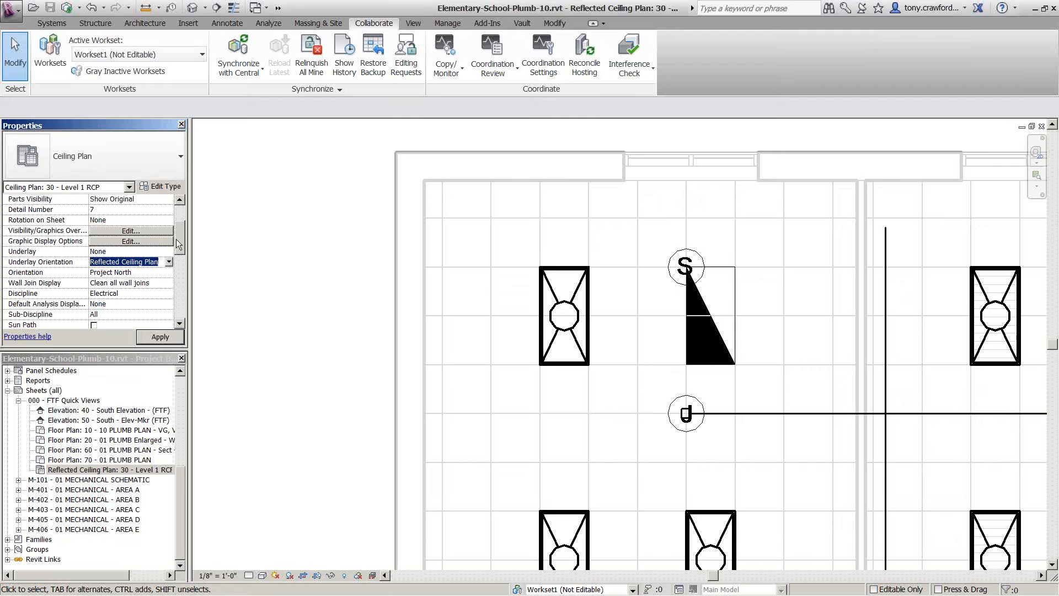
Set the ceiling plan's Display Model to Do not display
left_click_drag(177, 237, 182, 226)
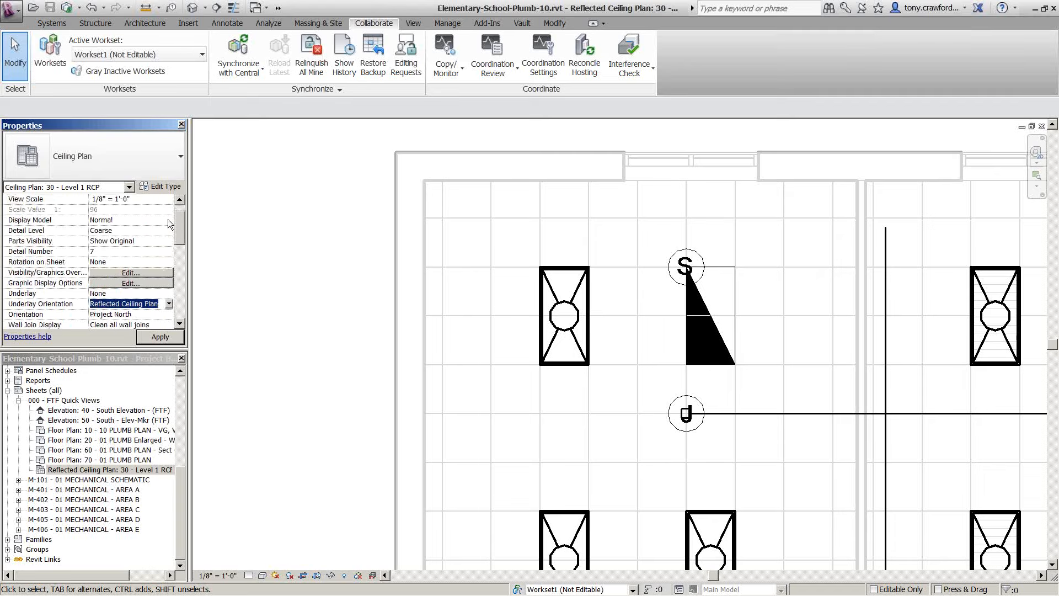
left_click(168, 220)
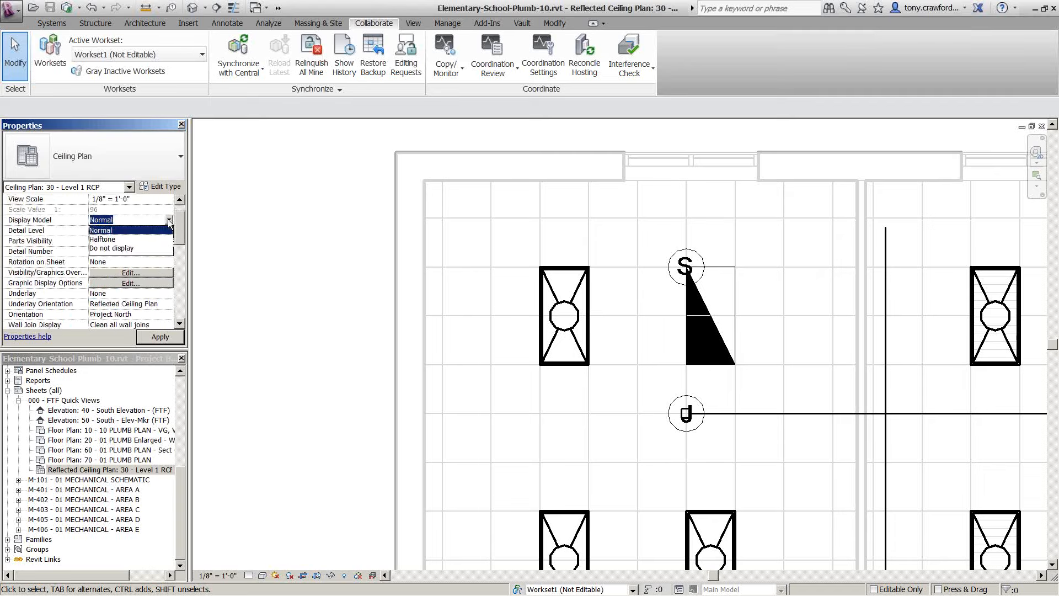
left_click(154, 248)
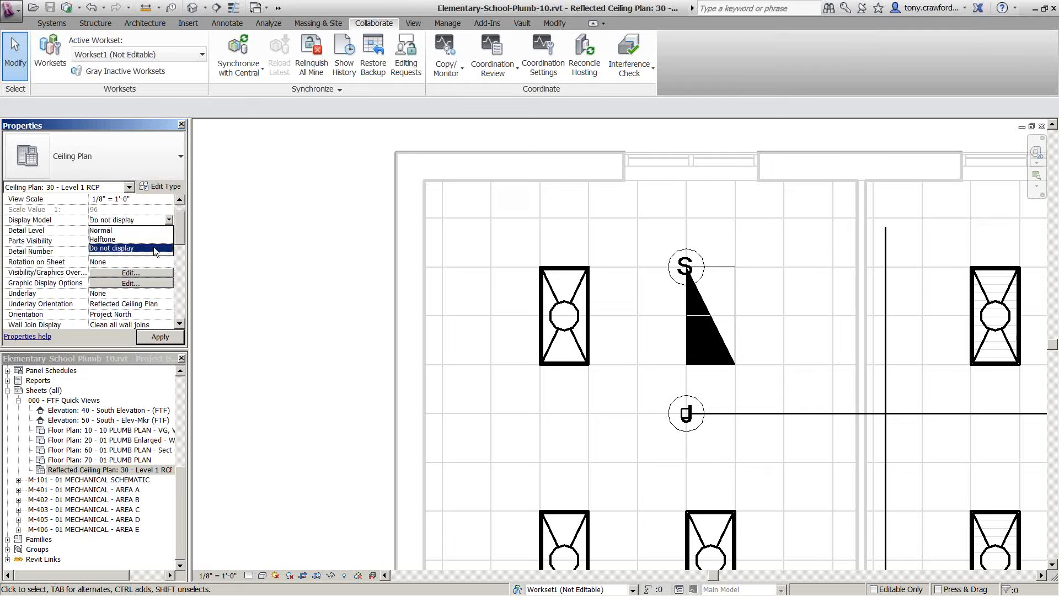
left_click(153, 246)
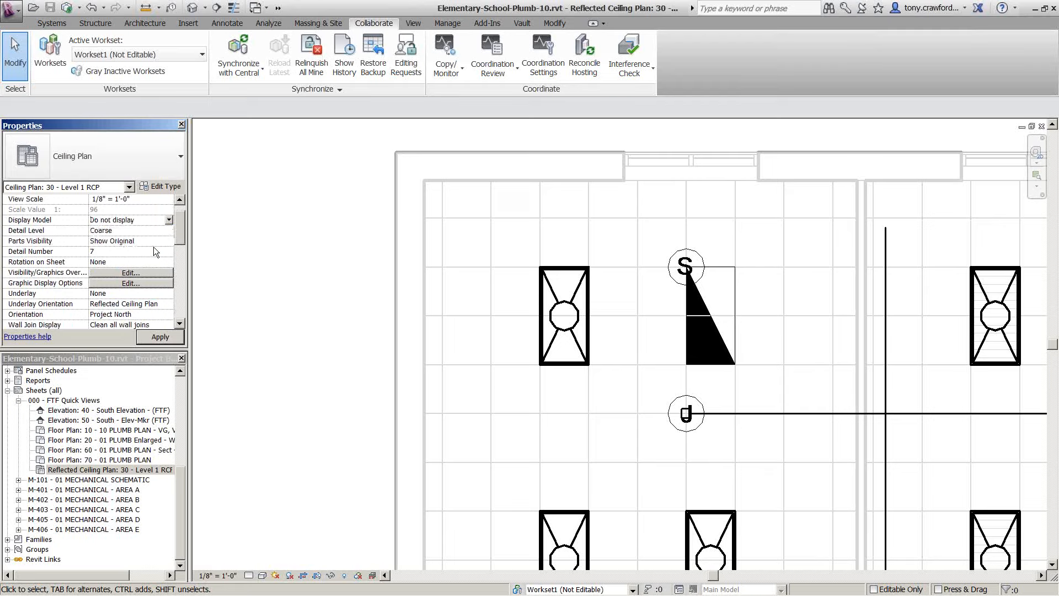
Set the ceiling plan's Display Model back to Normal and apply the change
left_click(171, 220)
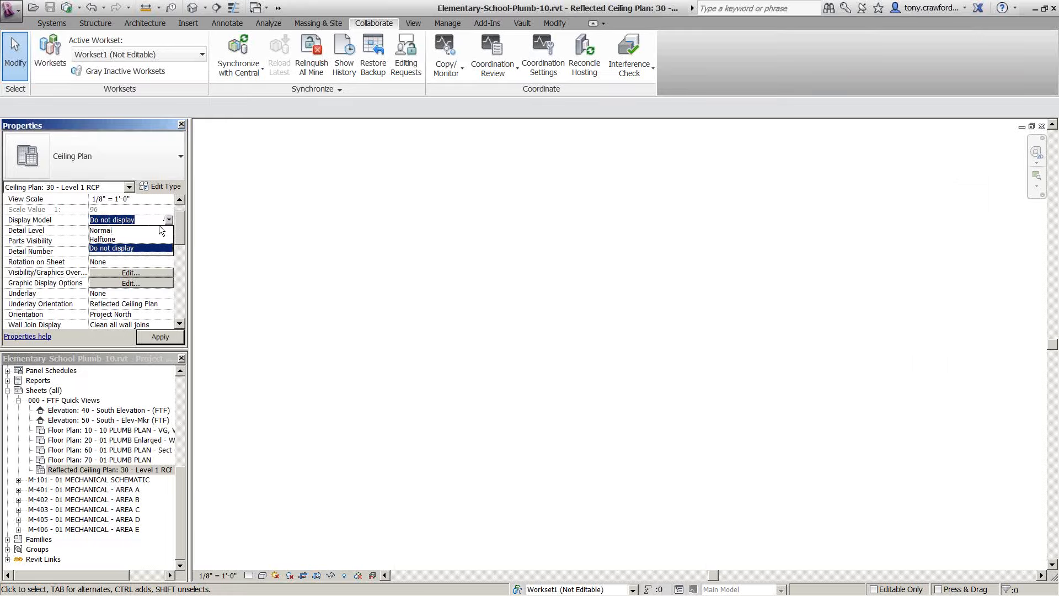
key("Up")
key("Up")
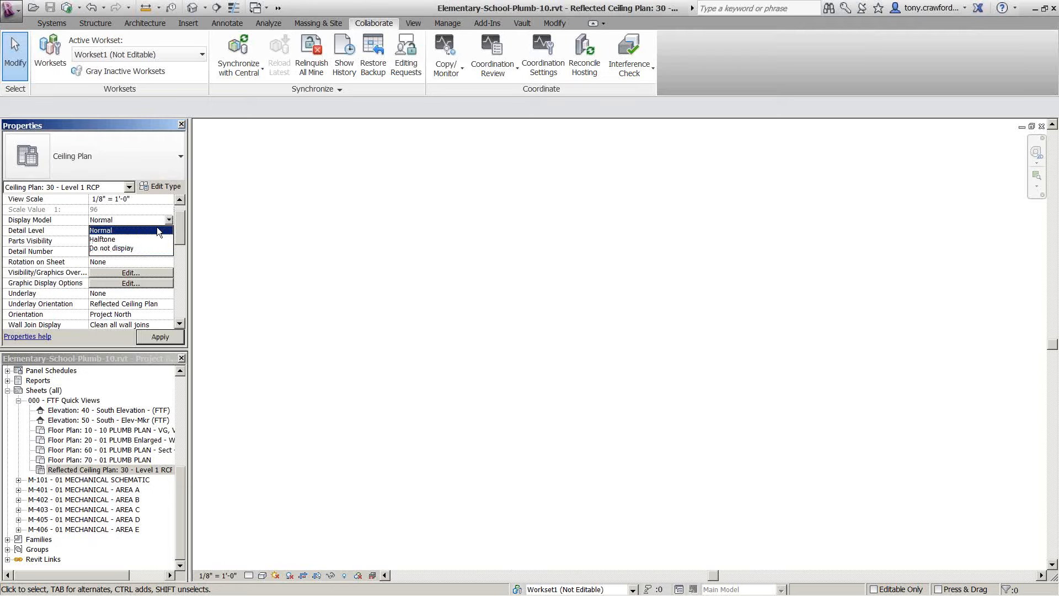
left_click(157, 230)
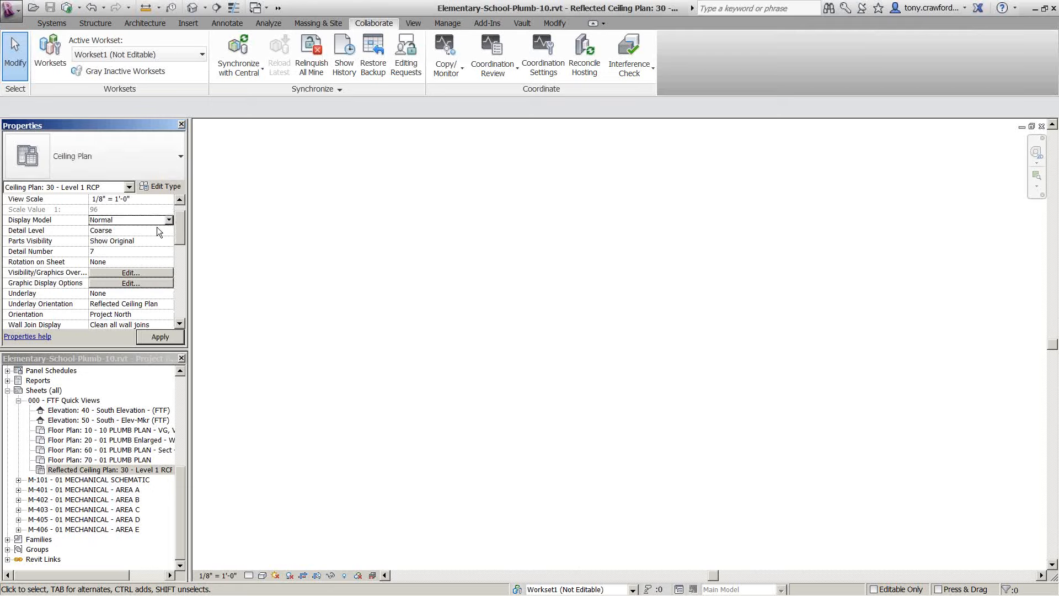
left_click(243, 216)
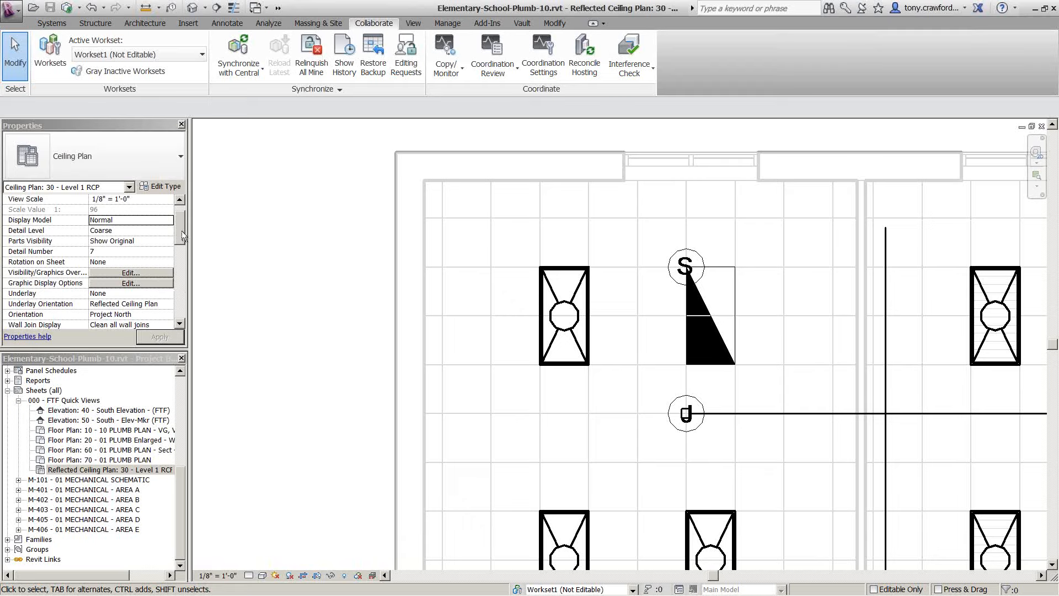
Try the ceiling plan's discipline as Architectural and as Coordination, applying each to compare the display
left_click_drag(181, 230, 180, 246)
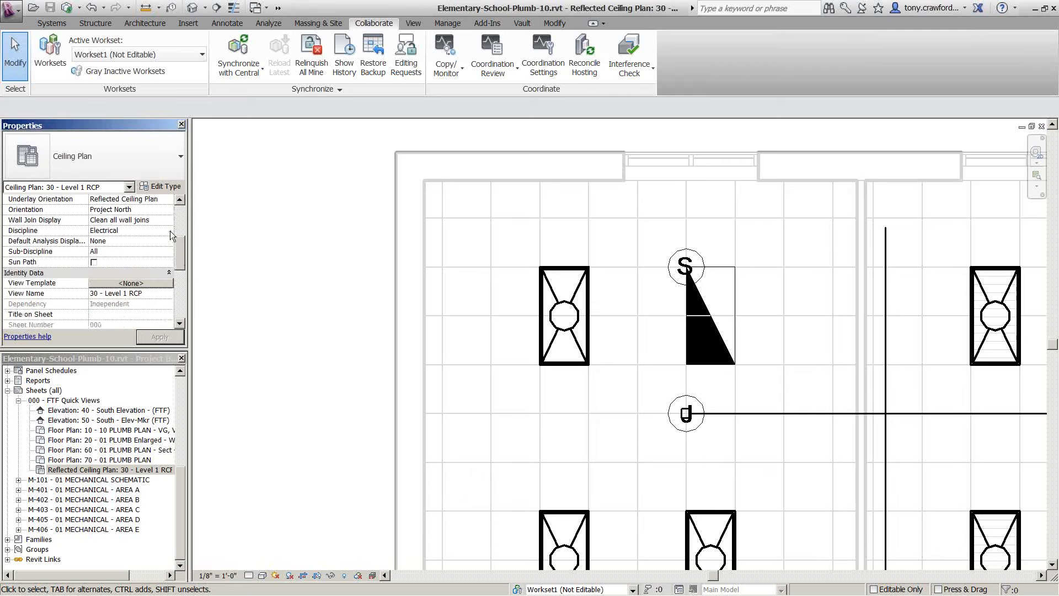
left_click(169, 231)
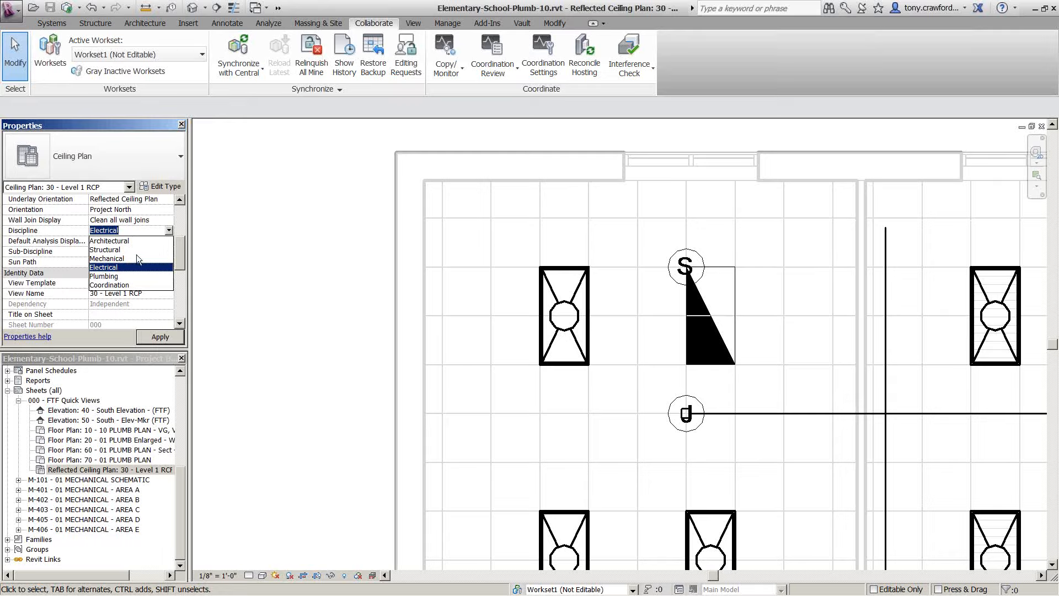
left_click(137, 241)
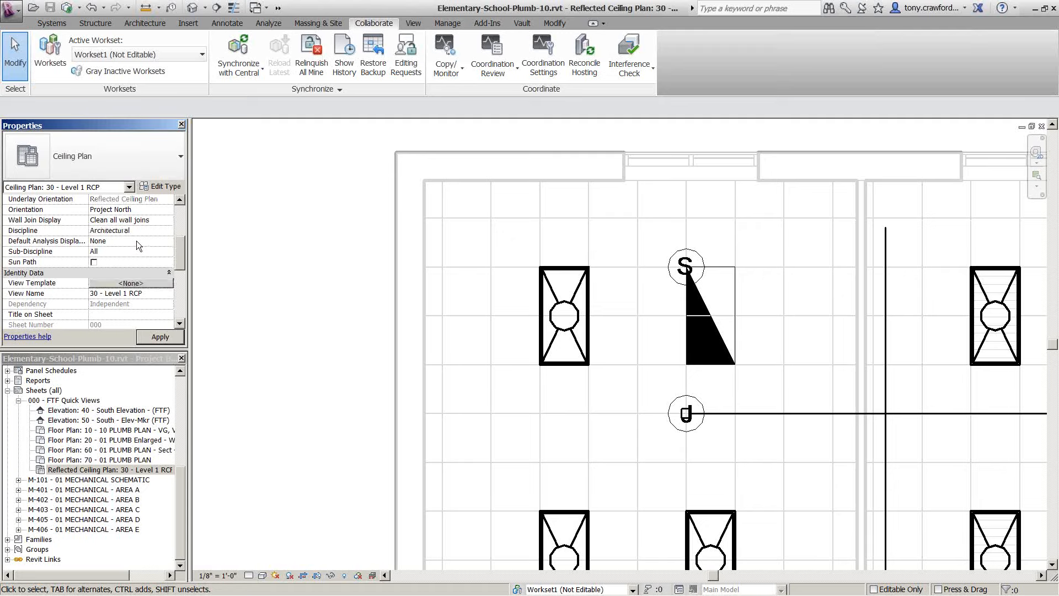
left_click(160, 338)
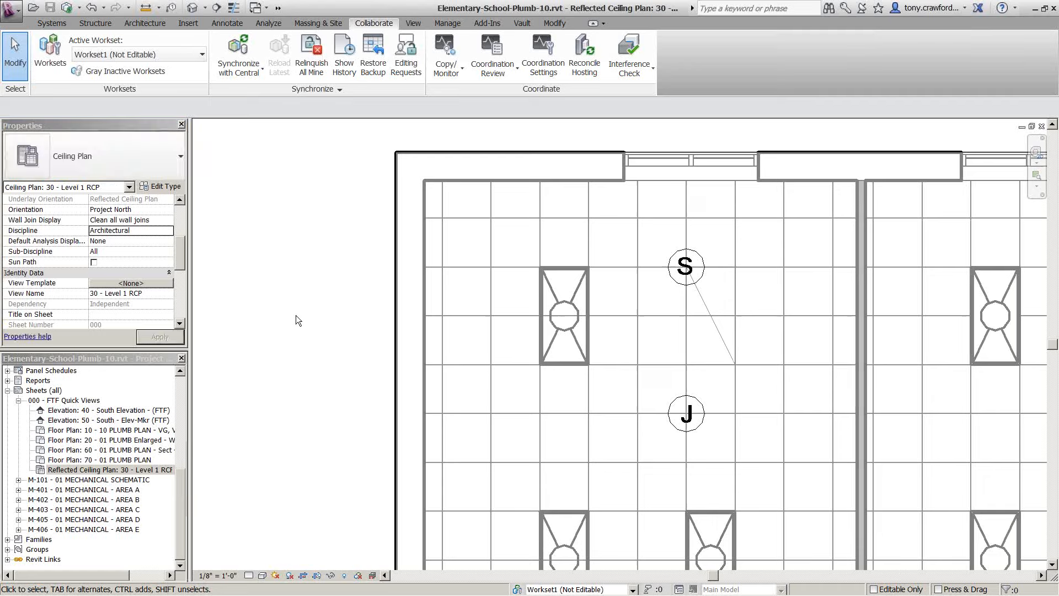
left_click(170, 230)
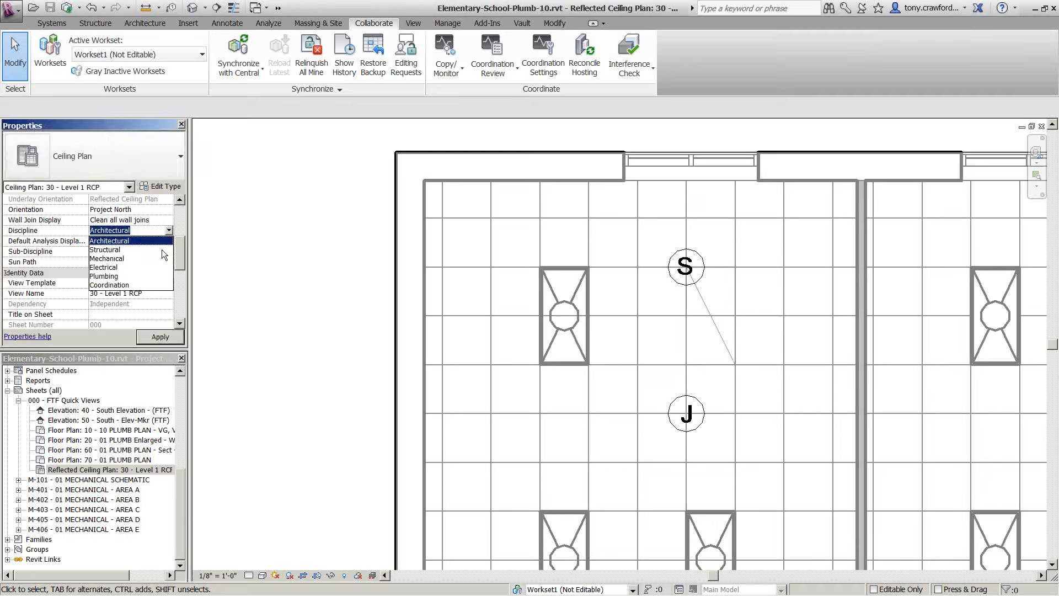
left_click(150, 285)
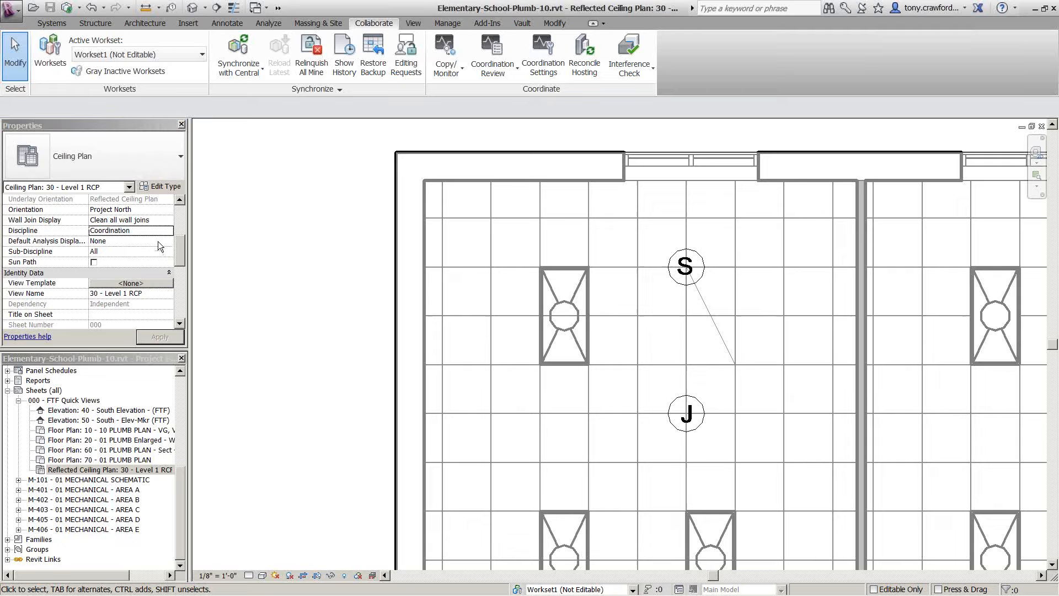
Return the ceiling plan's discipline to Electrical and apply it, showing the wider plan again
left_click(169, 230)
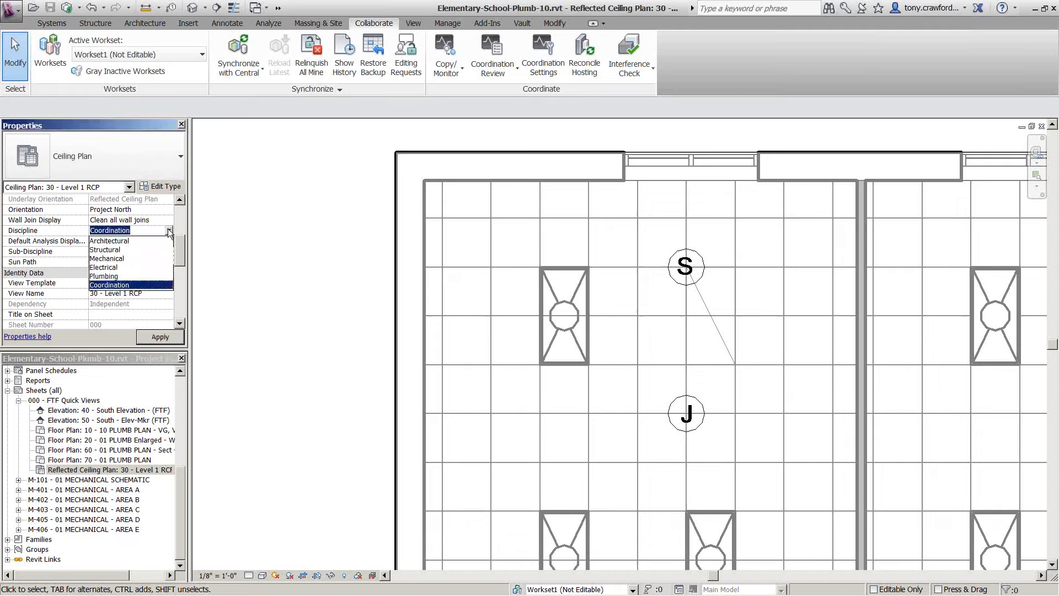
left_click(143, 268)
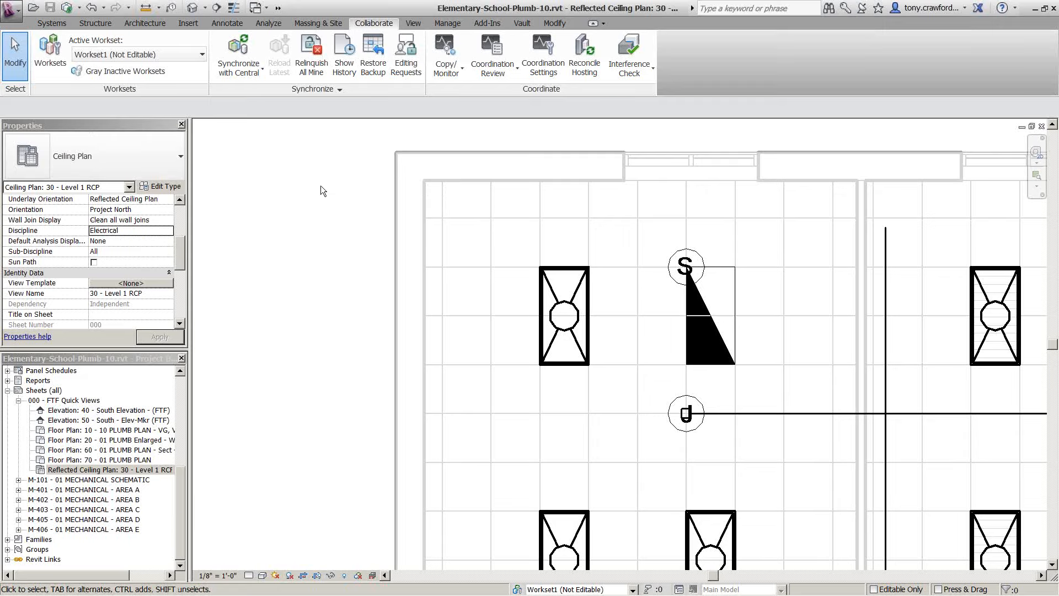
scroll(333, 193, "down", 6)
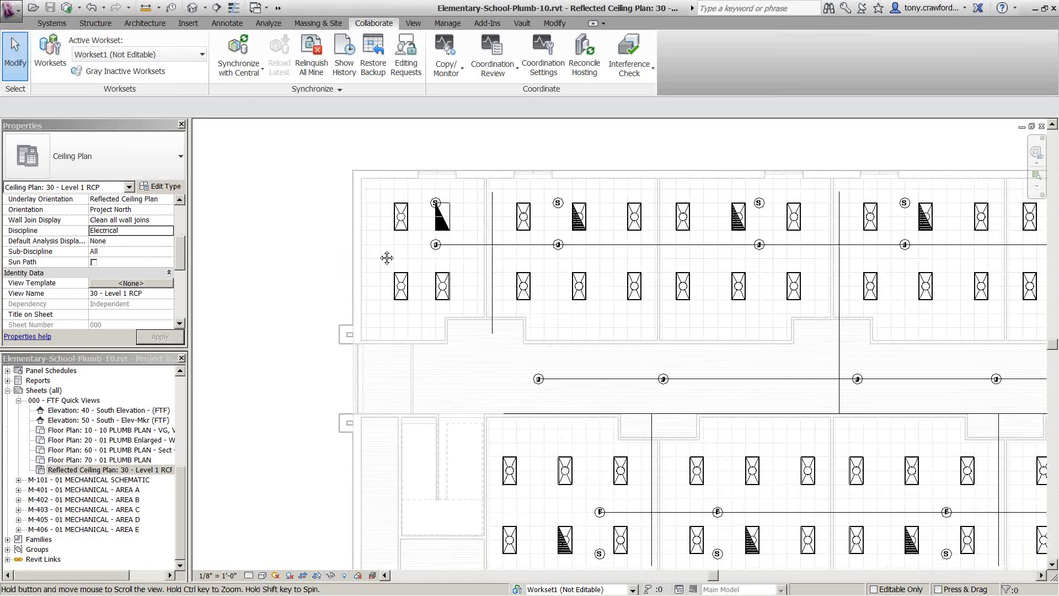
Inspect the conduit runs in the ceiling plan by selecting a segment in the corridor and one in the classrooms
middle_click_drag(387, 257, 332, 267)
scroll(323, 258, "down", 1)
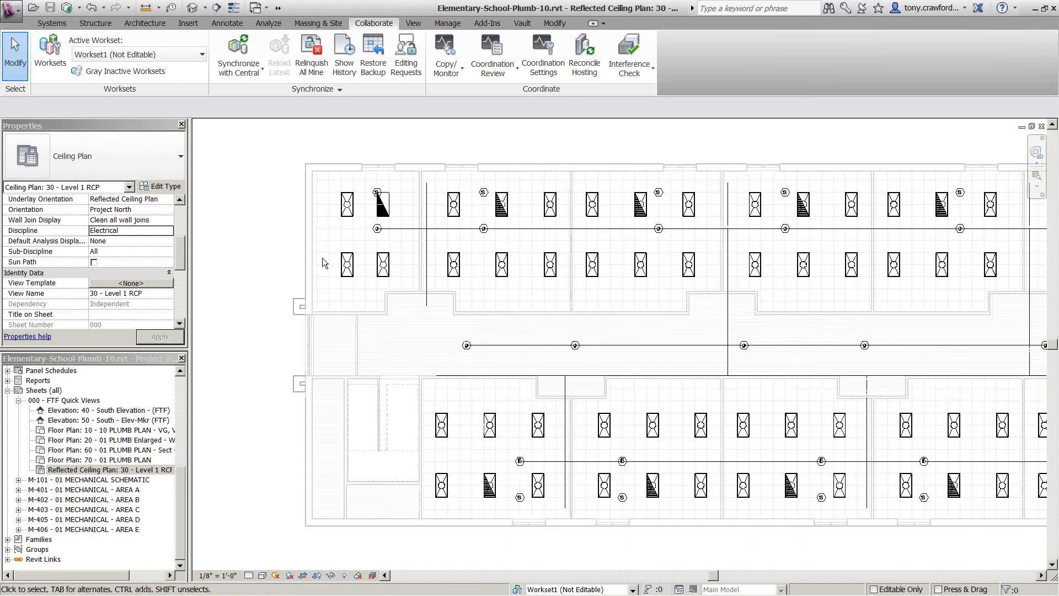
left_click(149, 470)
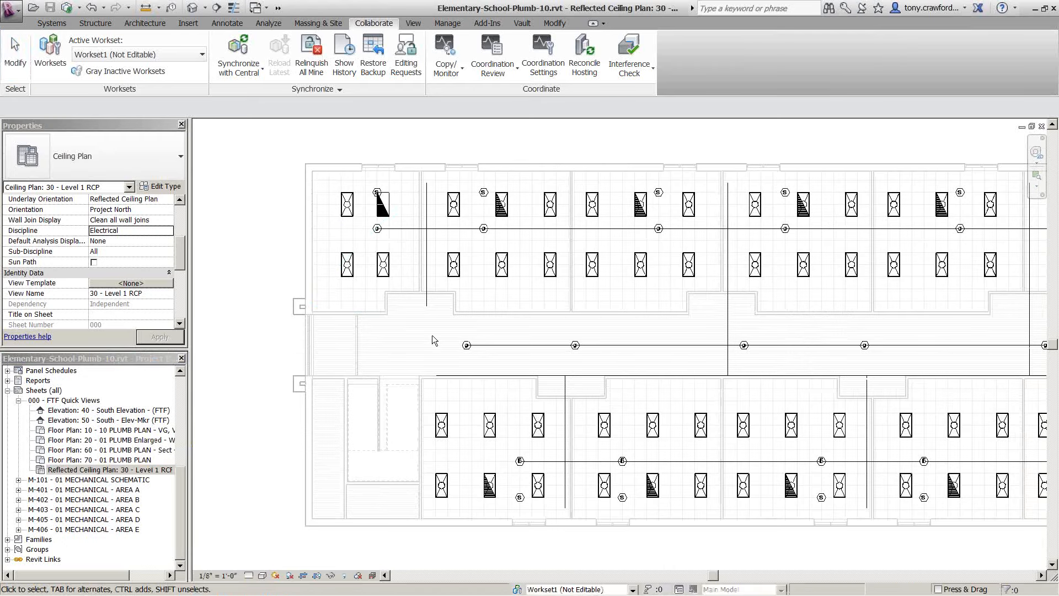
middle_click_drag(412, 349, 385, 327)
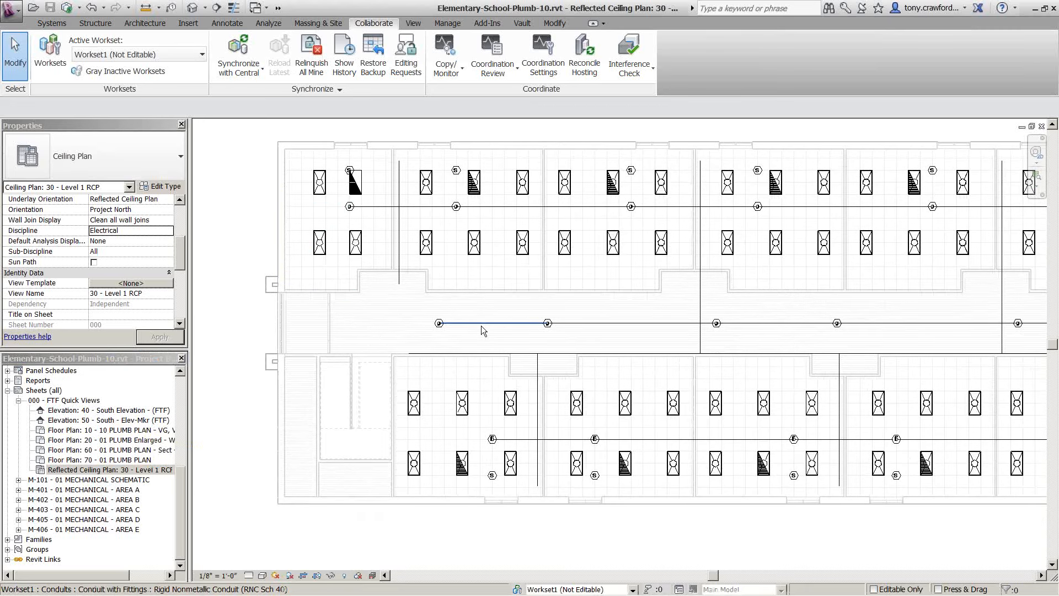
left_click(481, 325)
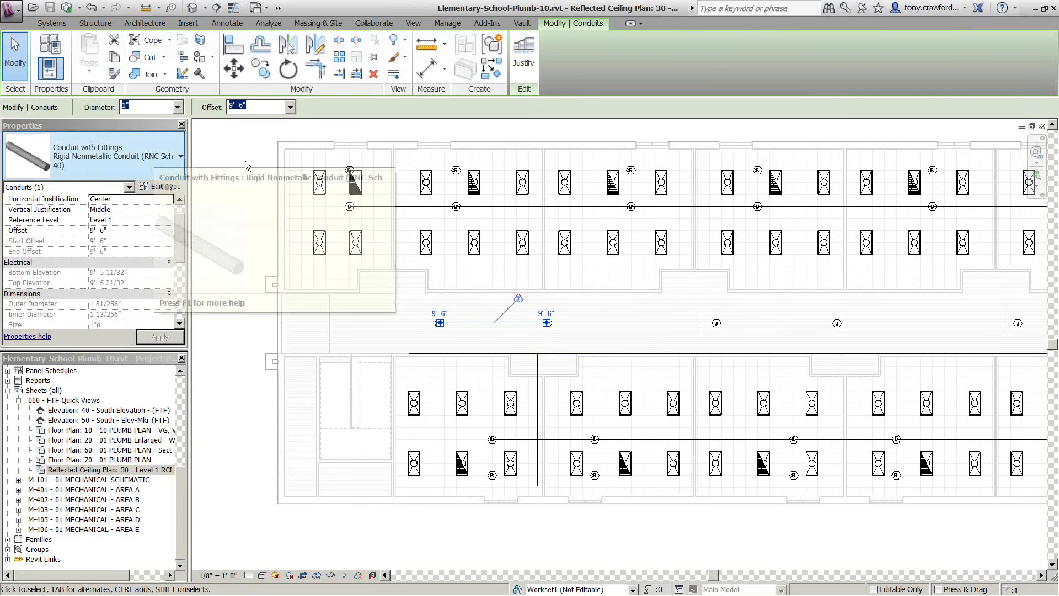
left_click(665, 207)
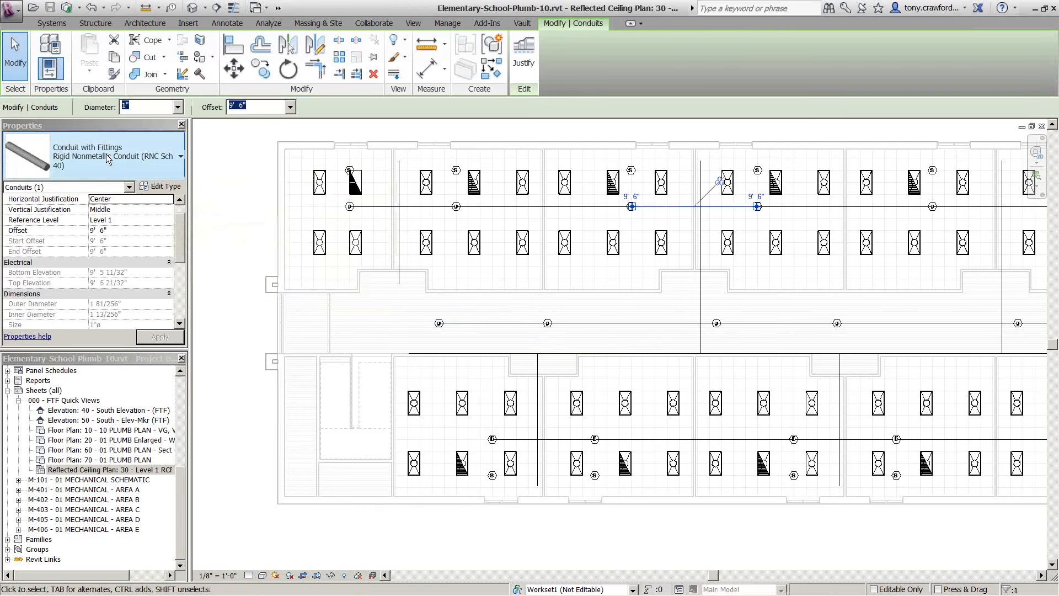
left_click(372, 317)
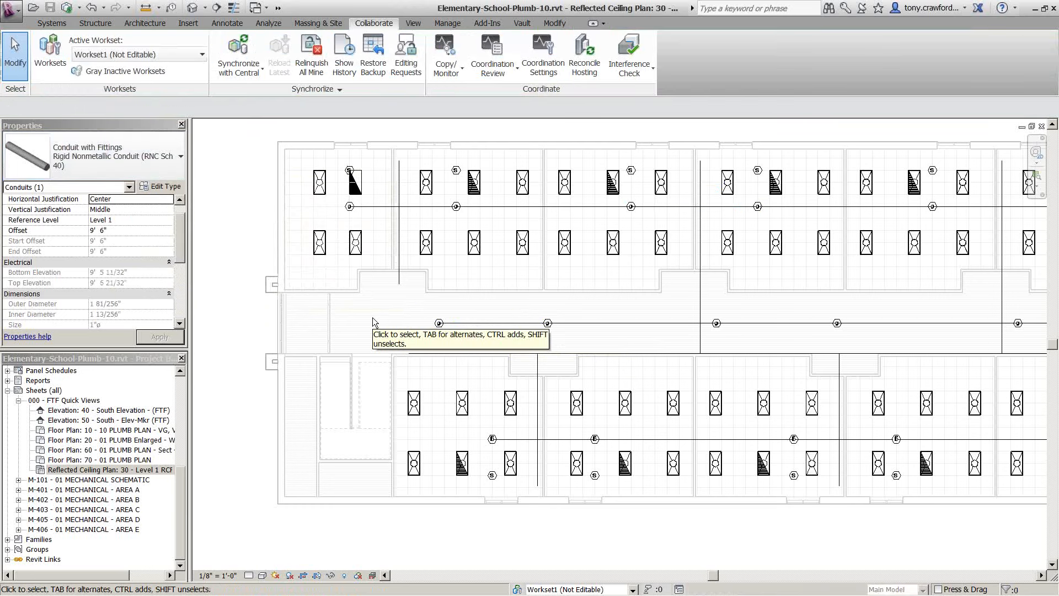
Set the ceiling plan's detail level to Medium and check the corridor cable tray and its fittings by selecting them
left_click(249, 576)
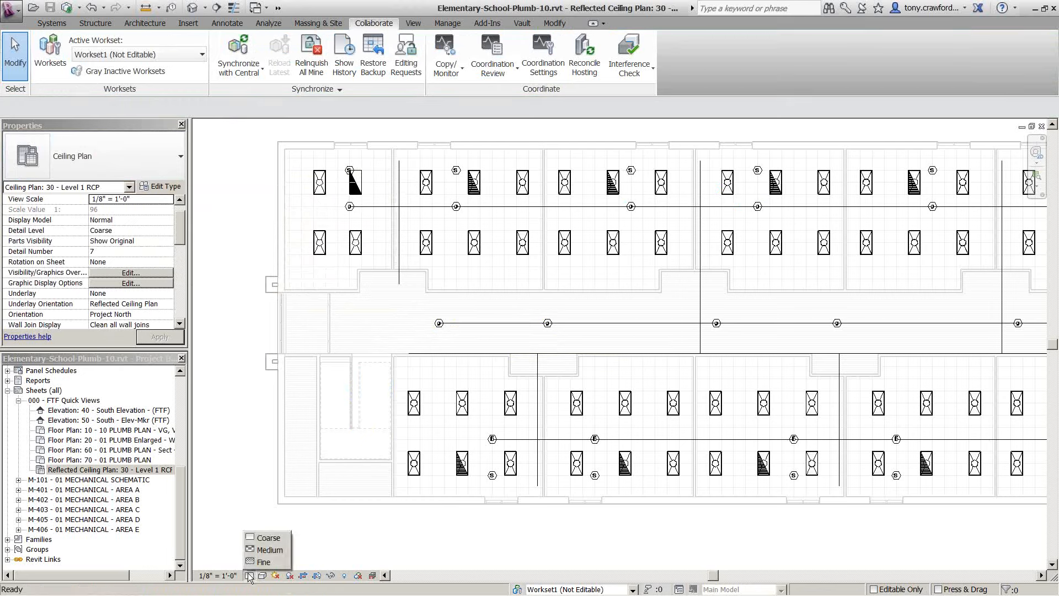
left_click(277, 551)
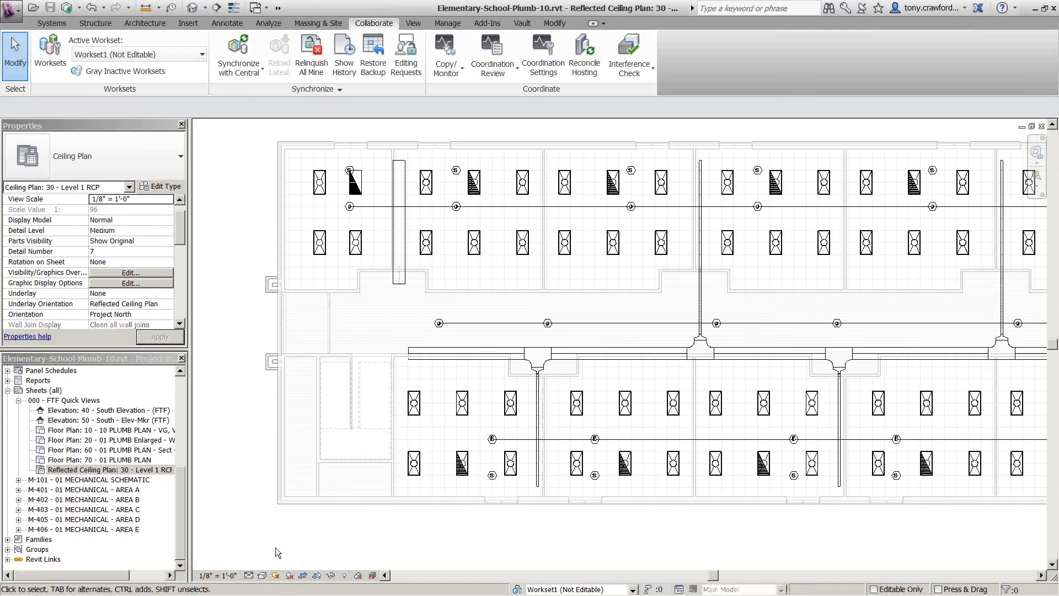
key("Tab")
left_click(593, 359)
left_click(593, 357)
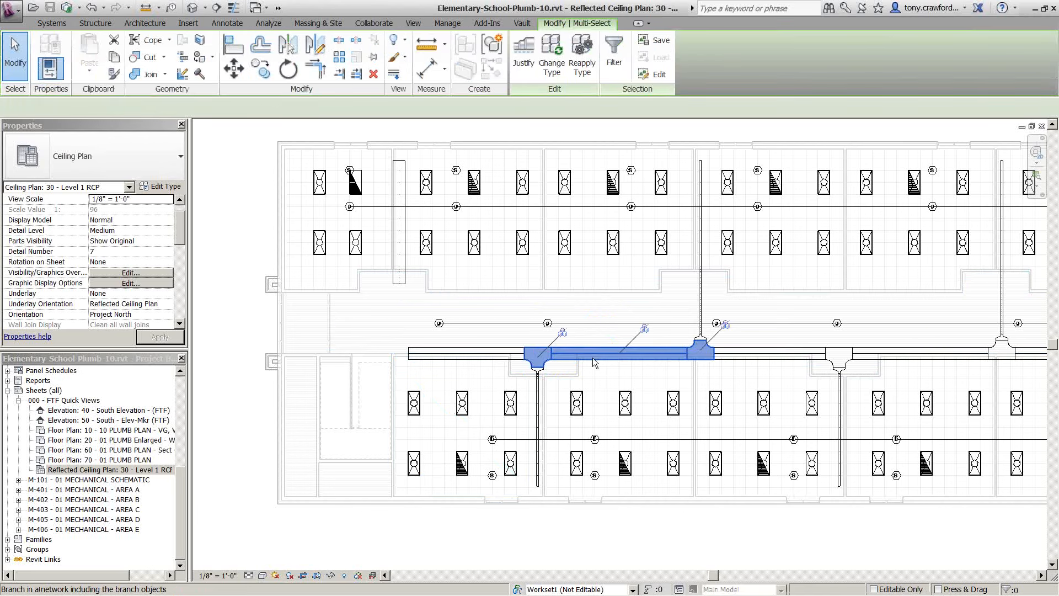
left_click(465, 346)
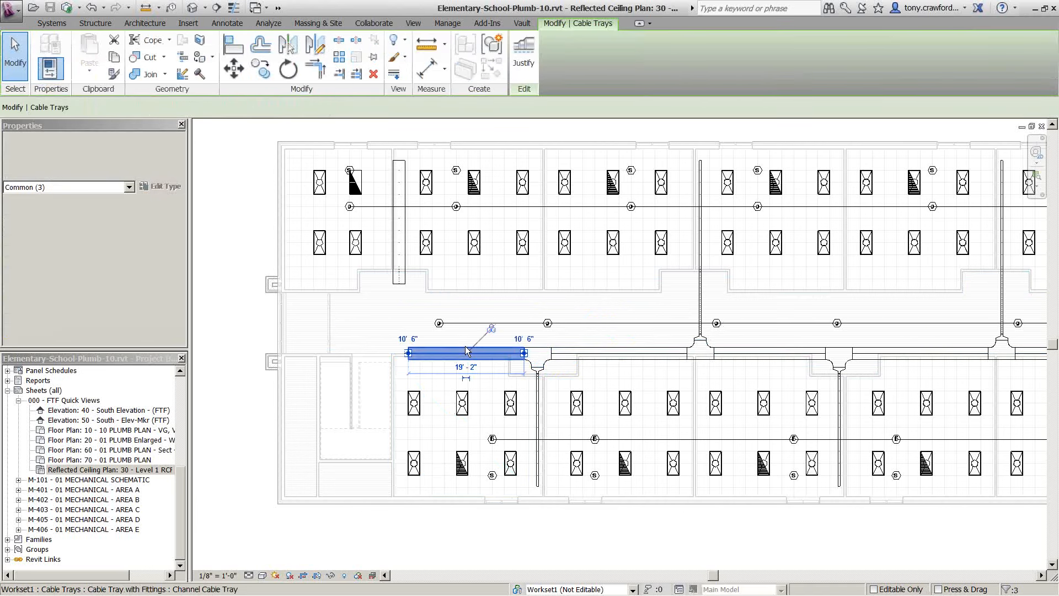
left_click(392, 317)
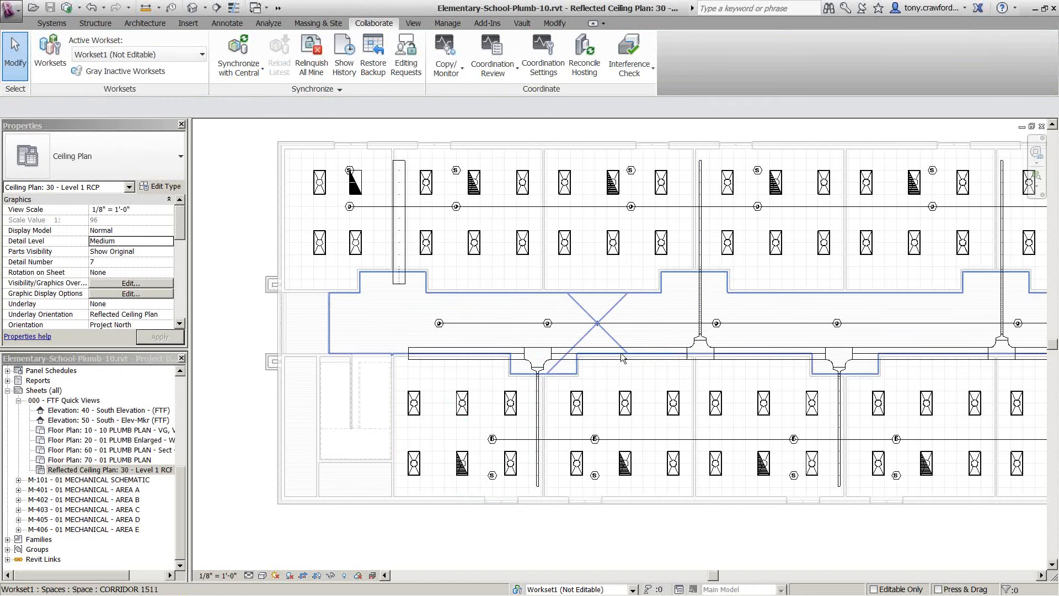
Try the Wireframe visual style on the ceiling plan to examine the cable tray and light fixtures, and return it to Hidden Line
scroll(612, 365, "up", 2)
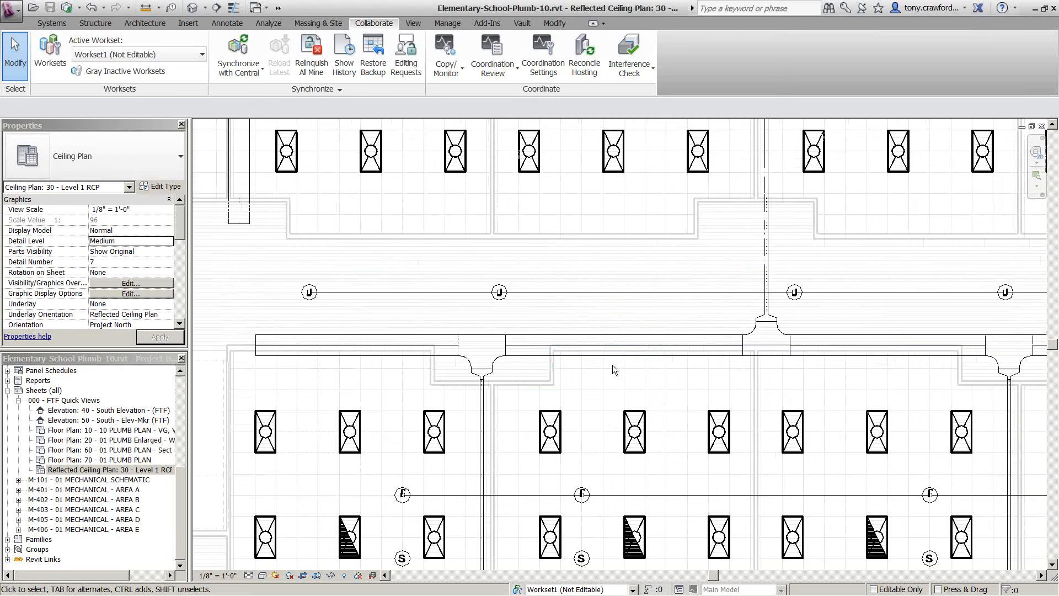
middle_click_drag(621, 373, 635, 328)
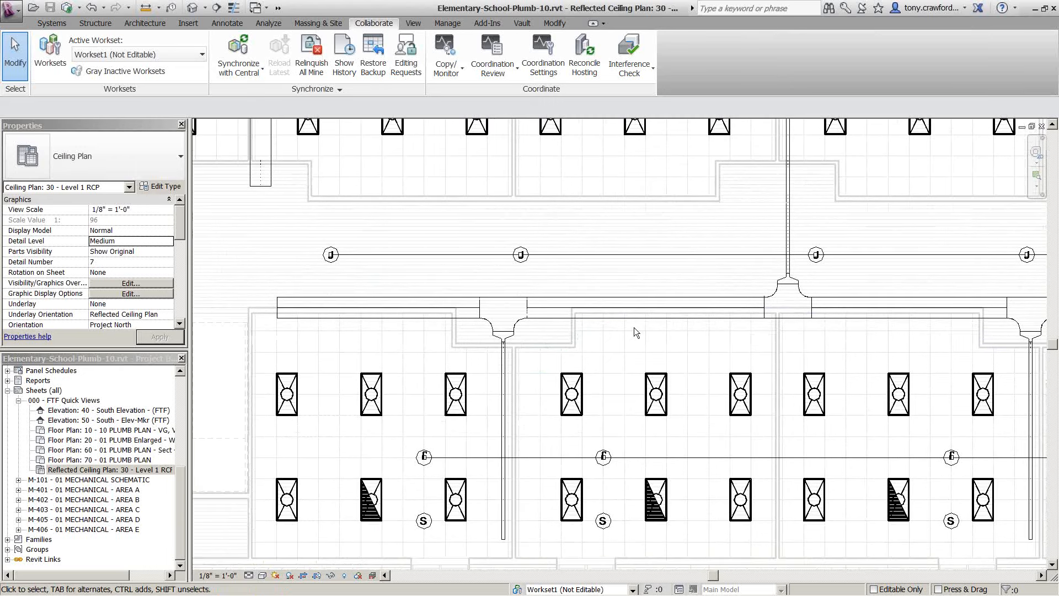
left_click(262, 575)
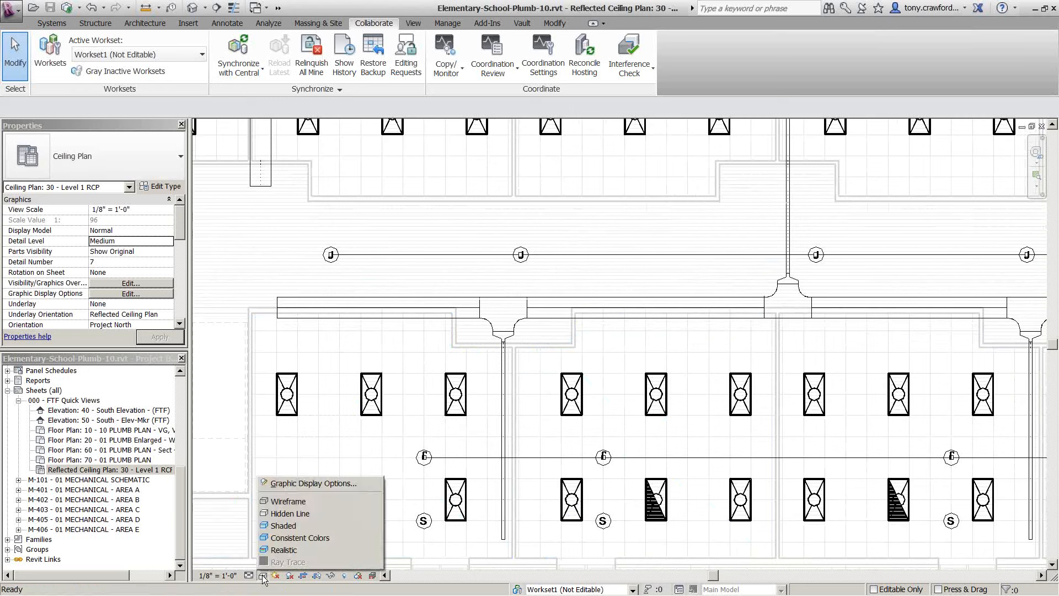
left_click(329, 500)
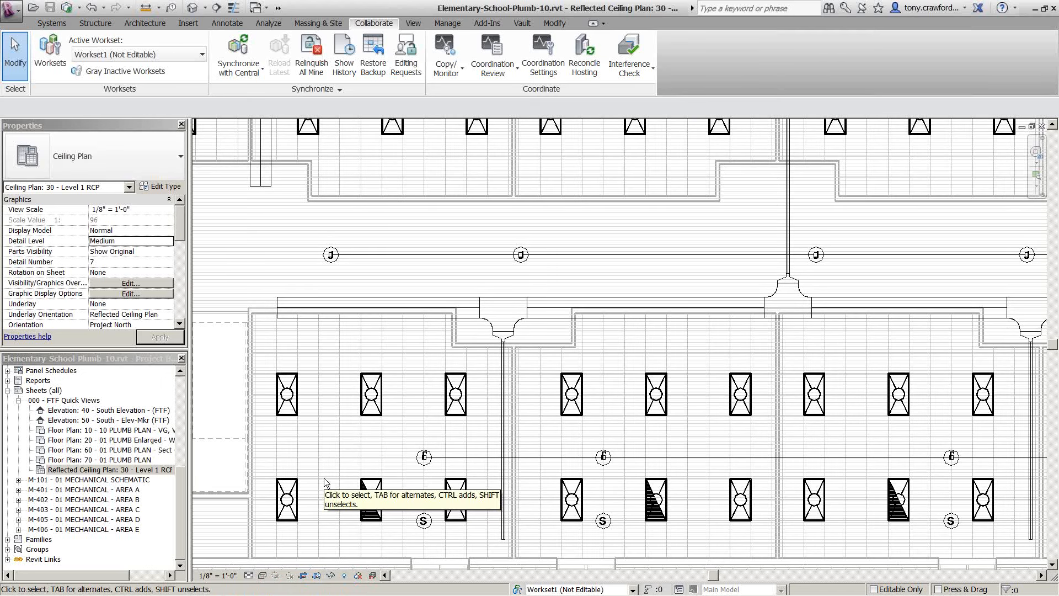
scroll(324, 478, "up", 2)
scroll(324, 480, "up", 3)
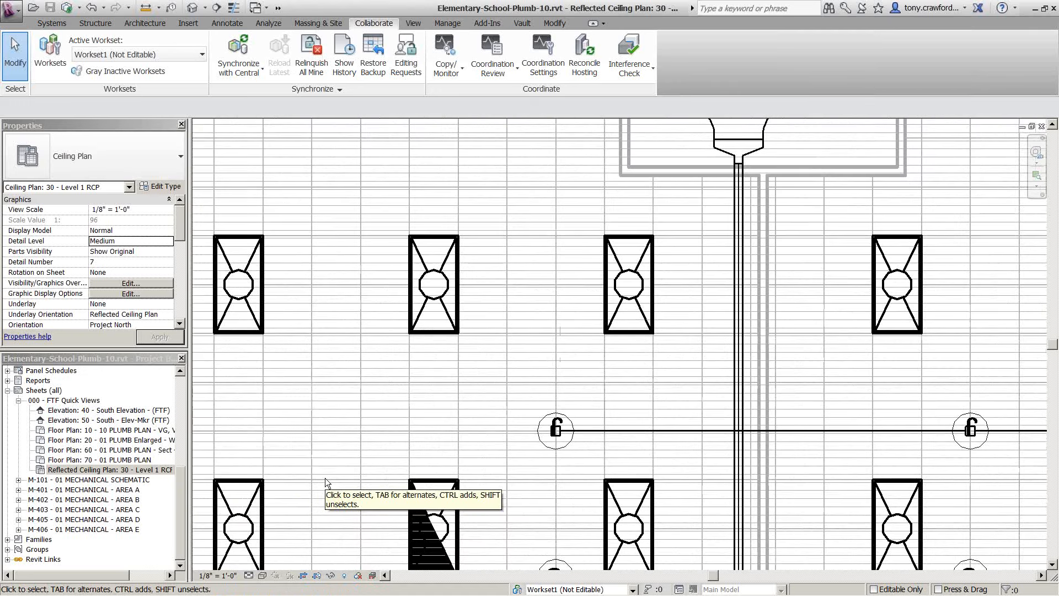
scroll(325, 478, "up", 2)
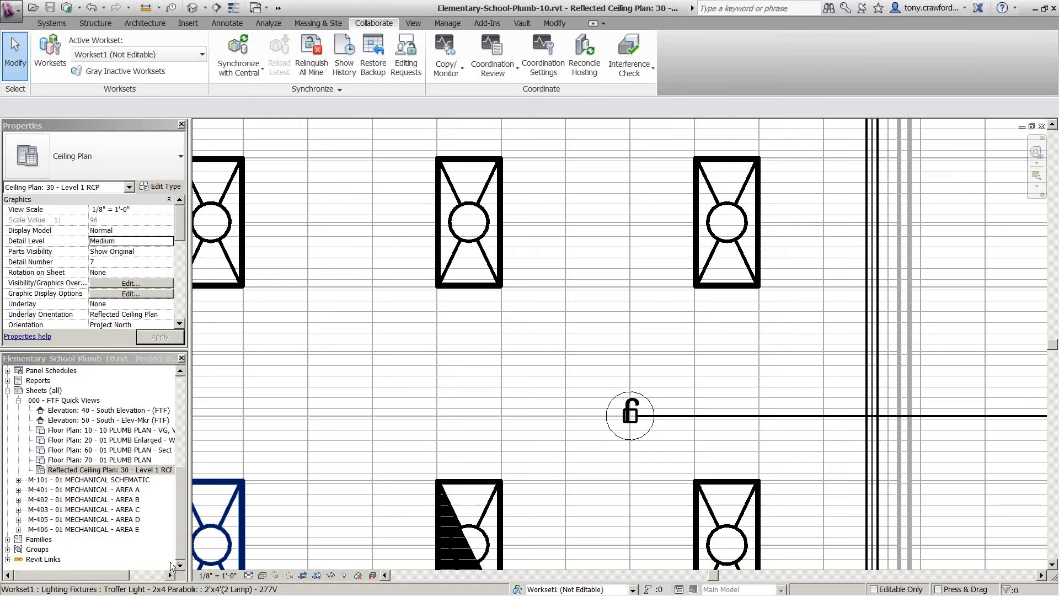
left_click(263, 576)
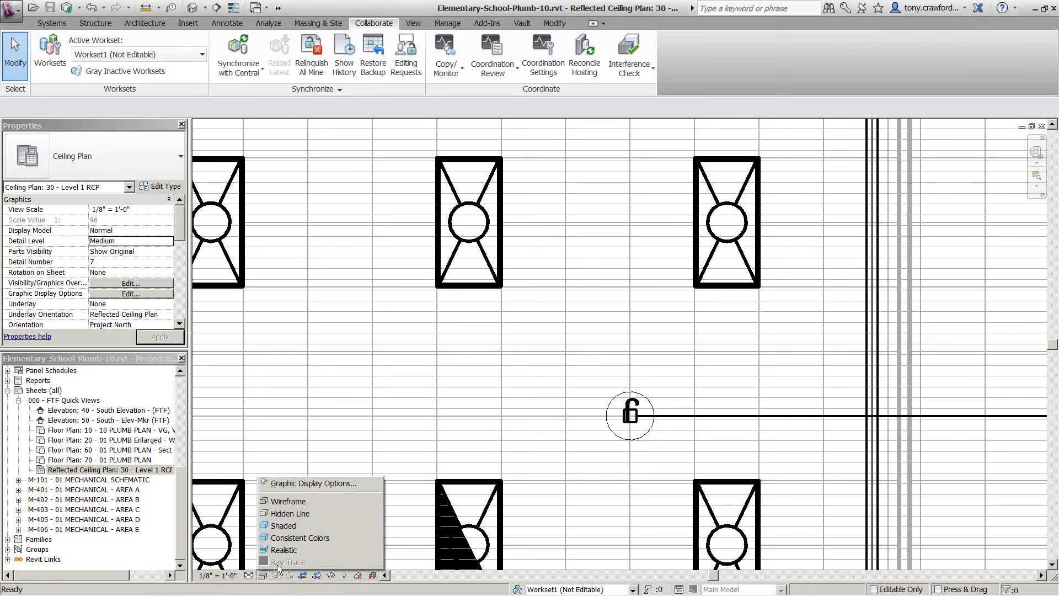
left_click(294, 513)
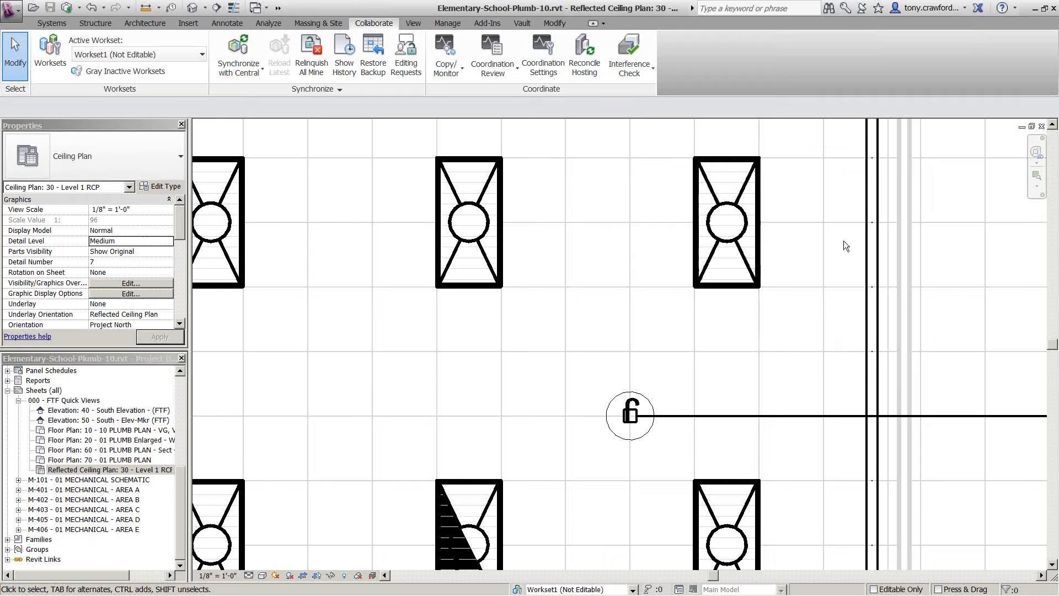
Switch to the presentation to review the Other Issues & Solutions slide, and return to Revit
key("alt+Tab")
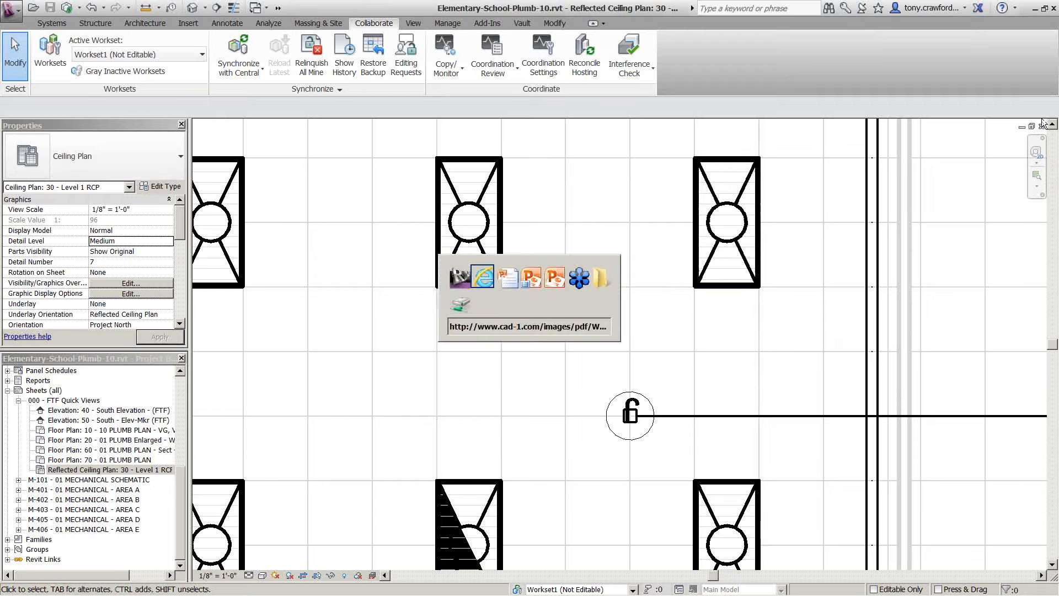
key("alt+Tab")
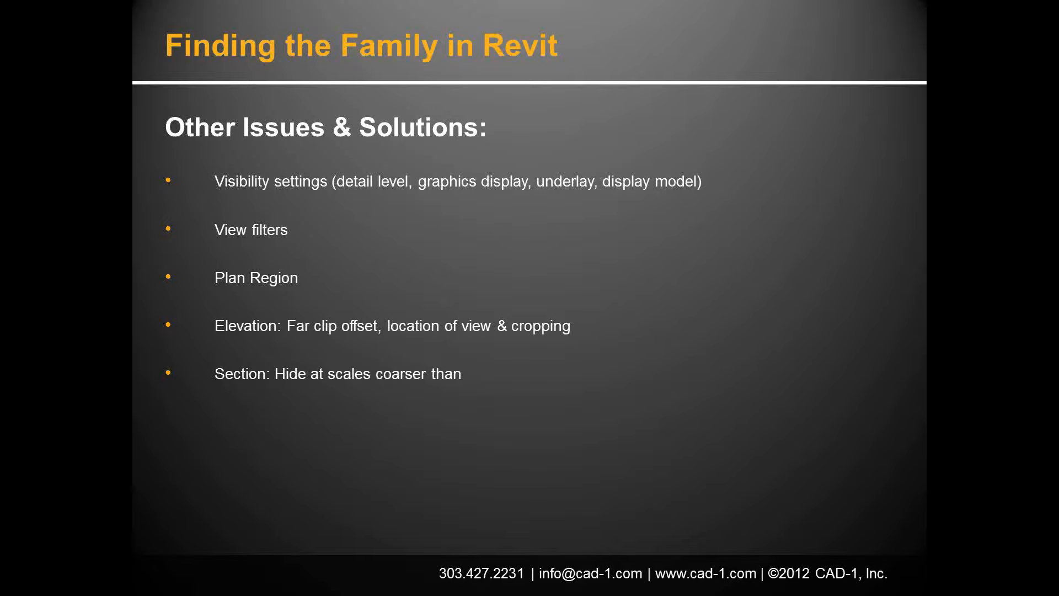
key("alt+Tab")
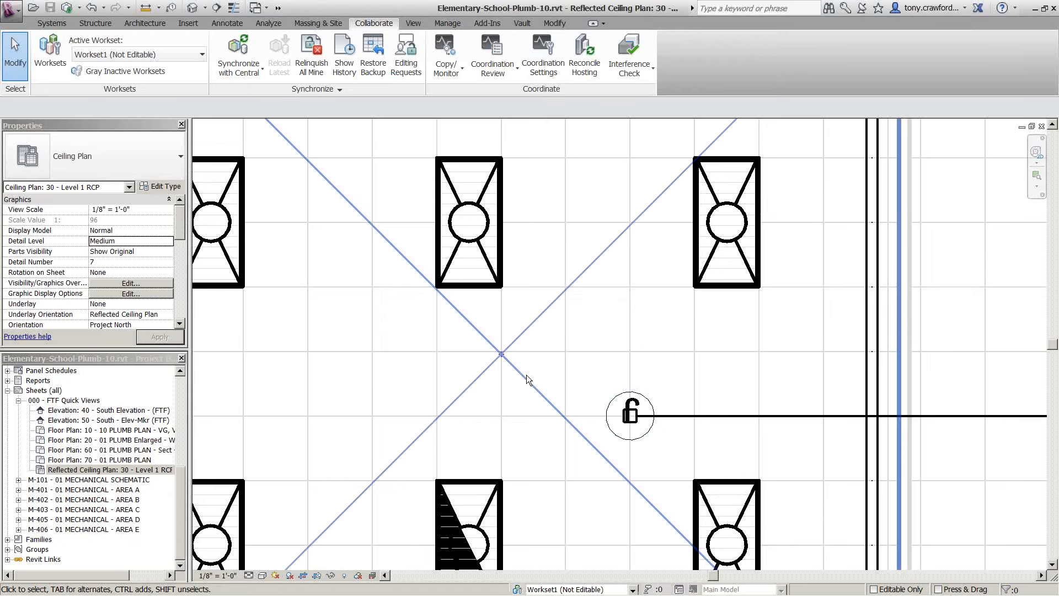
scroll(525, 371, "down", 4)
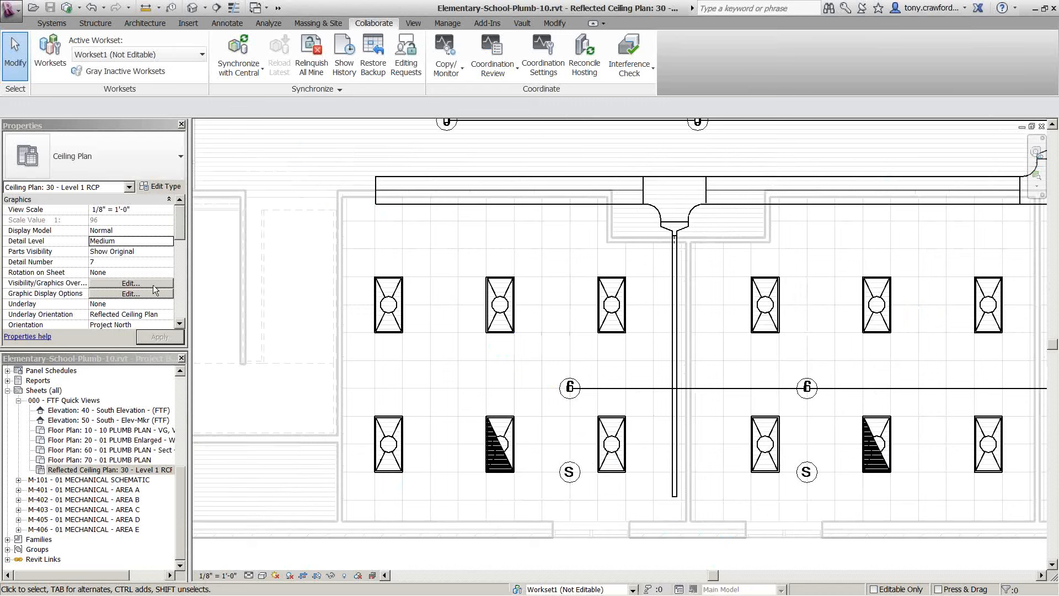
left_click(153, 284)
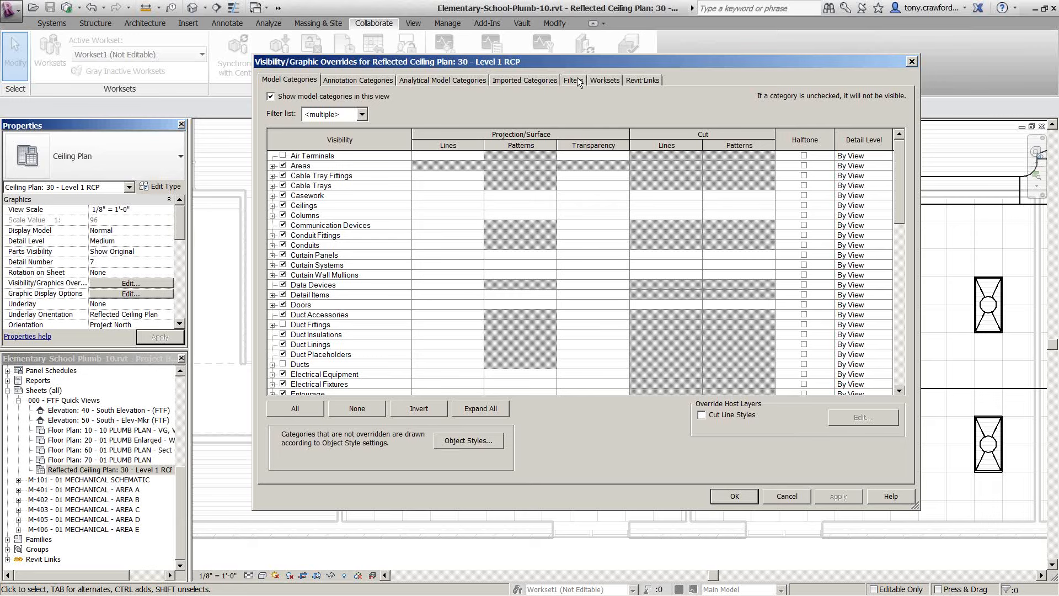
left_click(790, 496)
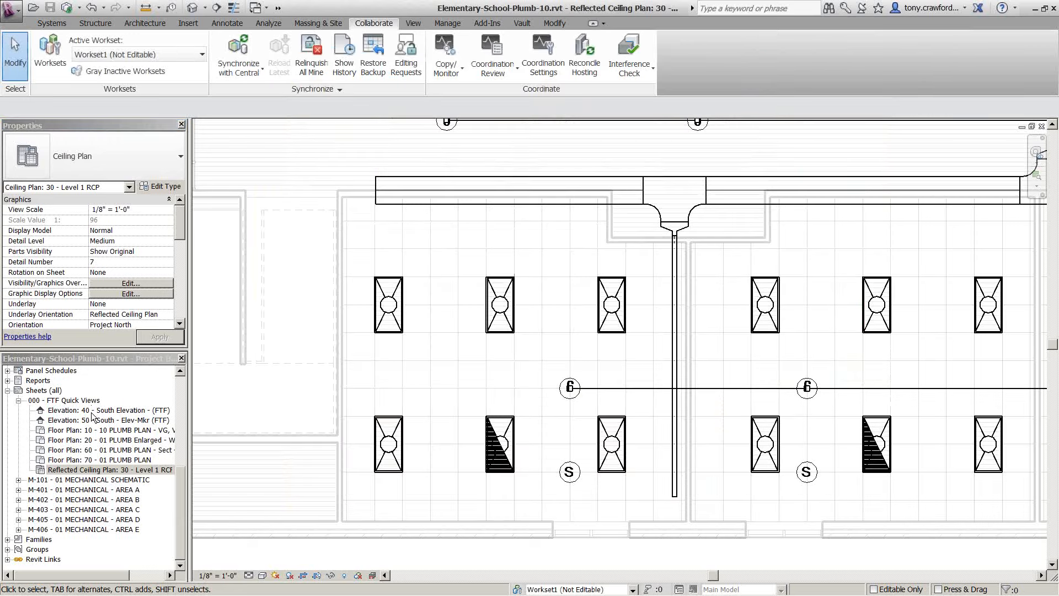
Open the 40 - South Elevation view and the 60 - 01 PLUMB PLAN floor plan to look over their contents
left_click(93, 413)
double_click(93, 413)
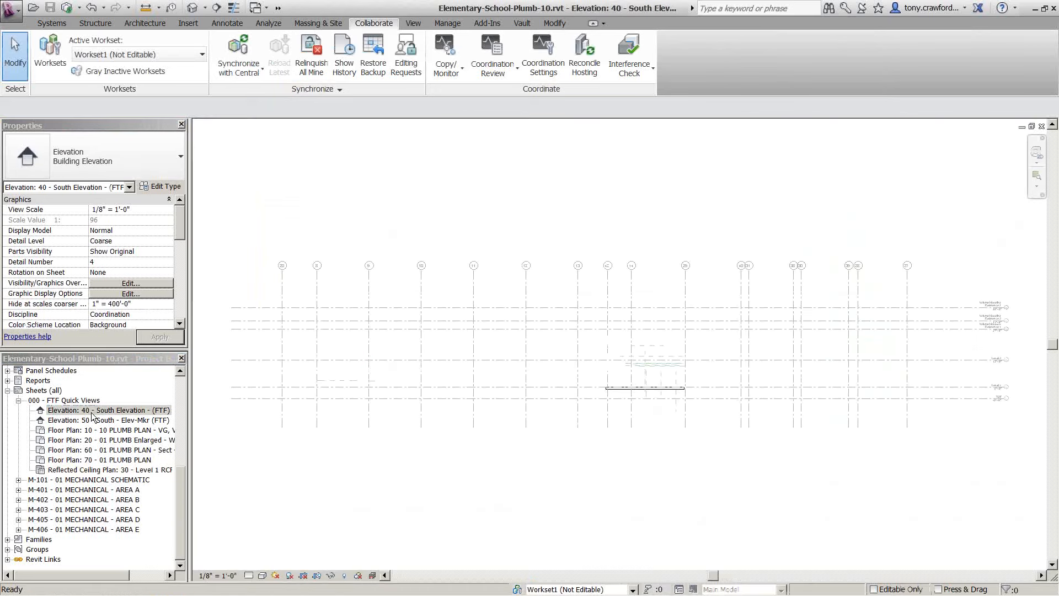
left_click(130, 449)
double_click(130, 450)
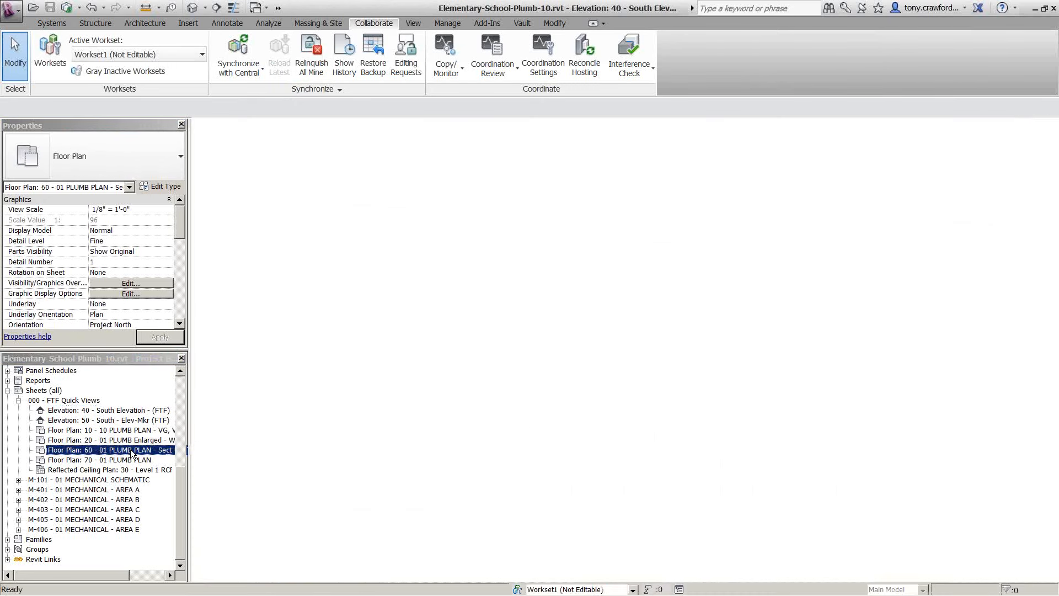
scroll(505, 331, "down", 3)
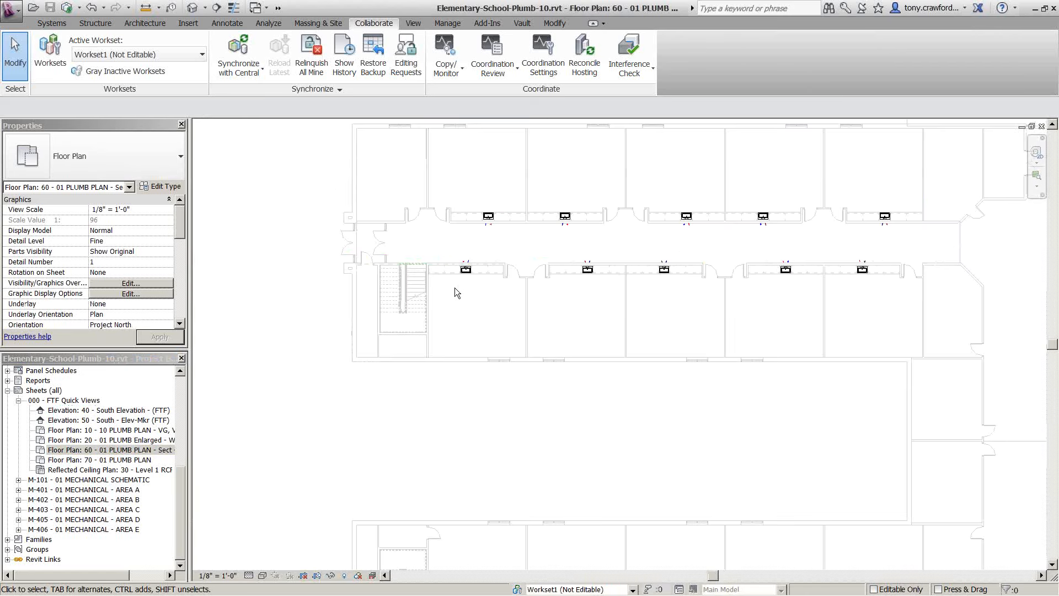
middle_click_drag(754, 327, 418, 307)
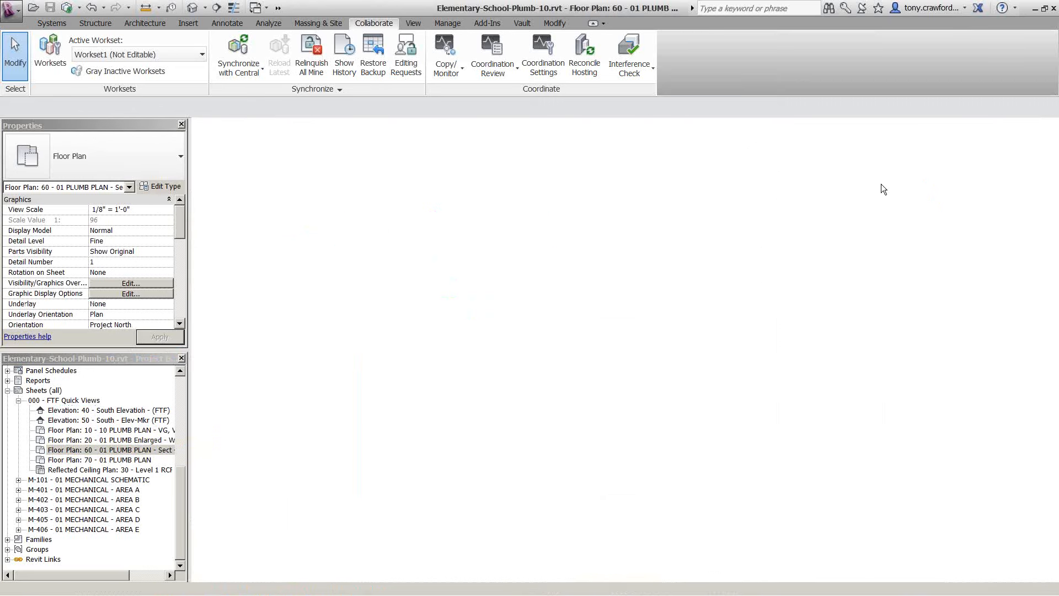
Compare the 10 - 10 PLUMB PLAN with the 60 - 01 PLUMB PLAN and examine the latter's toilet room fixtures
key("ctrl+Tab")
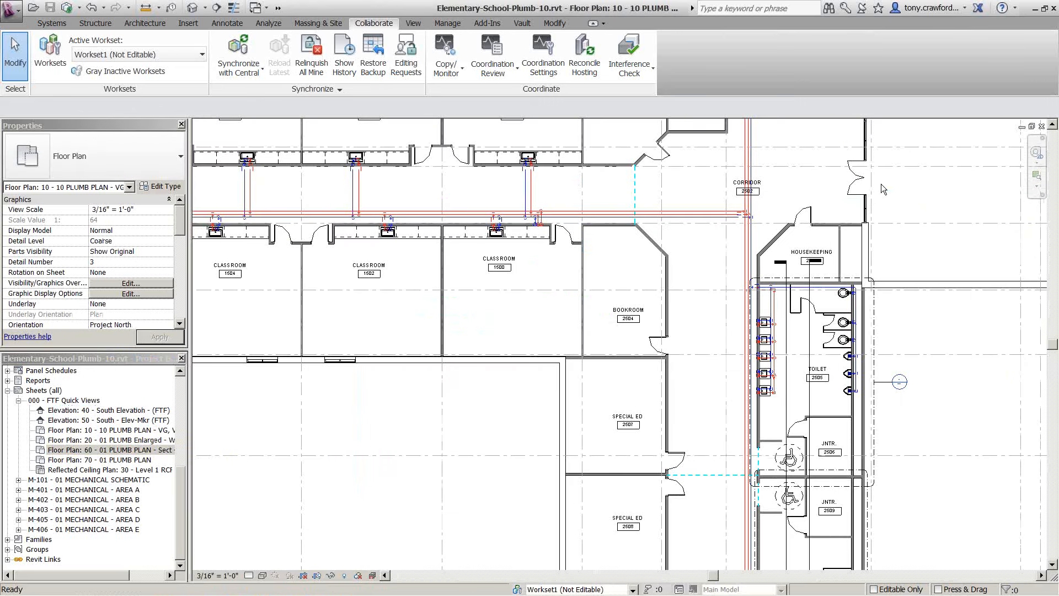
key("ctrl+Tab")
key("ctrl+Tab")
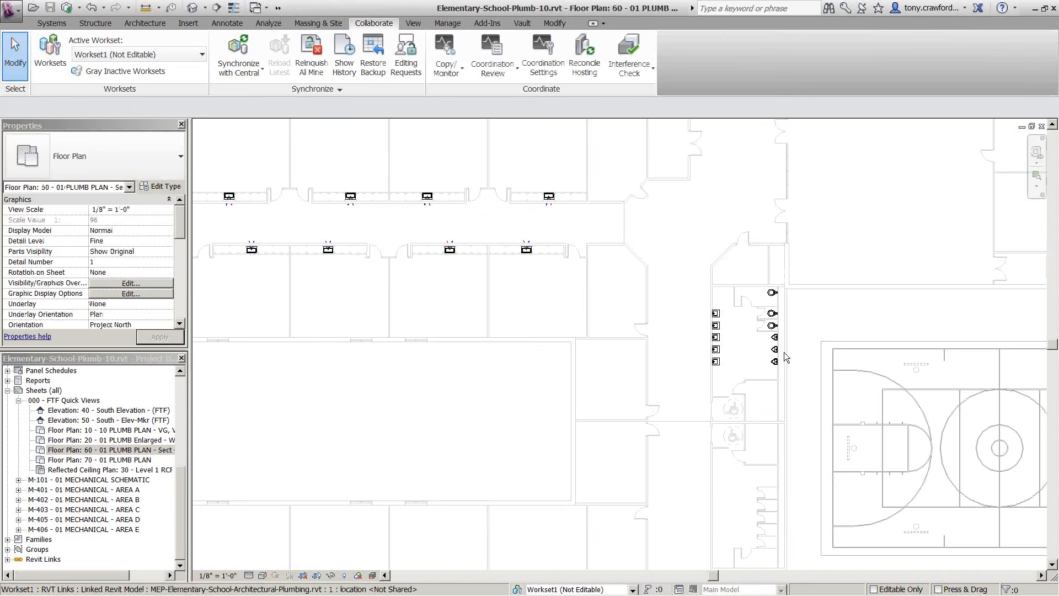
scroll(786, 358, "up", 5)
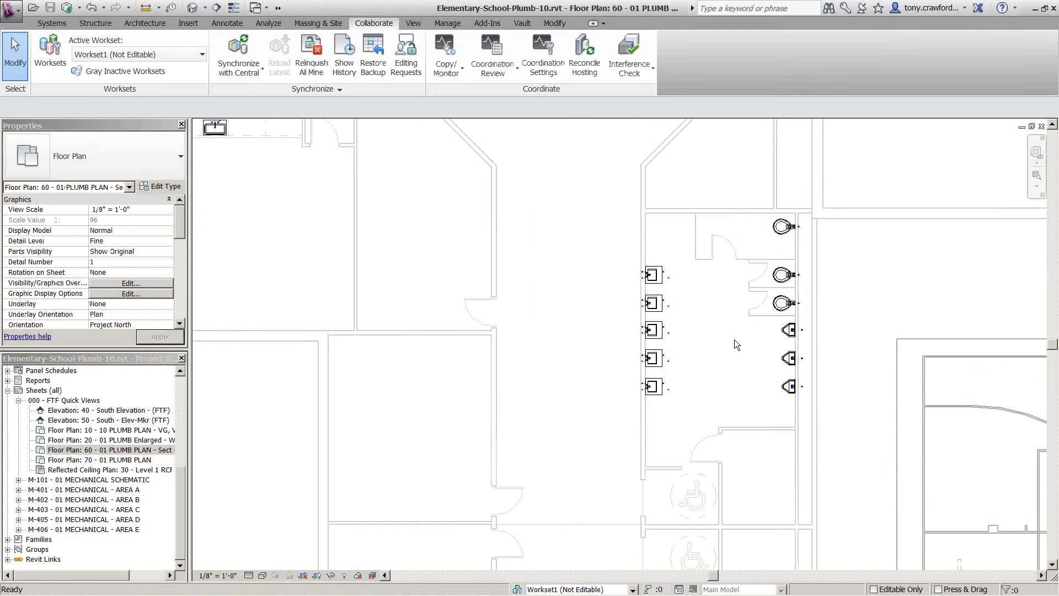
Look through the open plan views and open the 40 - 01 PLUMBING Enlarged - M floor plan to examine the toilet room
key("ctrl+Tab")
key("ctrl+Tab")
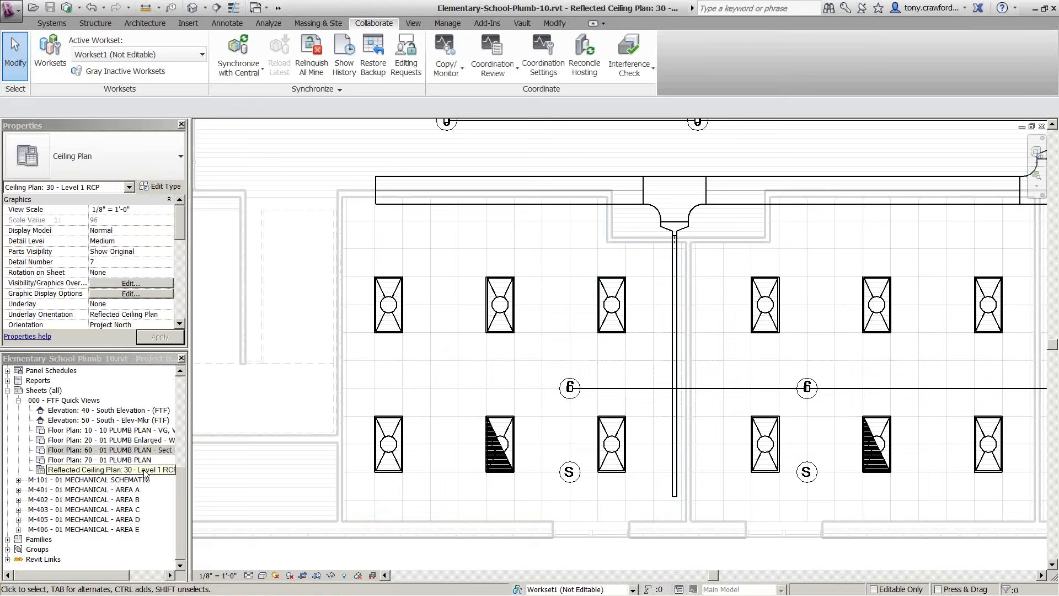
double_click(157, 442)
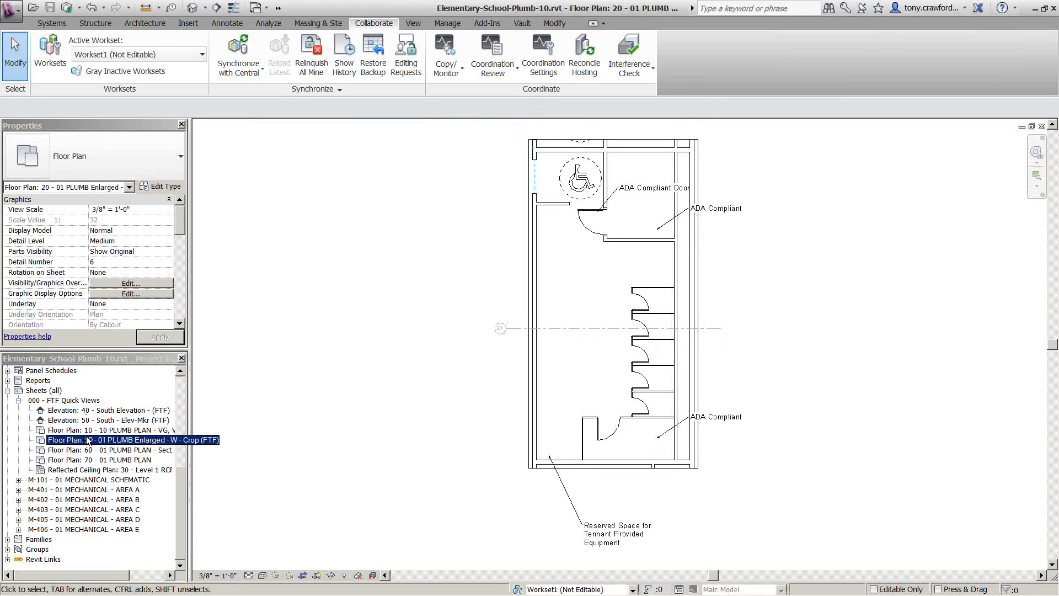
left_click(180, 395)
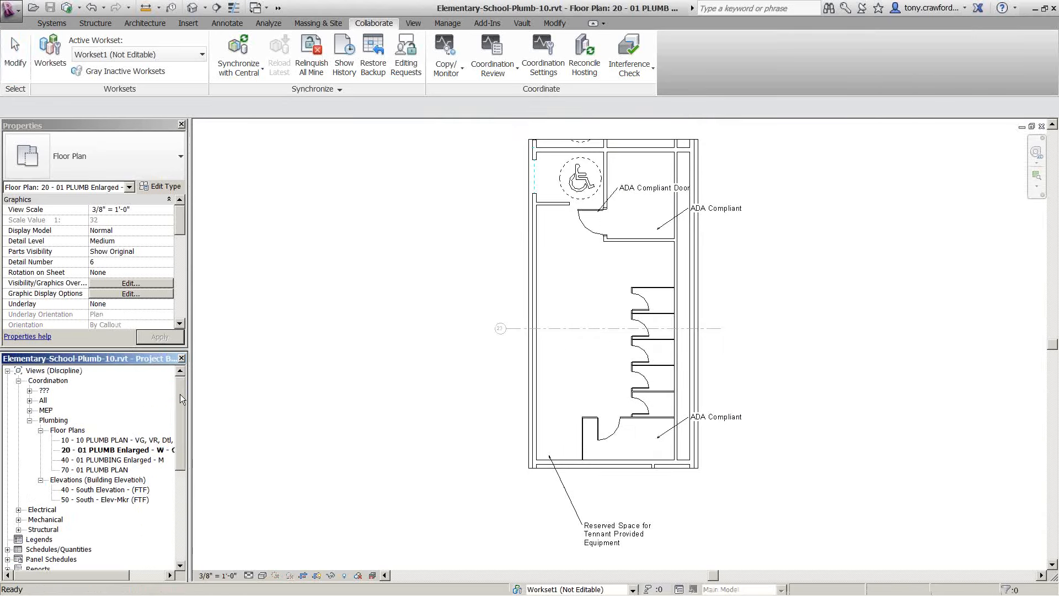
double_click(133, 460)
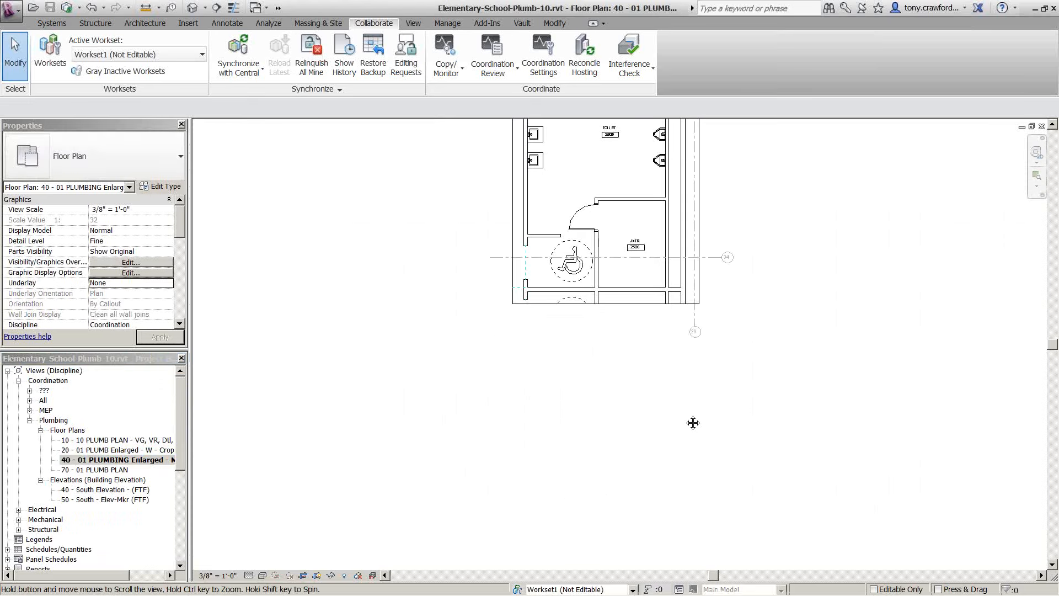
middle_click_drag(744, 316, 773, 436)
scroll(734, 242, "up", 2)
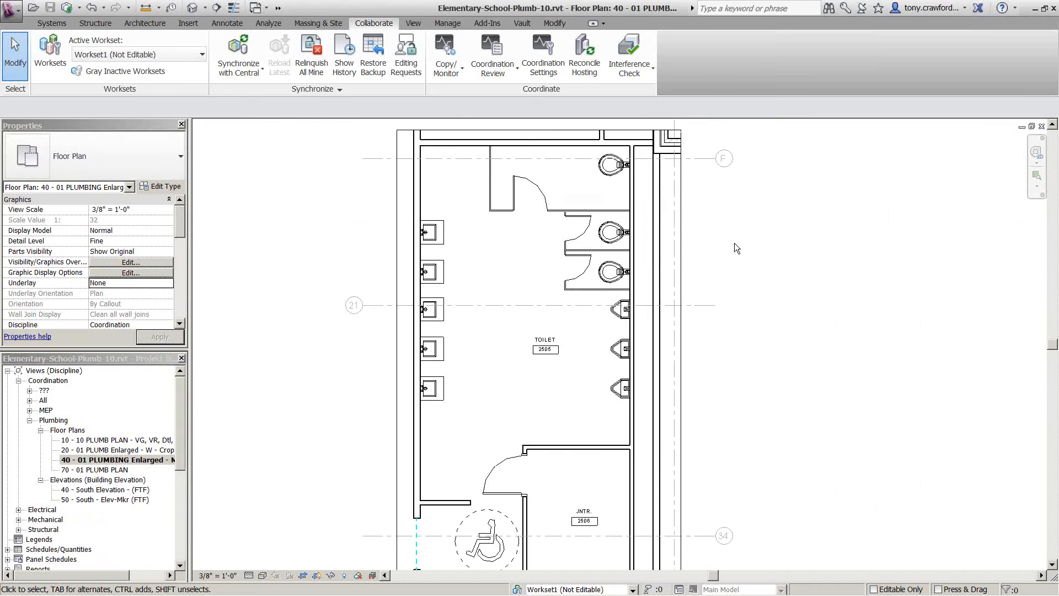
scroll(735, 244, "up", 1)
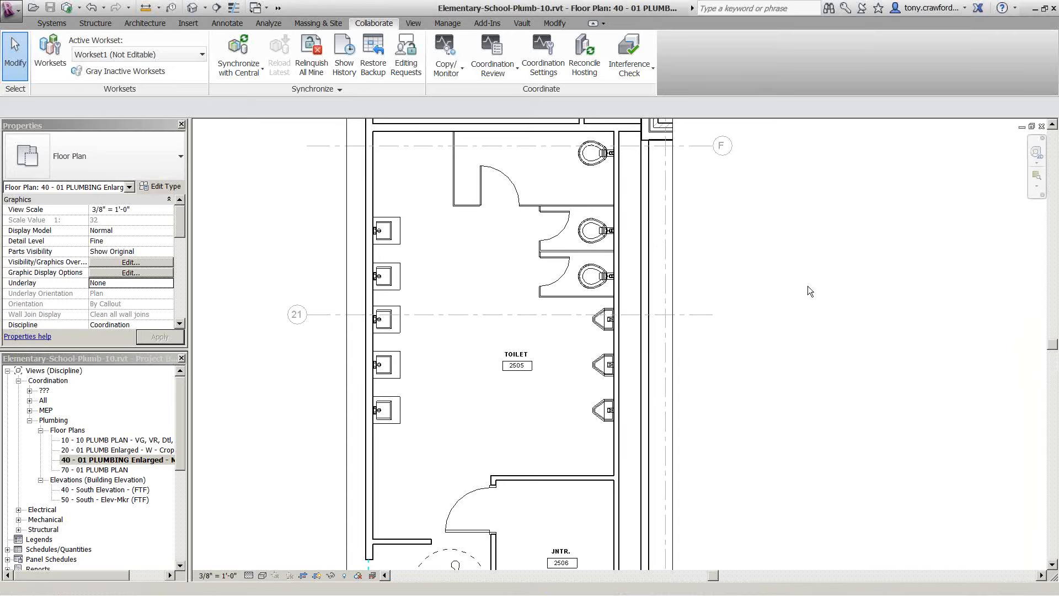
In the enlarged plan's view filters, turn on visibility for Domestic Cold Water and Domestic Hot Water and turn off Hydronic
key("v")
key("g")
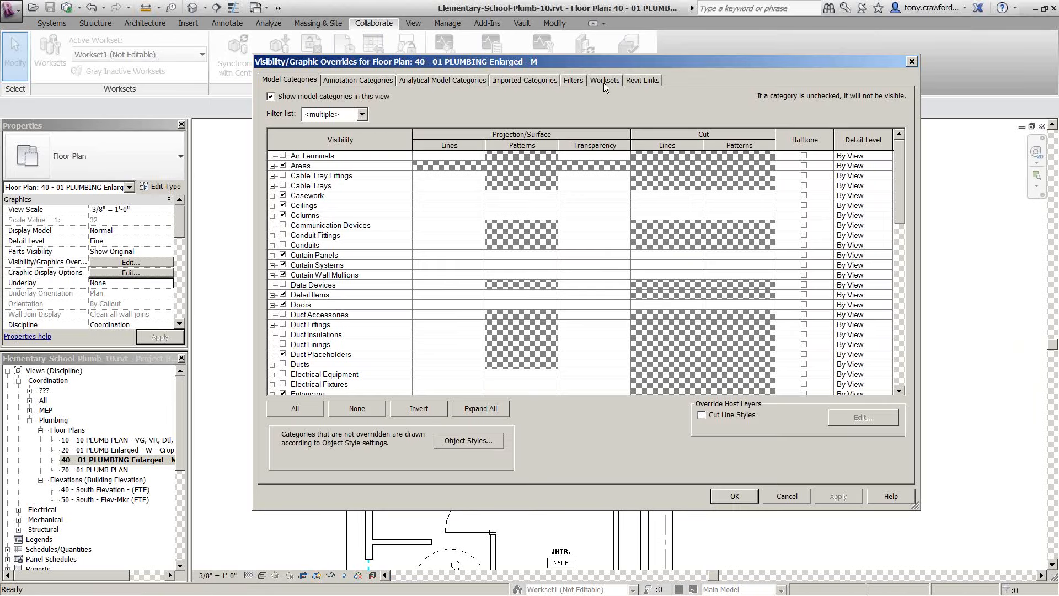
left_click(574, 81)
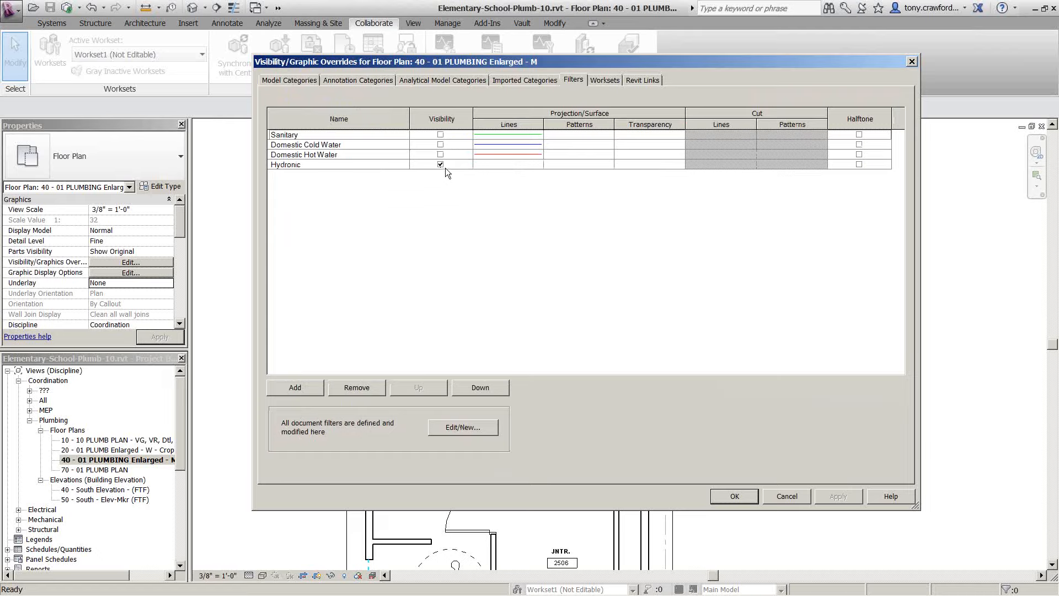
left_click(441, 144)
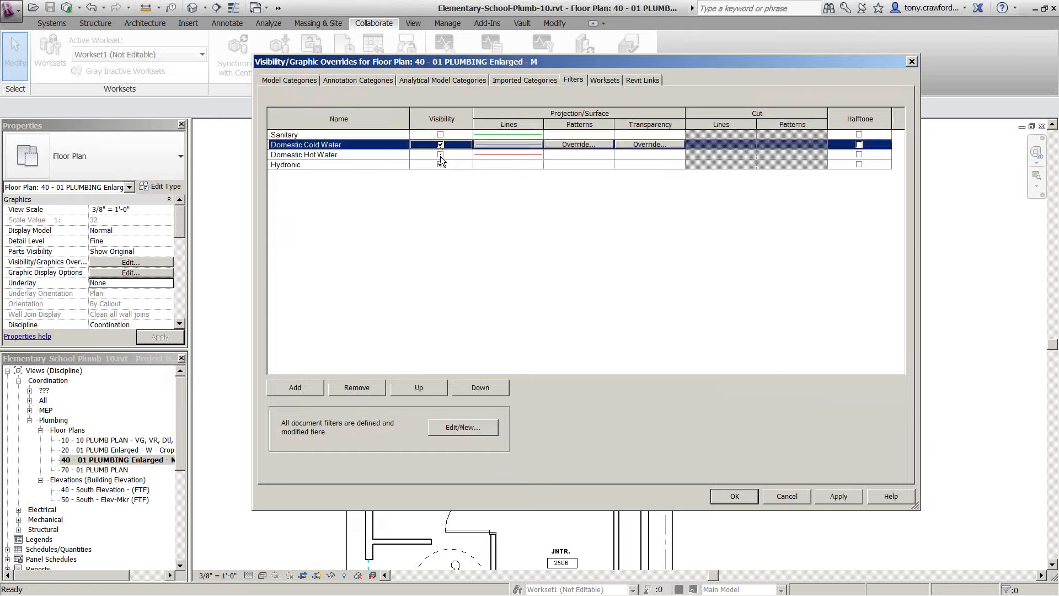
left_click(441, 155)
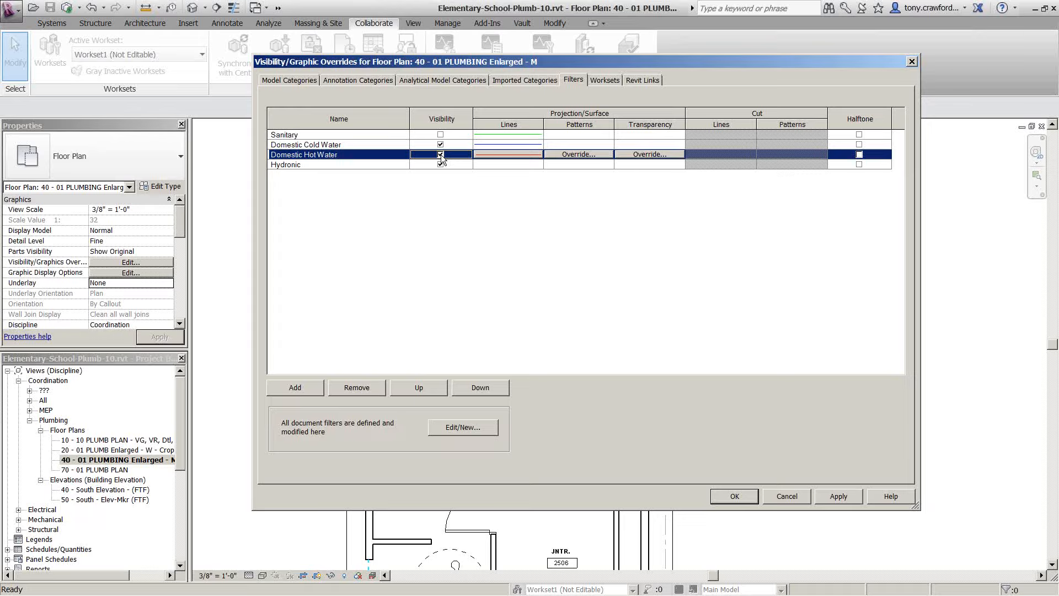
left_click(386, 165)
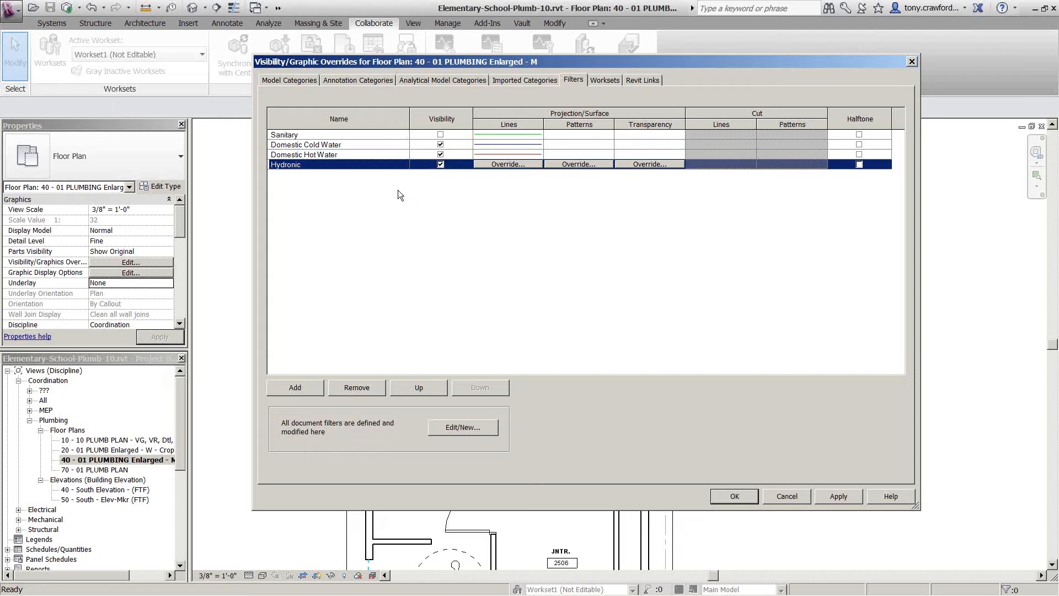
left_click(440, 164)
left_click(734, 497)
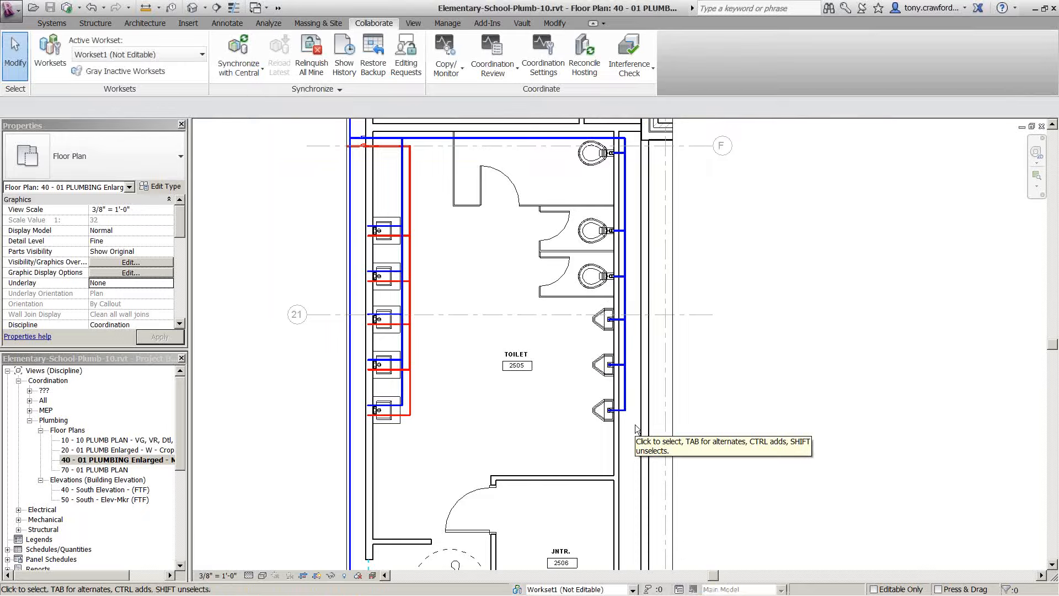
Switch to the presentation to review the Other Issues & Solutions slide, then return to Revit and close the enlarged plumbing plan
key("alt+Tab")
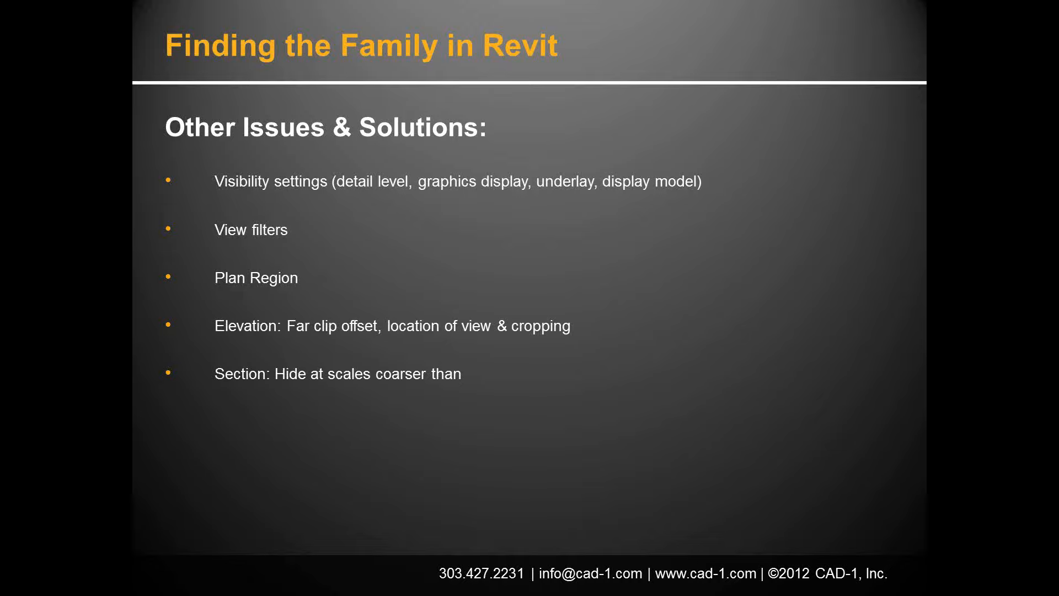
key("alt+Tab")
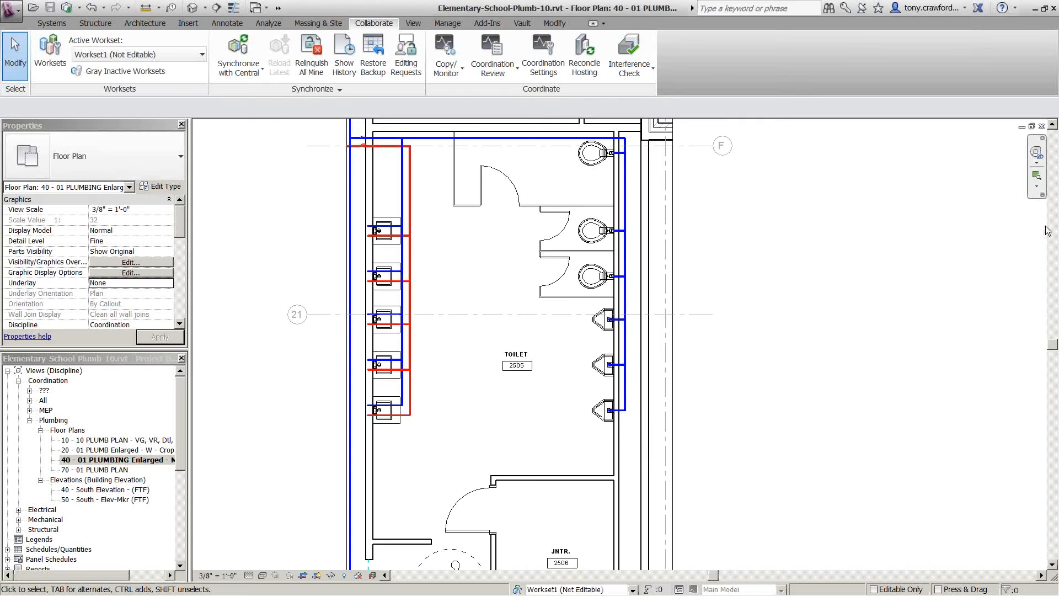
left_click(1042, 126)
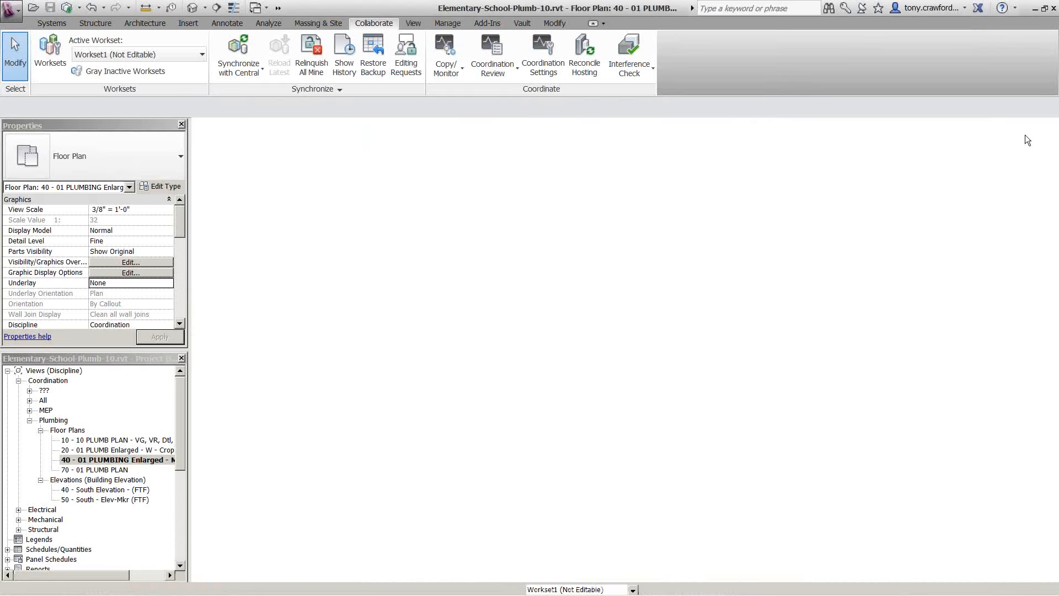
Look over the 10 - 10 PLUMB PLAN and the two enlarged plumbing plans, 20 and 40, one after another
double_click(113, 440)
middle_click_drag(343, 437, 756, 443)
scroll(789, 488, "down", 3)
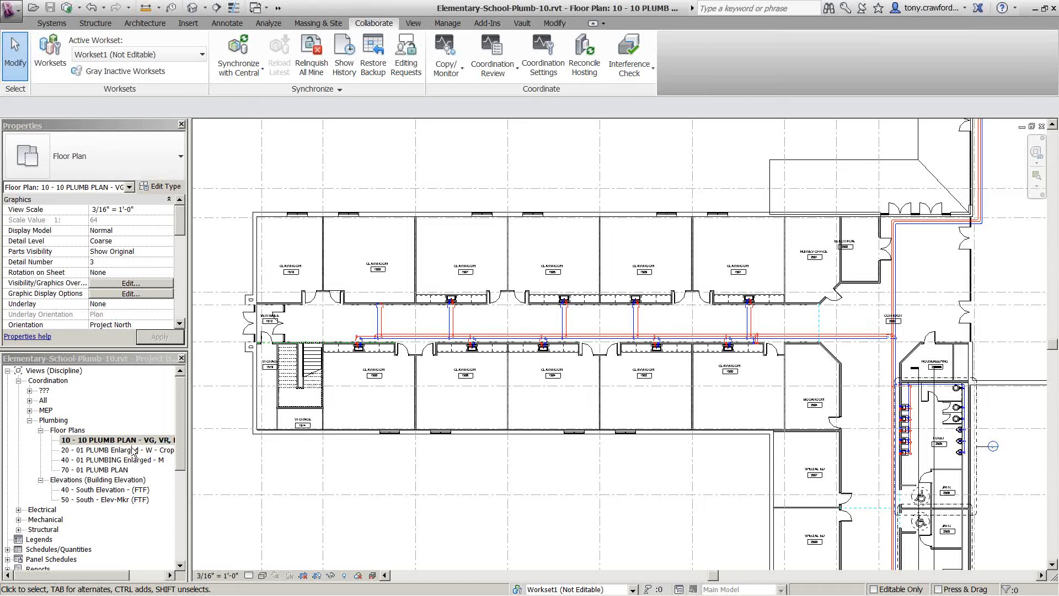
double_click(133, 451)
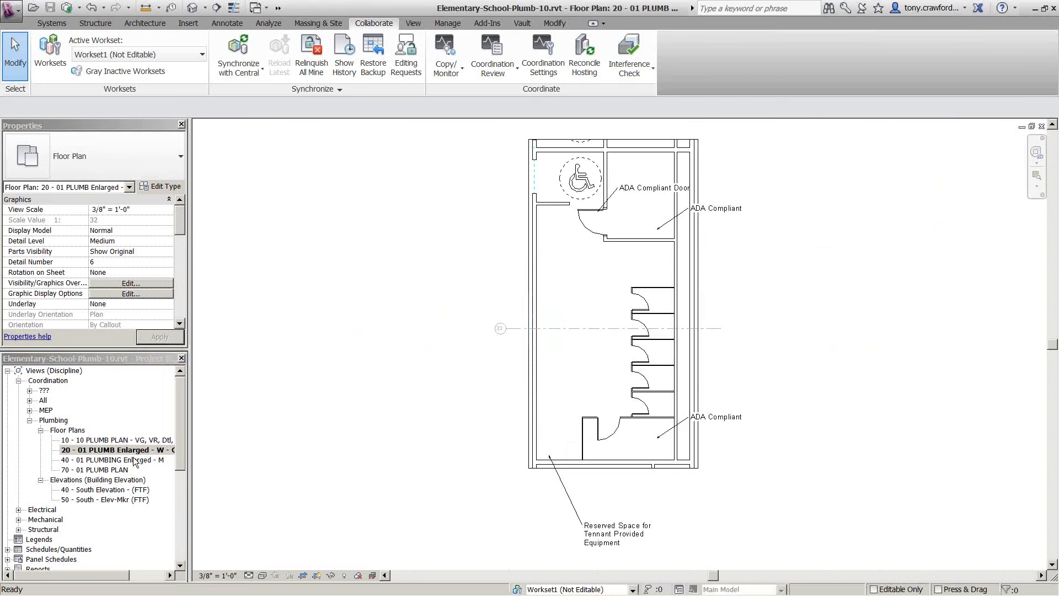
left_click(134, 458)
double_click(133, 459)
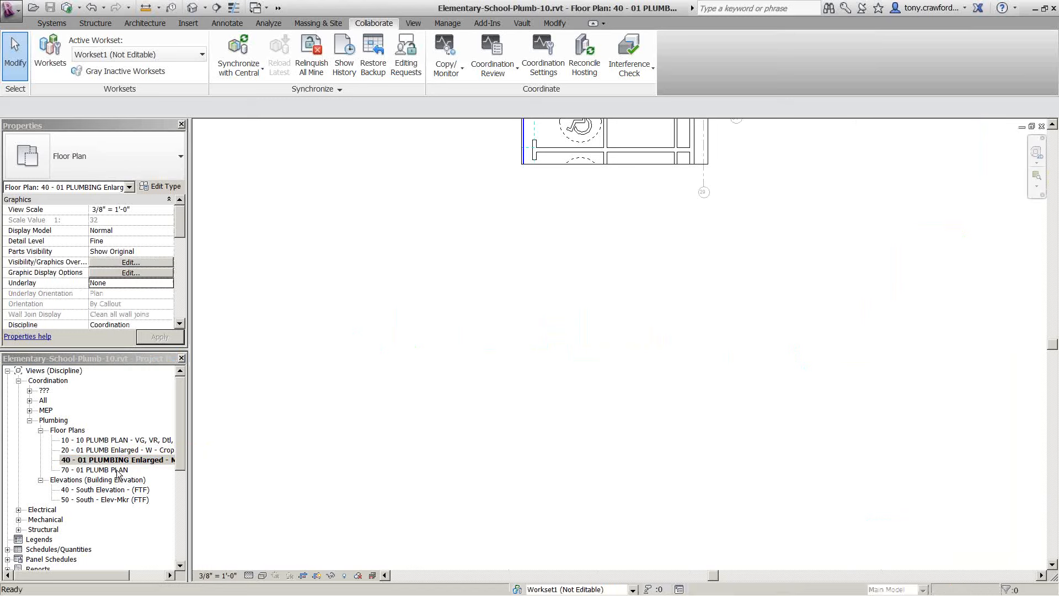
Open the 70 - 01 PLUMB PLAN floor plan and select a classroom sink on the north side of the upper corridor
left_click(132, 470)
double_click(132, 470)
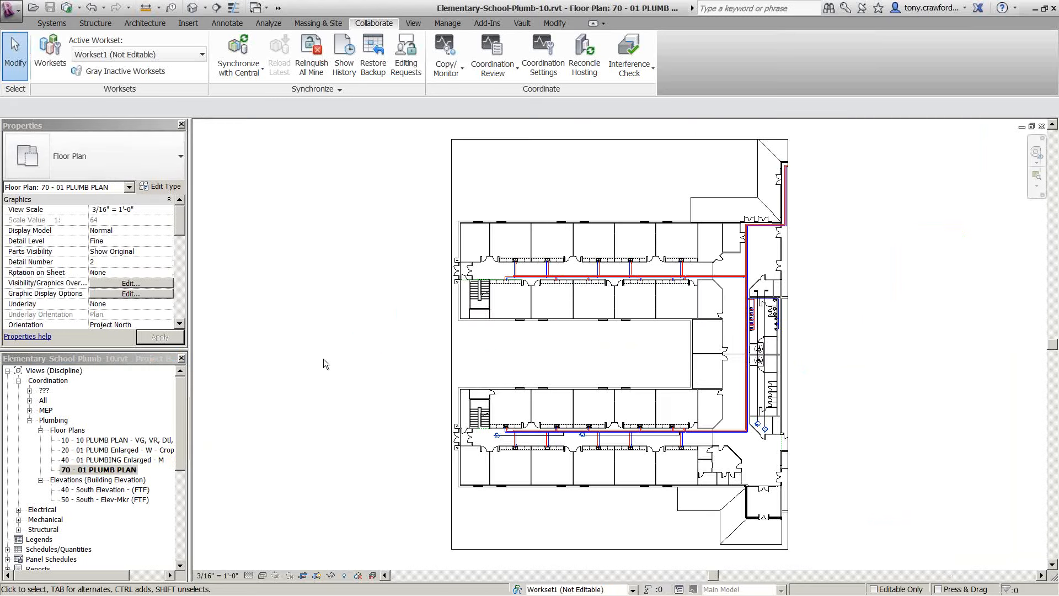
scroll(599, 233, "up", 5)
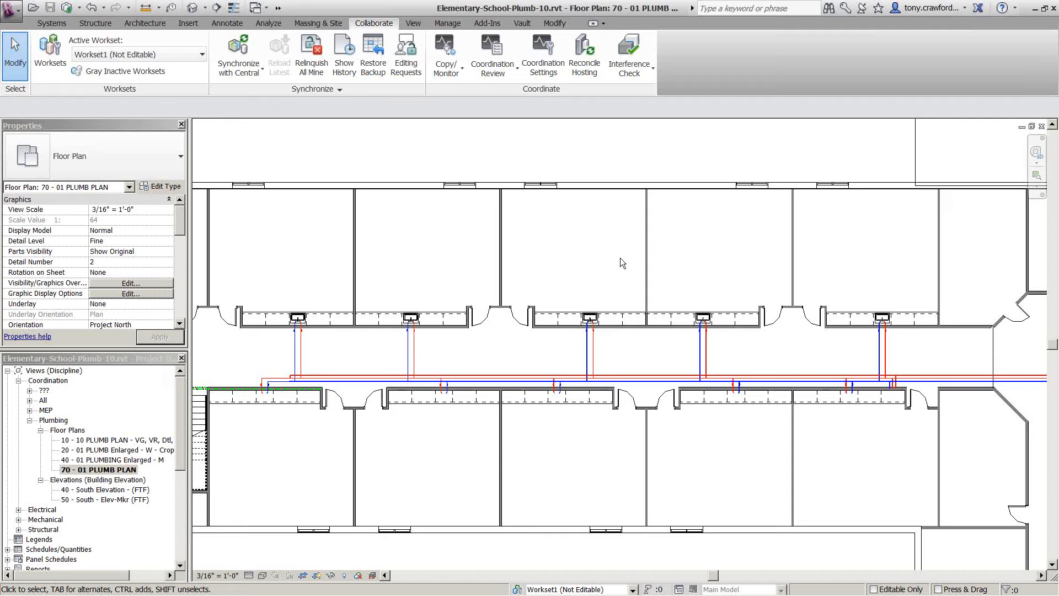
left_click(599, 313)
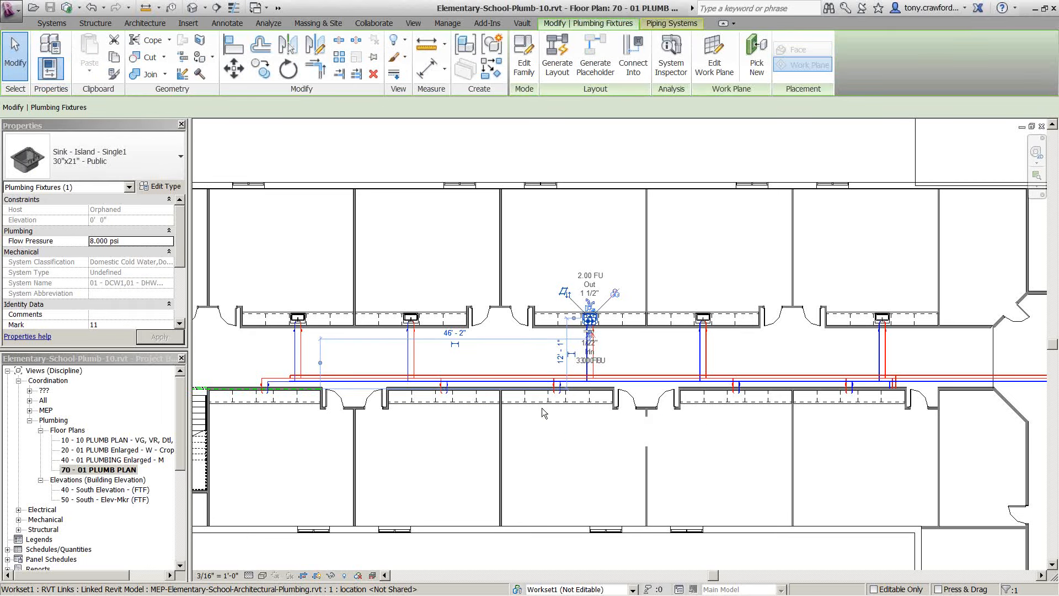
Reveal the hidden elements of the 70 - 01 PLUMB PLAN to examine them, and return to the normal display
left_click(343, 576)
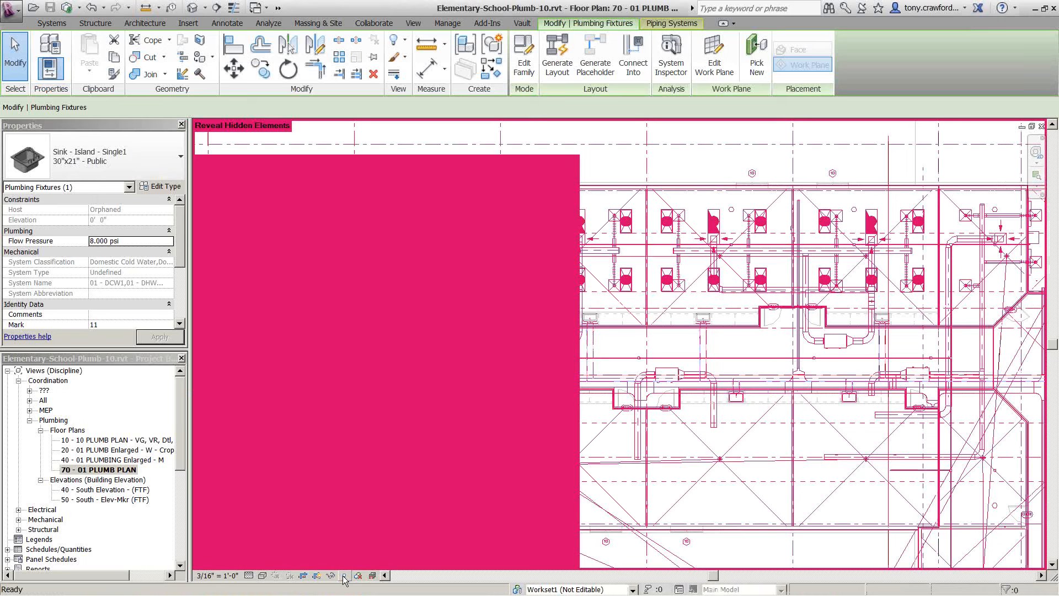
scroll(743, 420, "down", 1)
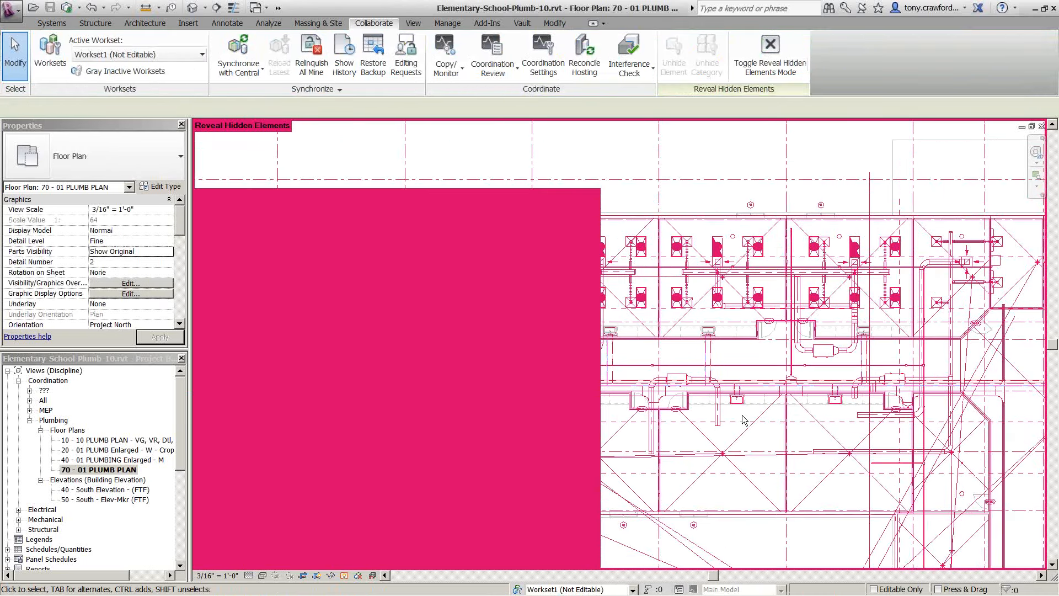
scroll(742, 420, "down", 1)
middle_click_drag(744, 458, 730, 381)
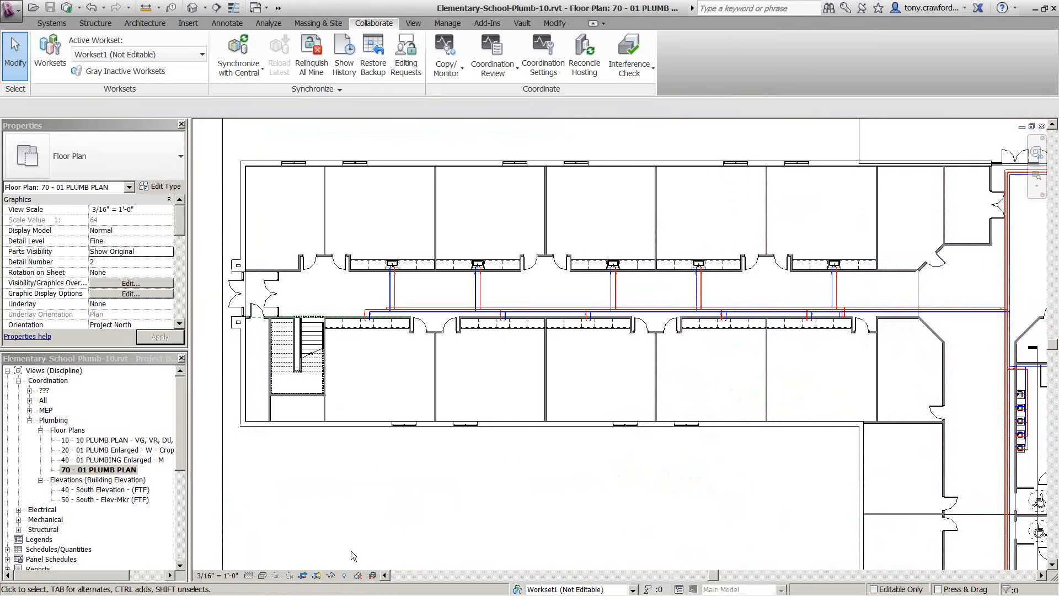
Reveal the hidden elements, unhide the category of the plan region over the classrooms south of the corridor, and leave the reveal mode
left_click(344, 575)
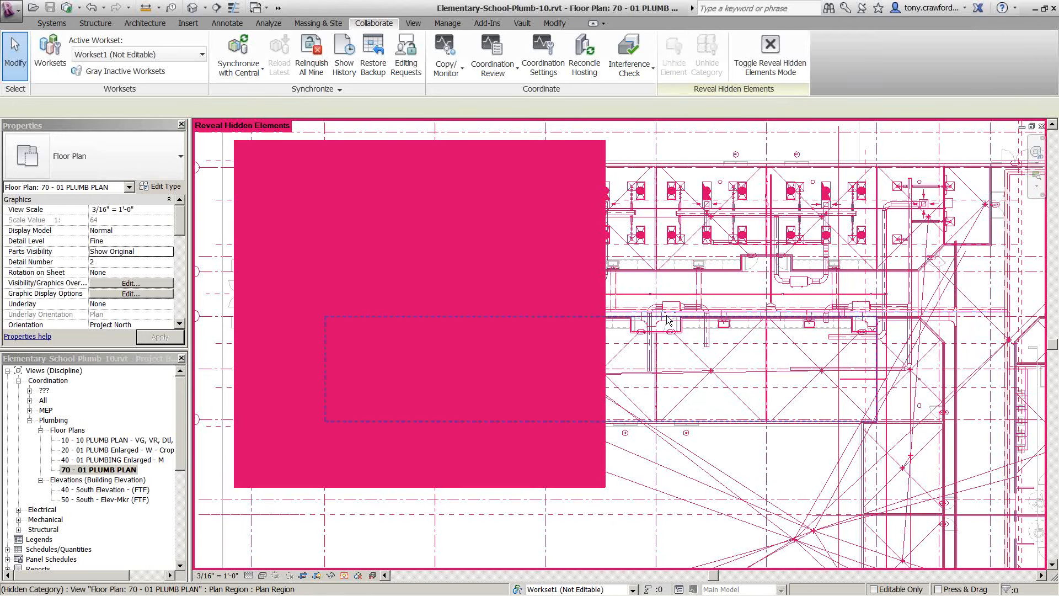
scroll(667, 317, "up", 5)
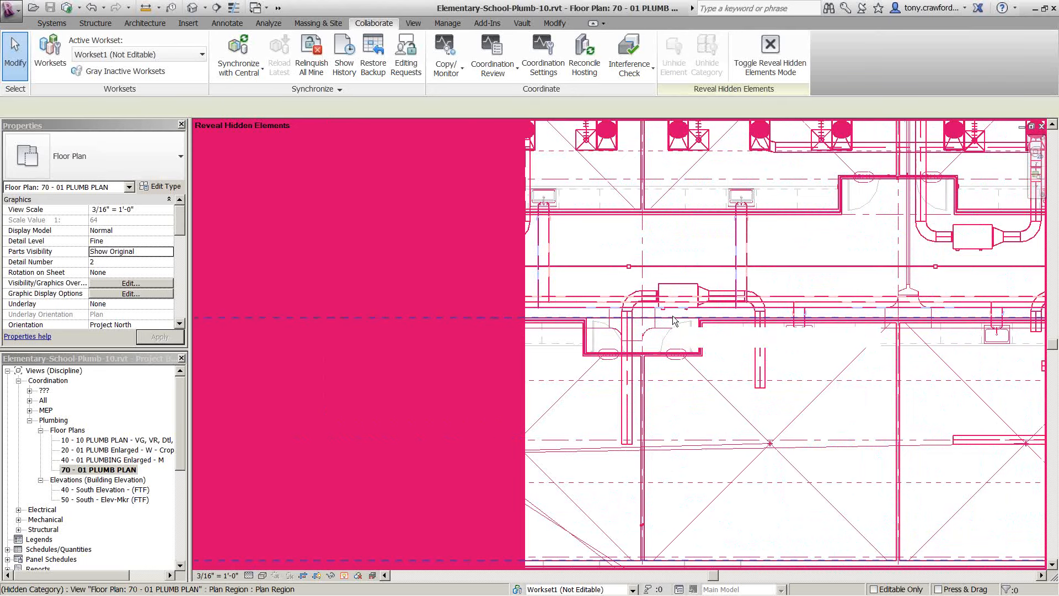
left_click(672, 319)
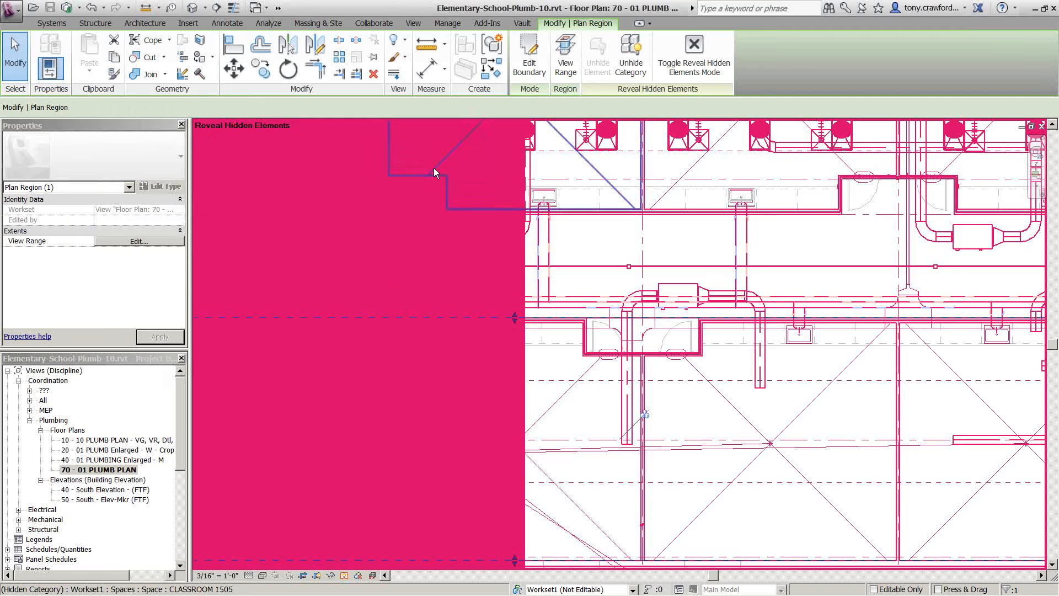
left_click(625, 65)
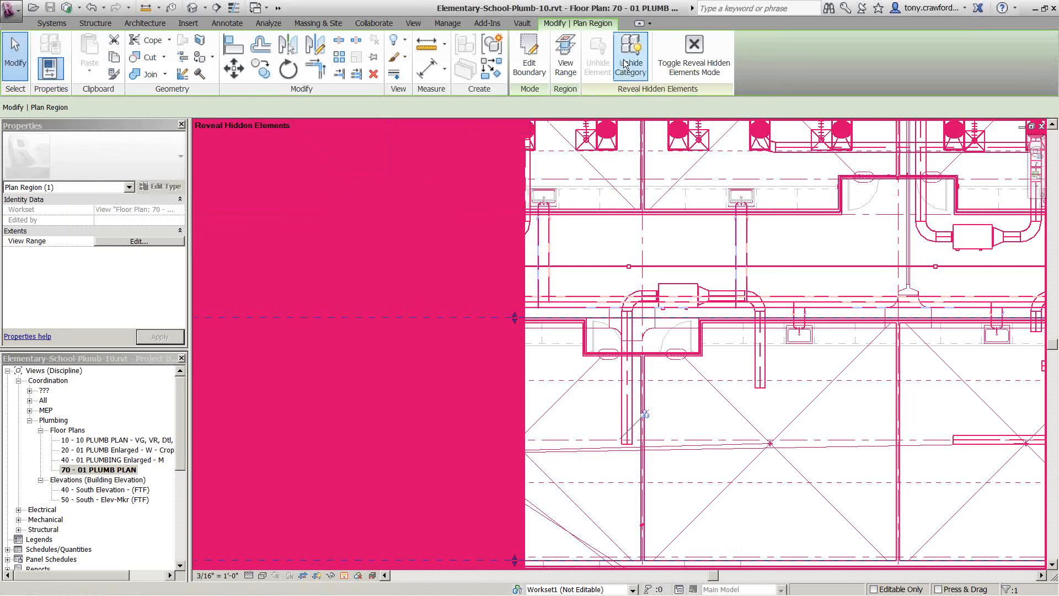
left_click(683, 51)
key("Escape")
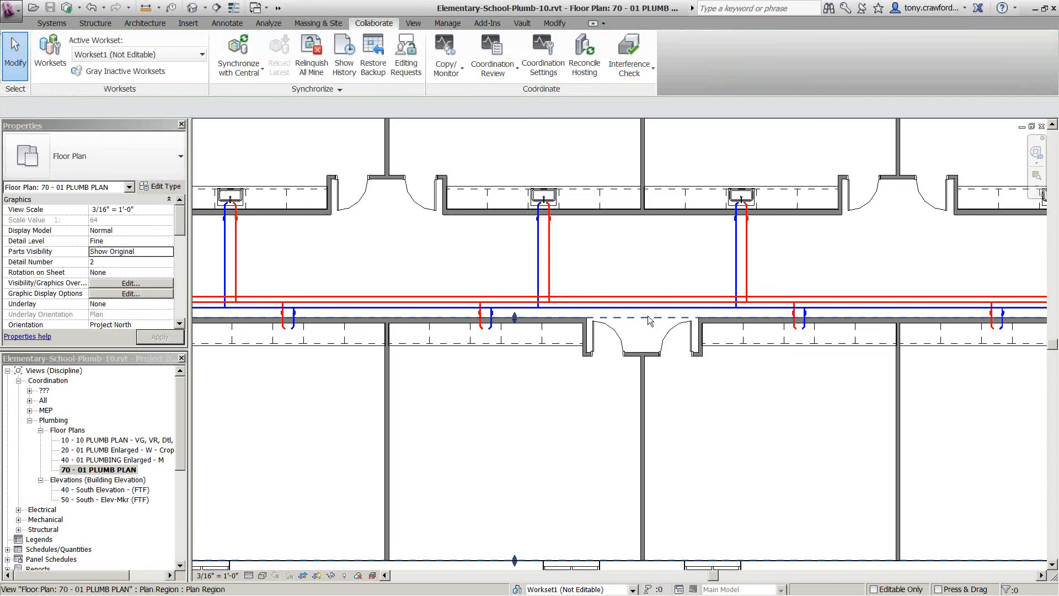
Select the plan region over the classrooms south of the upper corridor to examine its extents
left_click(648, 316)
scroll(669, 276, "down", 3)
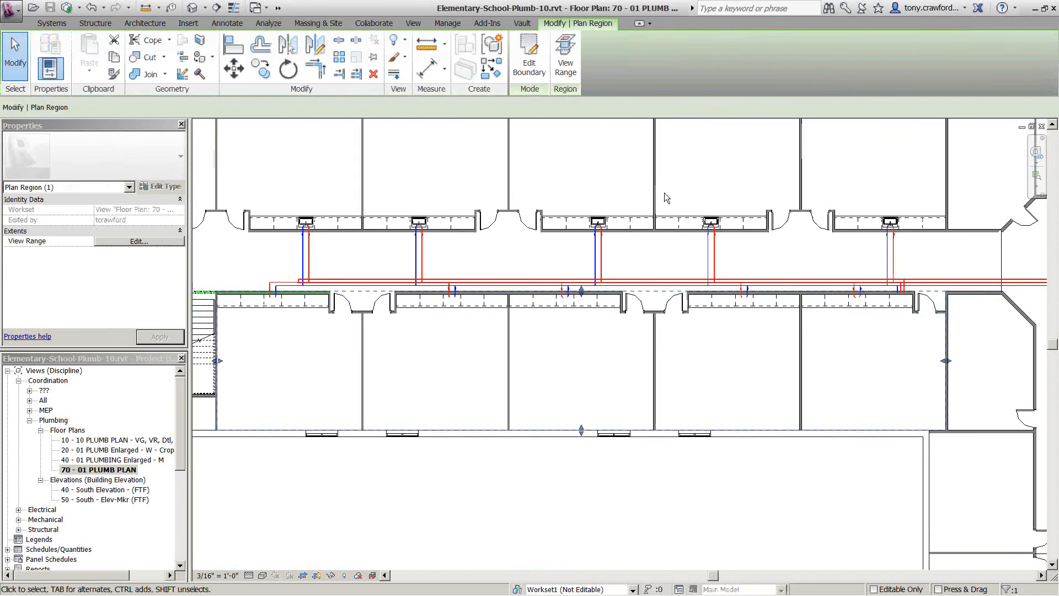
scroll(673, 220, "down", 2)
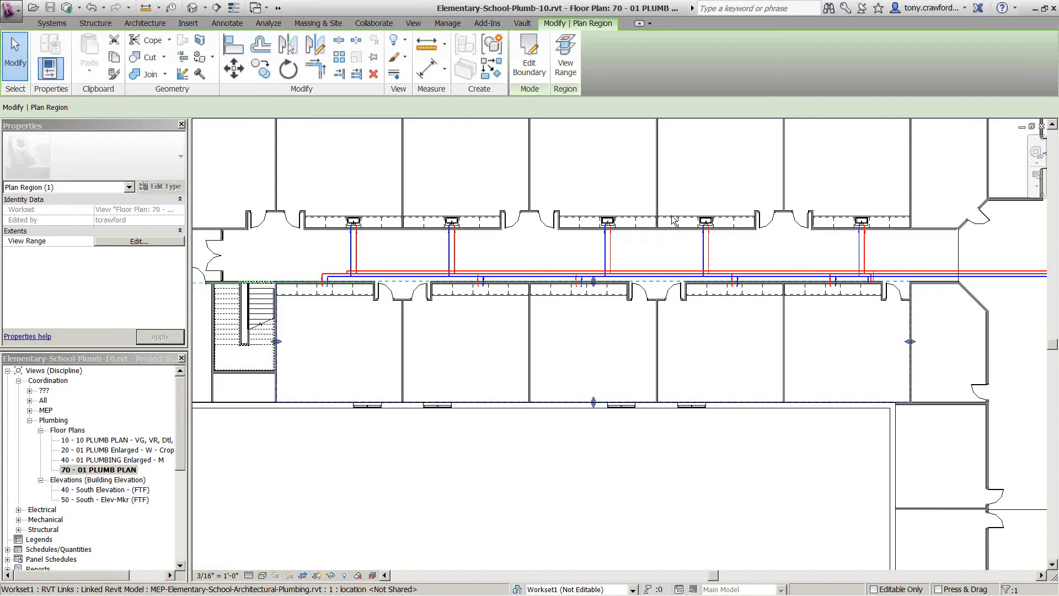
Extend the east edge of the floor plan's crop boundary to include the gymnasium wing
middle_click(463, 362)
middle_click(462, 363)
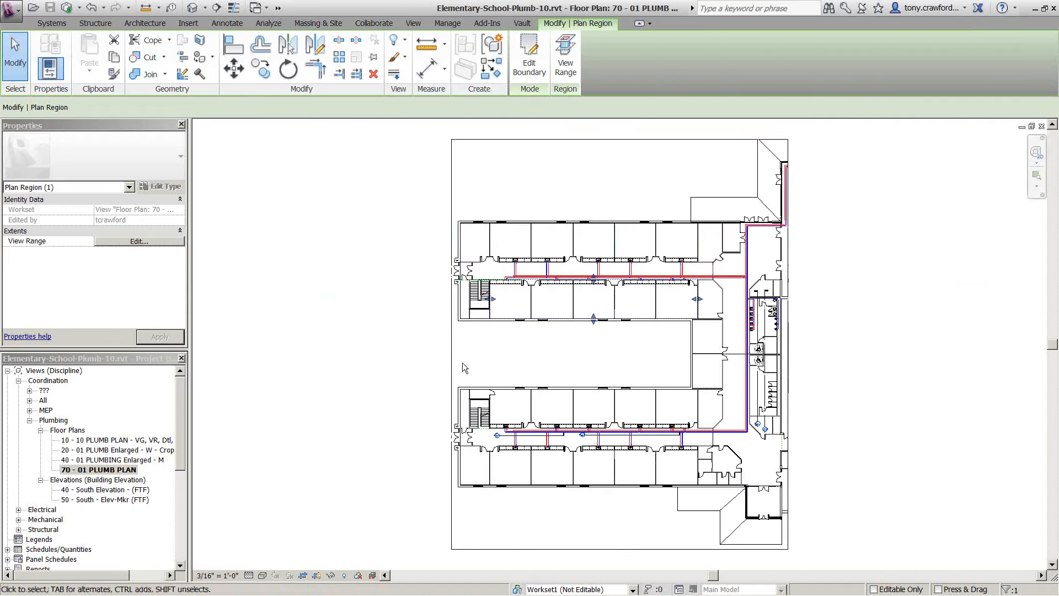
left_click(789, 342)
left_click_drag(790, 342, 1044, 343)
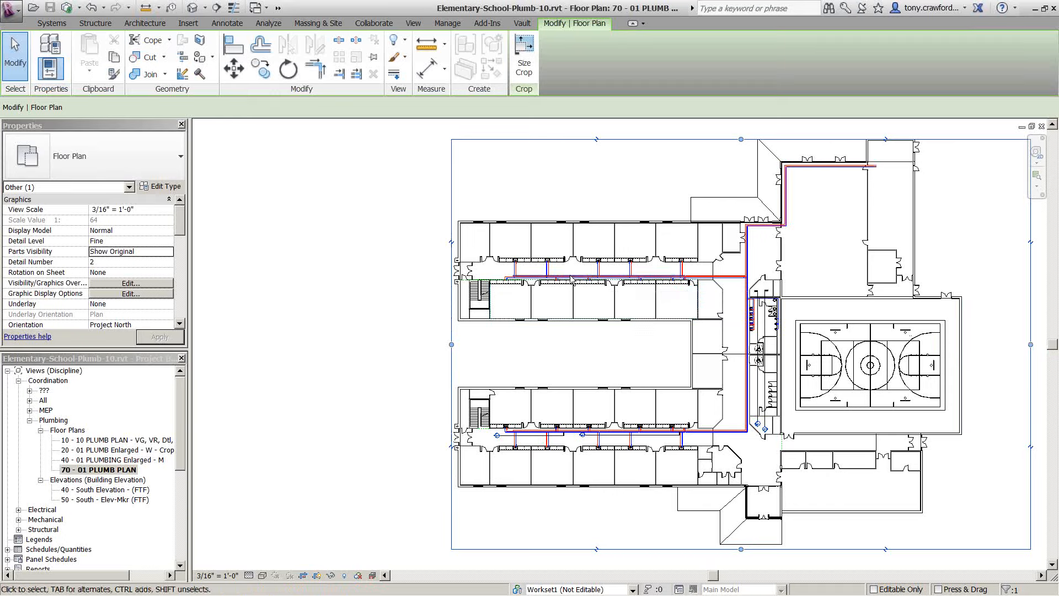
Set the view range of the plan region over the classrooms south of the upper corridor to a 12' top offset and 3' cut plane offset
left_click(604, 277)
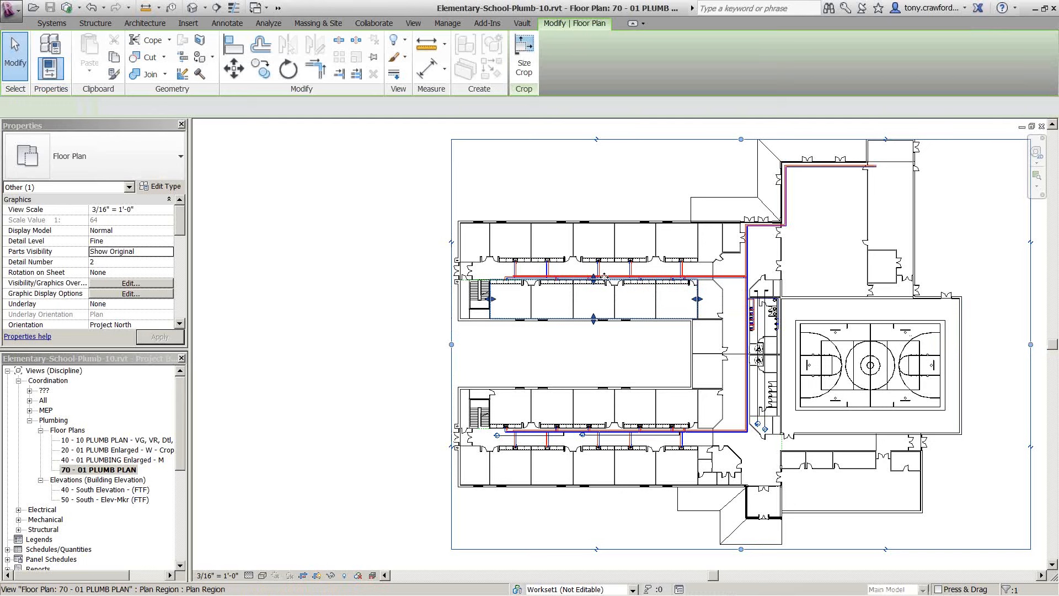
scroll(604, 277, "up", 4)
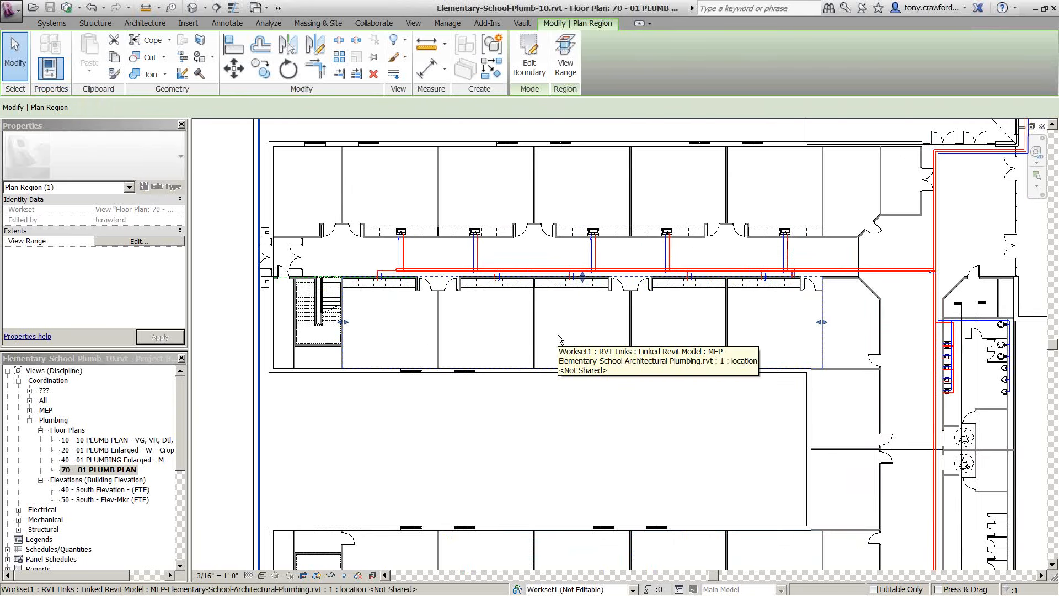
left_click(130, 242)
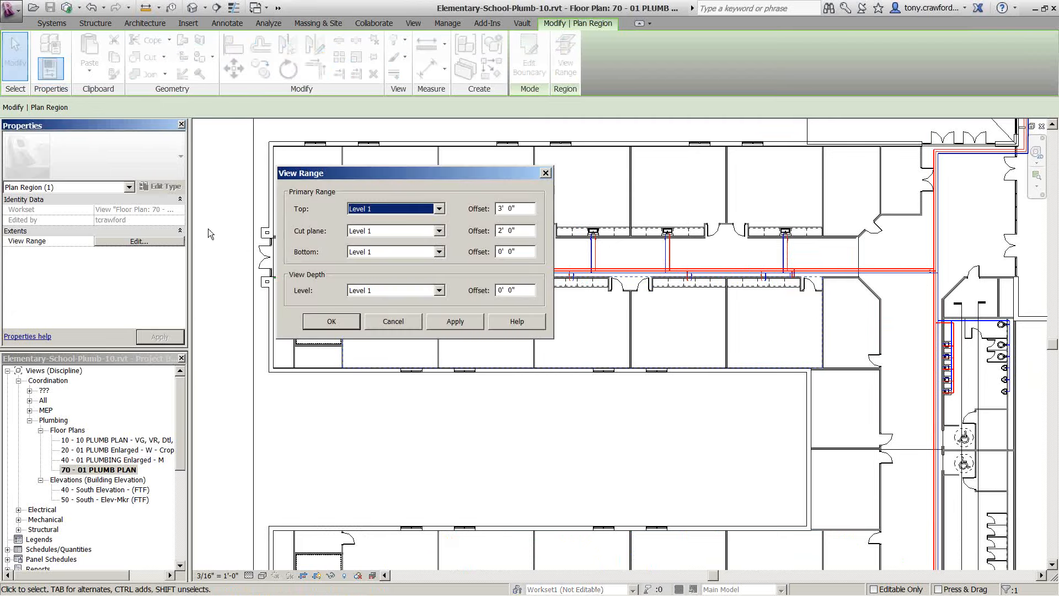
double_click(500, 209)
type("12")
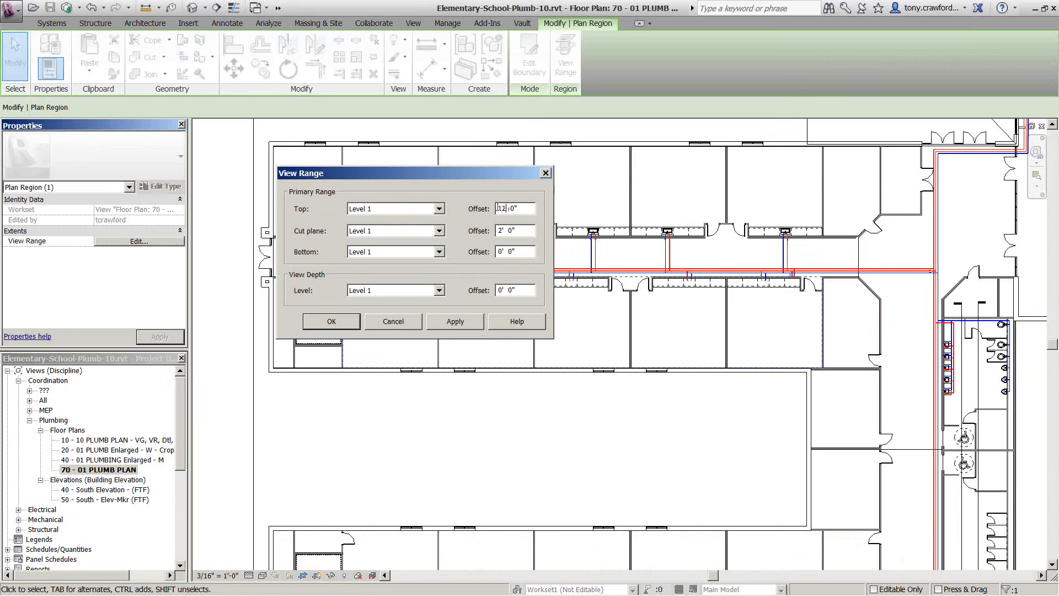
type("'")
double_click(499, 231)
type("4")
double_click(498, 230)
type("3")
left_click(332, 322)
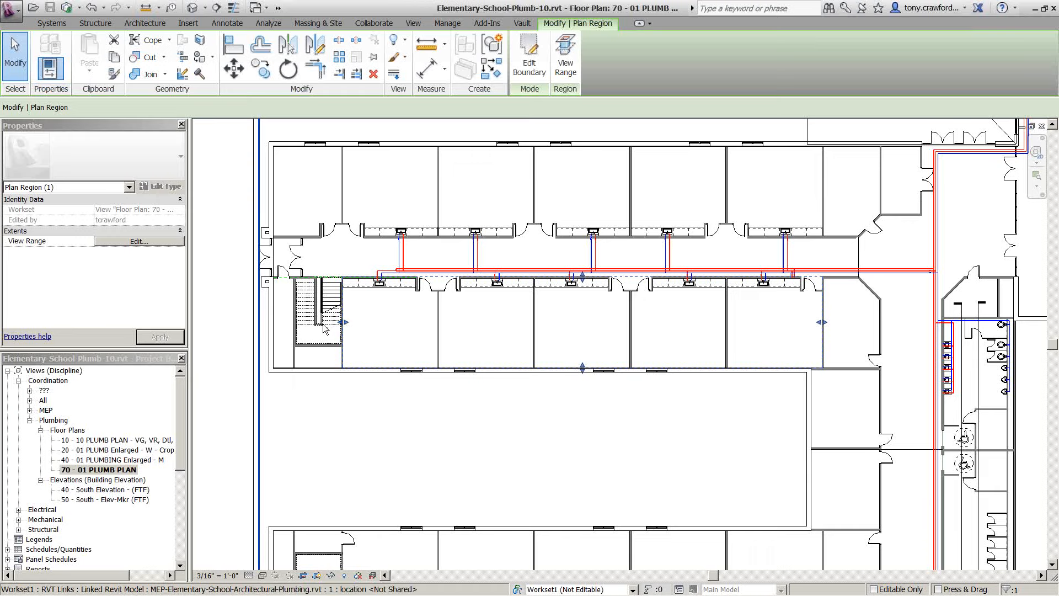
In the 20 - 01 PLUMB Enlarged plan, move the note "Reserved Space for Tennant Provided Equipment" up against the restroom's south wall
double_click(111, 451)
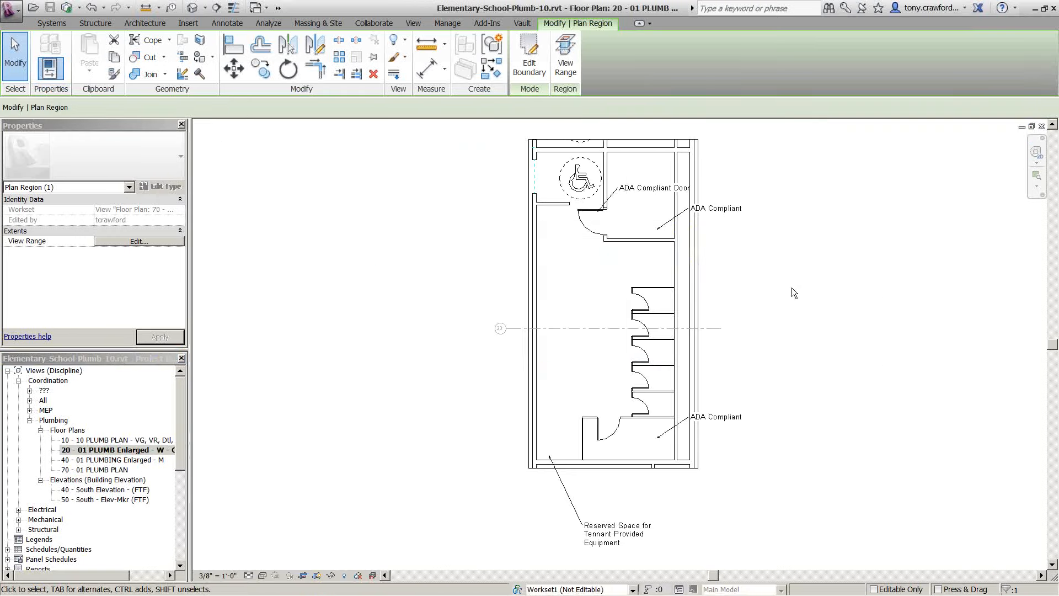
scroll(777, 143, "up", 5)
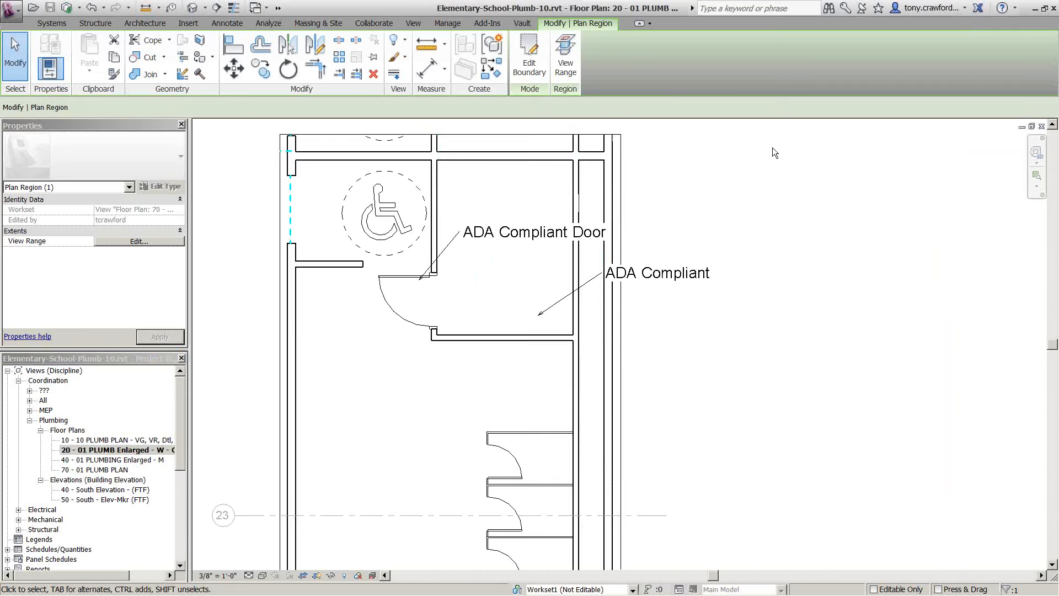
middle_click_drag(776, 148, 867, 149)
scroll(867, 149, "down", 3)
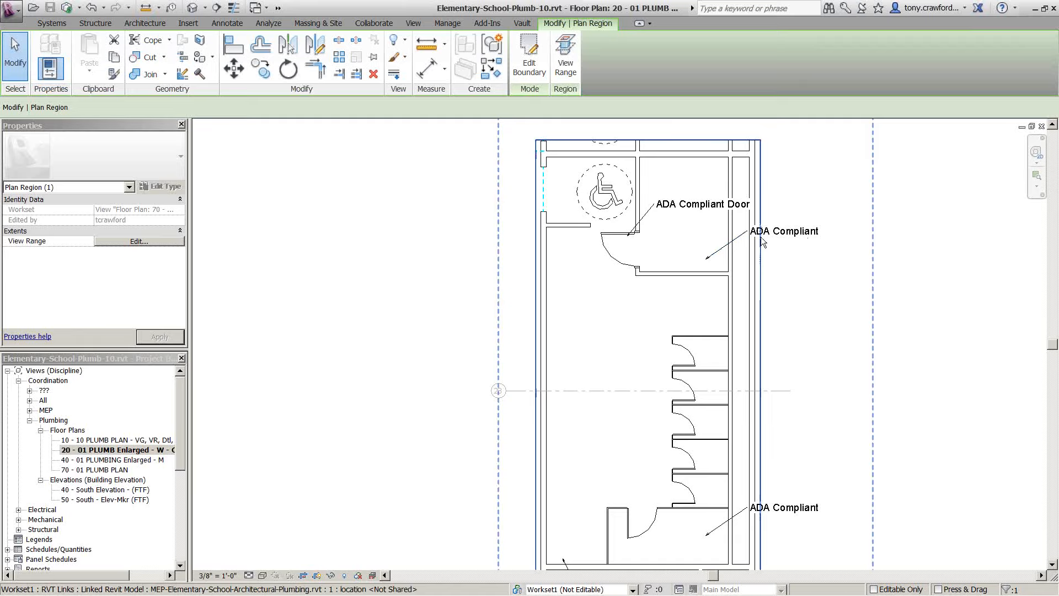
scroll(790, 211, "down", 4)
scroll(777, 233, "up", 3)
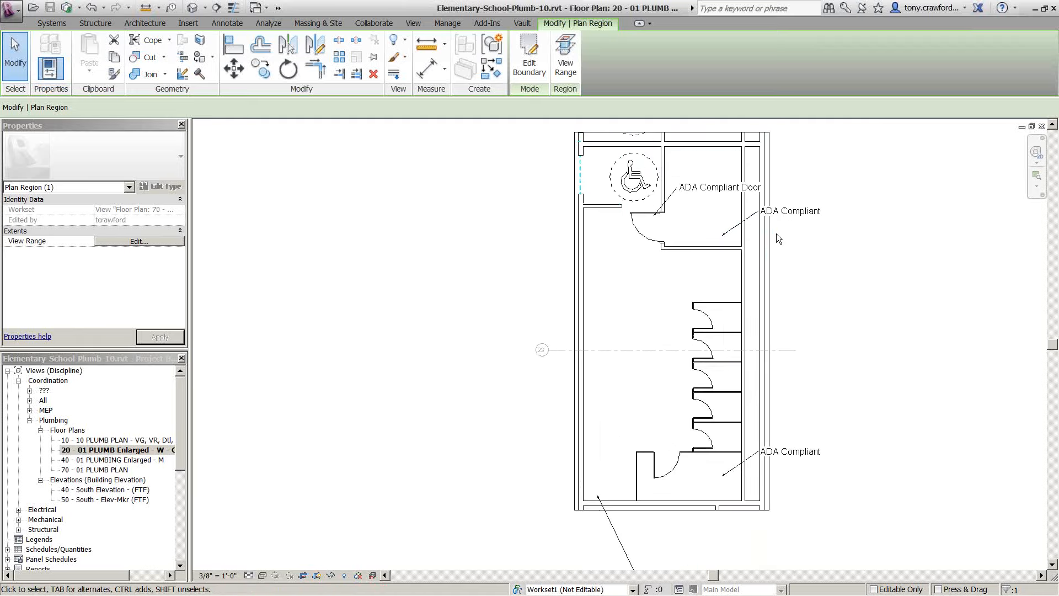
scroll(752, 293, "down", 2)
left_click(694, 514)
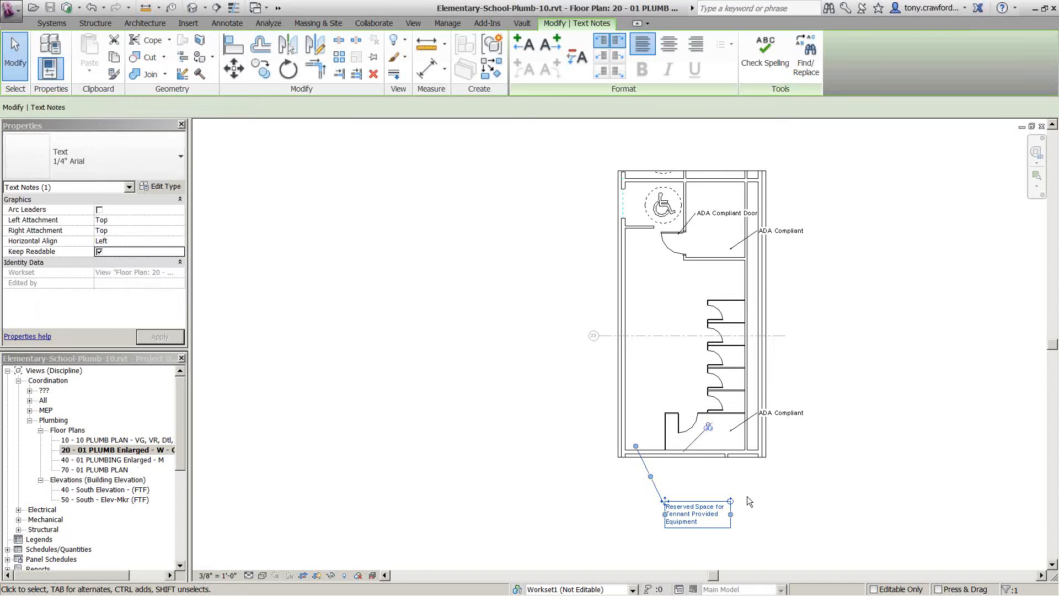
left_click_drag(665, 505, 661, 463)
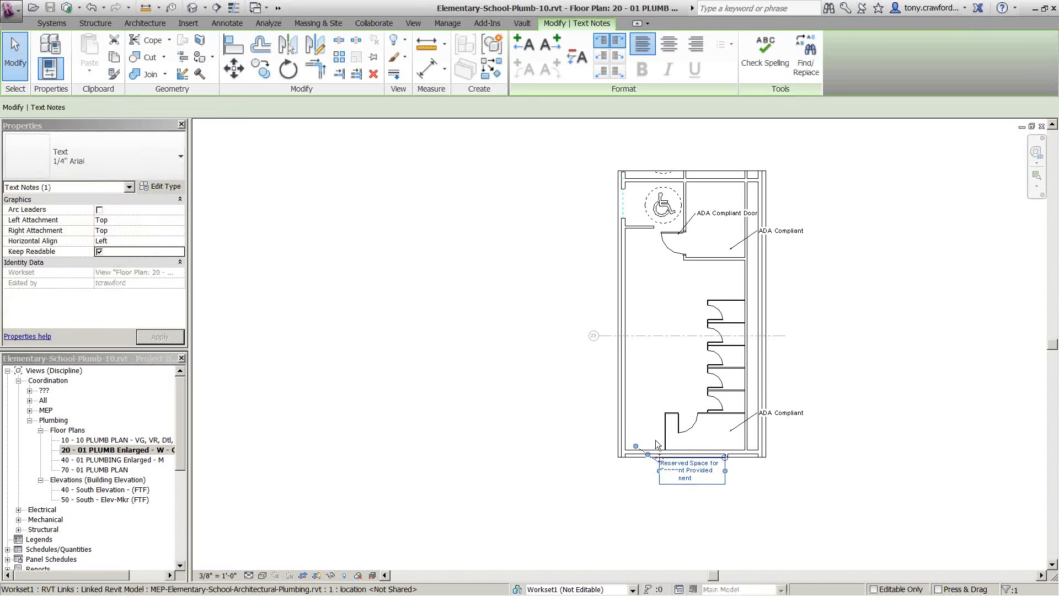
left_click(566, 359)
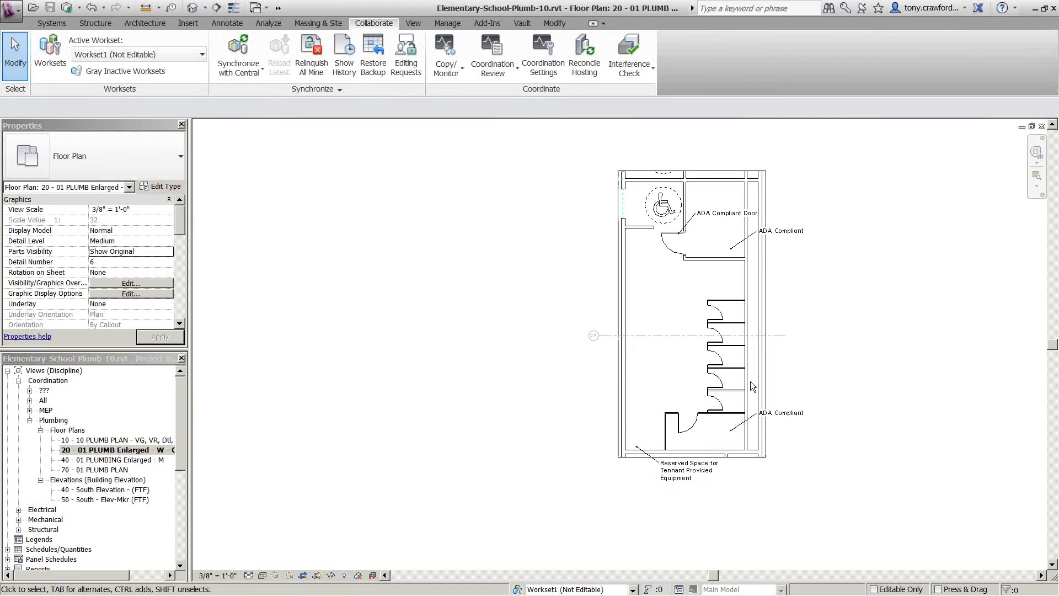
left_click(683, 480)
scroll(694, 369, "down", 2)
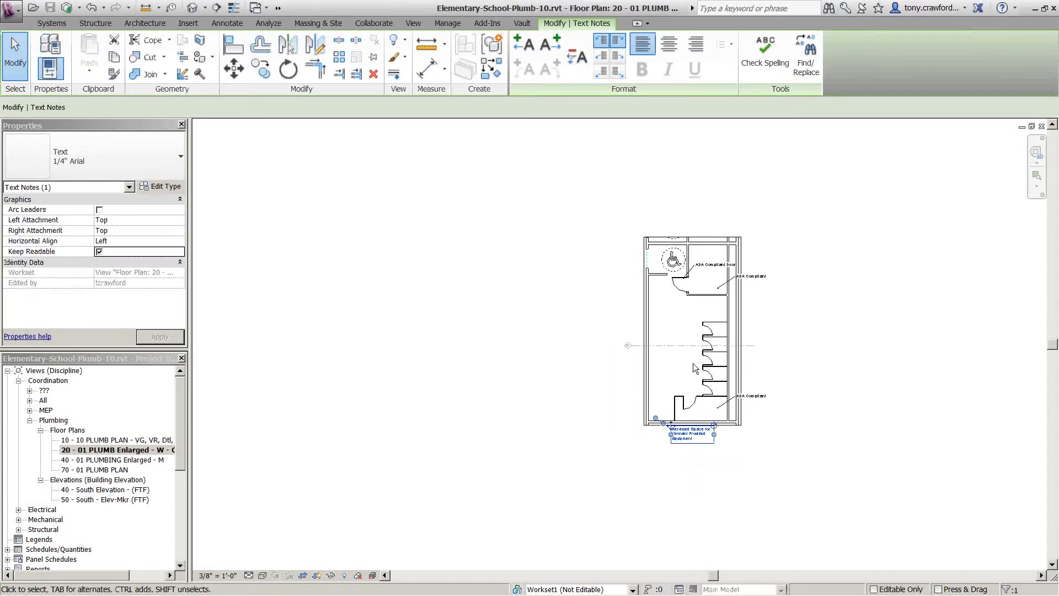
Close the 20 - 01 PLUMB Enlarged and 40 - 01 PLUMBING Enlarged views to return to the 10 - 10 PLUMB PLAN
key("alt+Tab")
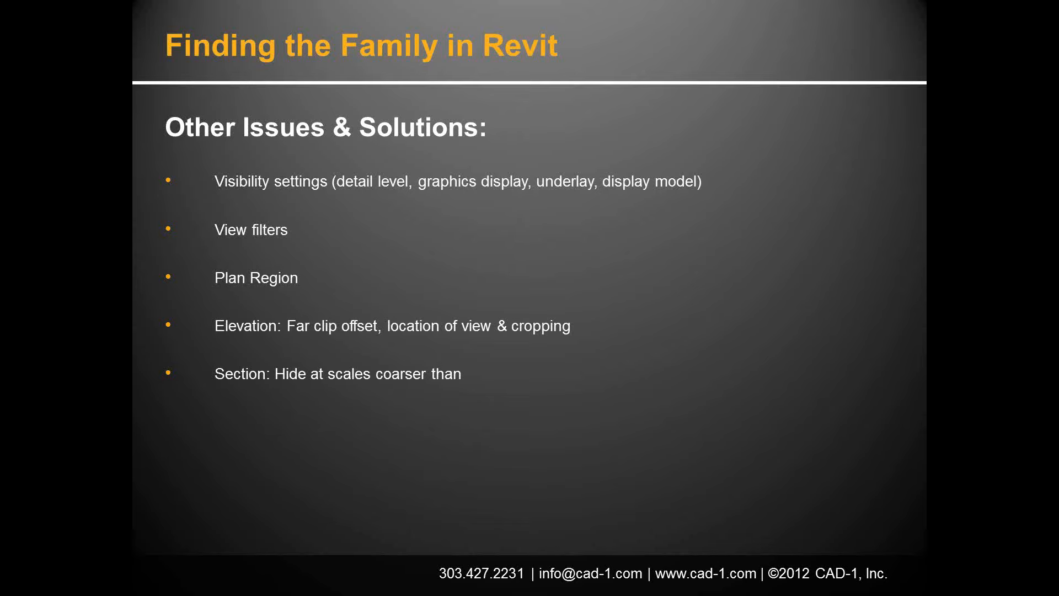
key("alt+Tab")
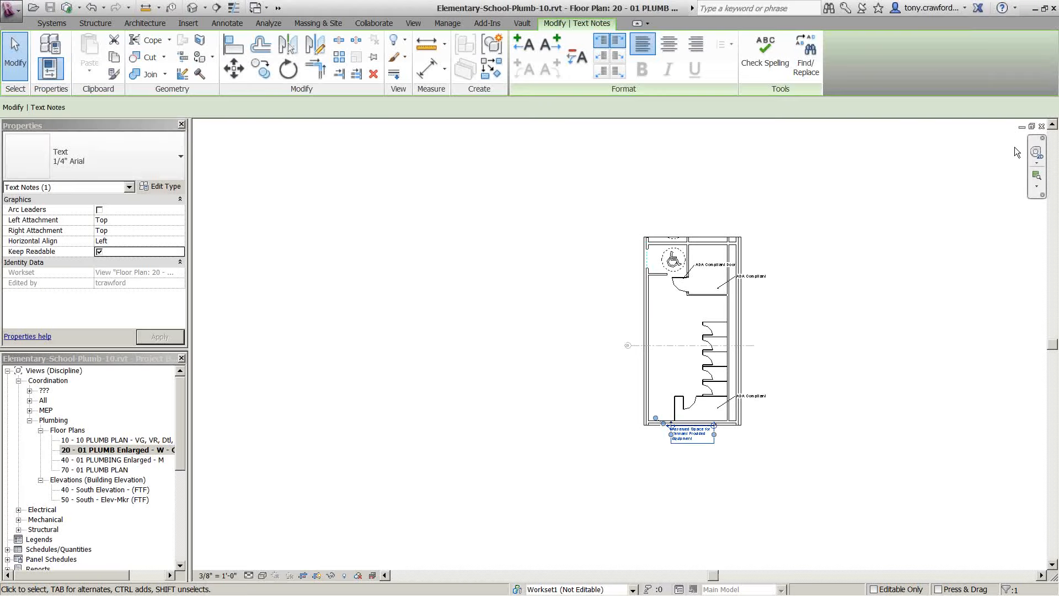
left_click(1042, 127)
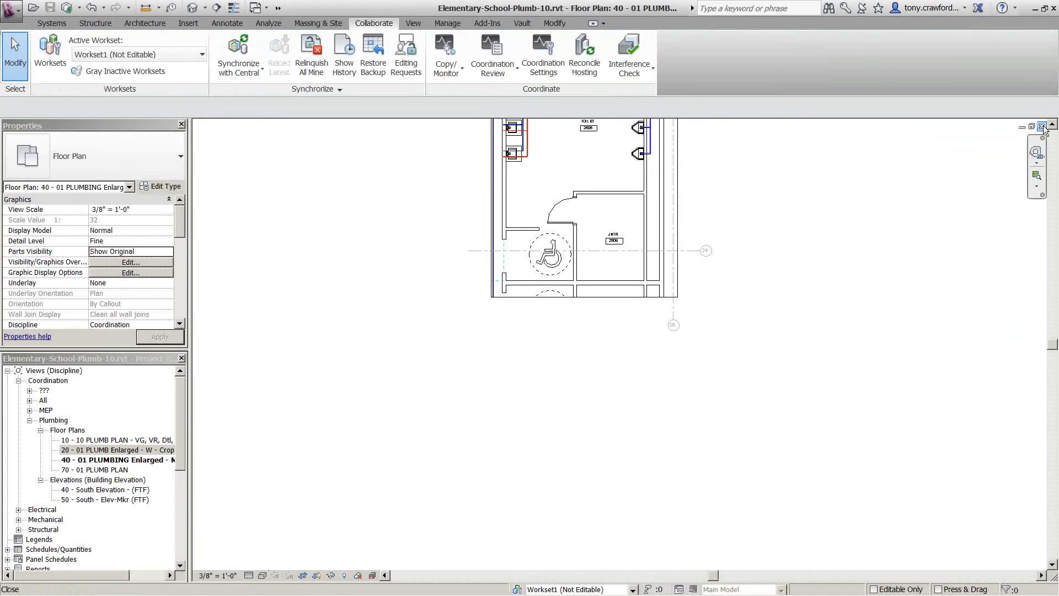
left_click(1042, 127)
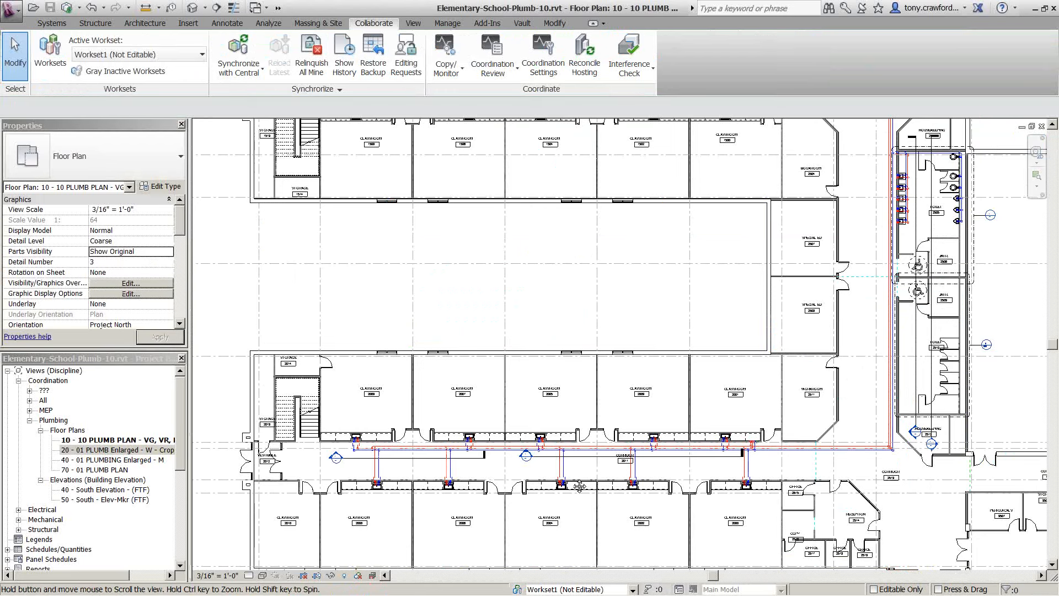
middle_click_drag(579, 486, 634, 160)
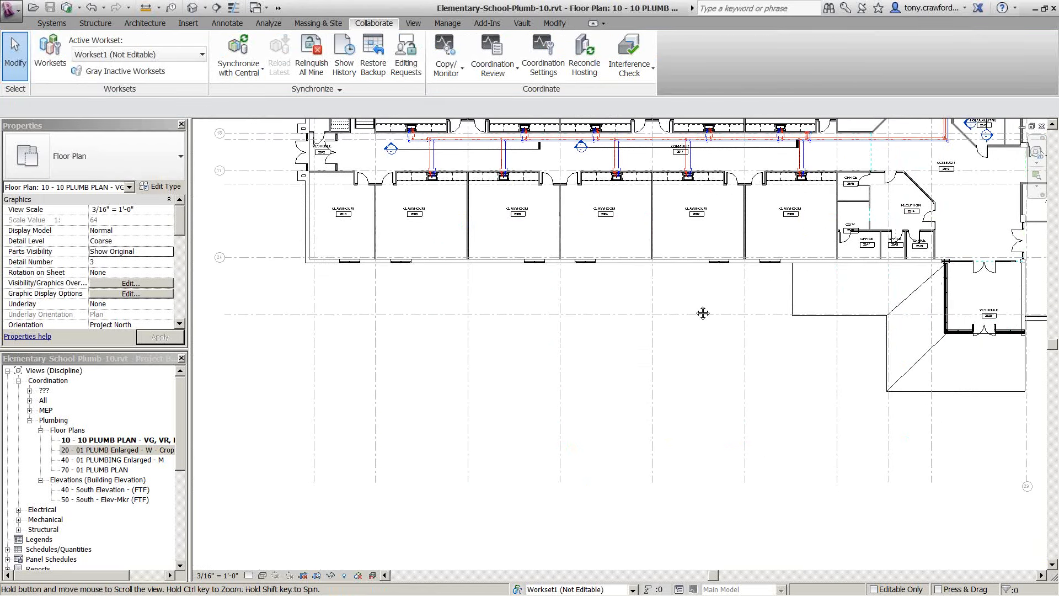
scroll(556, 274, "down", 4)
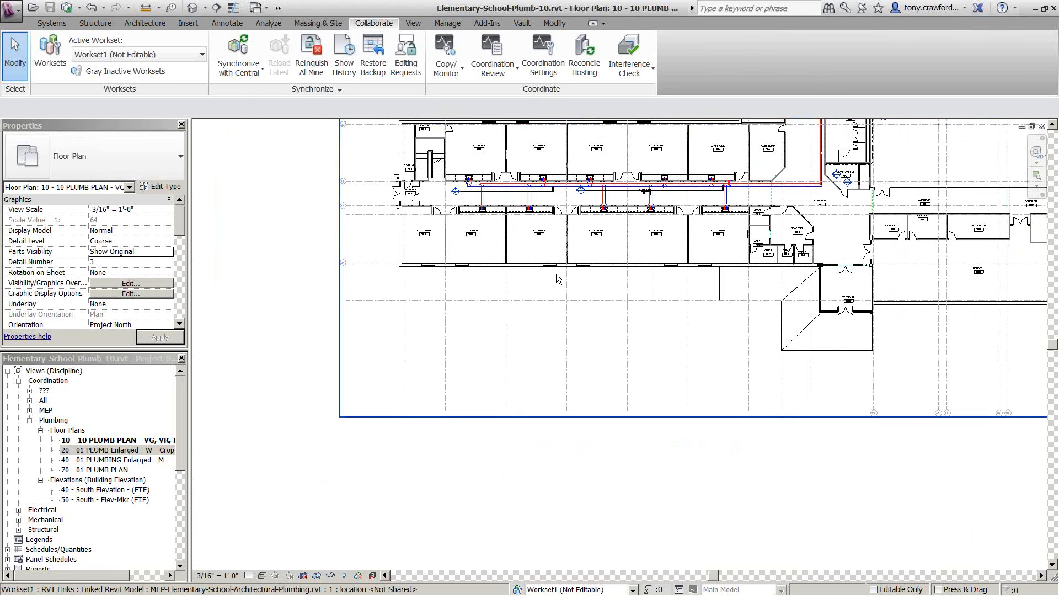
middle_click_drag(696, 445, 730, 418)
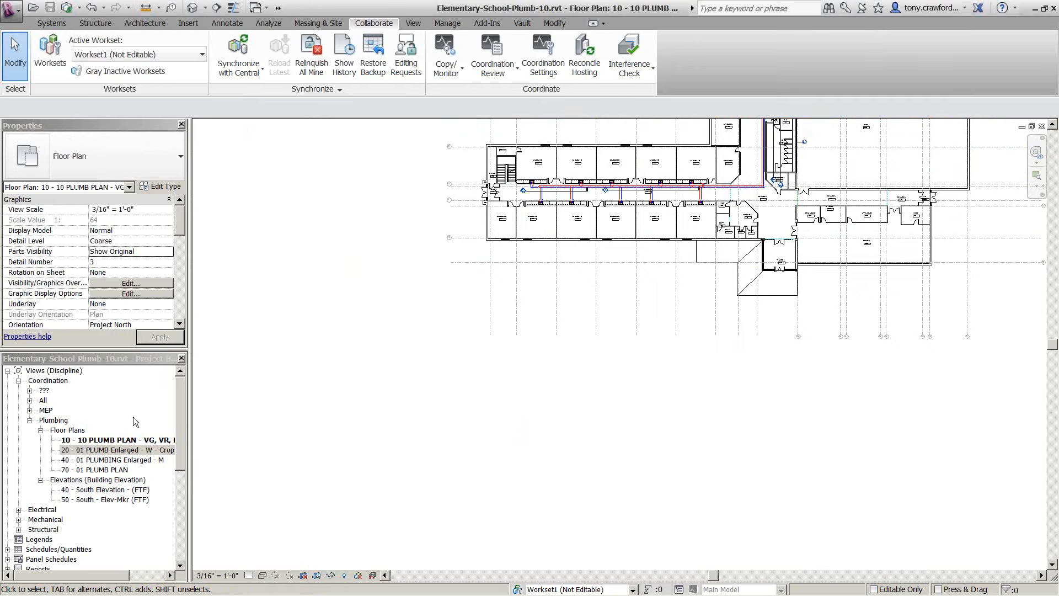
double_click(103, 442)
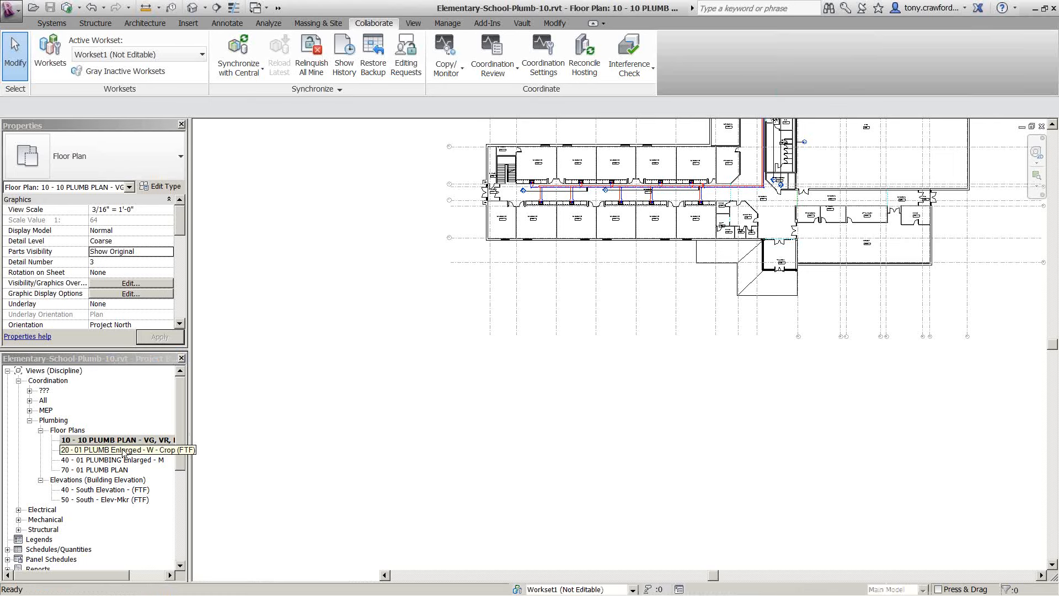
double_click(122, 450)
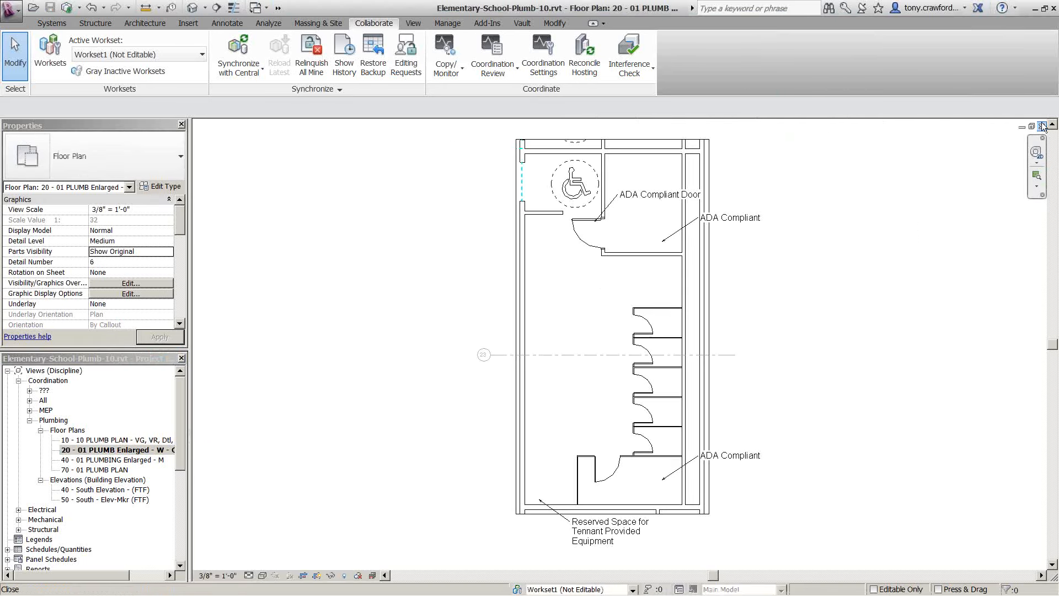
left_click(1042, 126)
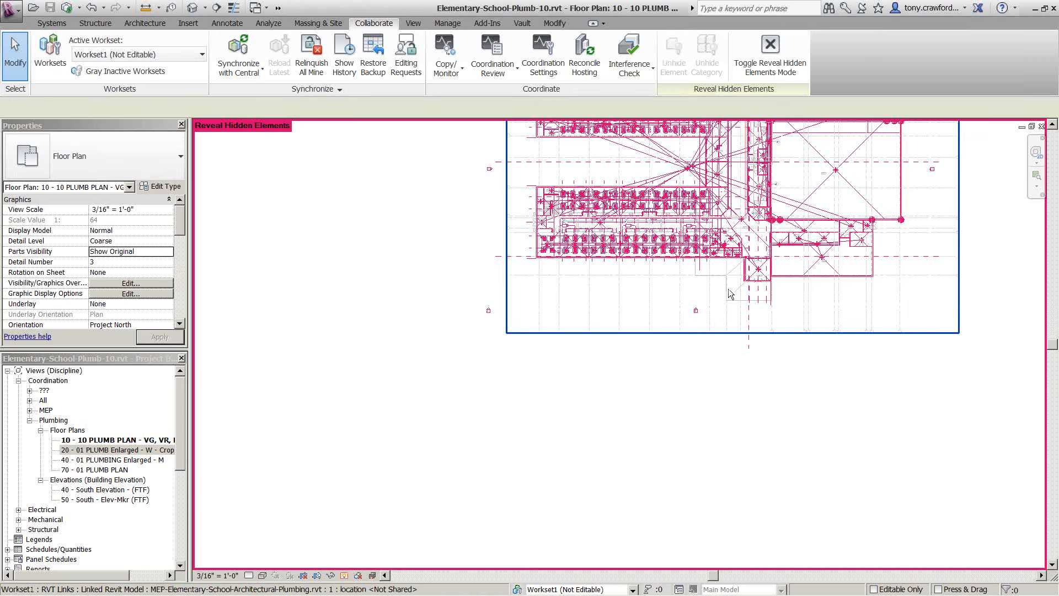
Reveal the hidden elements of the 10 - 10 PLUMB PLAN and open the 40 - South Elevation from its marker south of the classrooms
scroll(700, 314, "up", 3)
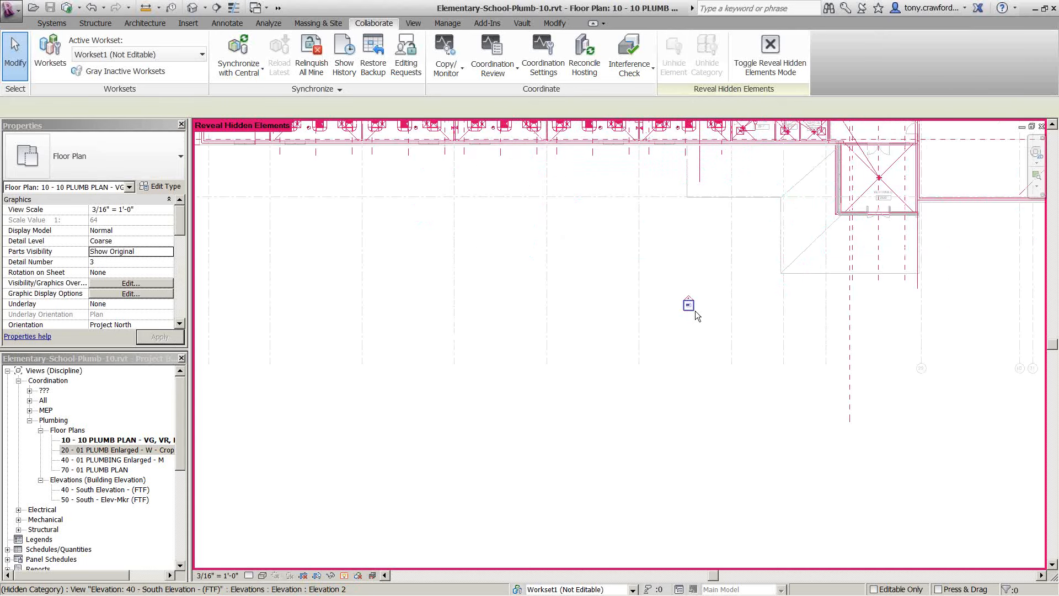
mouse_move(696, 312)
middle_mouse_down()
mouse_move(708, 329)
mouse_move(906, 425)
middle_mouse_up()
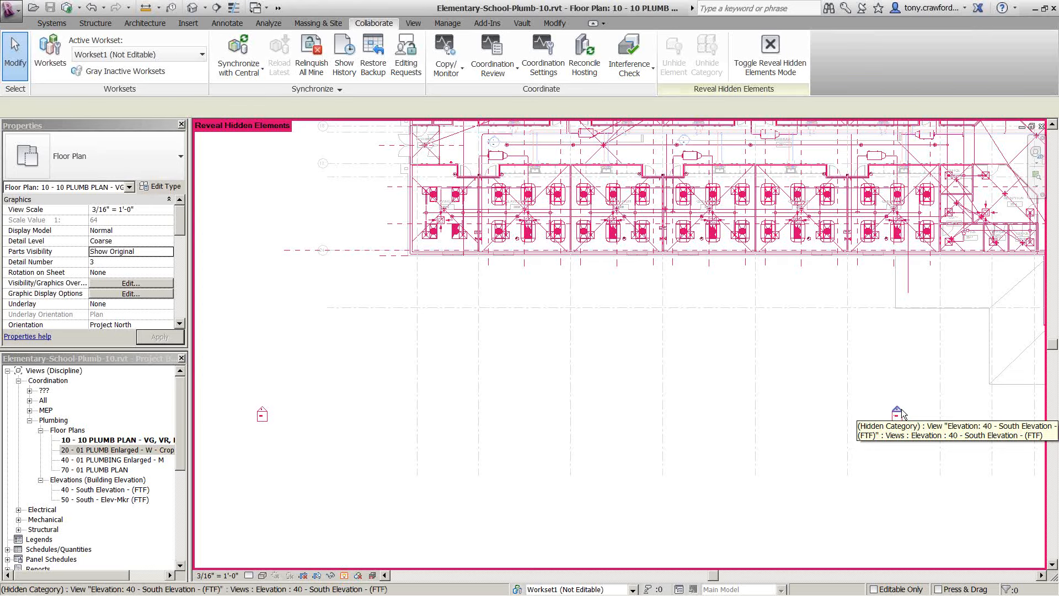
double_click(901, 412)
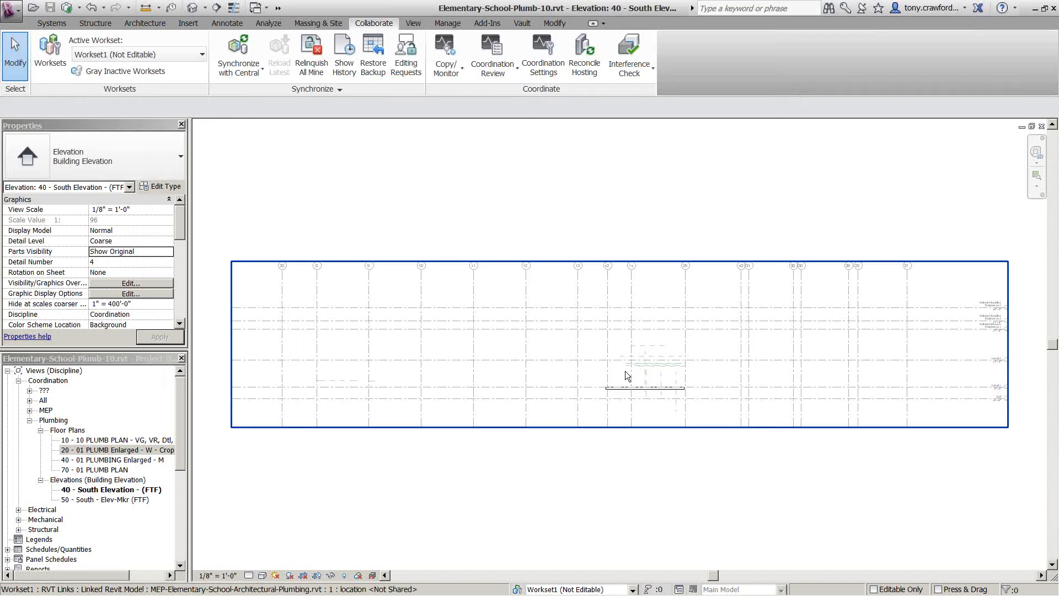
Select the linked architectural model in the 40 - South Elevation to examine how much of the building is shown
scroll(615, 391, "up", 3)
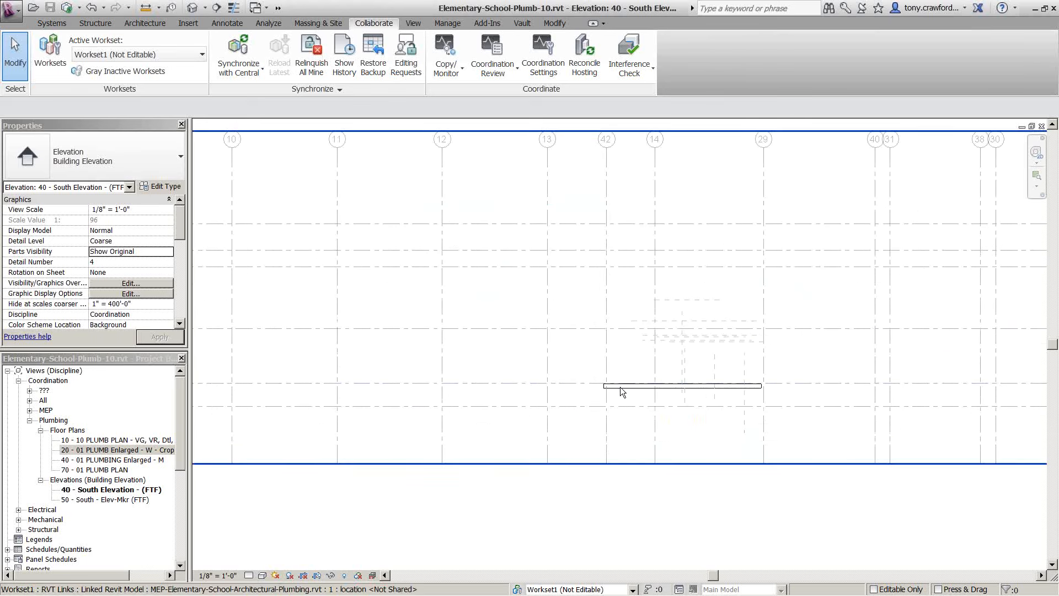
left_click(621, 387)
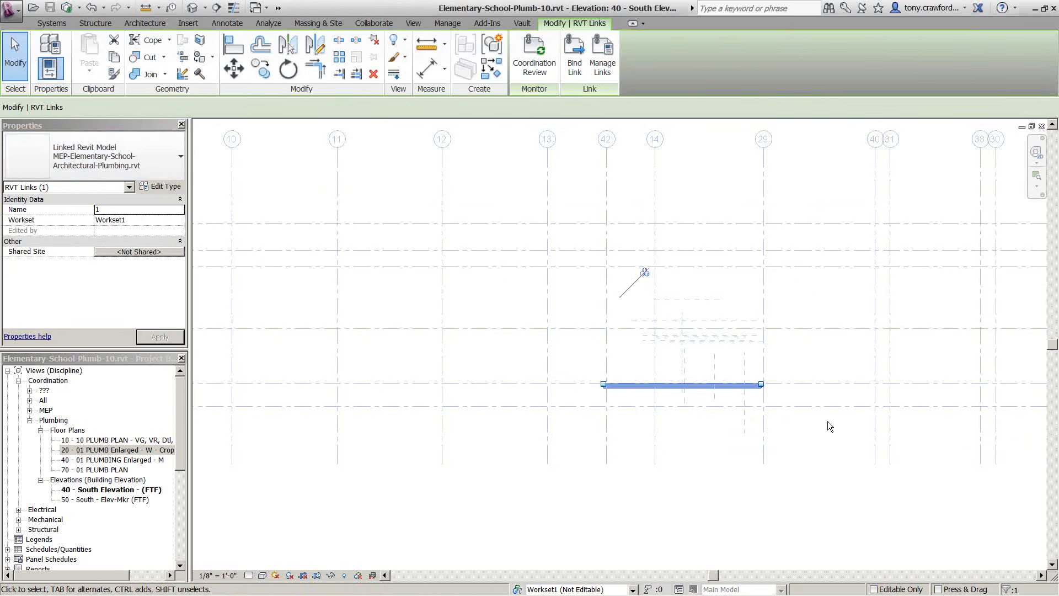
scroll(827, 422, "down", 4)
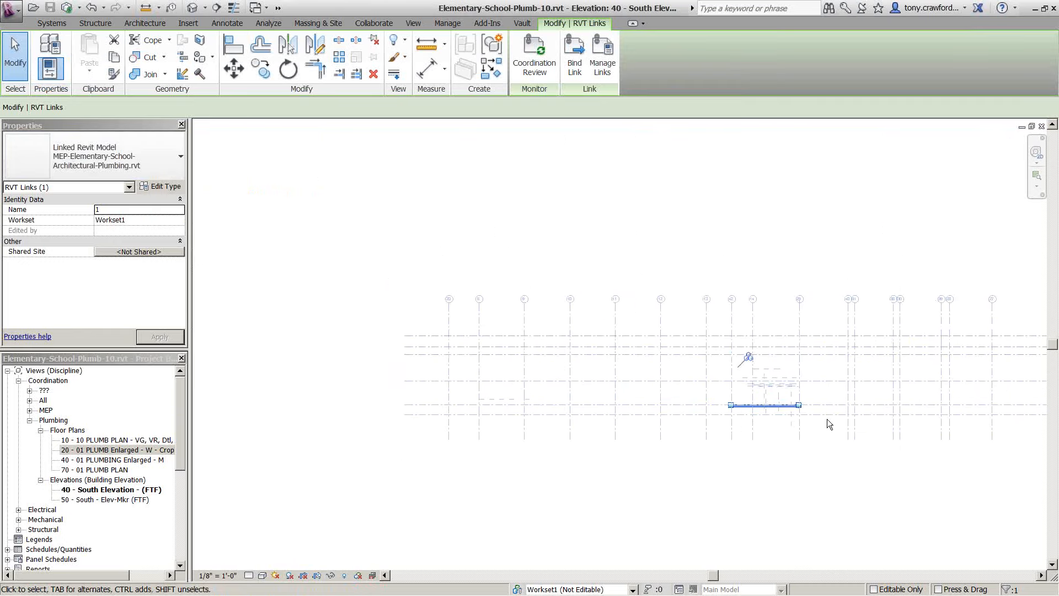
Return to the 10 - 10 PLUMB PLAN and extend the South Elevation's far clip boundary northward past the southern classroom wing
key("alt")
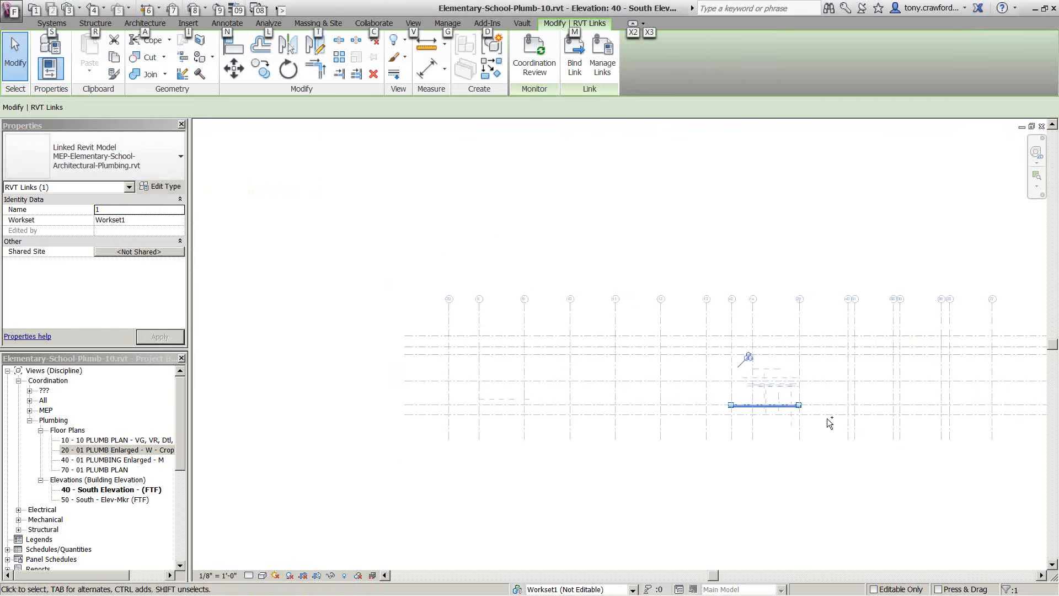
key("ctrl+Tab")
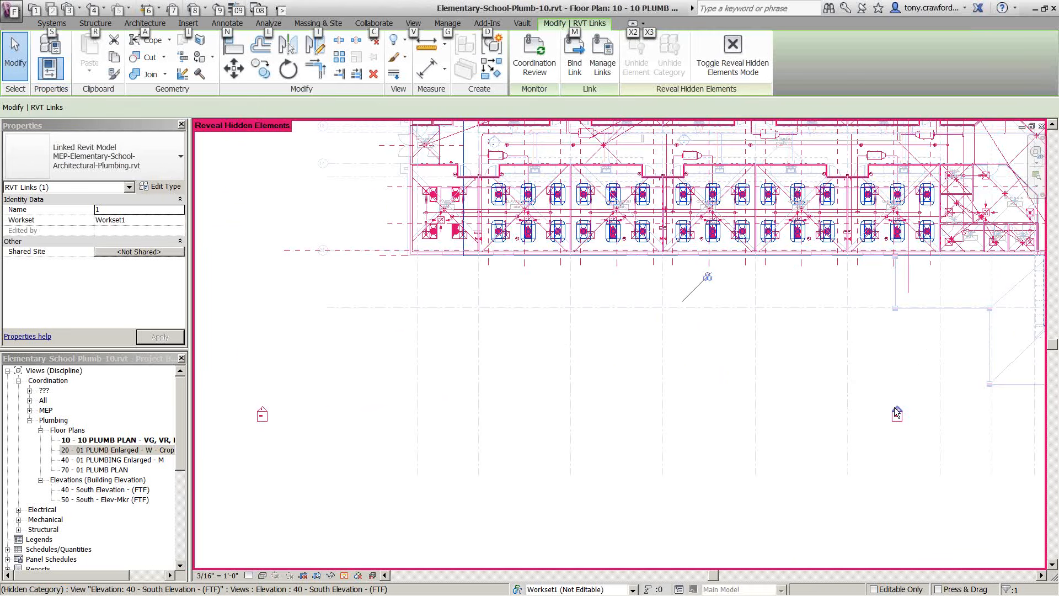
left_click(896, 410)
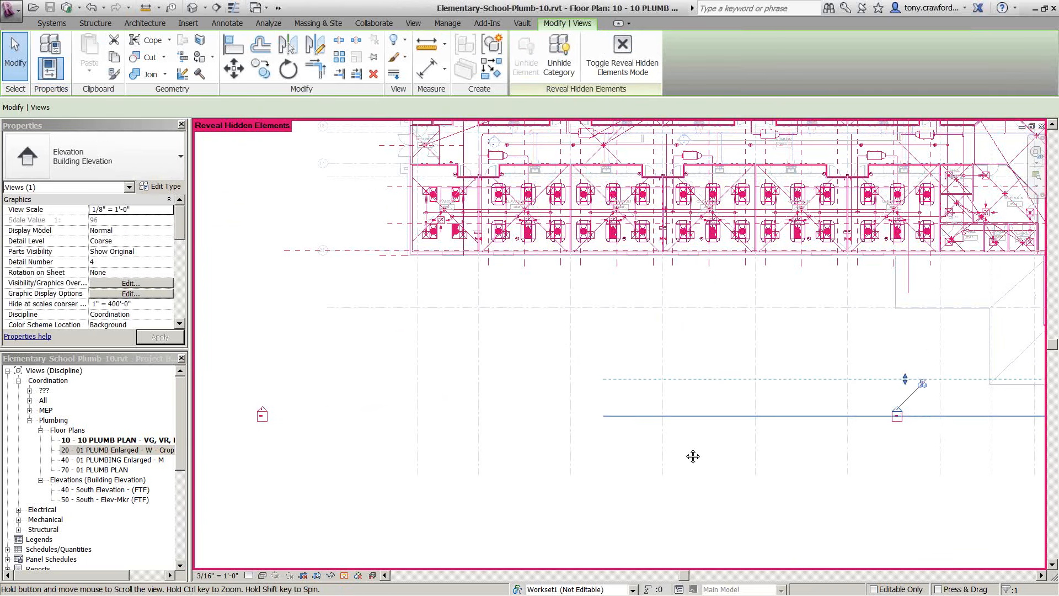
middle_click_drag(693, 457, 509, 455)
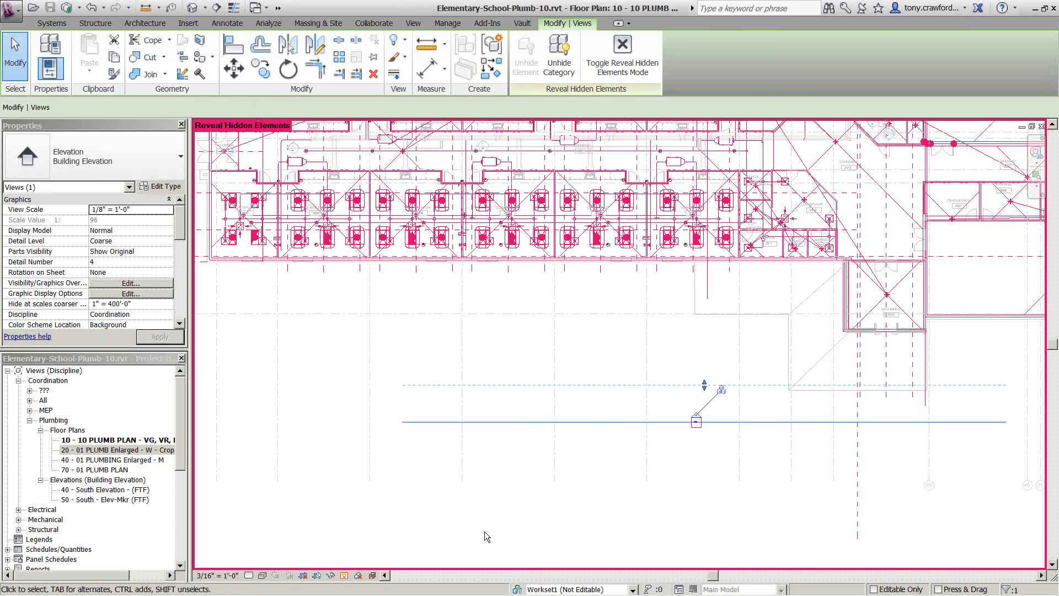
scroll(485, 531, "down", 3)
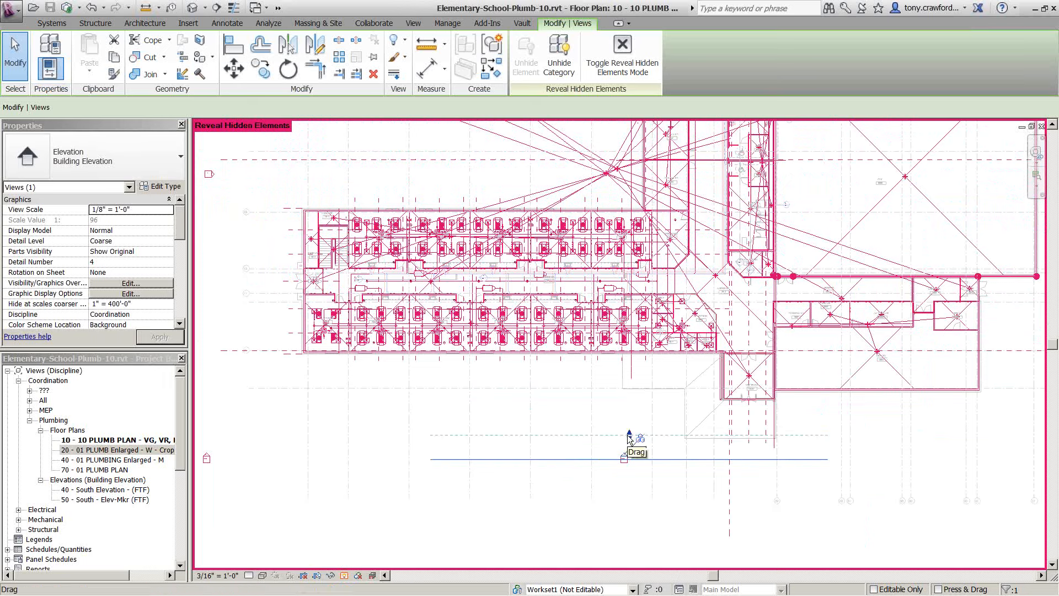
mouse_move(629, 436)
left_mouse_down()
mouse_move(615, 379)
mouse_move(629, 365)
mouse_move(626, 187)
left_mouse_up()
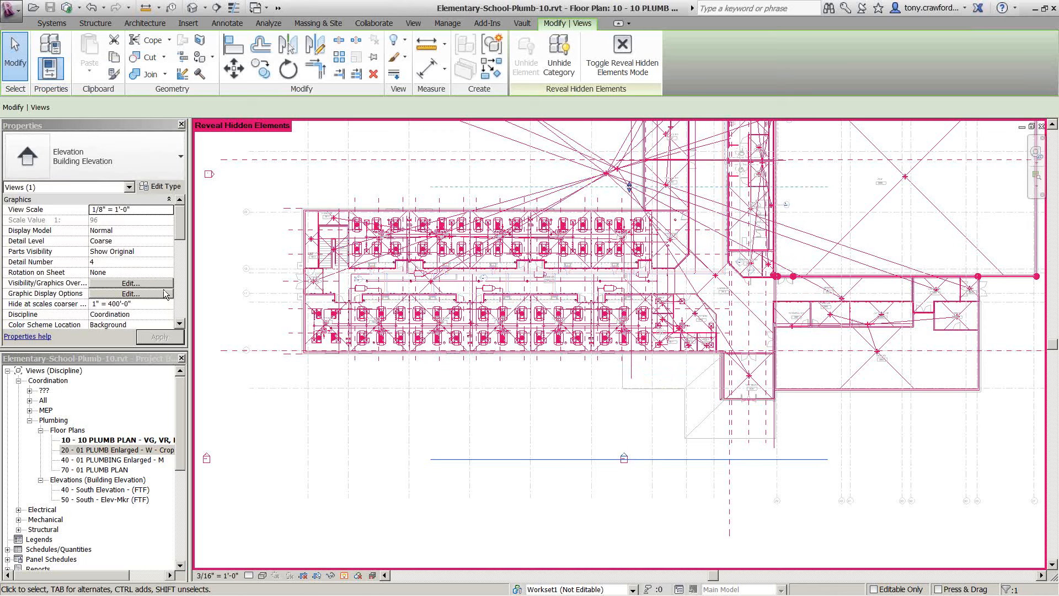
Set the far clip offset of the selected South Elevation marker to 150'
left_click_drag(181, 216, 181, 287)
left_click(157, 273)
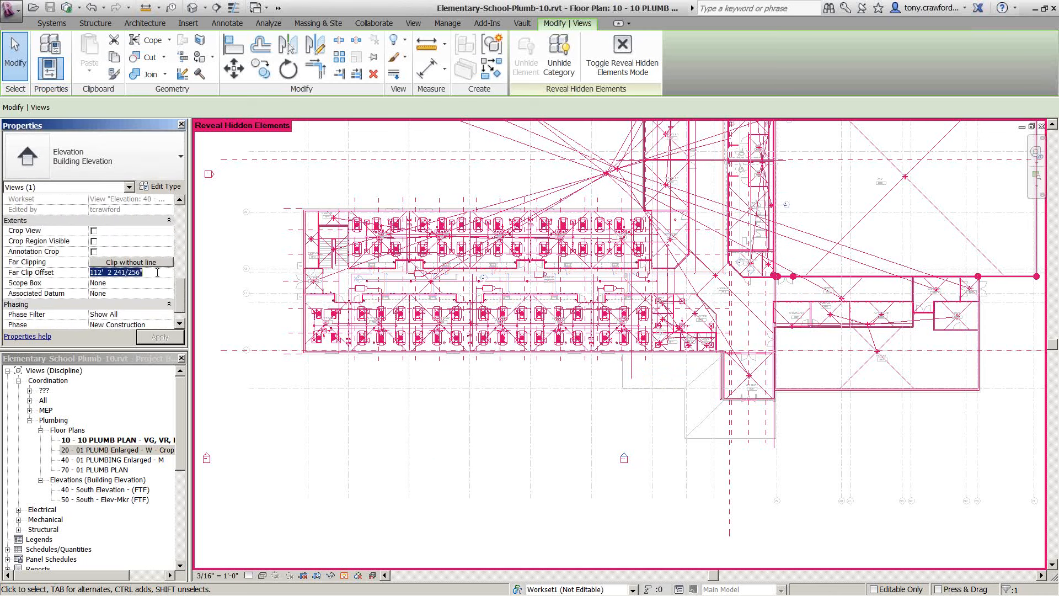
type("100")
key("BackSpace")
key("BackSpace")
type("50")
key("Return")
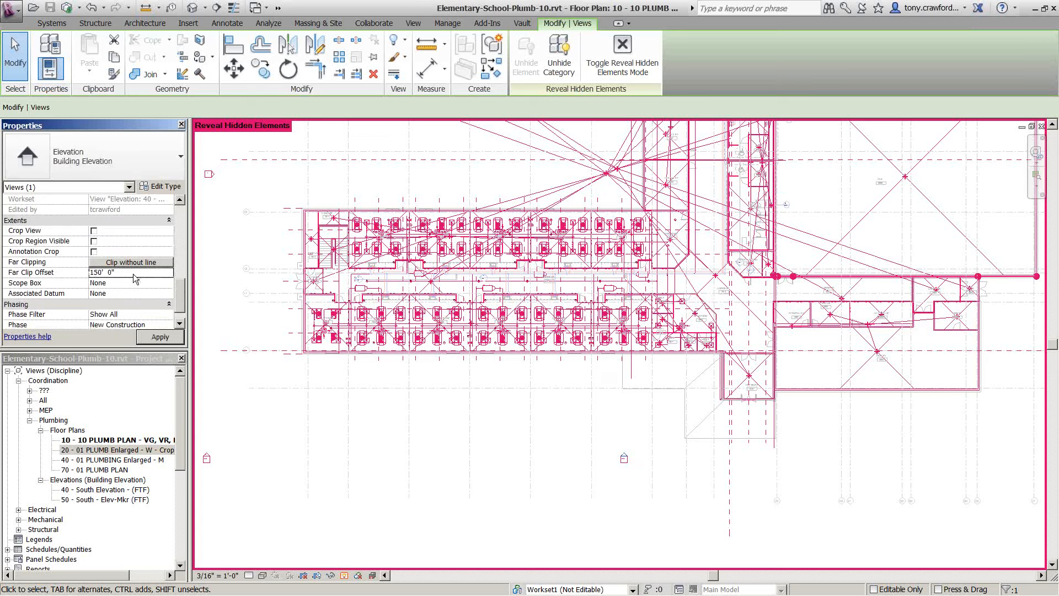
Undo the last two far clip changes to the South Elevation and open the 40 - South Elevation view from its marker
left_click(104, 8)
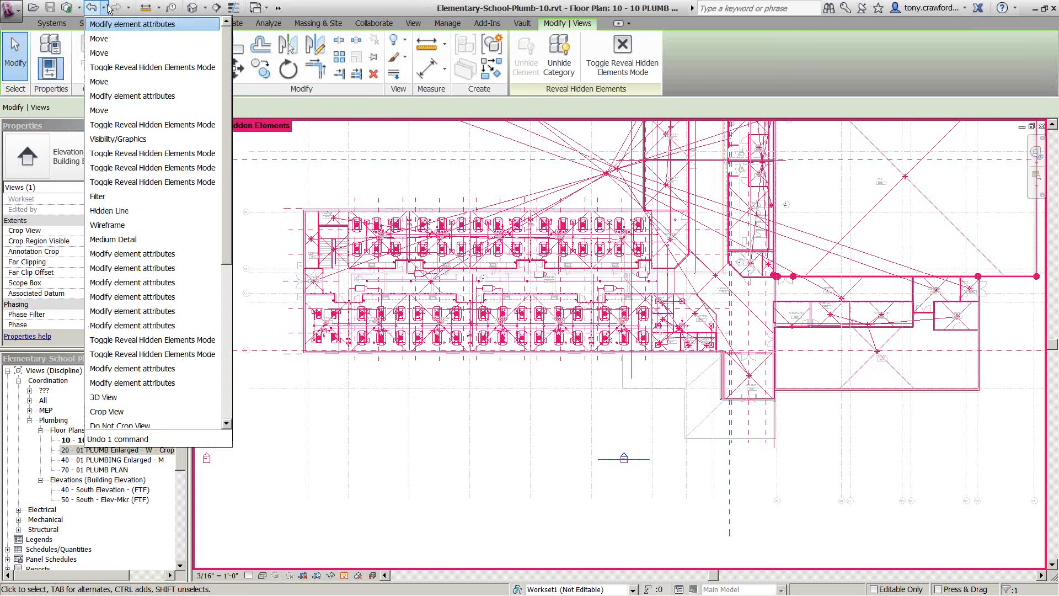
left_click(101, 40)
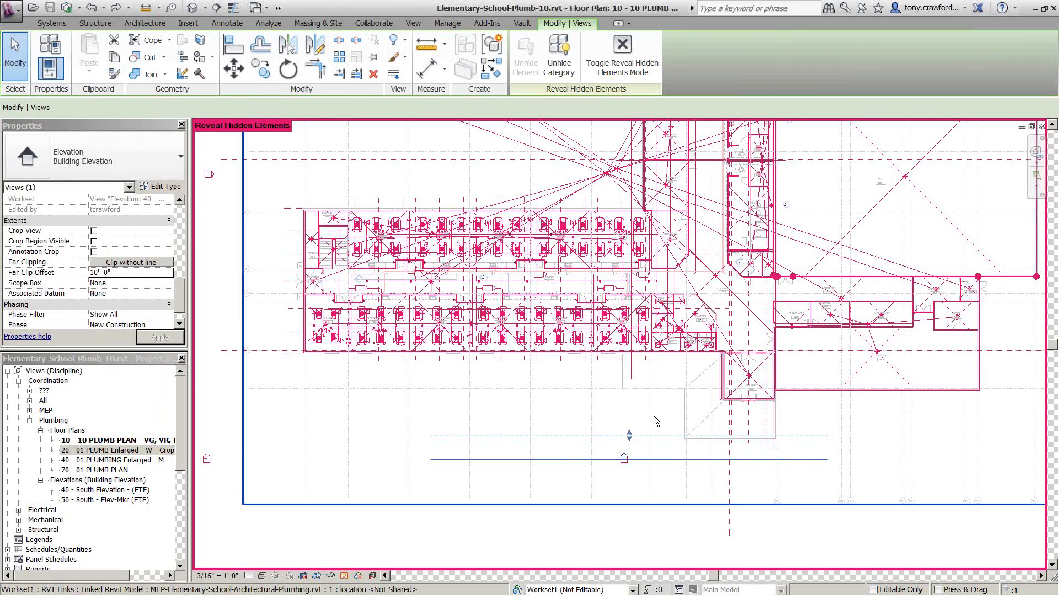
right_click(647, 455)
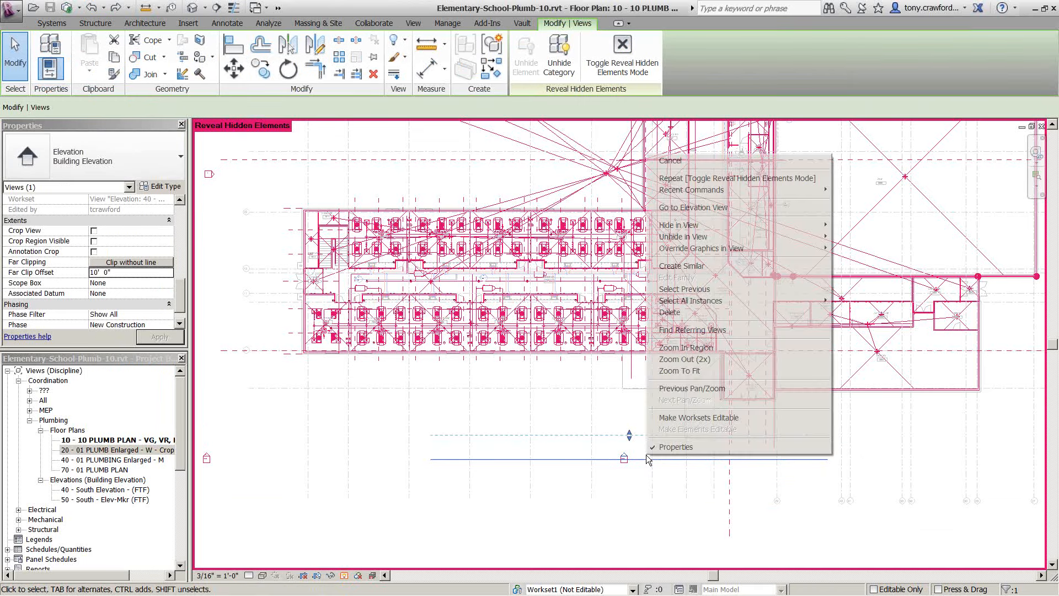
left_click(738, 208)
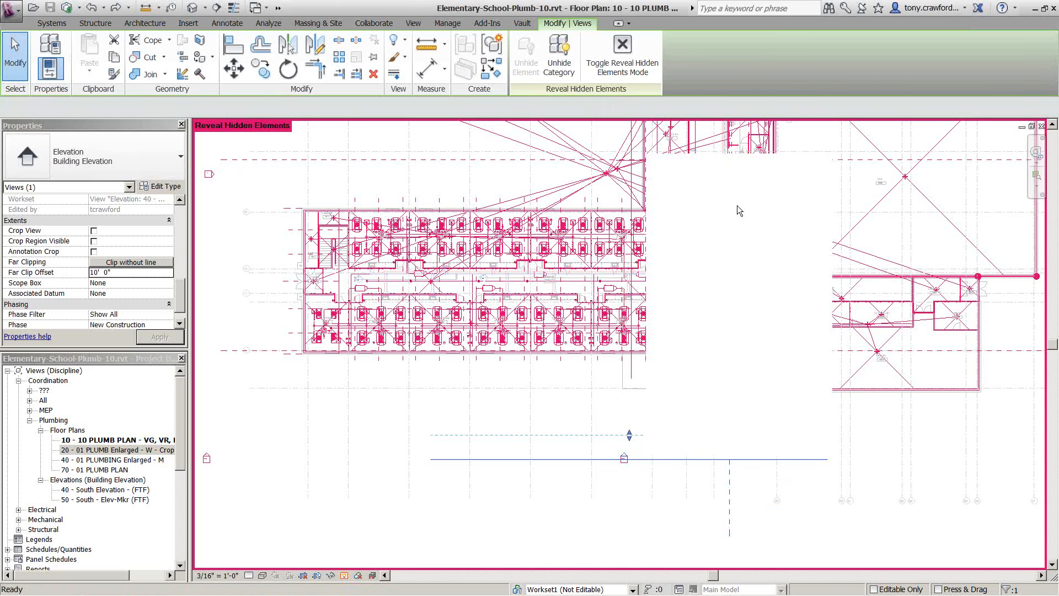
Set the far clip offset of the 40 - South Elevation view to 150' and apply it
left_click(155, 275)
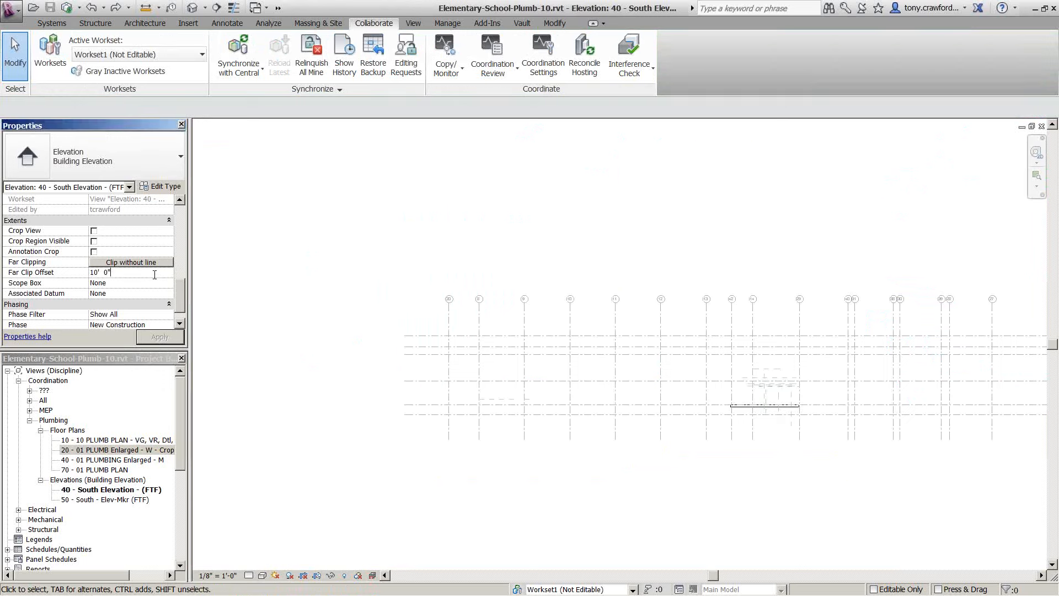
key("BackSpace")
key("BackSpace")
key("BackSpace")
type("50")
key("Return")
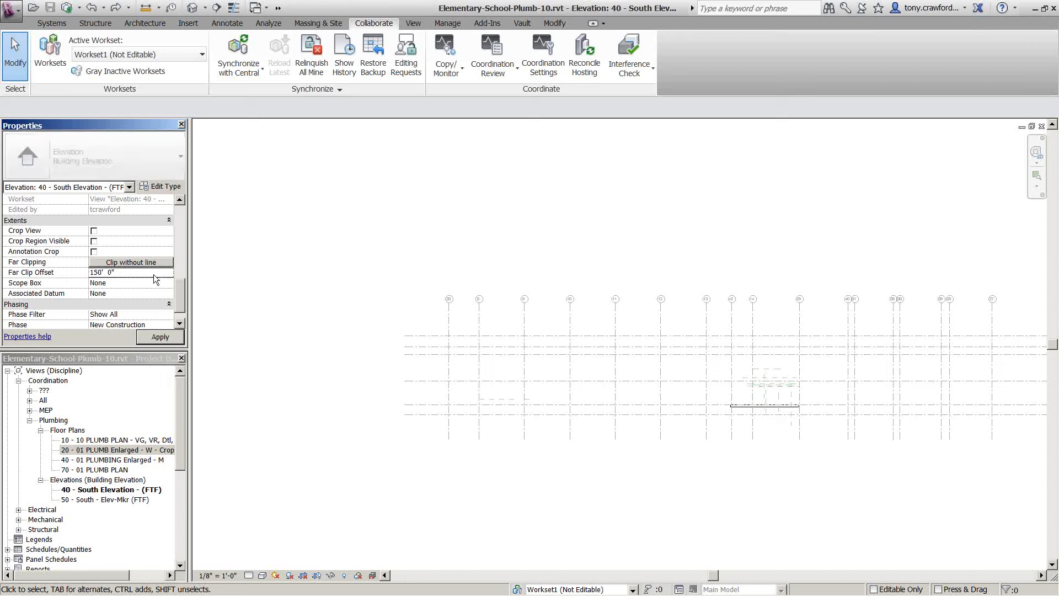
left_click(153, 337)
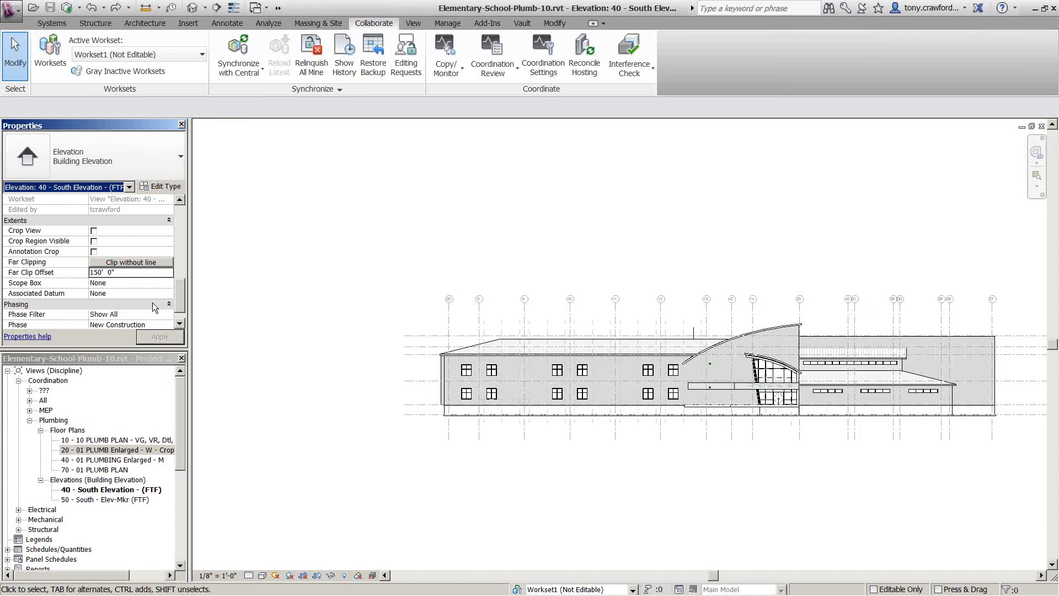
Change the far clipping of the 40 - South Elevation view to No clip
left_click(154, 261)
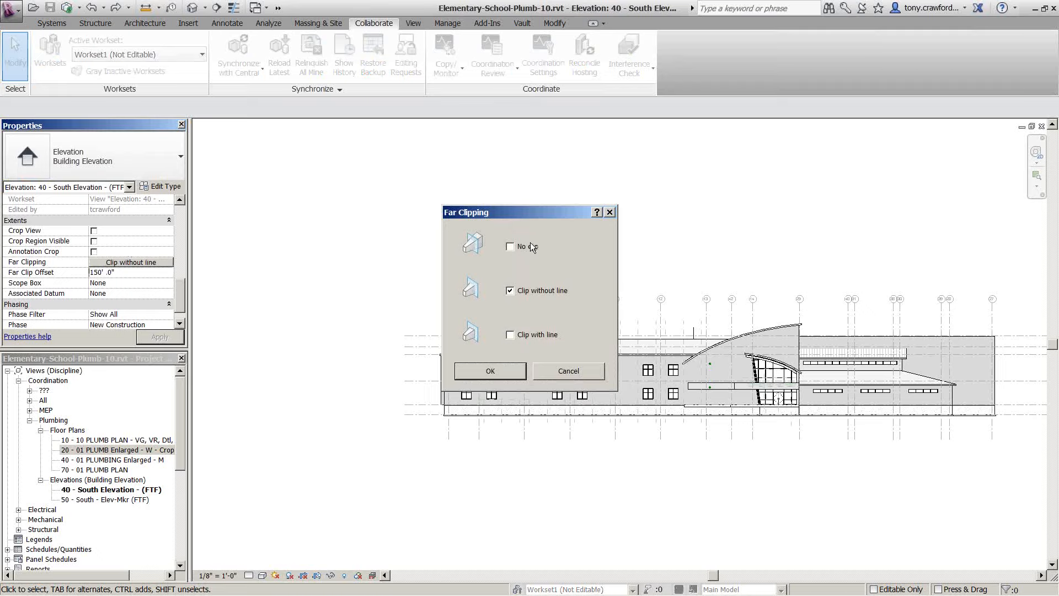
left_click(511, 372)
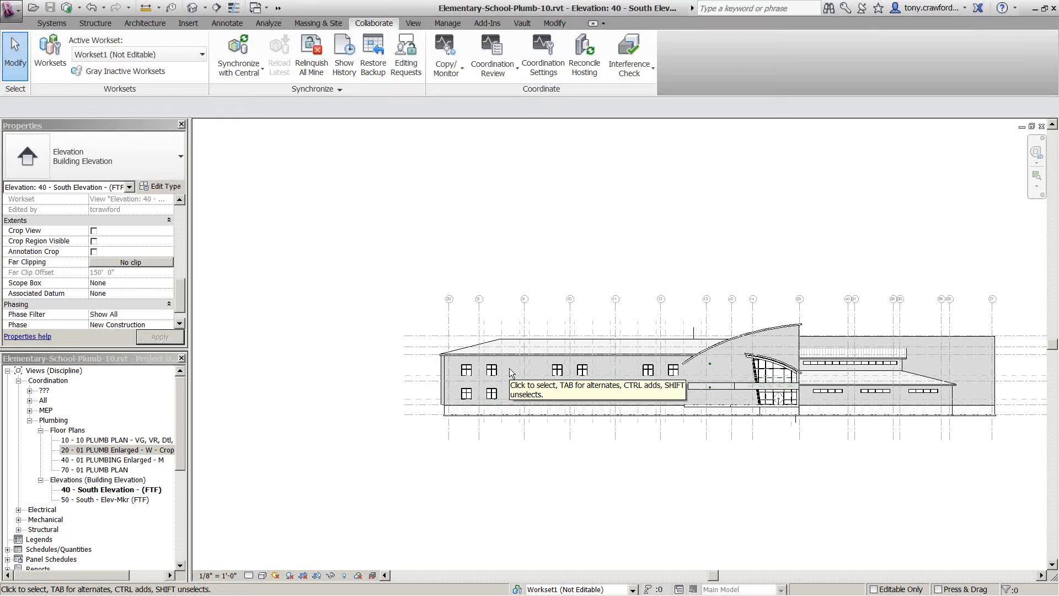
left_click(153, 273)
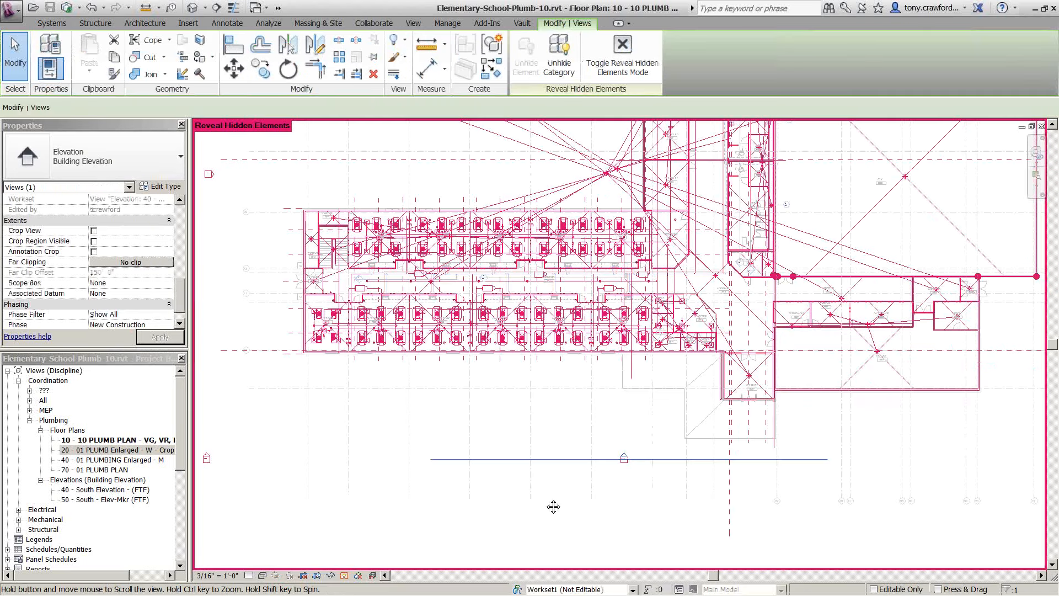
Open the 50 - South - Elev-Mkr elevation from its marker southwest of the classrooms and select the linked architectural model to examine what is shown
middle_click_drag(552, 506, 950, 504)
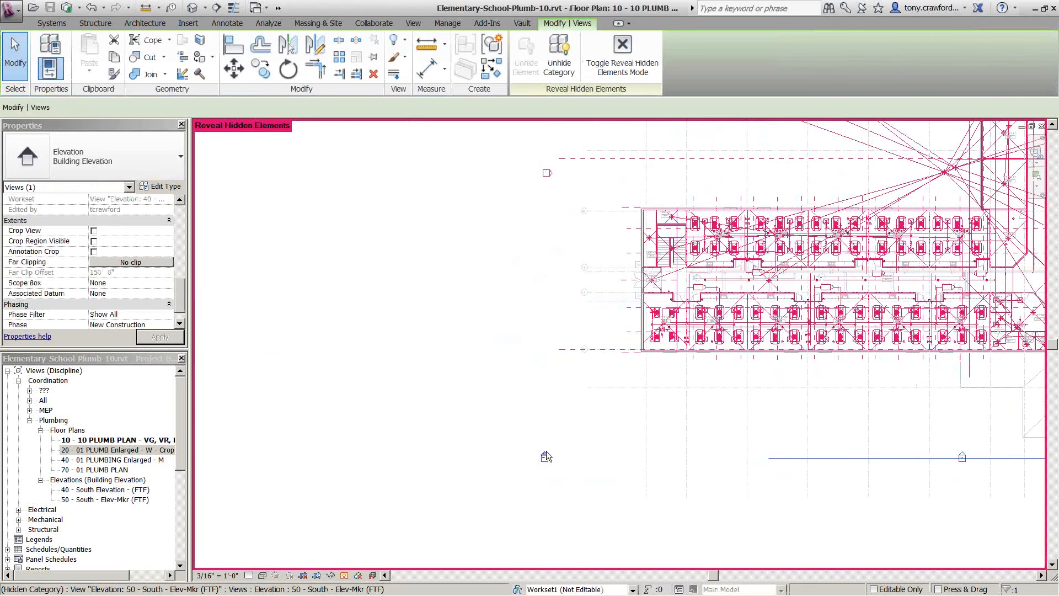
left_click(546, 454)
right_click(546, 454)
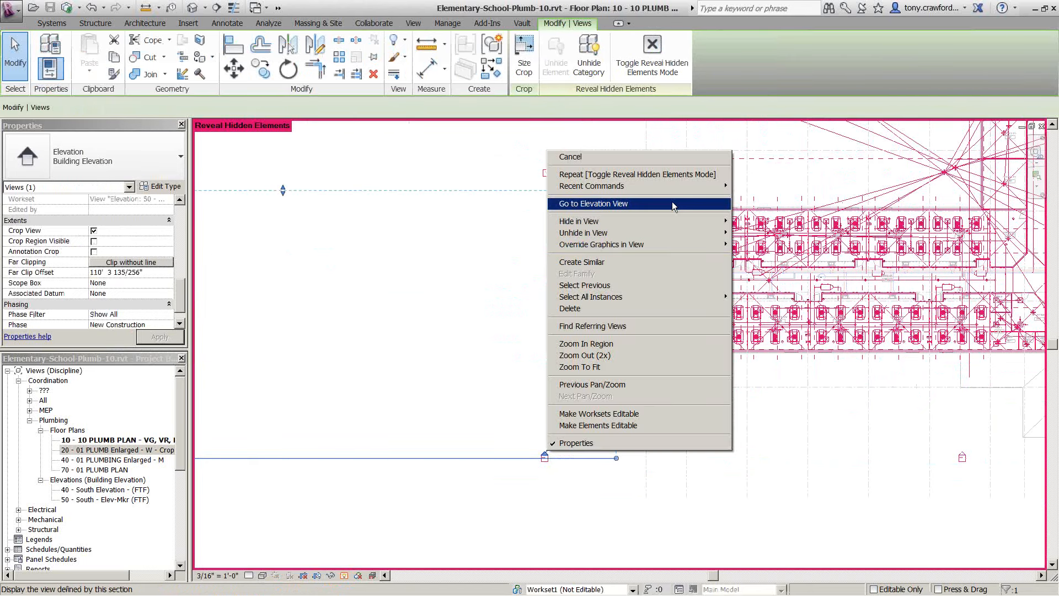
left_click(672, 204)
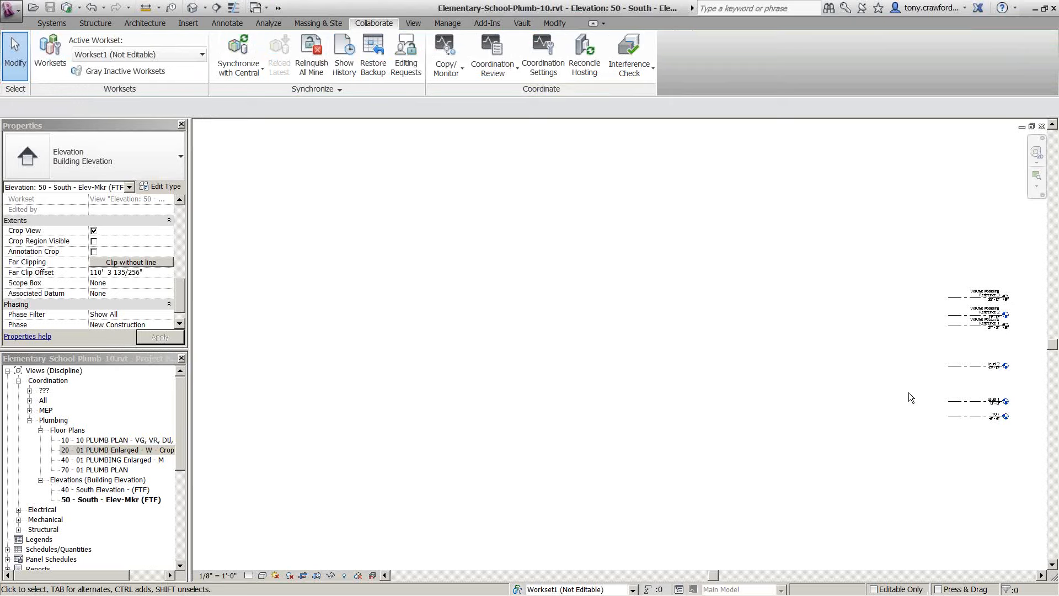
middle_click_drag(910, 442, 866, 416)
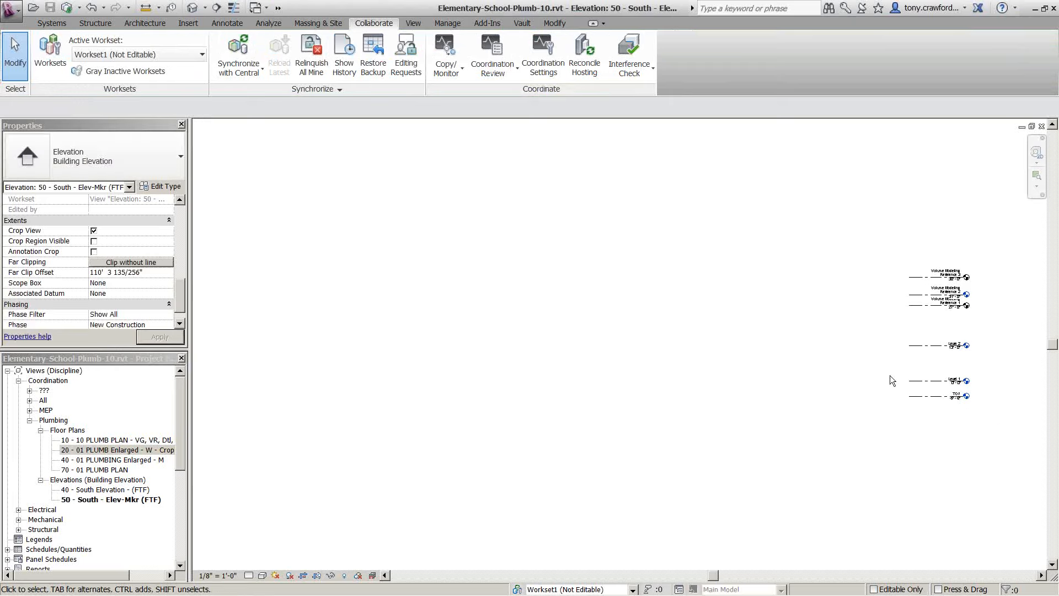
left_click(936, 399)
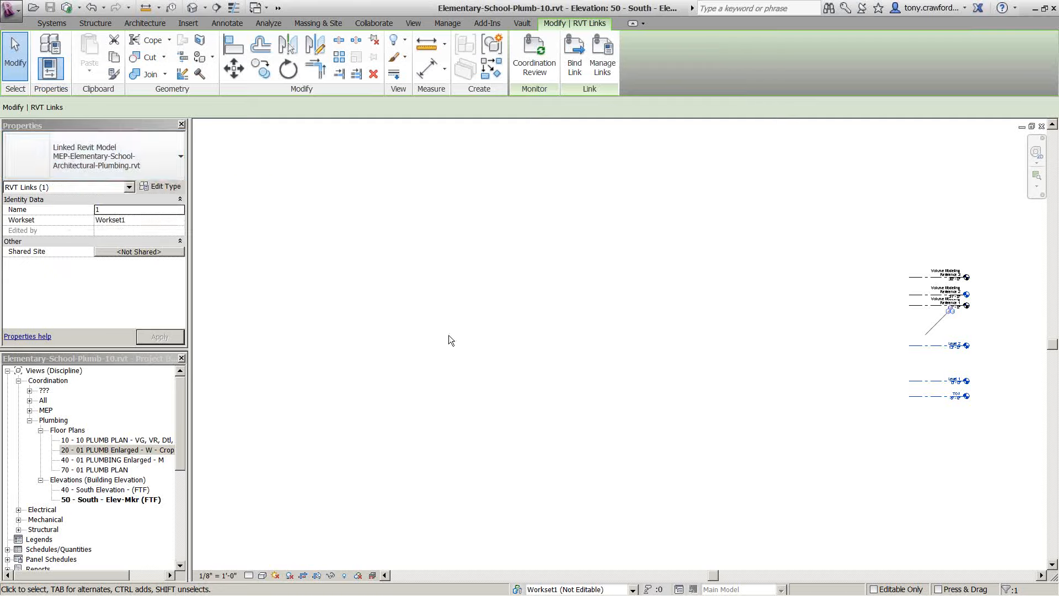
left_click(361, 263)
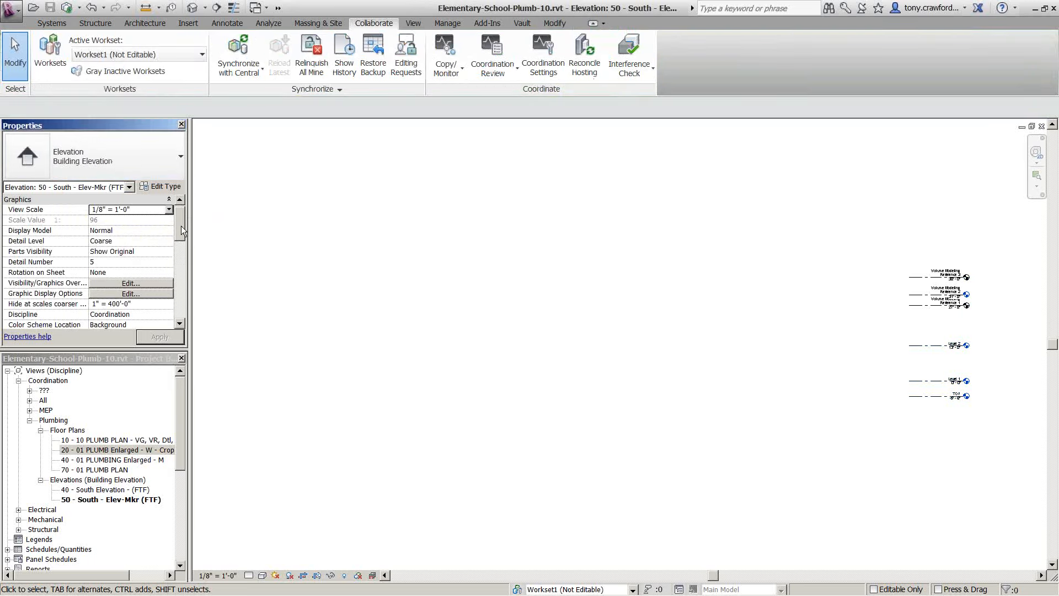
Set the far clip offset of the 50 - South - Elev-Mkr elevation to 200'
left_click_drag(181, 228, 174, 293)
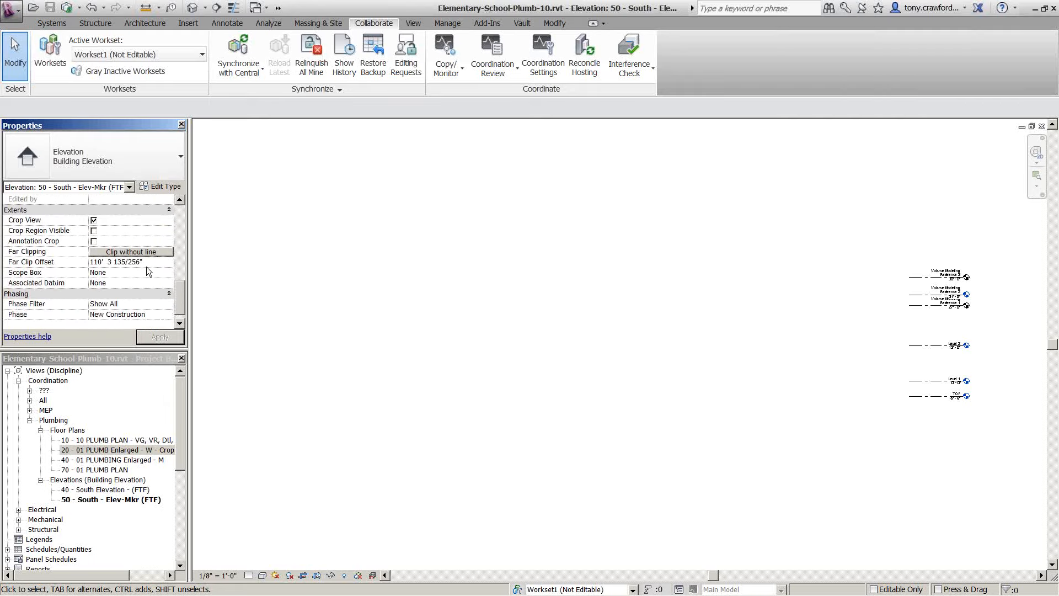
left_click(147, 264)
type("200")
key("Return")
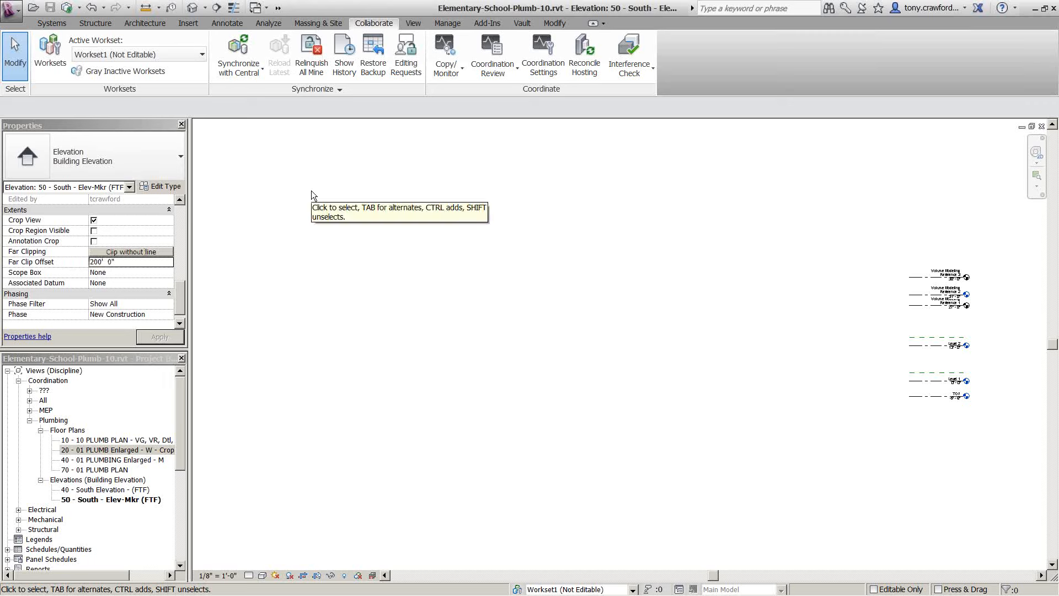
In the 10 - 10 PLUMB PLAN, select the 50 - South - Elev-Mkr elevation and move its view line east so its extents cover the classroom wings
key("ctrl+Tab")
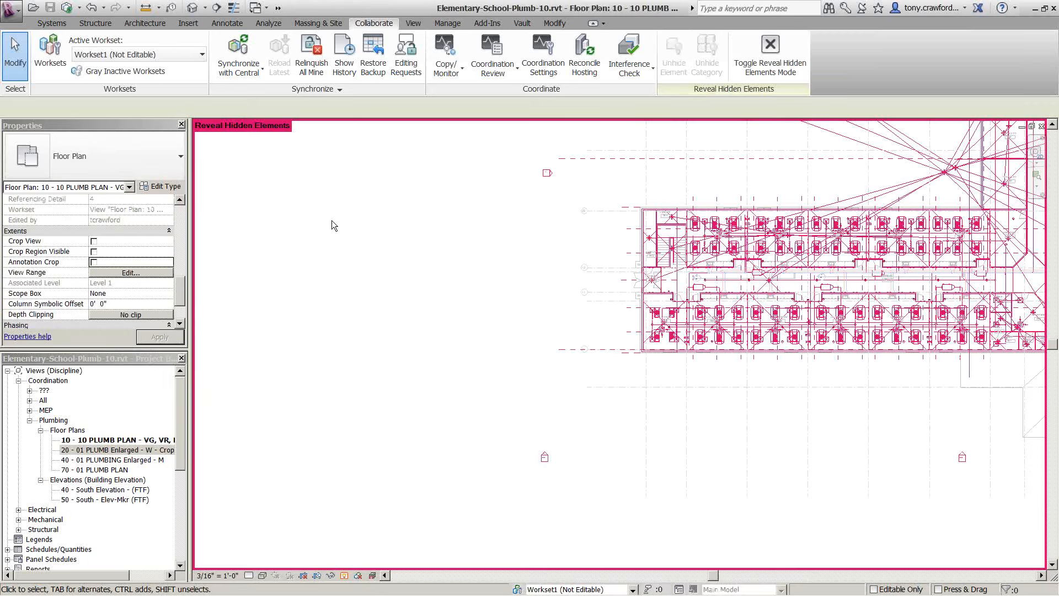
left_click(544, 457)
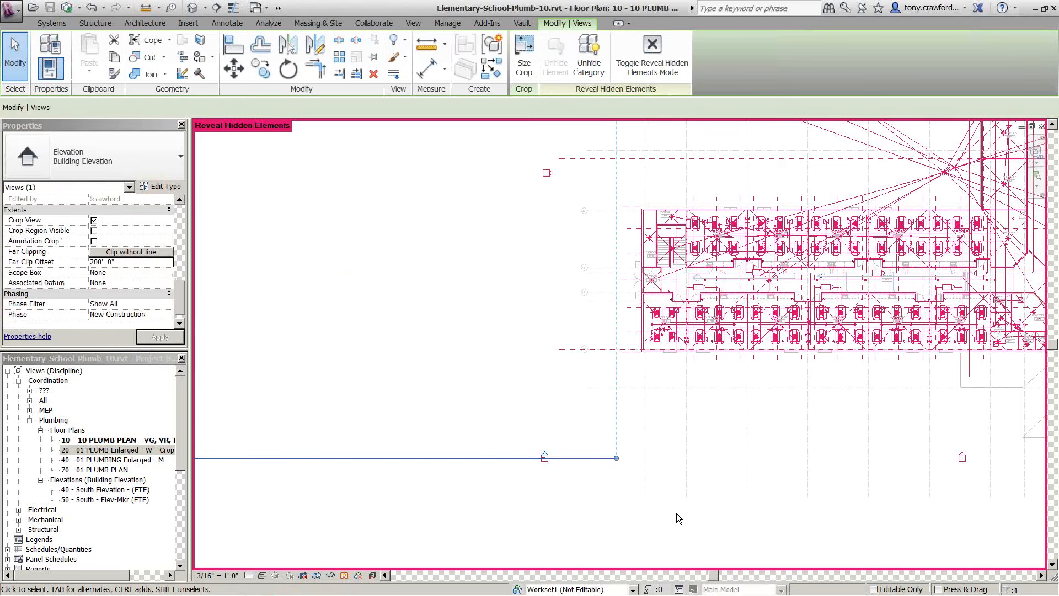
scroll(677, 513, "down", 2)
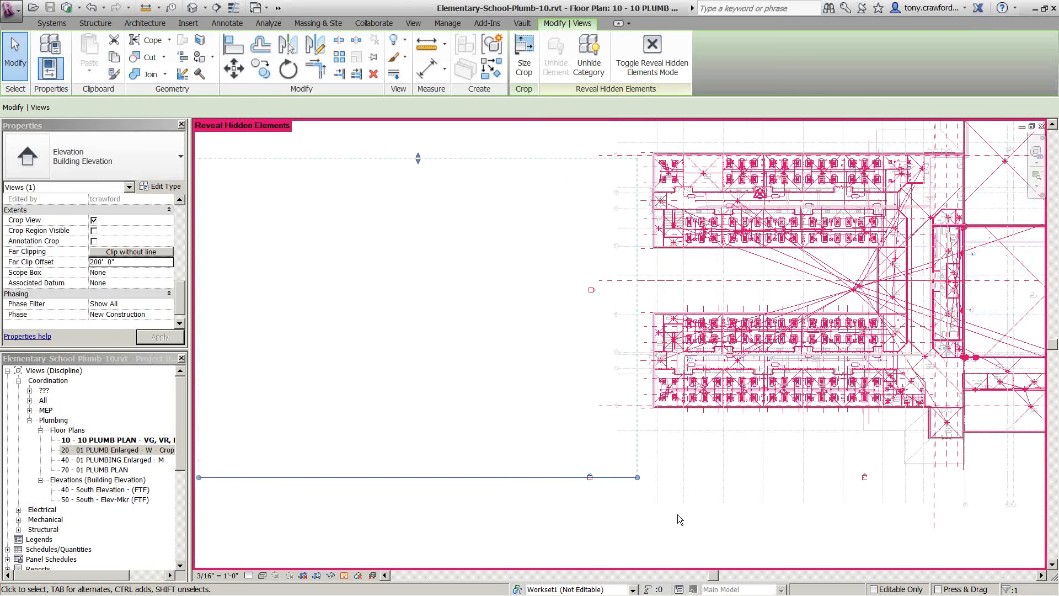
scroll(677, 519, "down", 2)
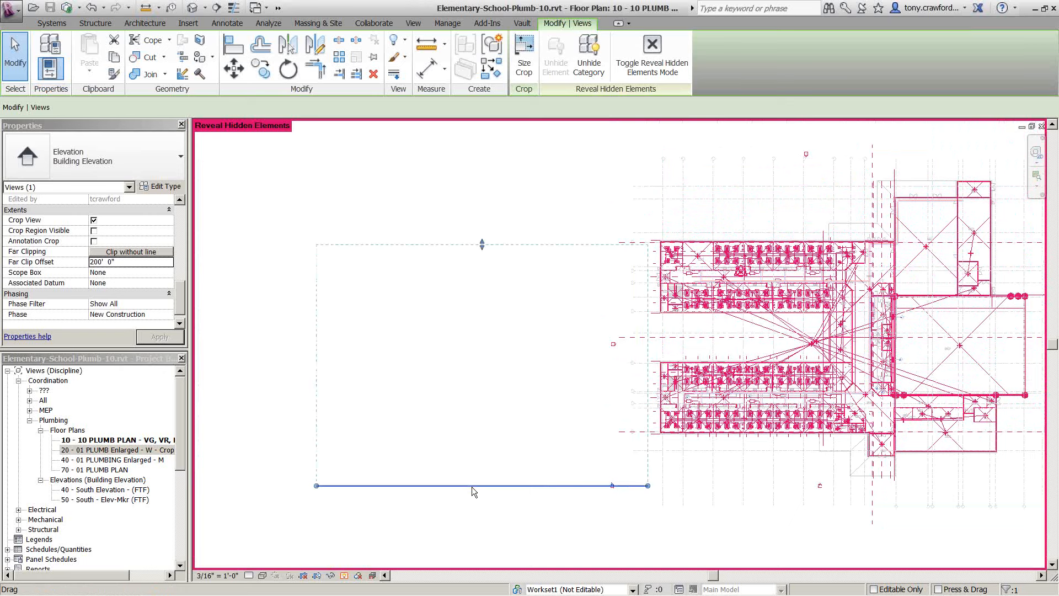
left_click_drag(475, 486, 718, 479)
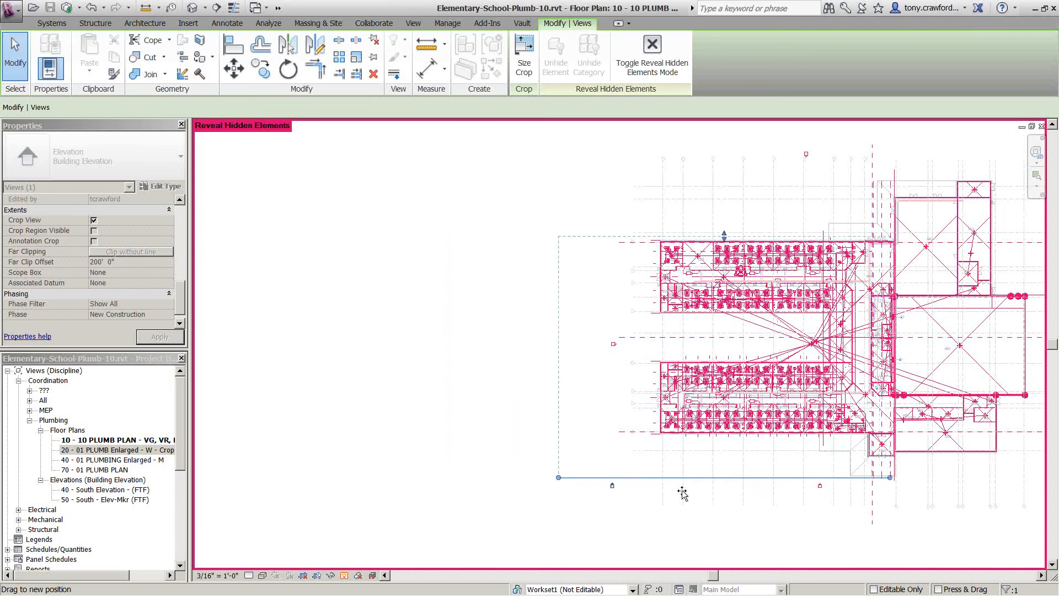
Open the 50 - South - Elev-Mkr elevation from its marker to examine the repositioned view
scroll(609, 481, "up", 5)
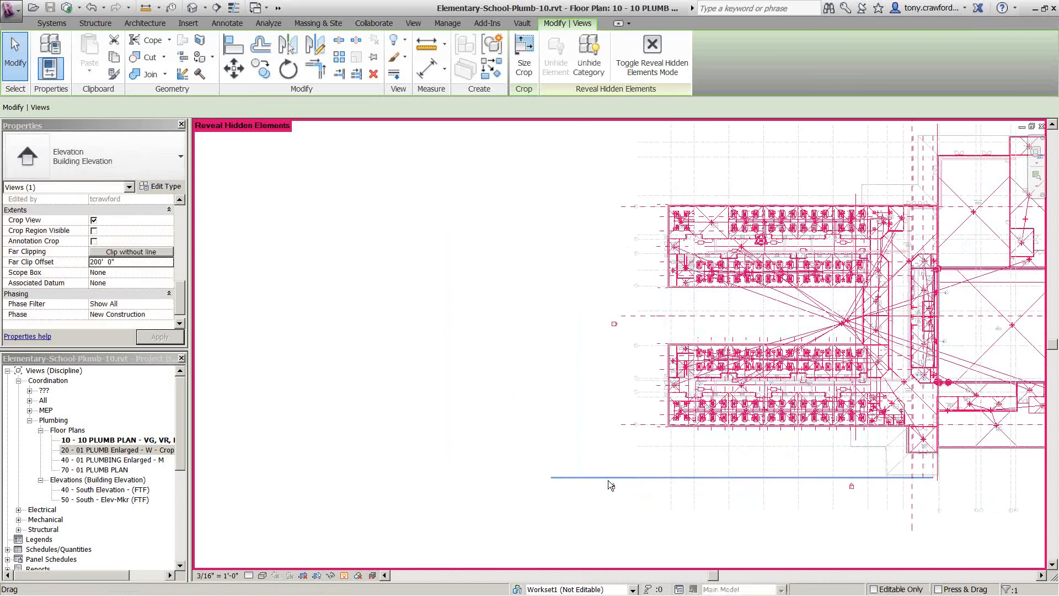
right_click(618, 487)
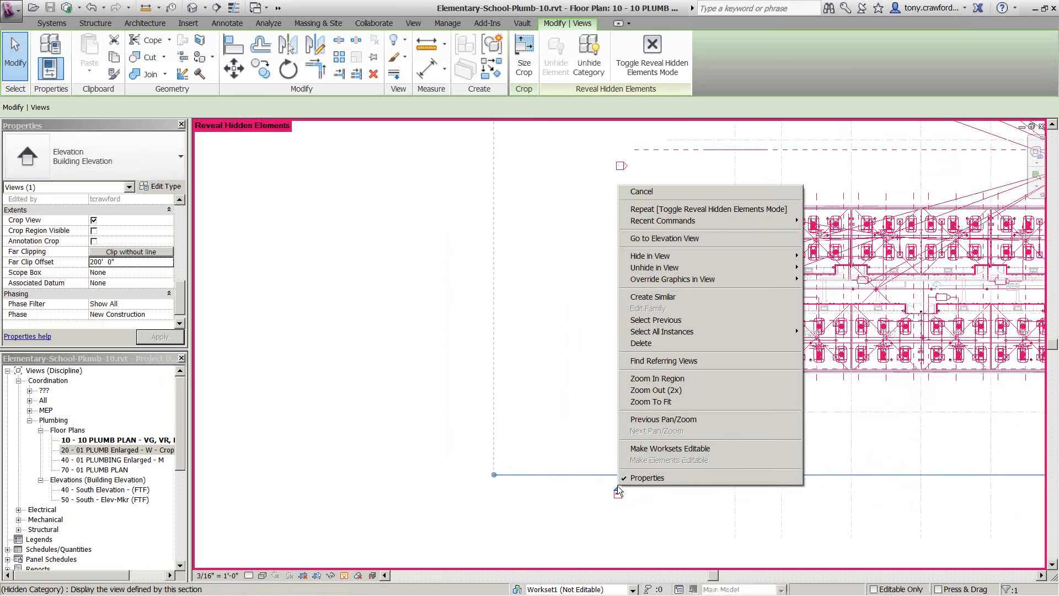
left_click(674, 239)
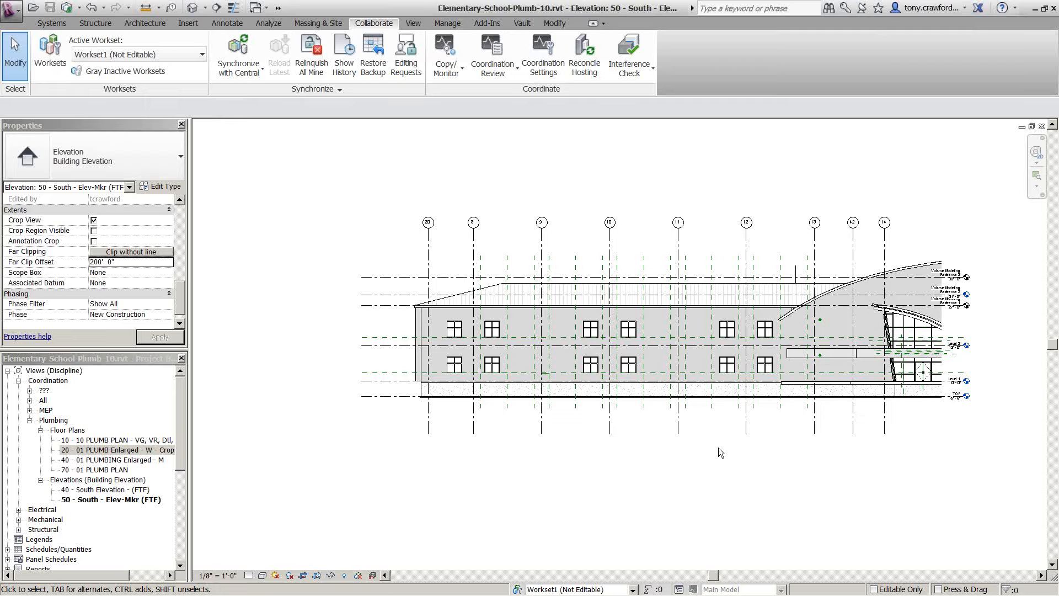
key("alt+Tab")
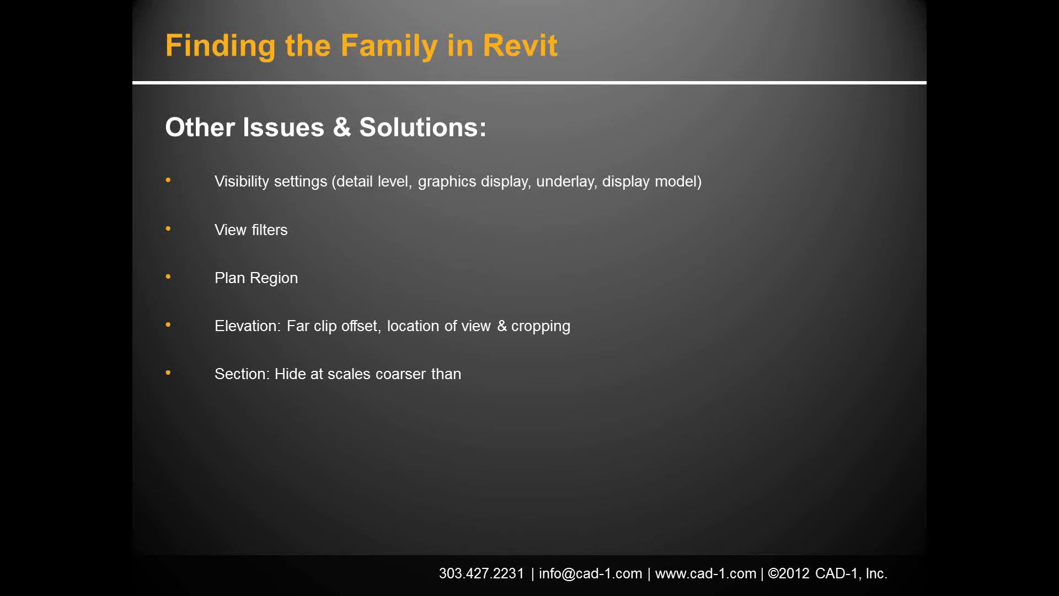
key("alt+Tab")
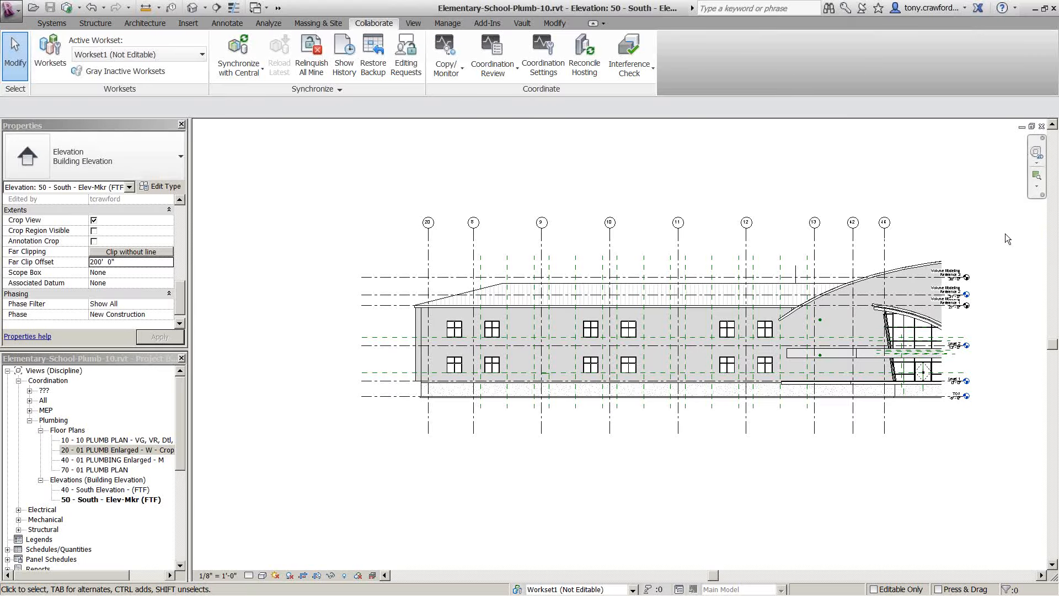
Close the elevation views to return to the 10 - 10 PLUMB PLAN and select the Classroom Plumbing Section line in the southern wing's corridor
left_click(1041, 127)
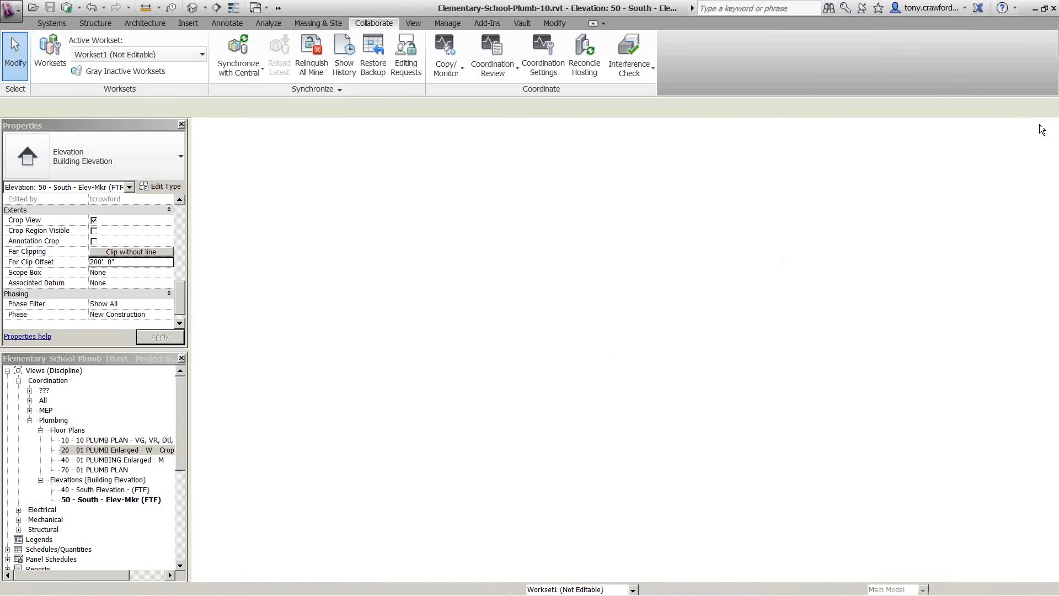
middle_click_drag(681, 277, 454, 297)
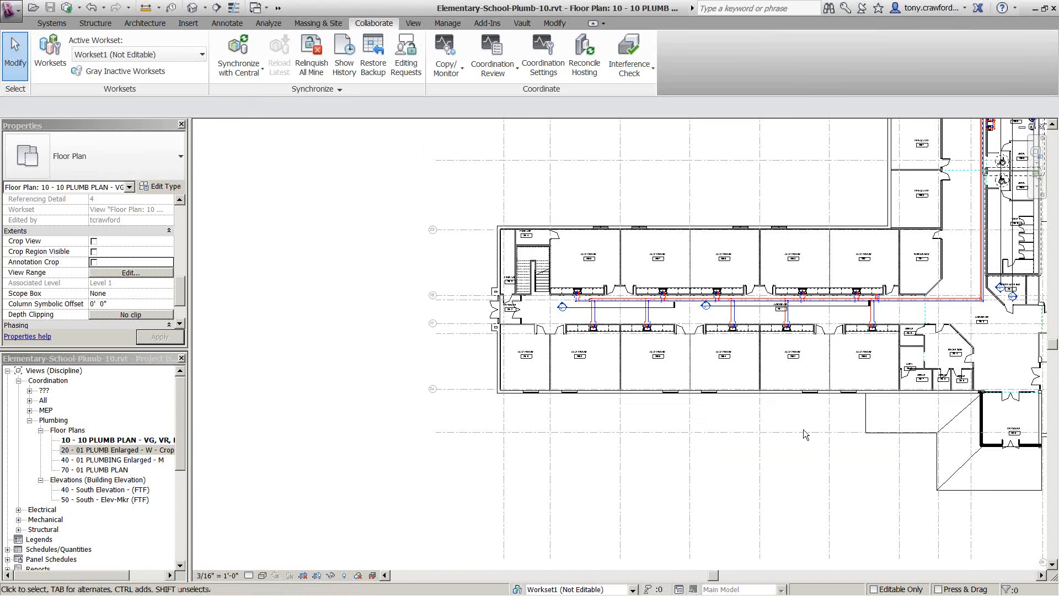
middle_click_drag(809, 433, 662, 457)
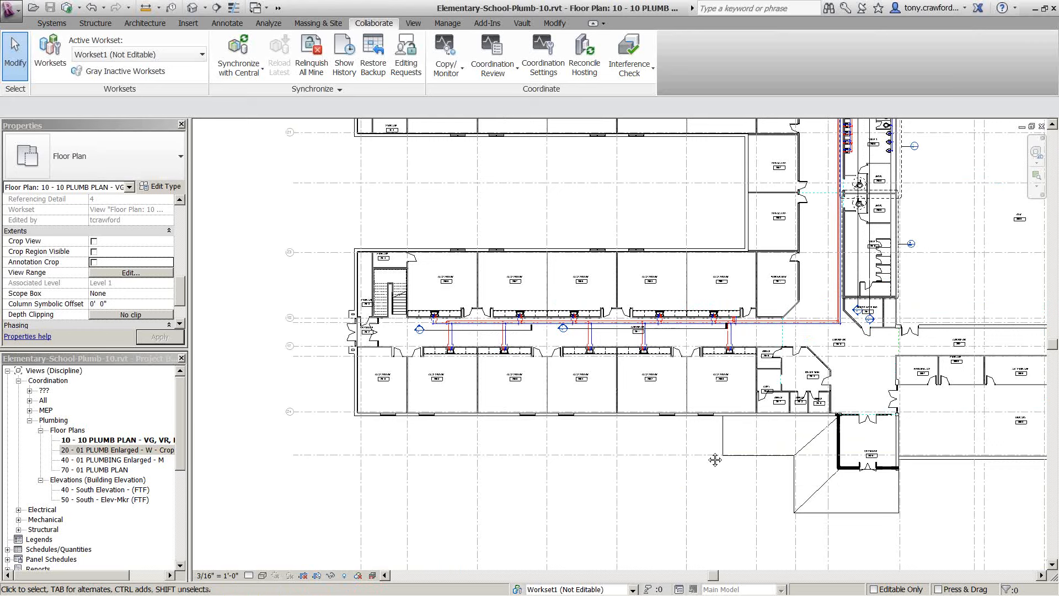
middle_click_drag(715, 459, 607, 526)
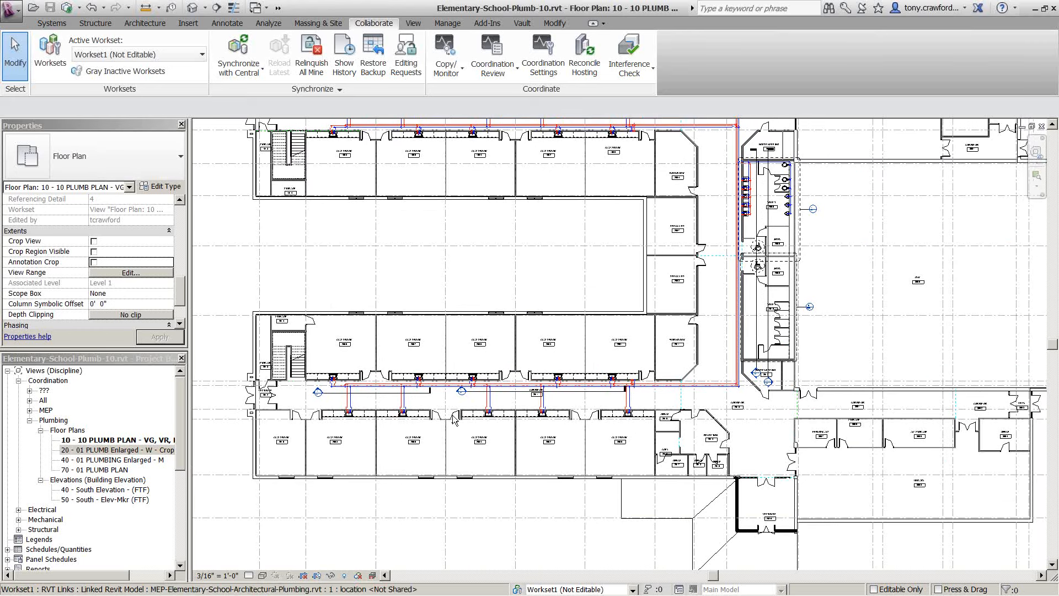
left_click(395, 397)
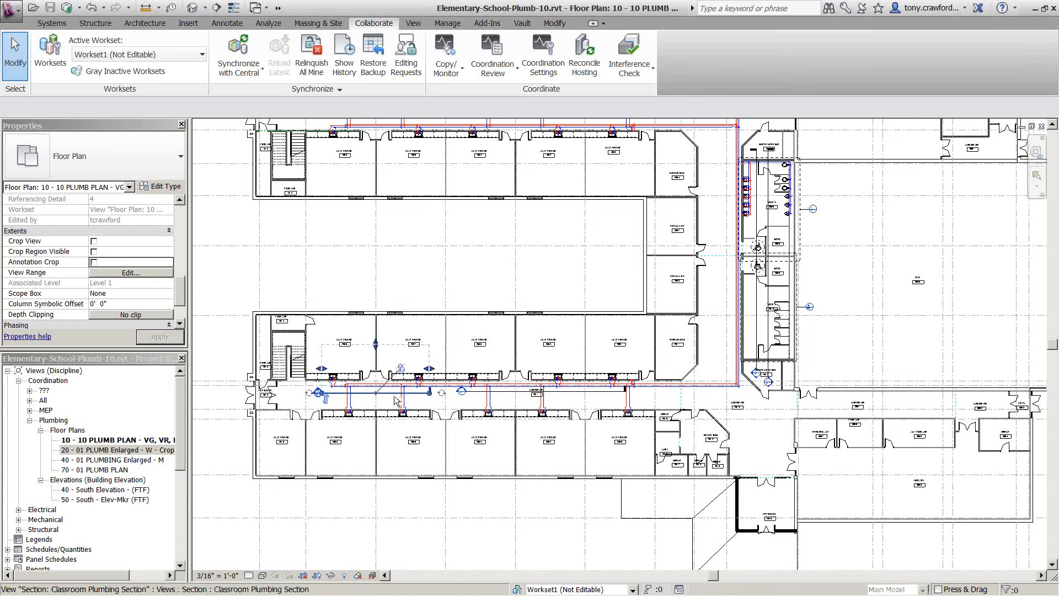
Select both section lines in the southern corridor, then open the 60 - 01 PLUMB PLAN - Sect - (FTF) floor plan at the same corridor
left_click(588, 393, "ctrl")
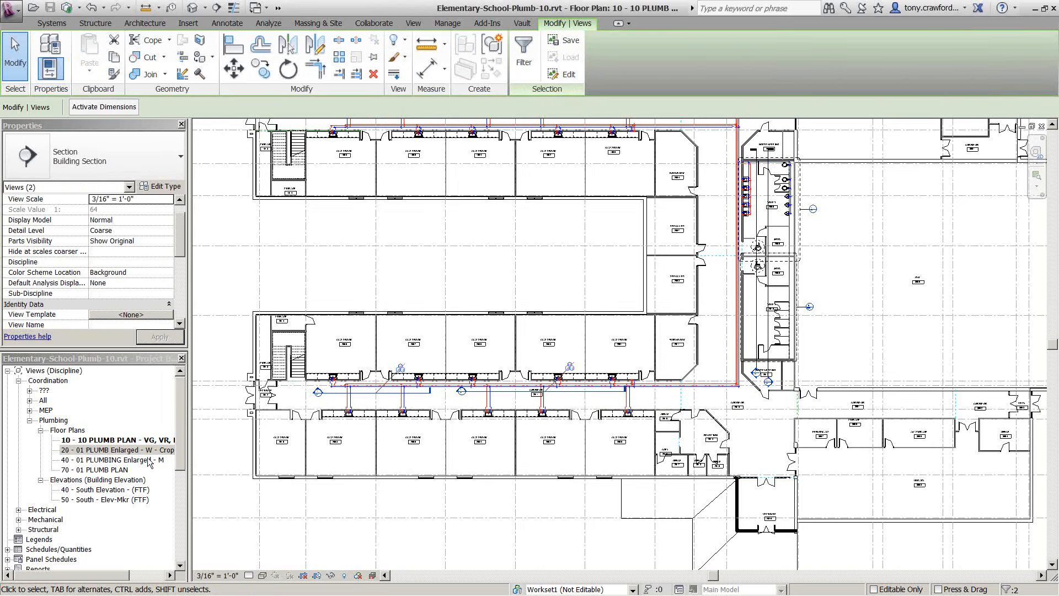
left_click(181, 400)
left_click_drag(180, 396, 178, 511)
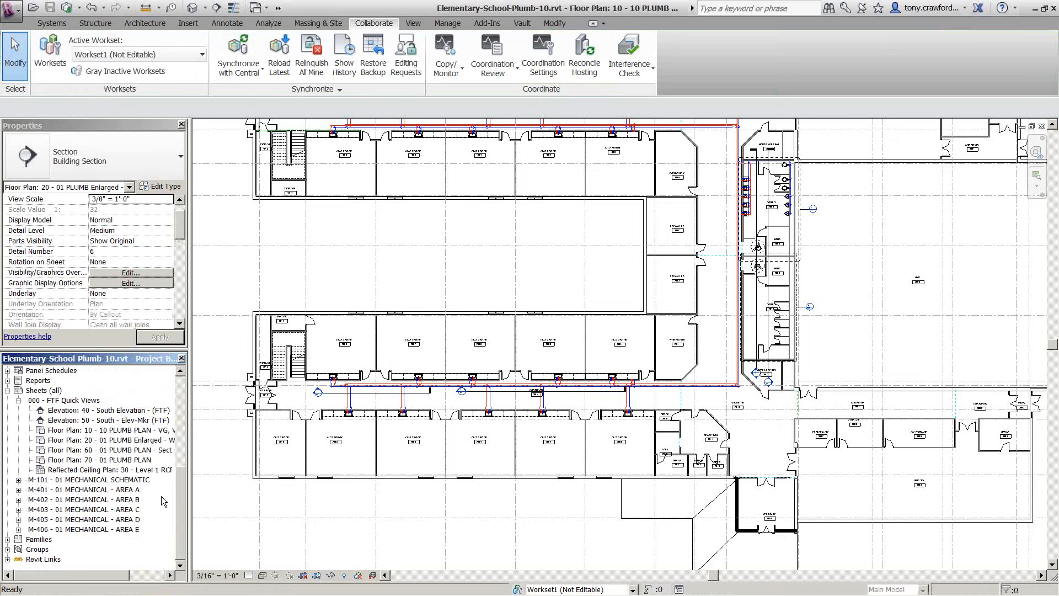
left_click(108, 450)
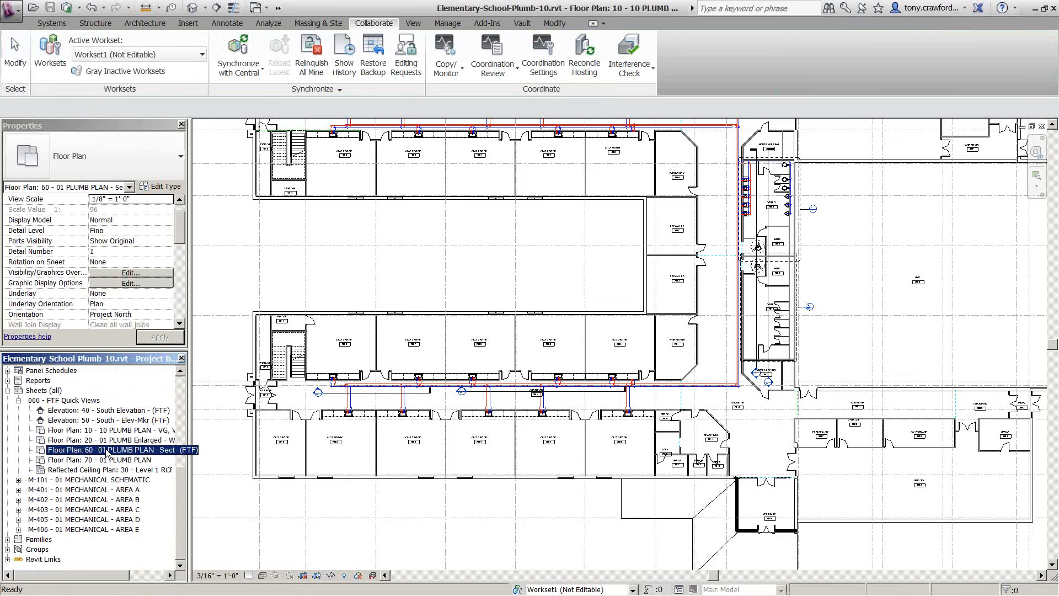
double_click(107, 449)
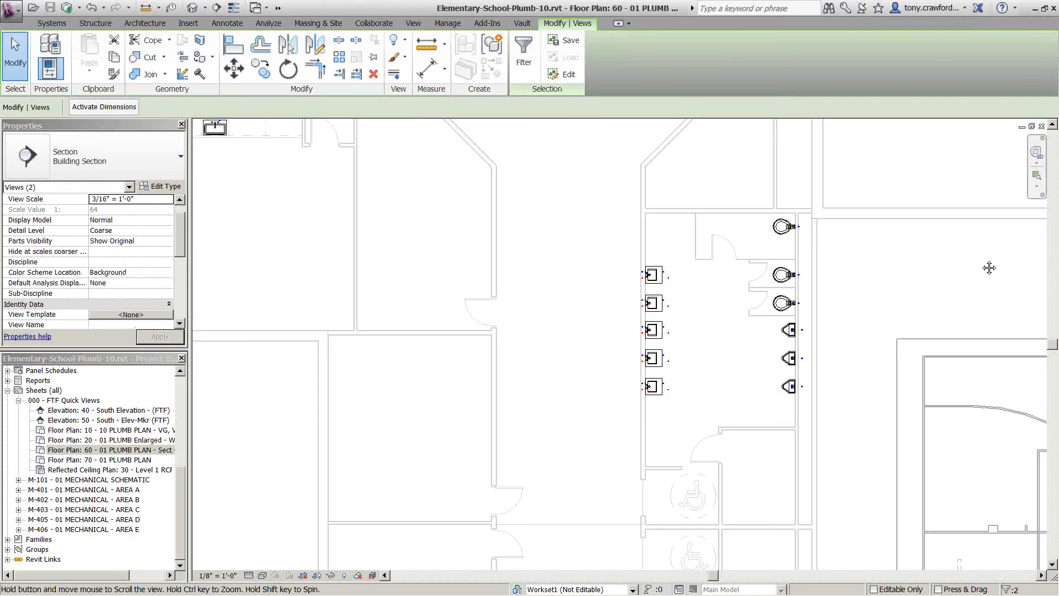
scroll(991, 265, "down", 5)
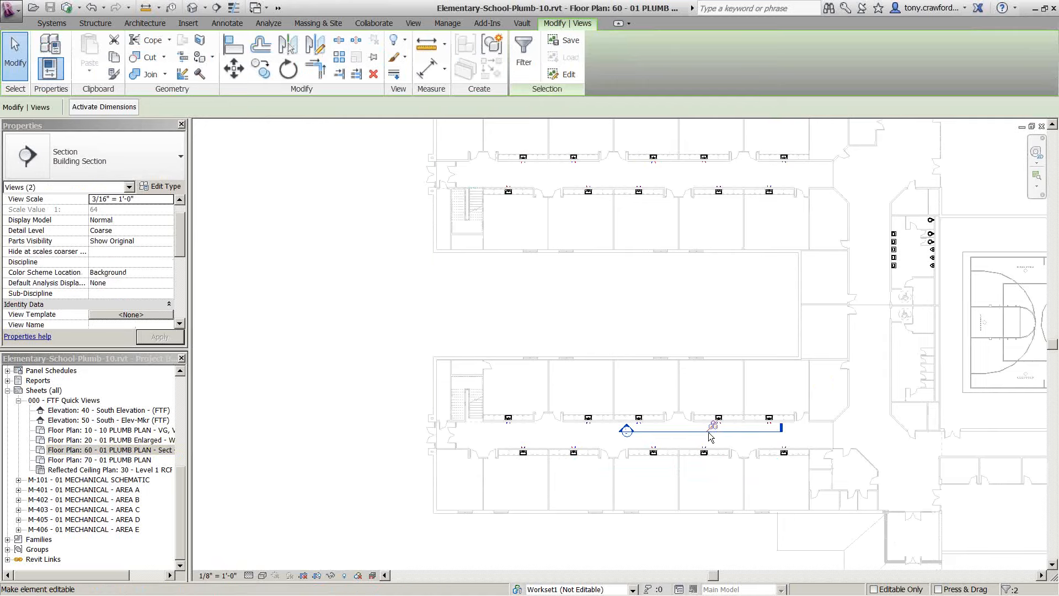
Select the corridor's section line and reveal hidden elements to look for the missing Classroom Plumbing Section, then leave that mode
left_click(690, 433)
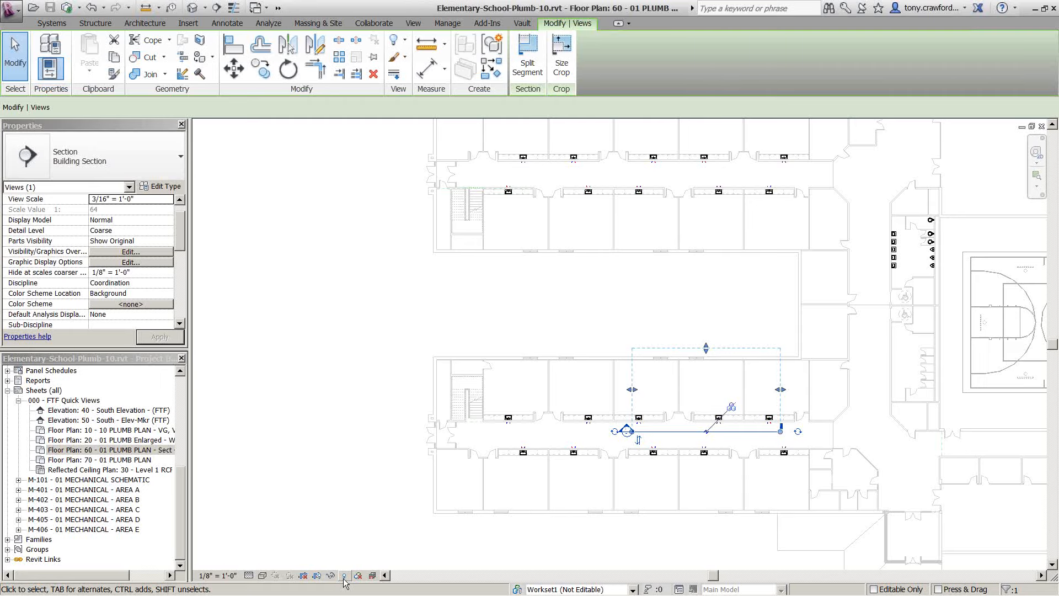
left_click(344, 579)
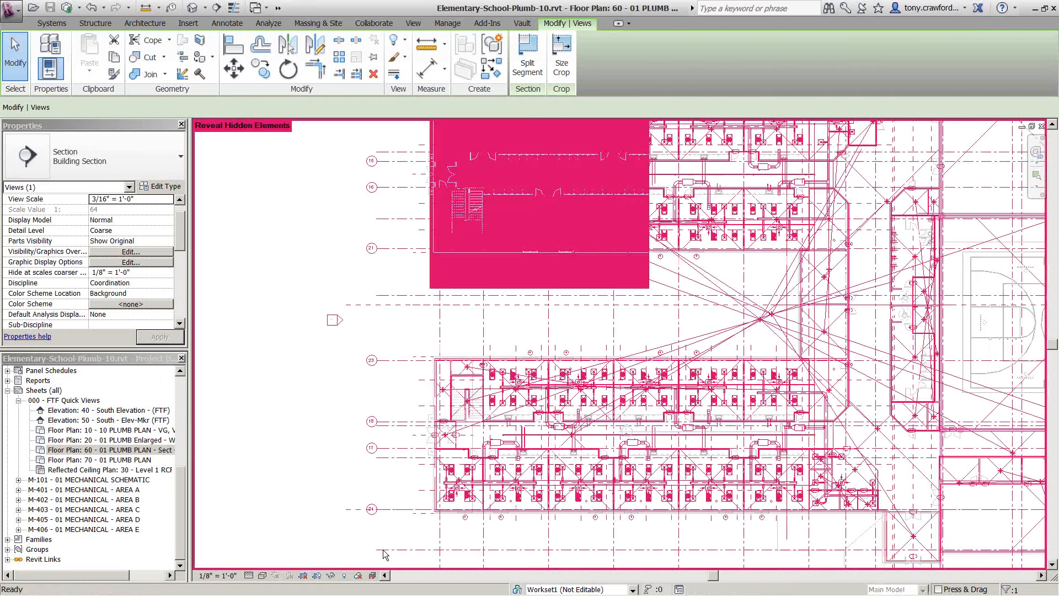
key("Escape")
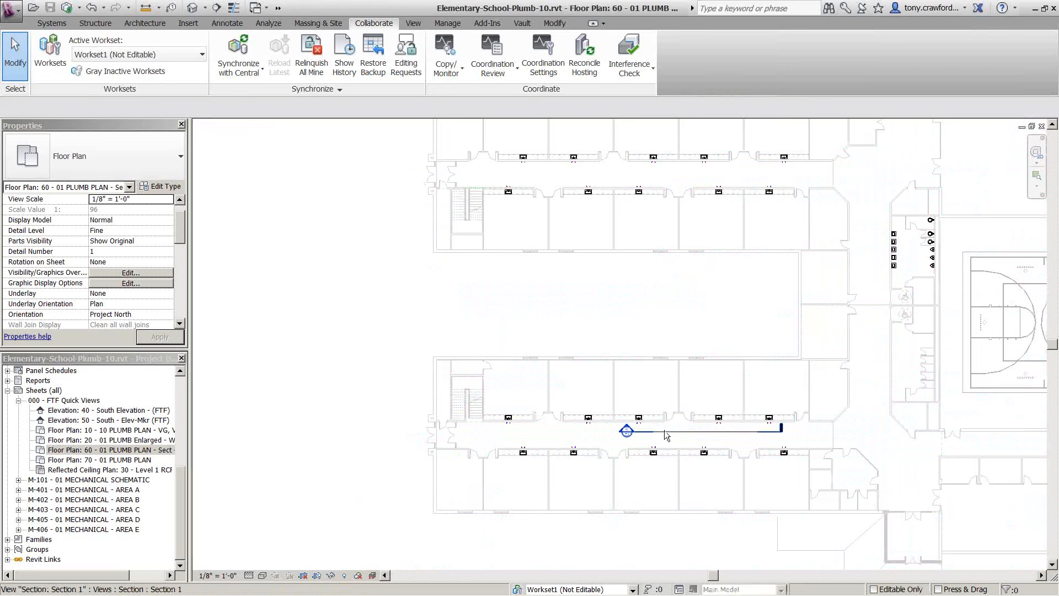
Select the Classroom Plumbing Section line in the 10 - 10 PLUMB PLAN and return to the 60 - 01 PLUMB PLAN with it still selected
left_click(627, 430)
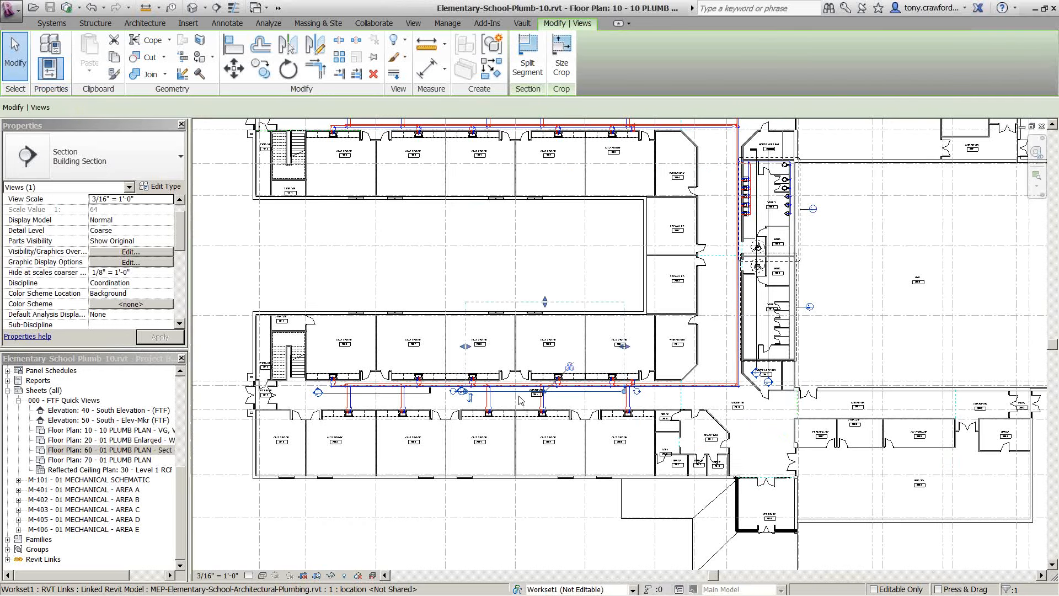
left_click(361, 394)
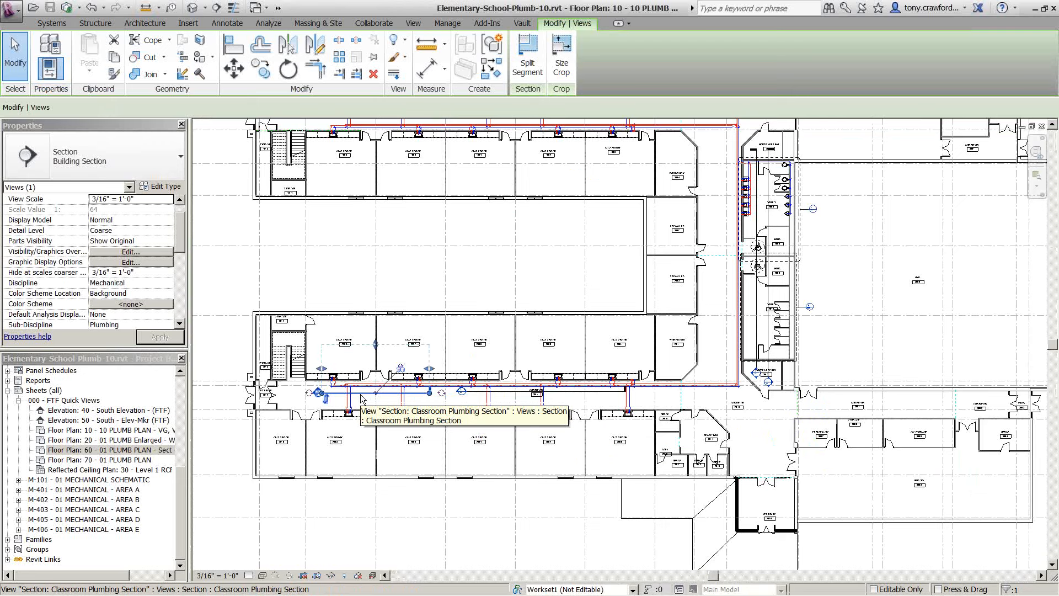
key("Caps_Lock")
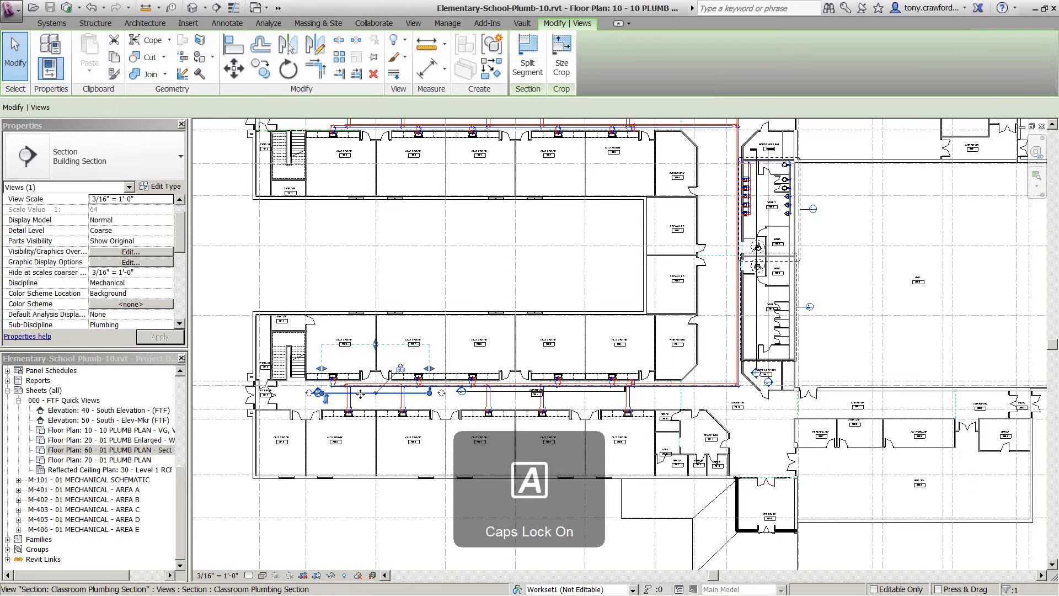
key("Caps_Lock")
key("ctrl+Tab")
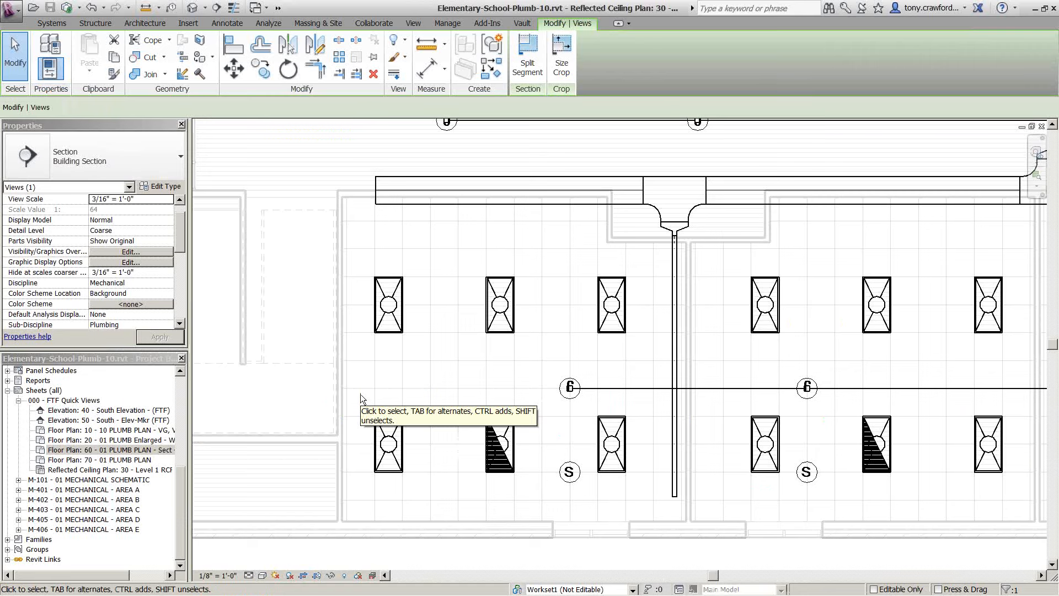
key("ctrl+Tab")
key("ctrl+Tab")
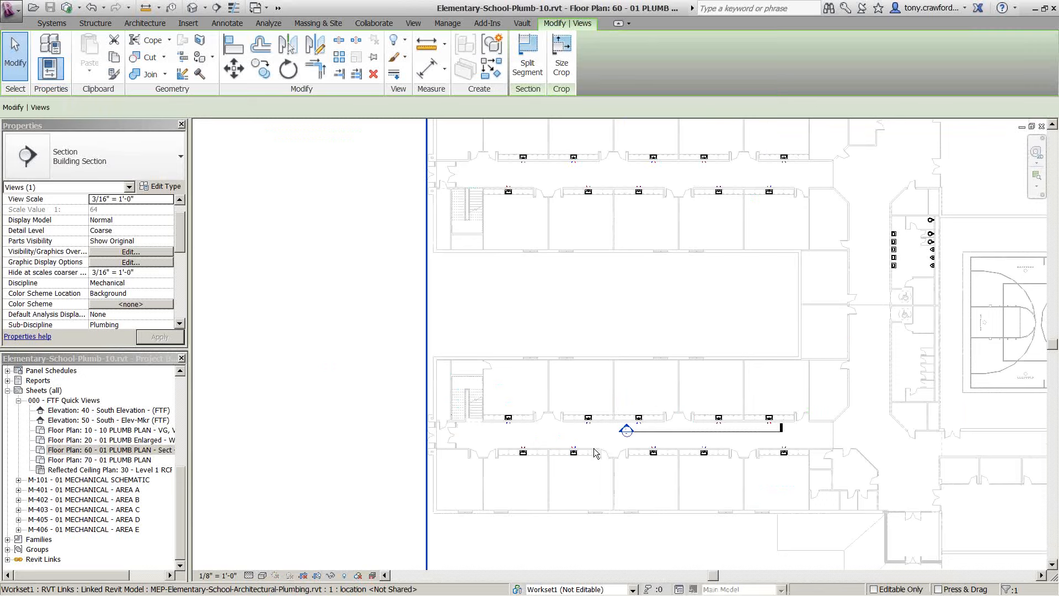
Set the Classroom Plumbing Section's hide-at-coarser-scales threshold to 1/8" = 1'-0" and apply it
scroll(569, 440, "up", 2)
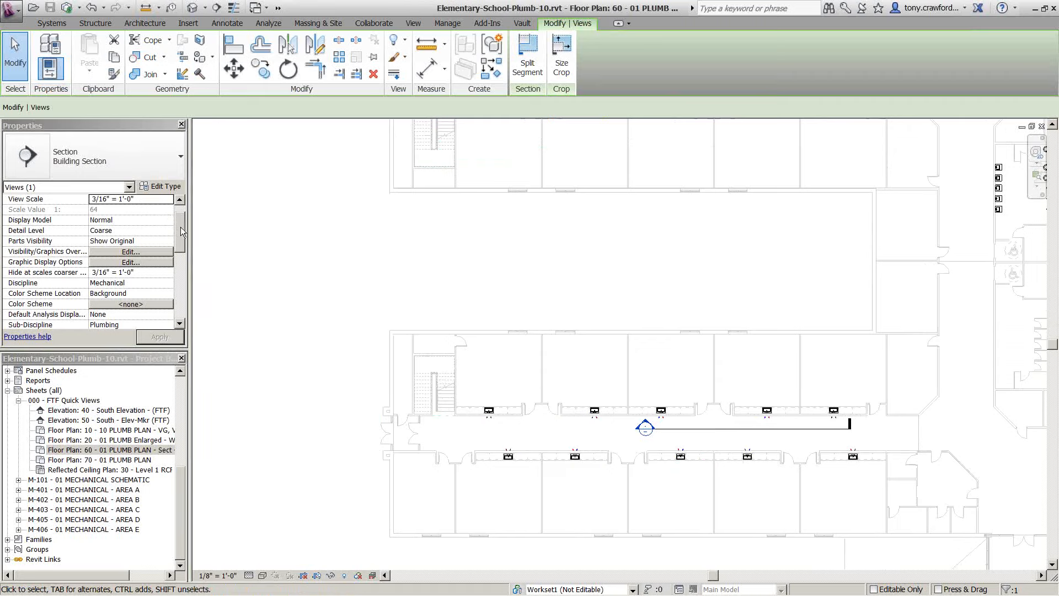
left_click_drag(181, 227, 180, 249)
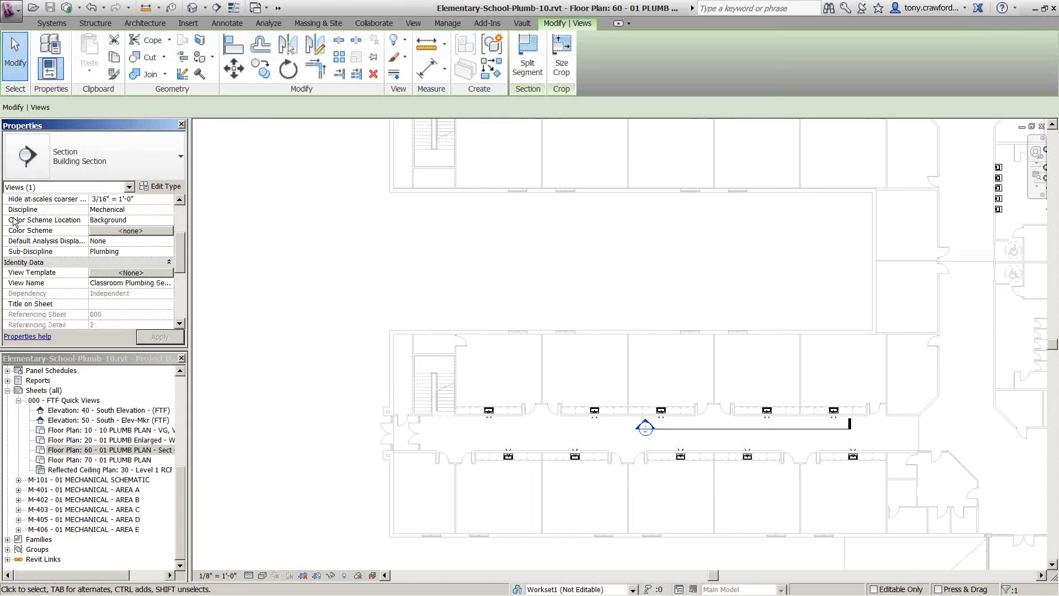
scroll(71, 225, "up", 2)
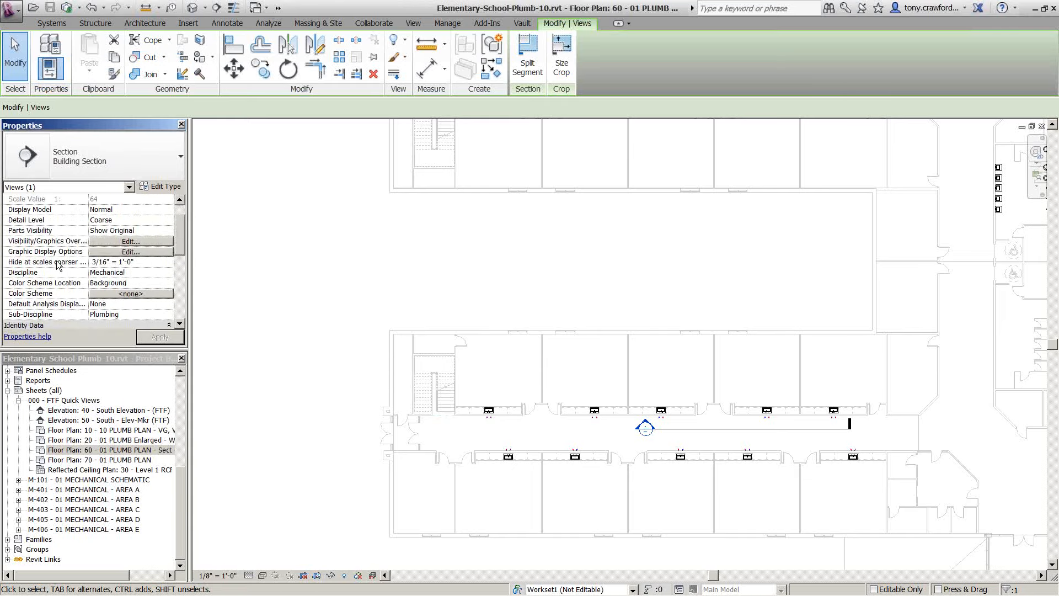
left_click(143, 262)
left_click(143, 265)
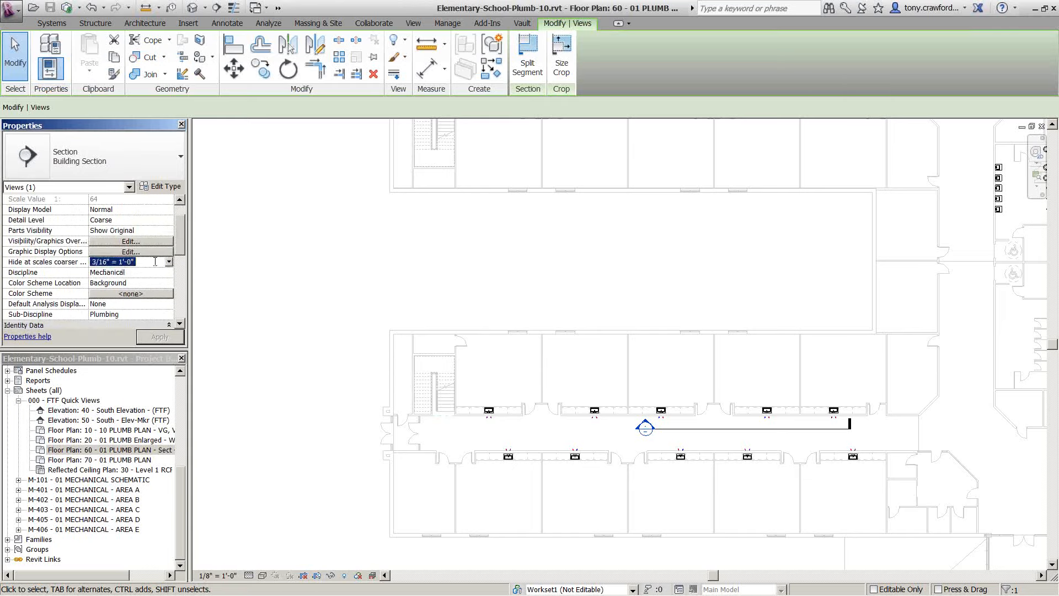
left_click(160, 262)
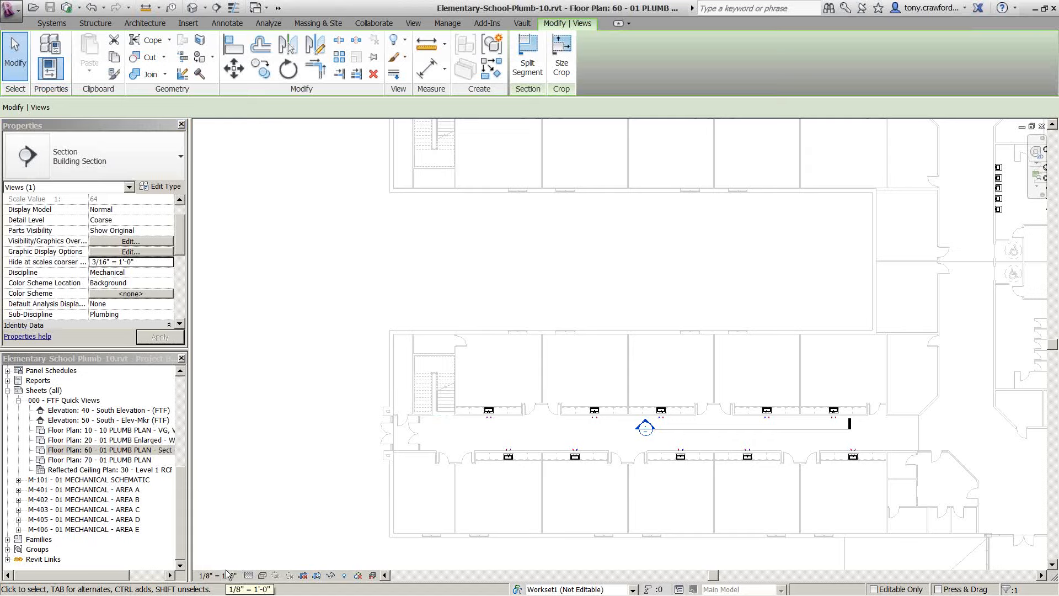
left_click(169, 262)
left_click(169, 263)
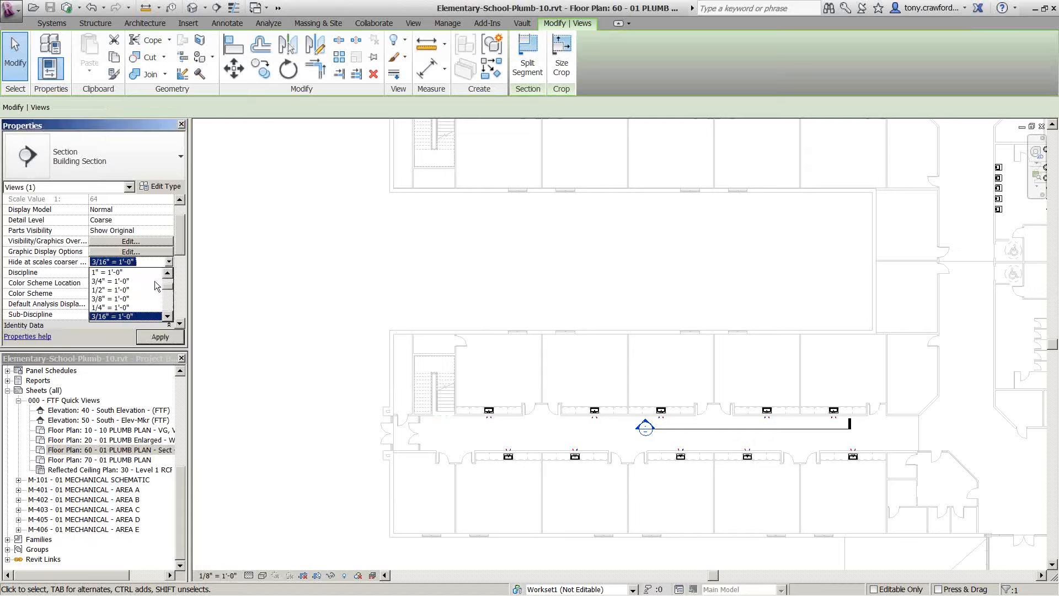
left_click(168, 316)
left_click(167, 317)
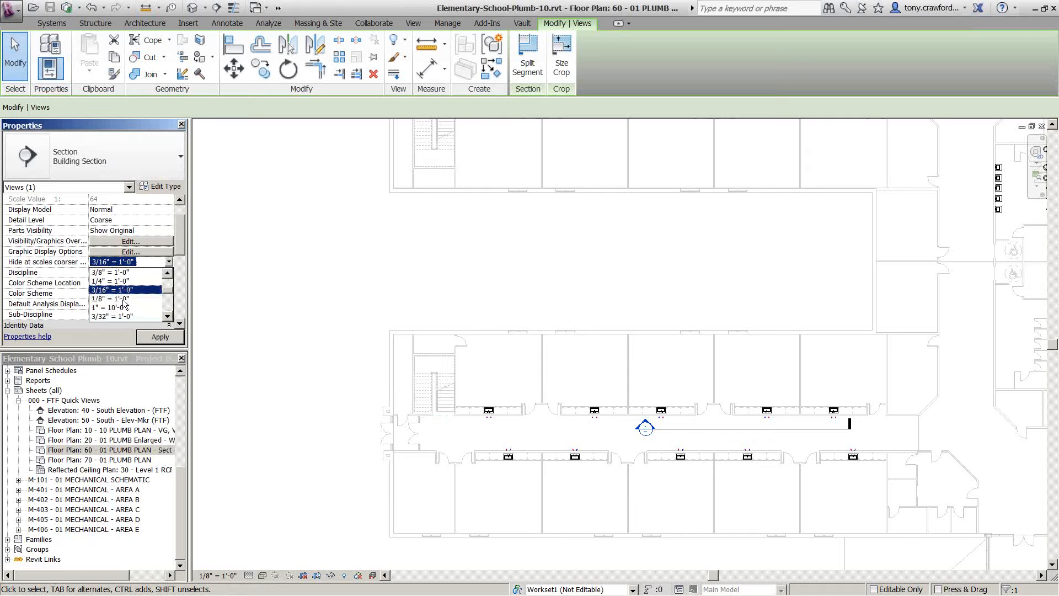
left_click(127, 301)
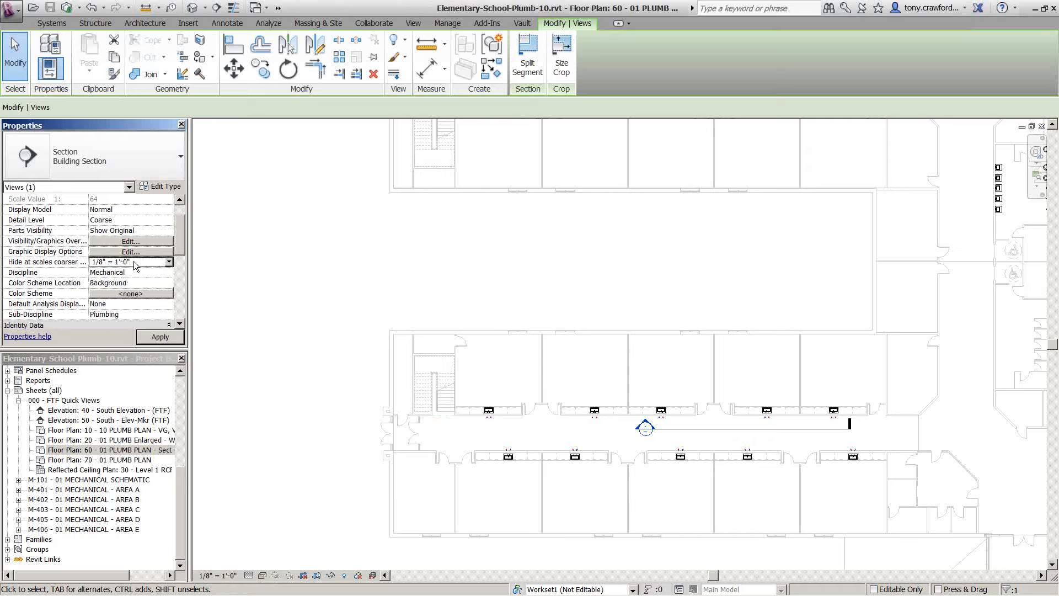
left_click(159, 334)
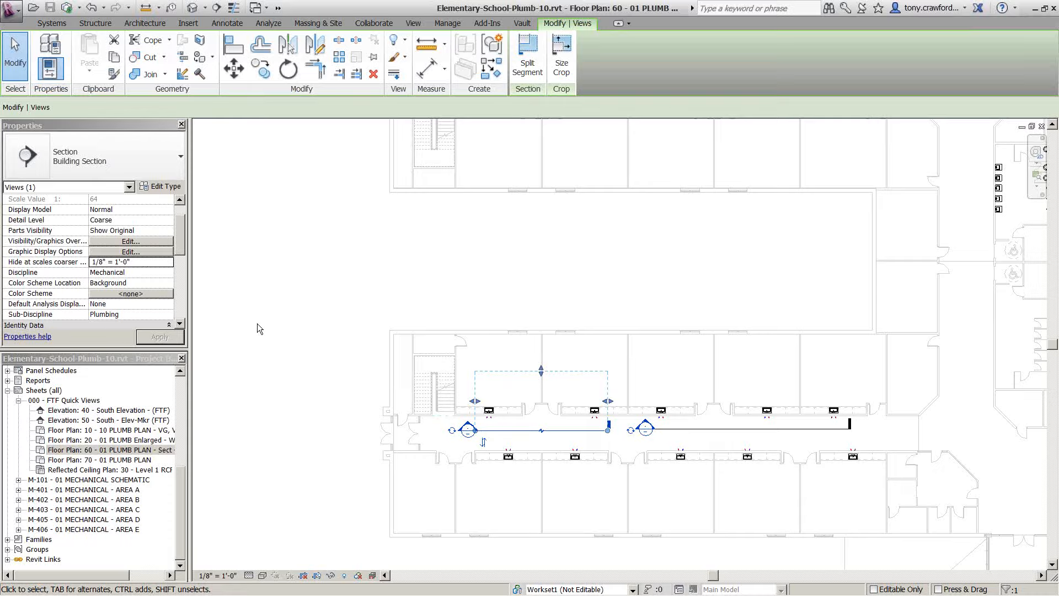
key("alt+Tab")
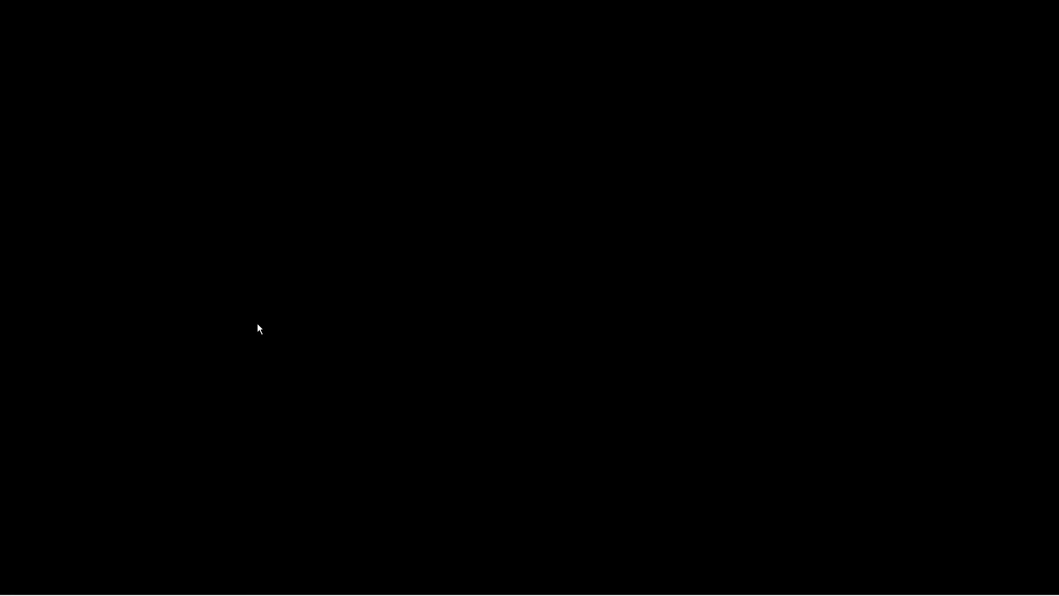